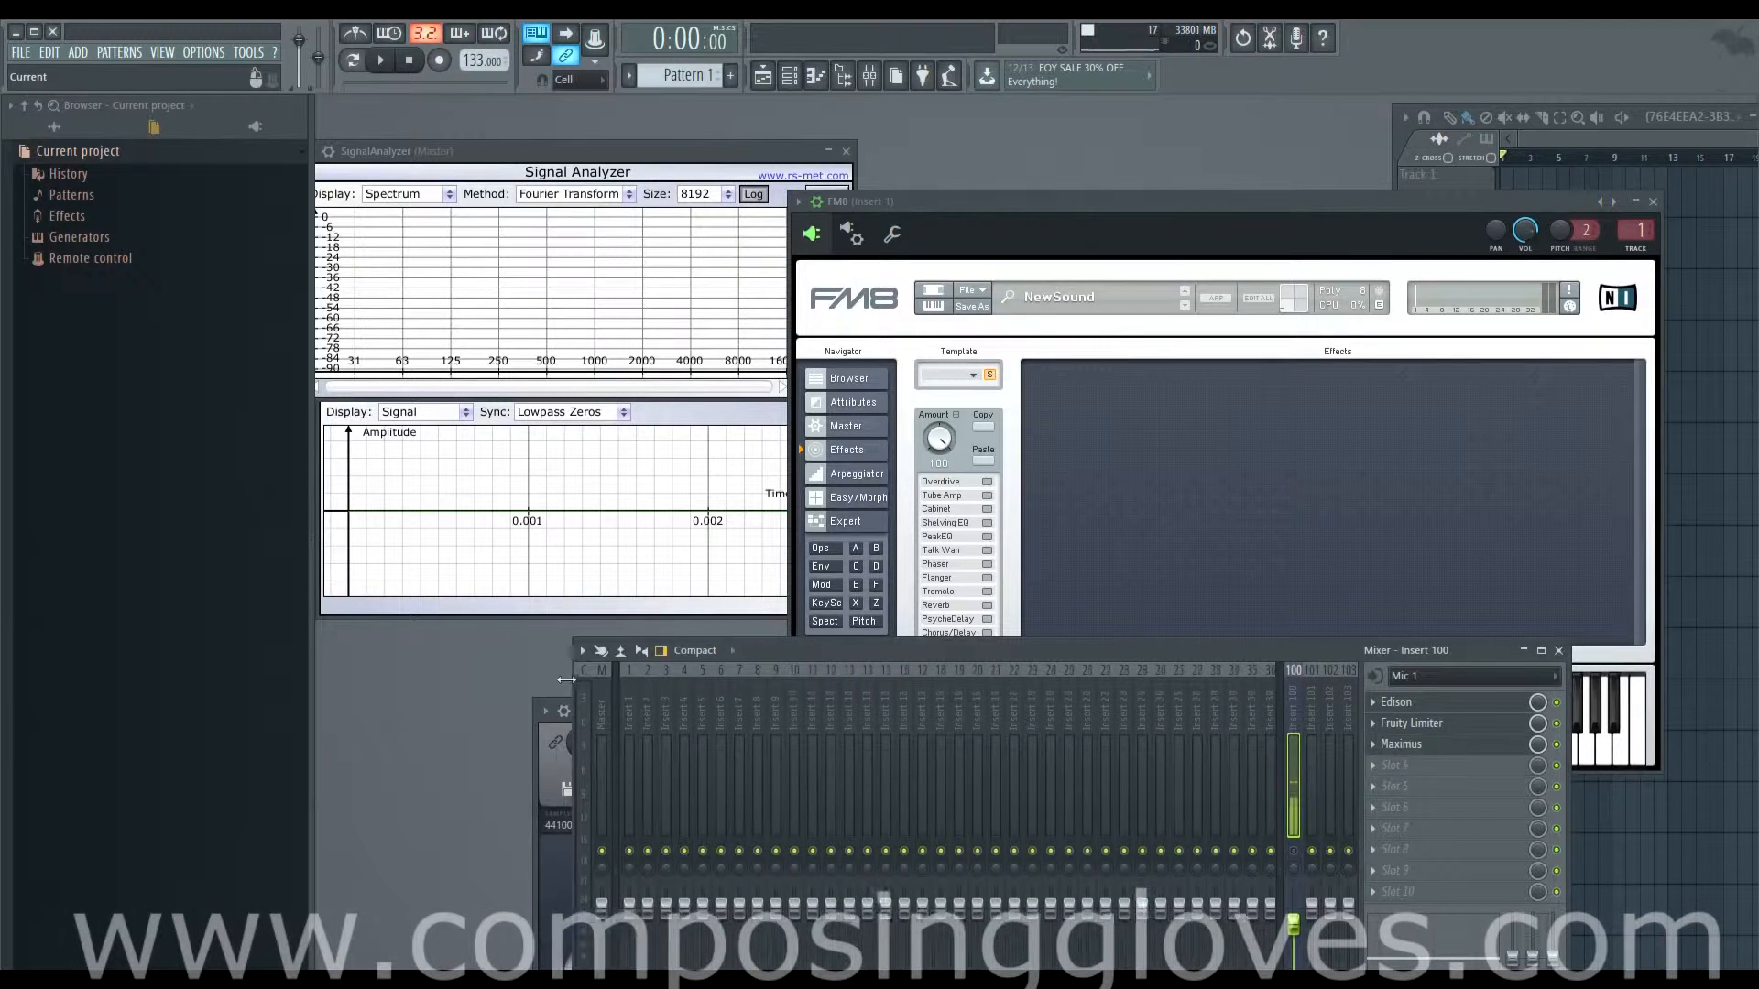
- Move the FM8 window up slightly and enable its Phaser effect
click(1083, 204)
drag(1083, 203, 1084, 181)
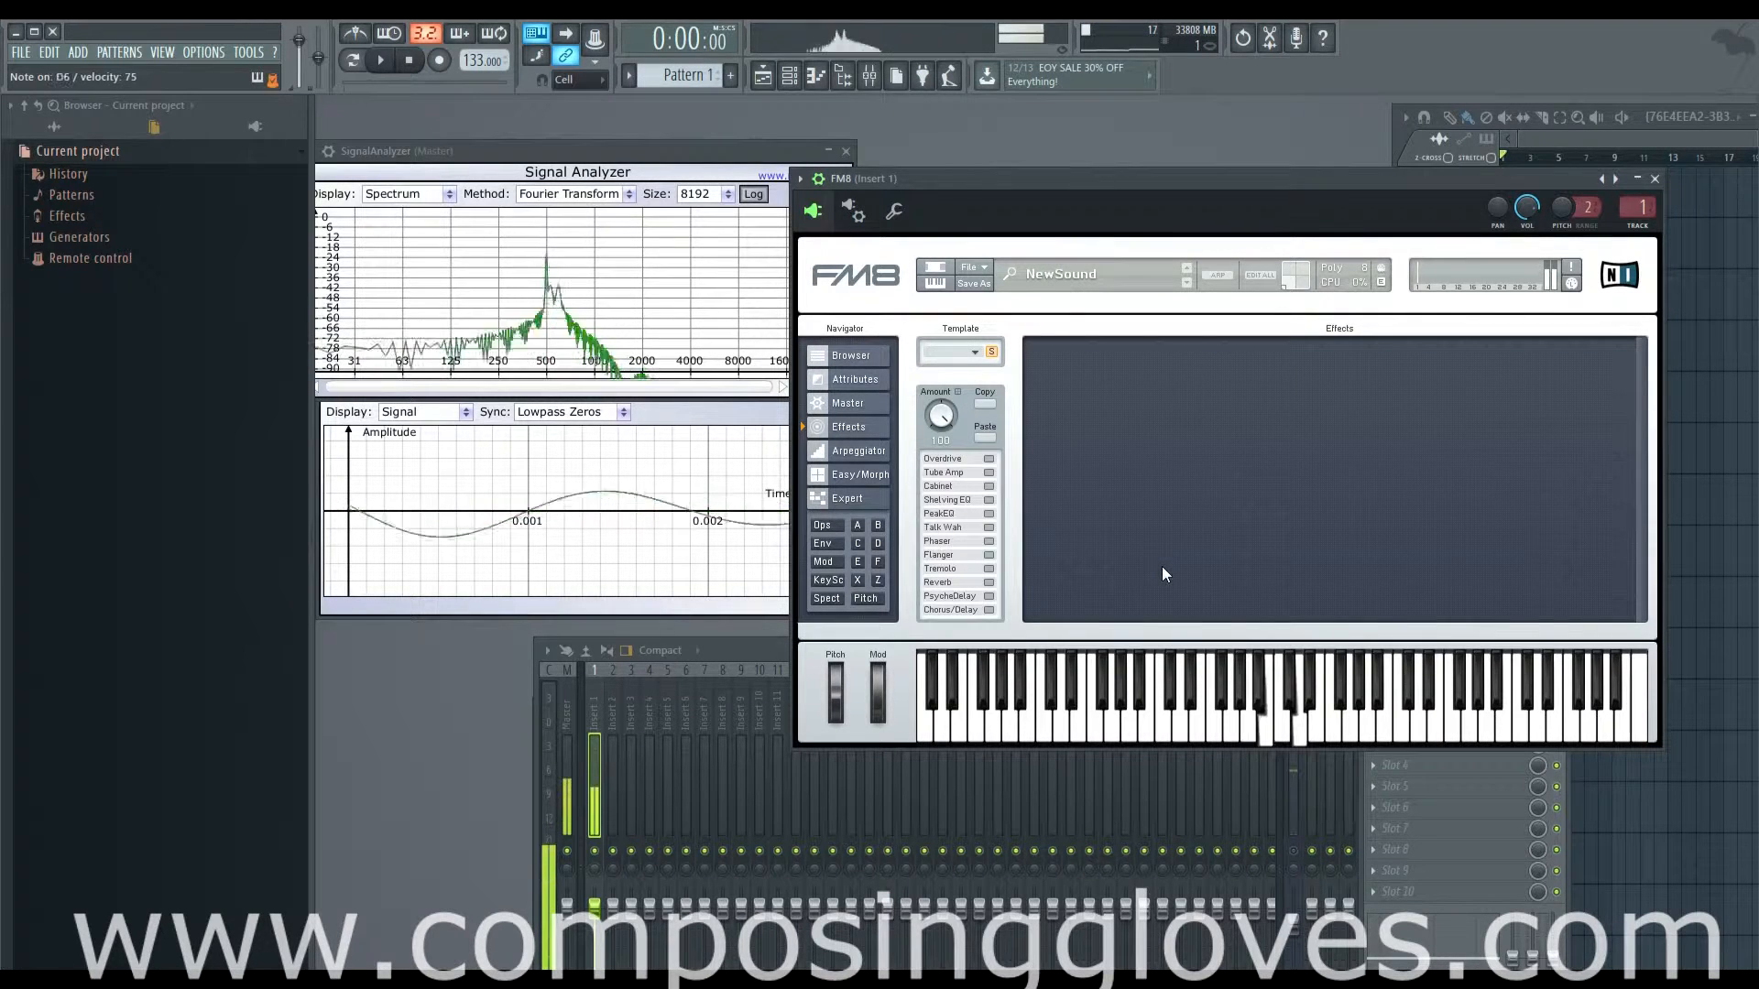
click(990, 542)
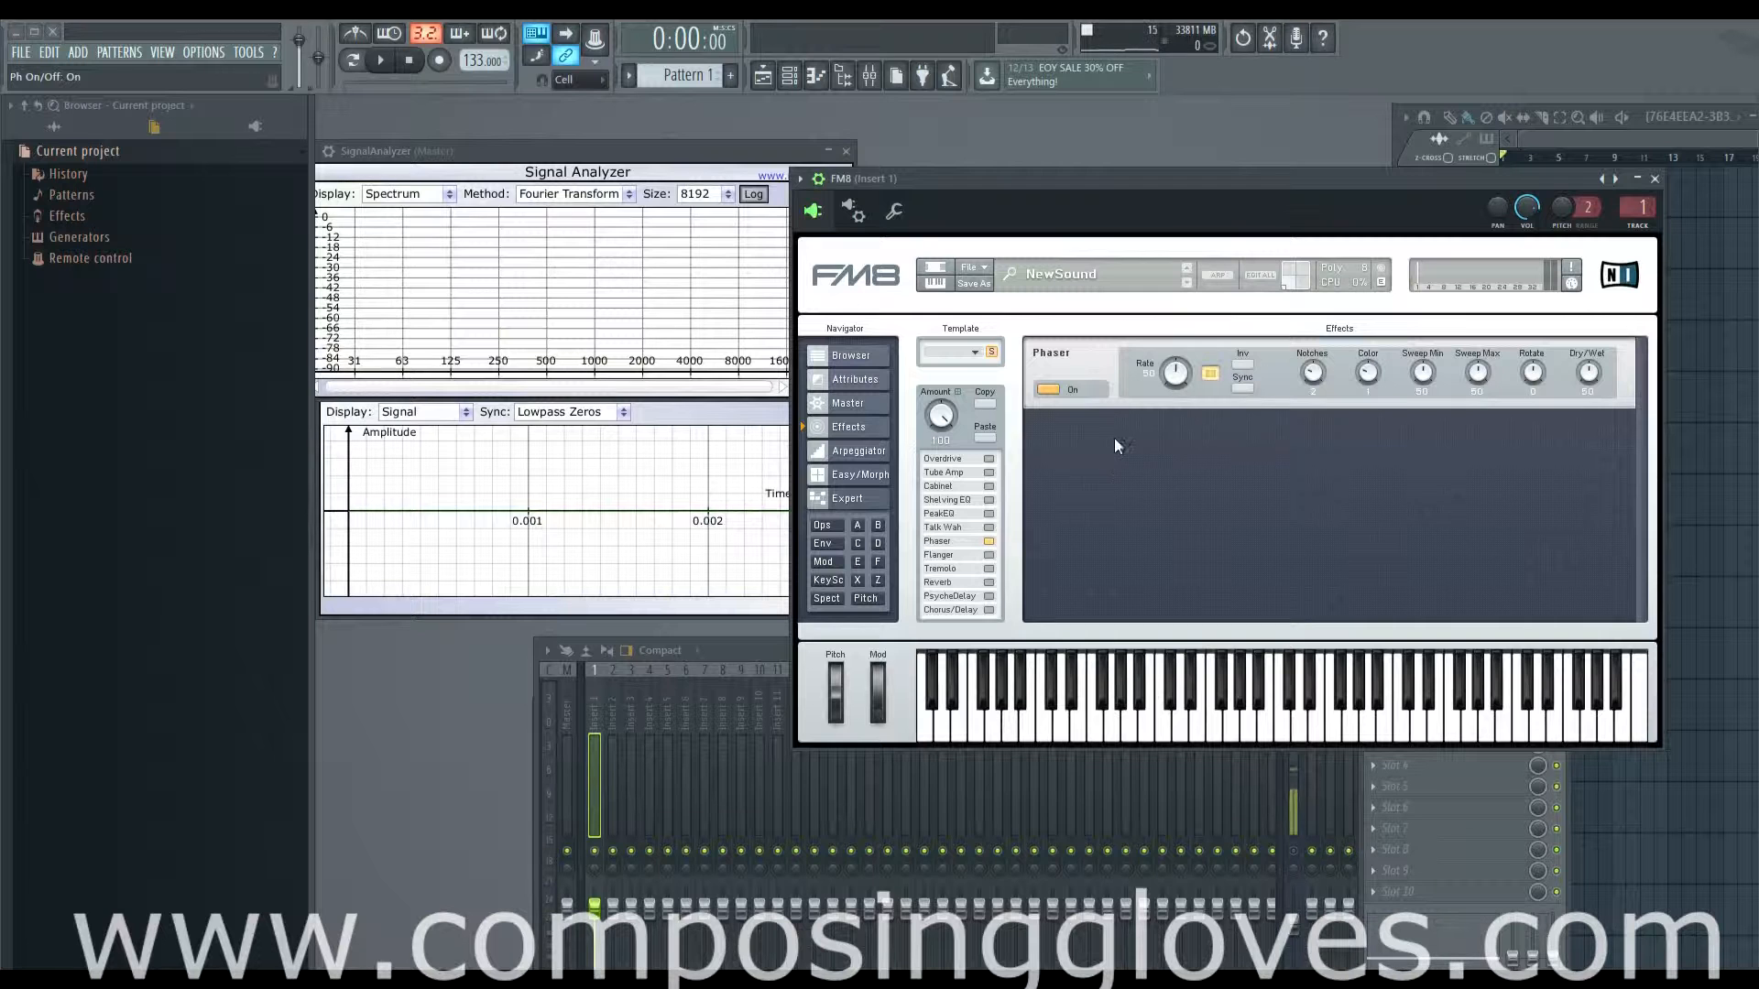
- Move FM8 out of the way, enlarge the channel rack to show every channel, and open the Harmor synth
drag(1110, 181, 1099, 475)
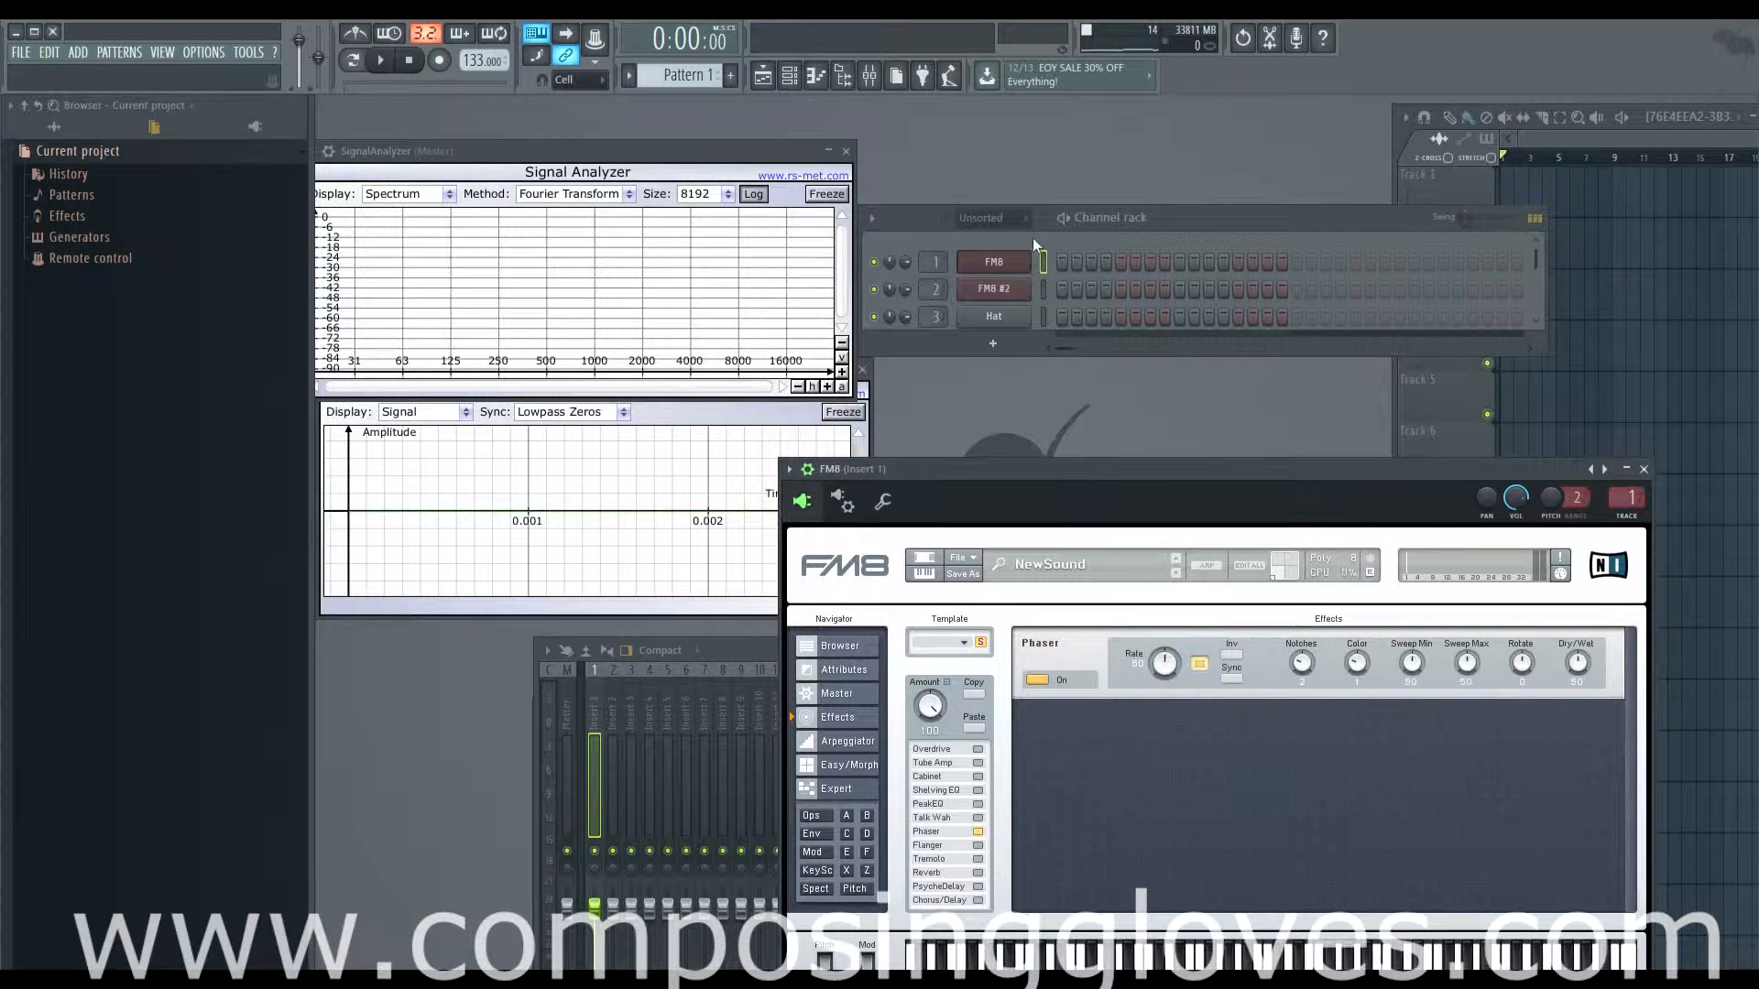
drag(1108, 354, 1076, 441)
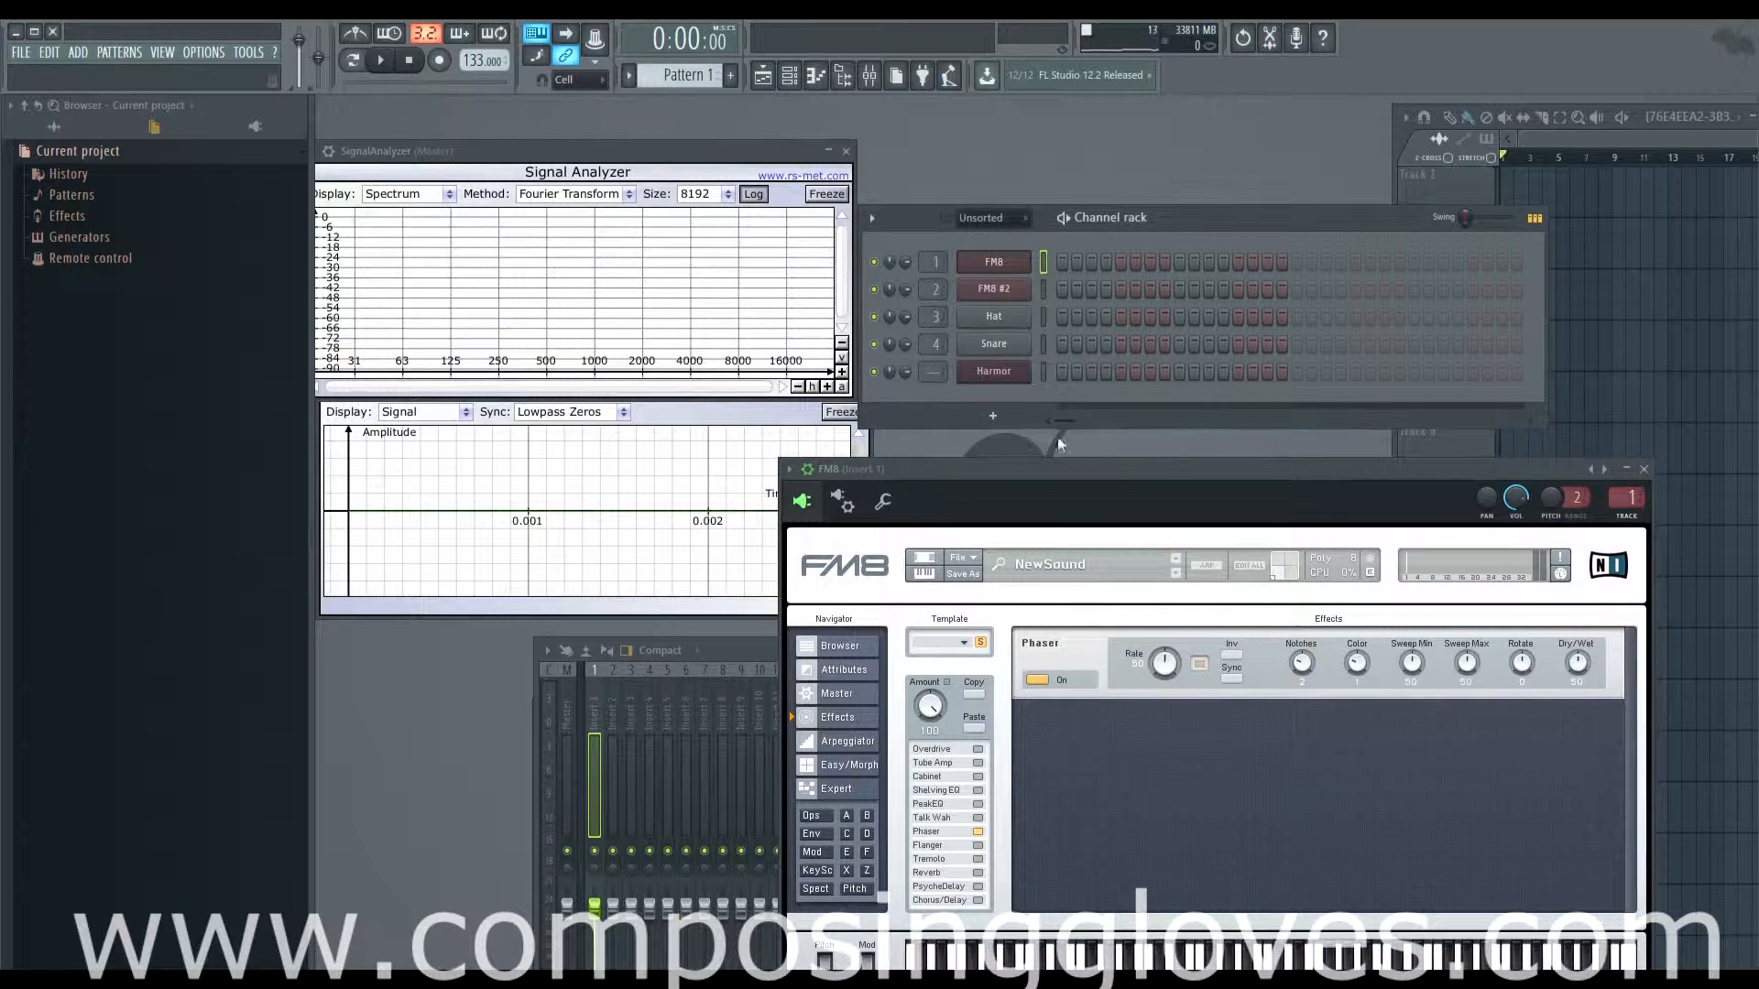
click(1007, 377)
drag(1135, 132, 1223, 132)
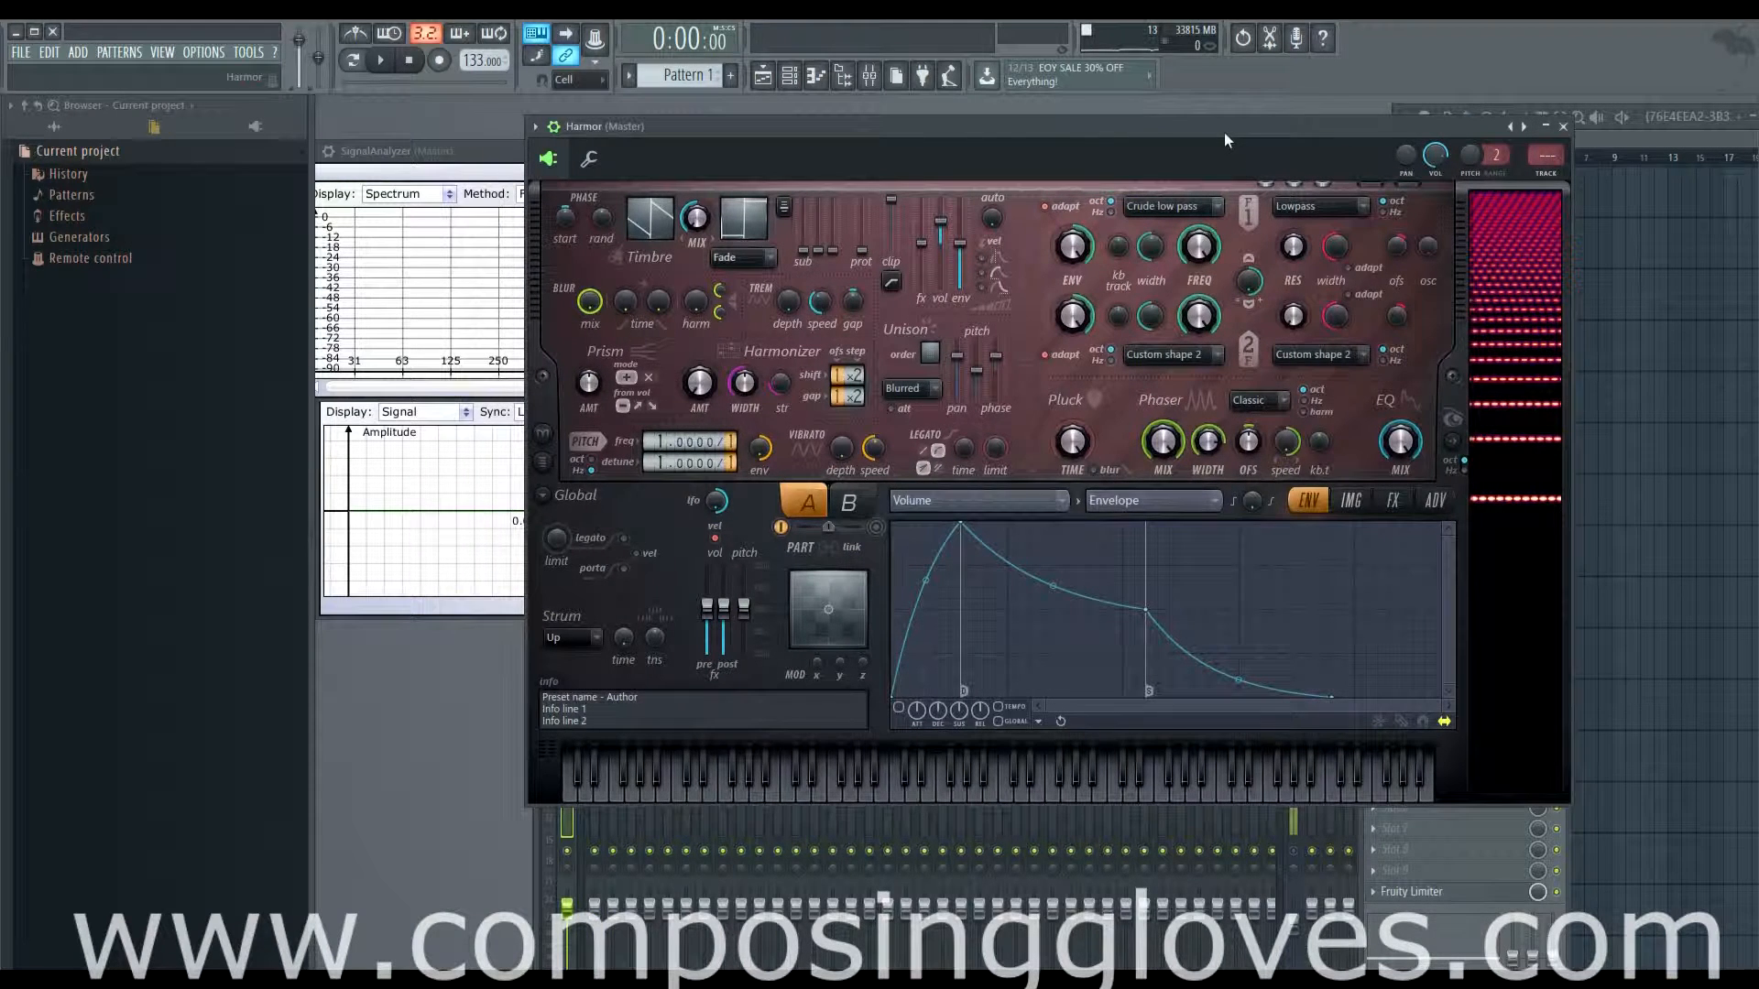
- Turn Harmor's phaser mix all the way down and shift its window clear of the Signal Analyzer
drag(1163, 442, 1163, 541)
drag(777, 130, 991, 143)
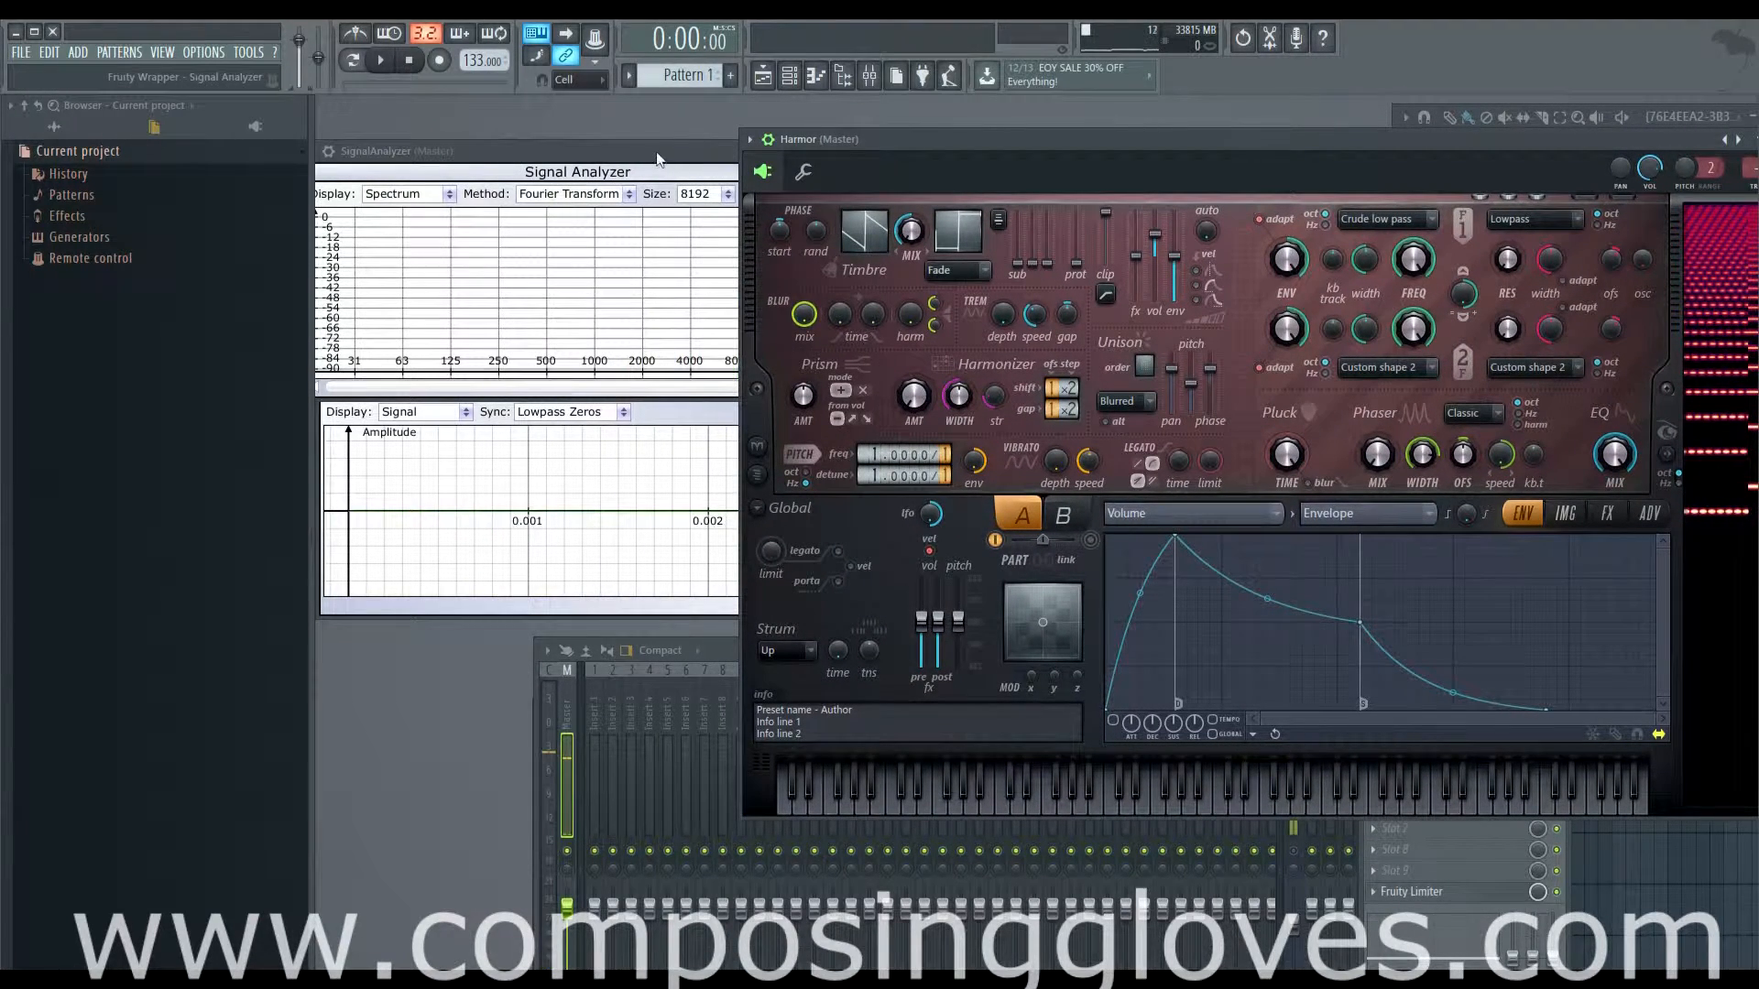
- Move the Signal Analyzer fully into view and freeze its spectrum on a played note, then release the freeze
drag(669, 167, 630, 166)
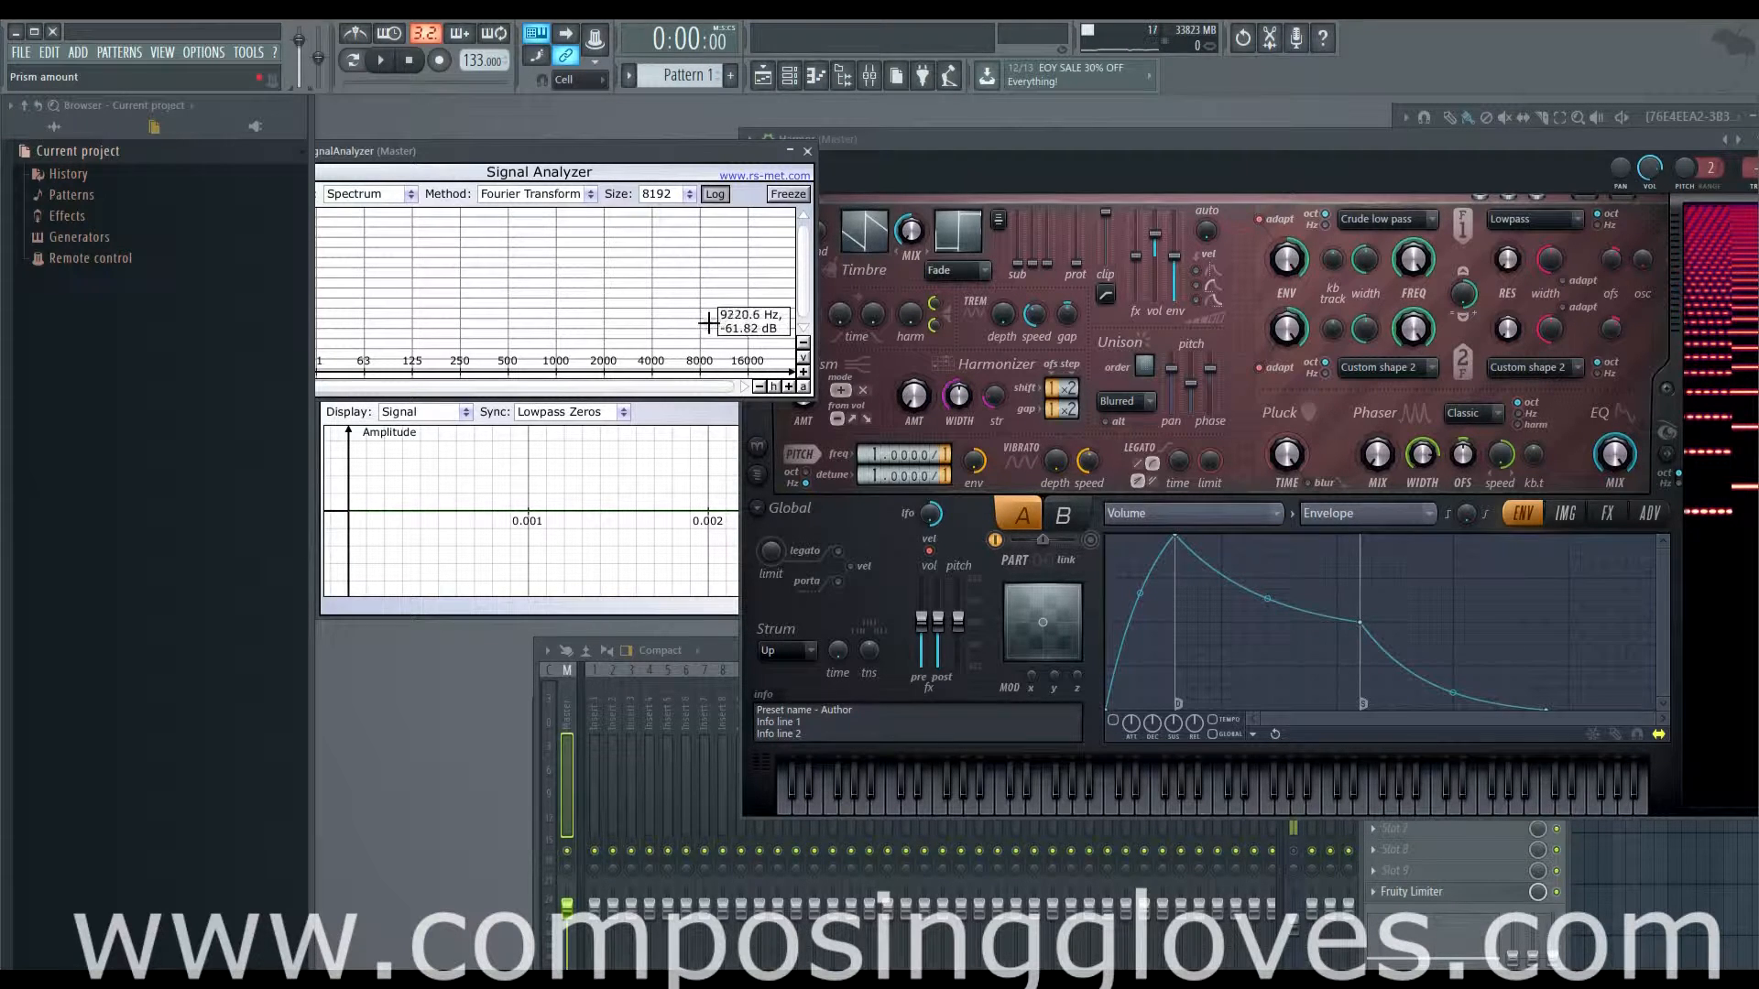
click(777, 196)
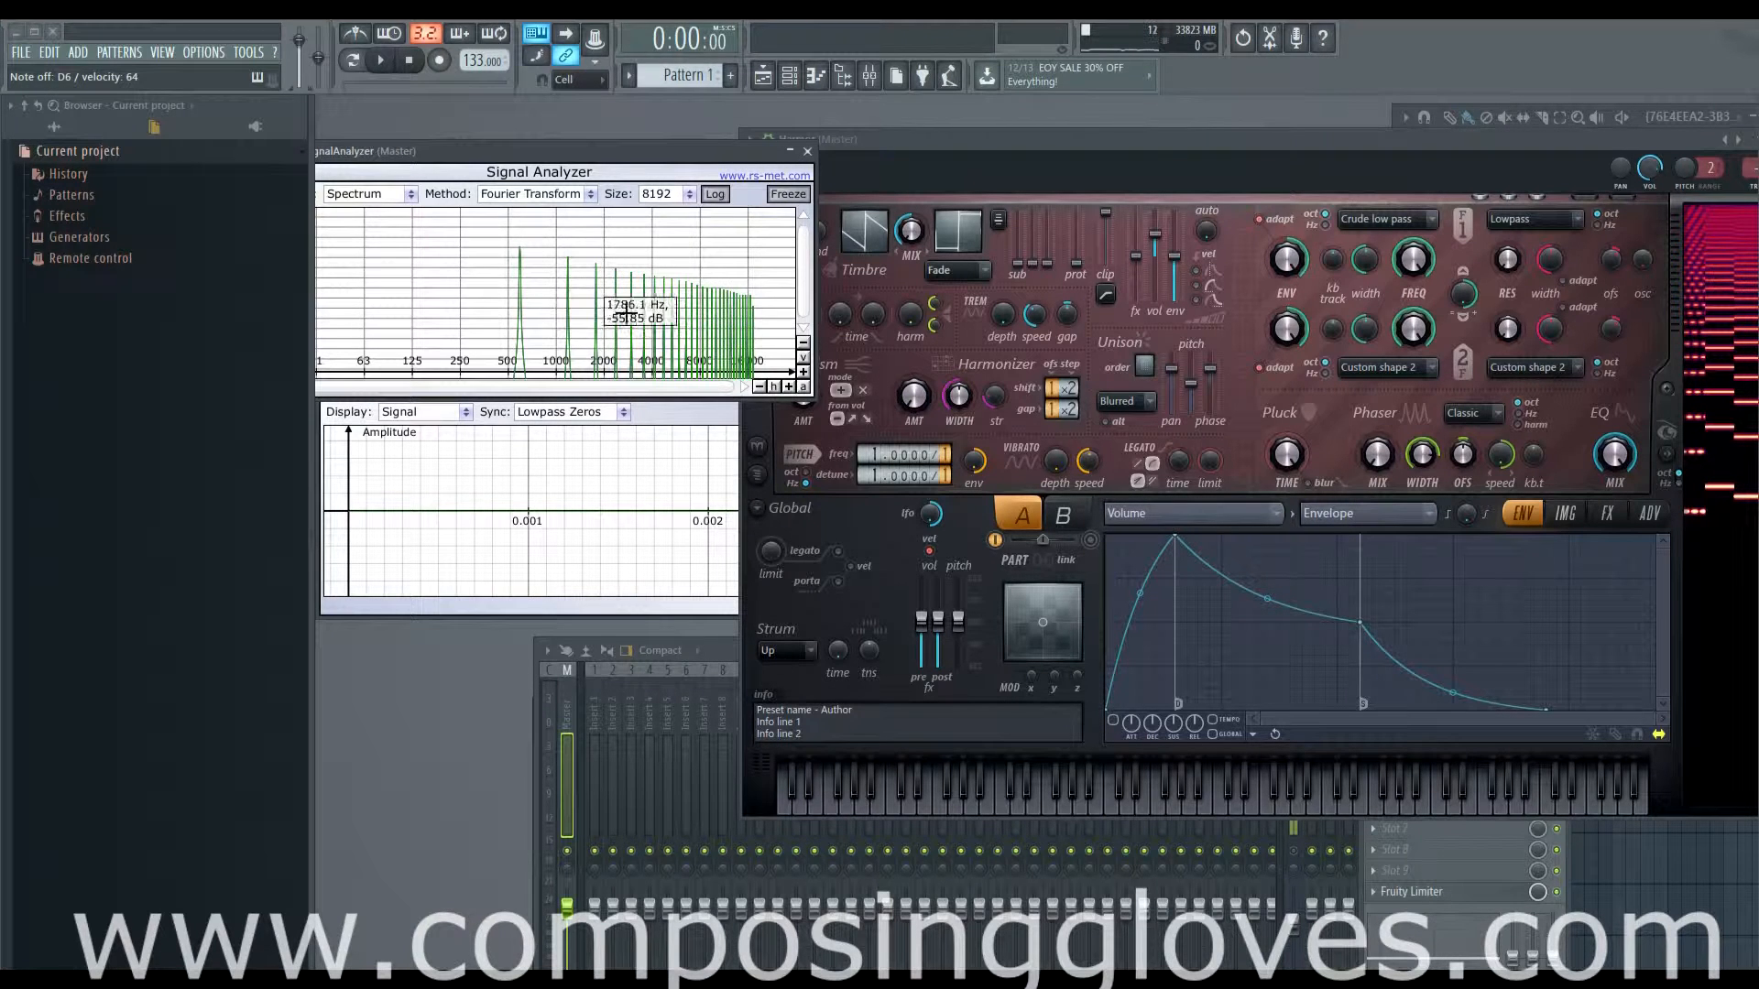
click(797, 196)
- Reposition Harmor's window into full view and set its phaser width to 68%
drag(929, 140, 756, 132)
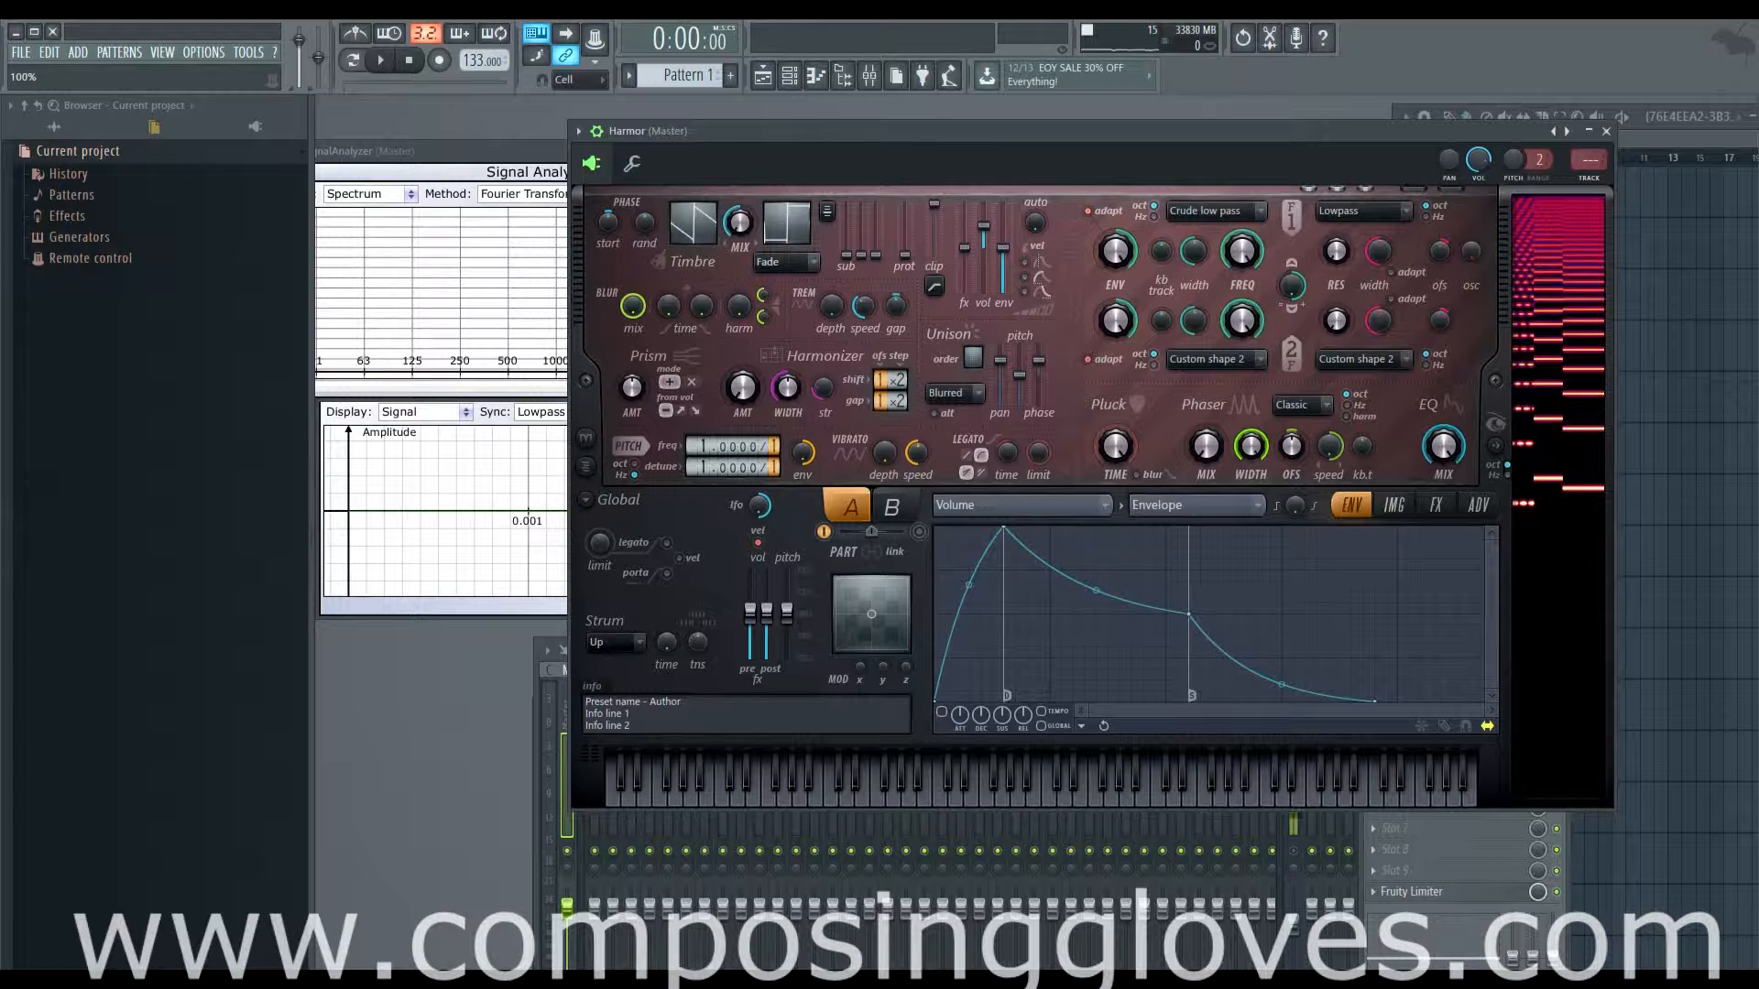
scroll(1255, 444, down, 15)
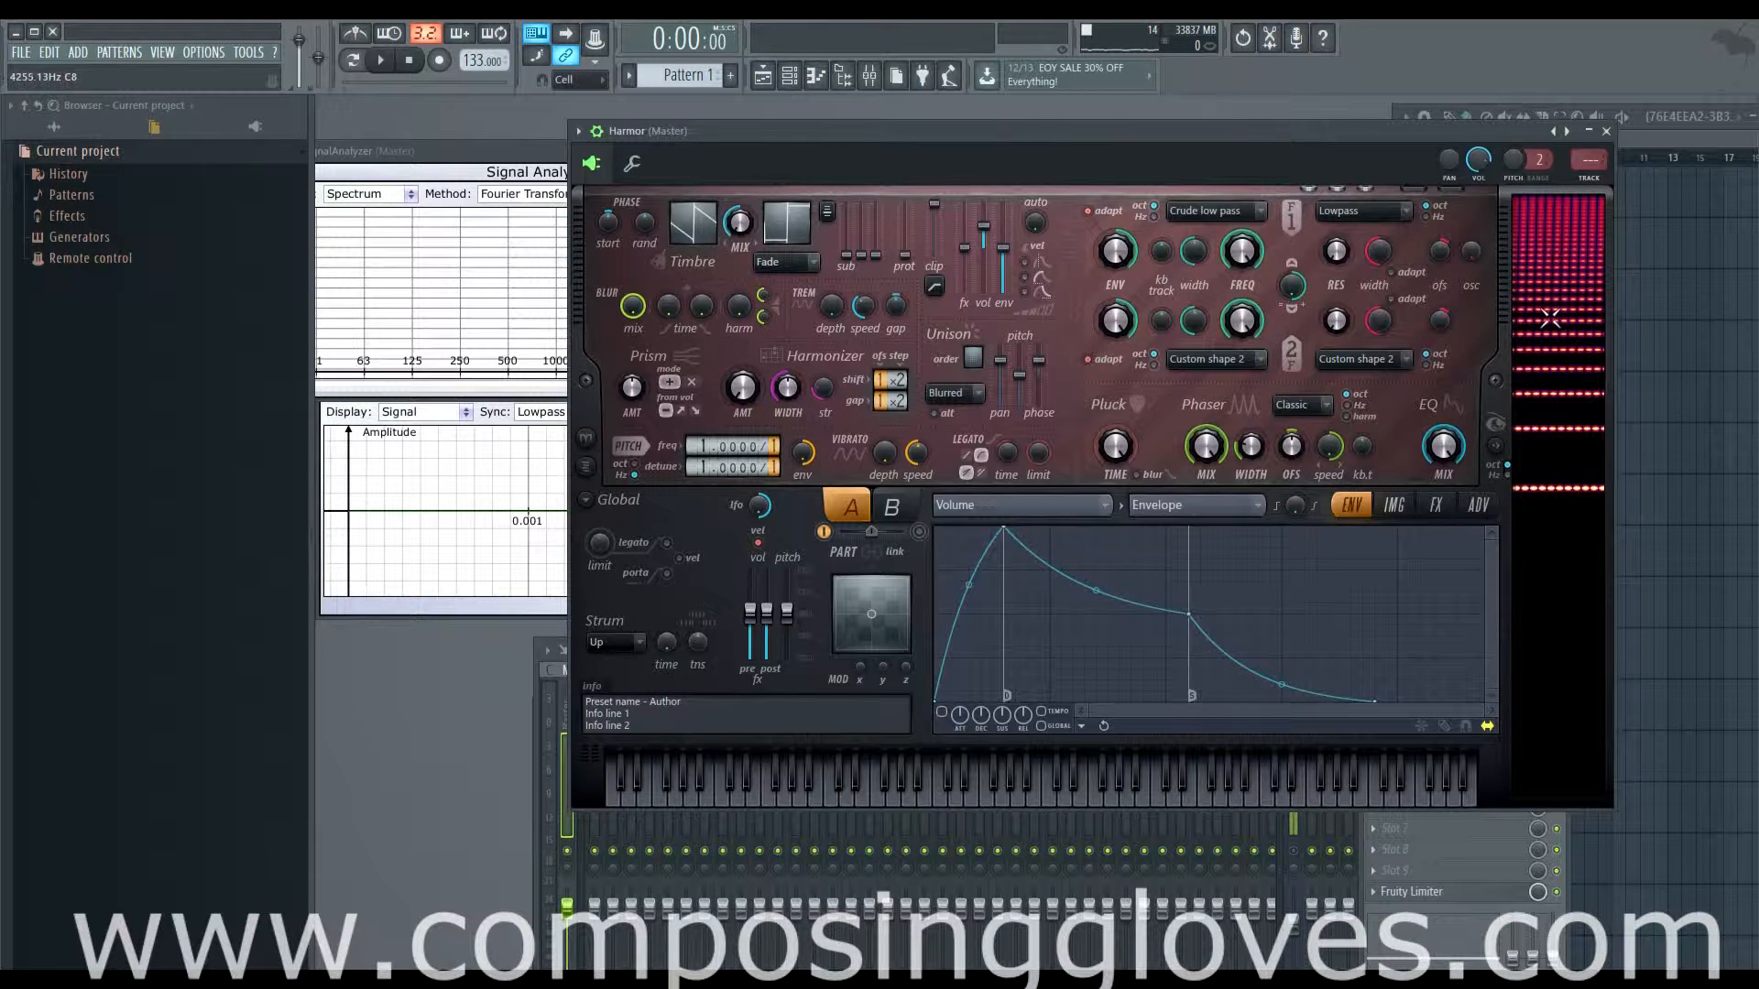
drag(1234, 130, 1538, 300)
click(1186, 236)
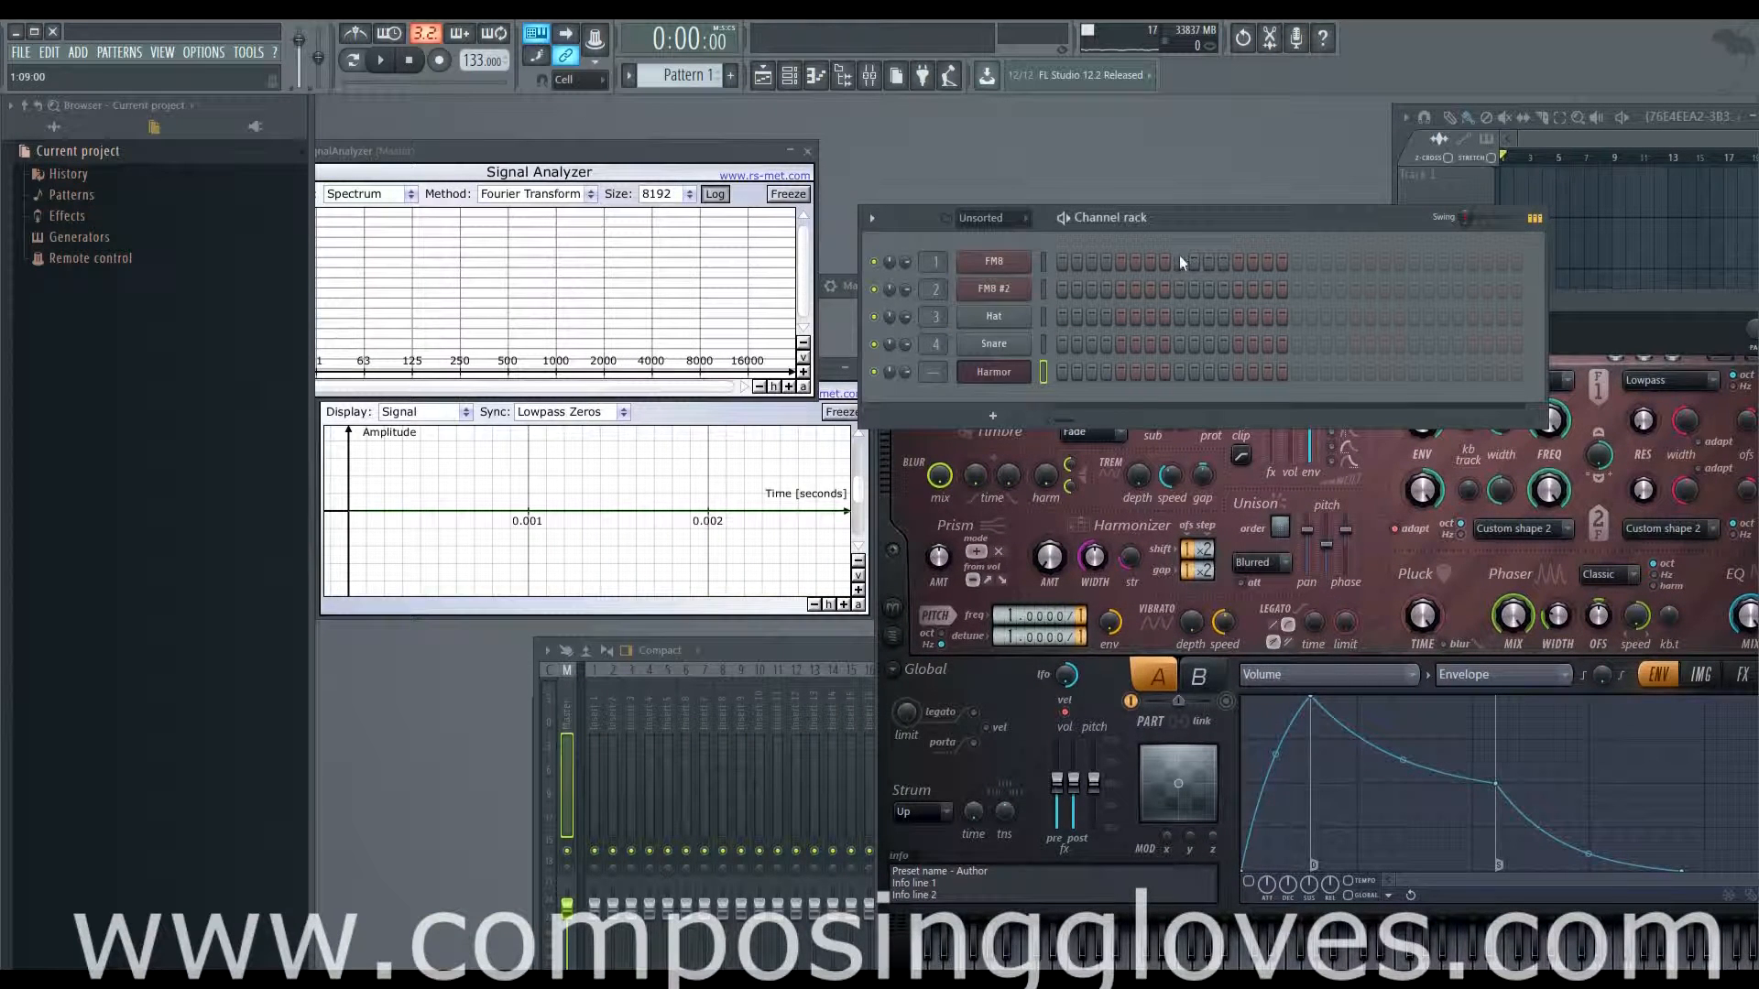
click(1013, 370)
click(1015, 371)
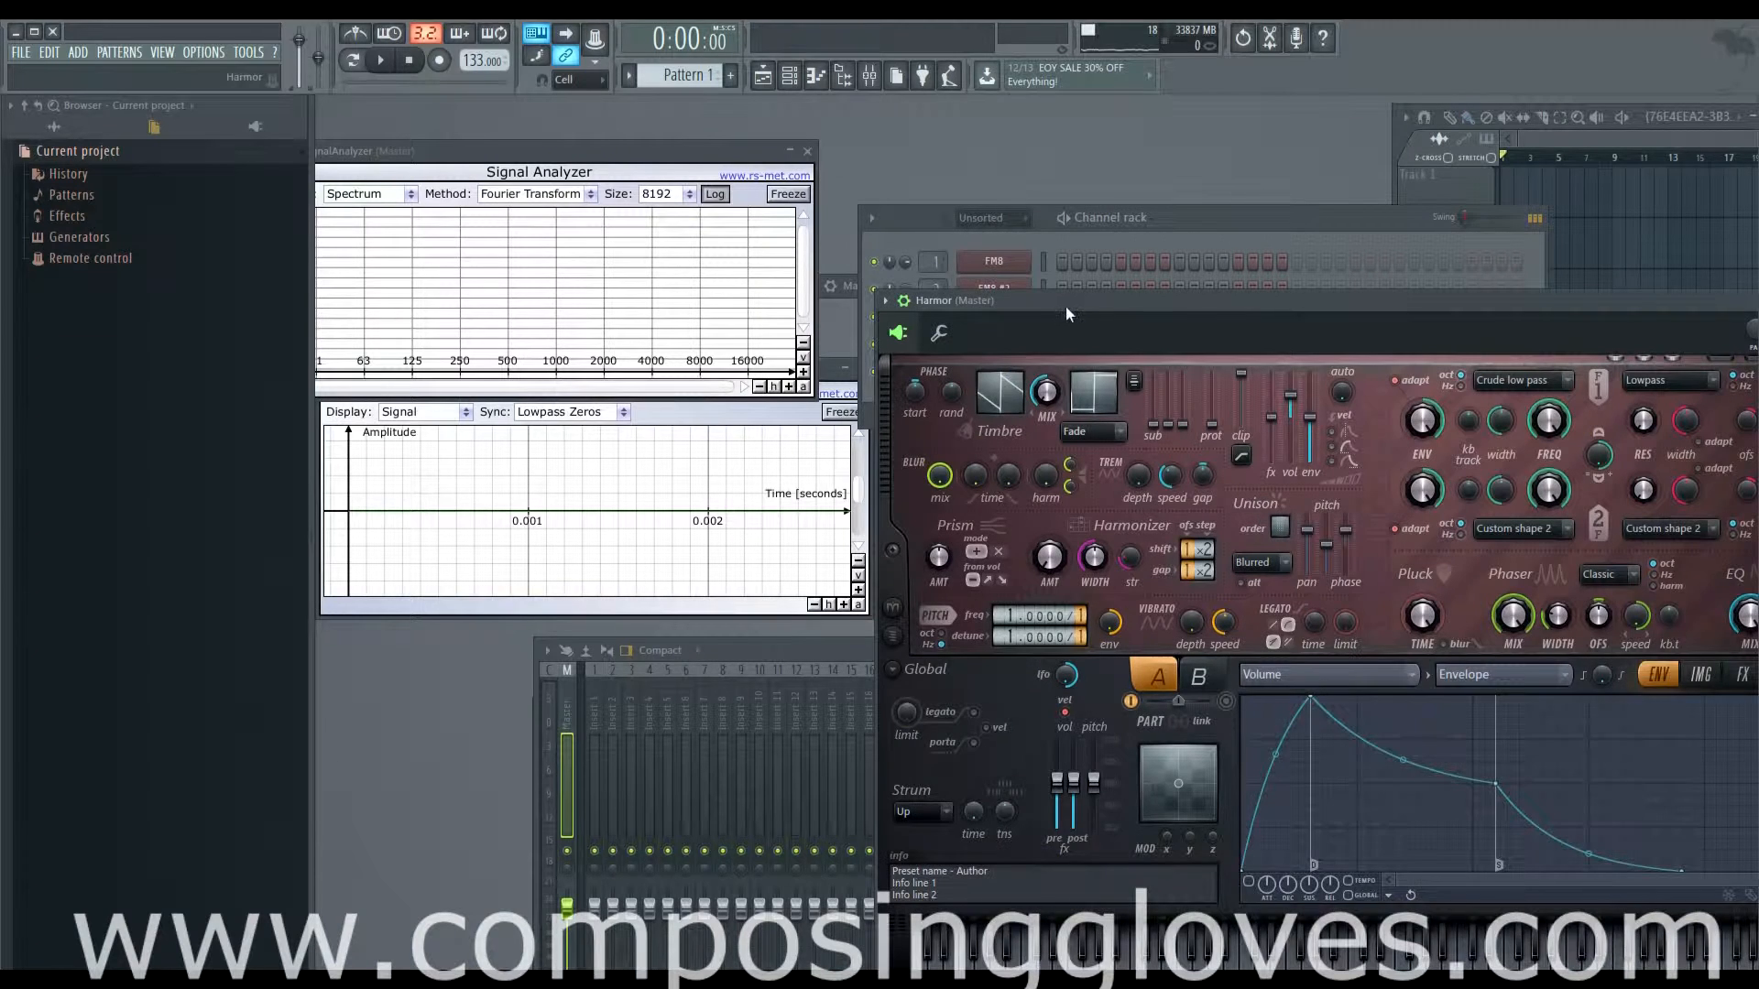
drag(1064, 306, 1060, 408)
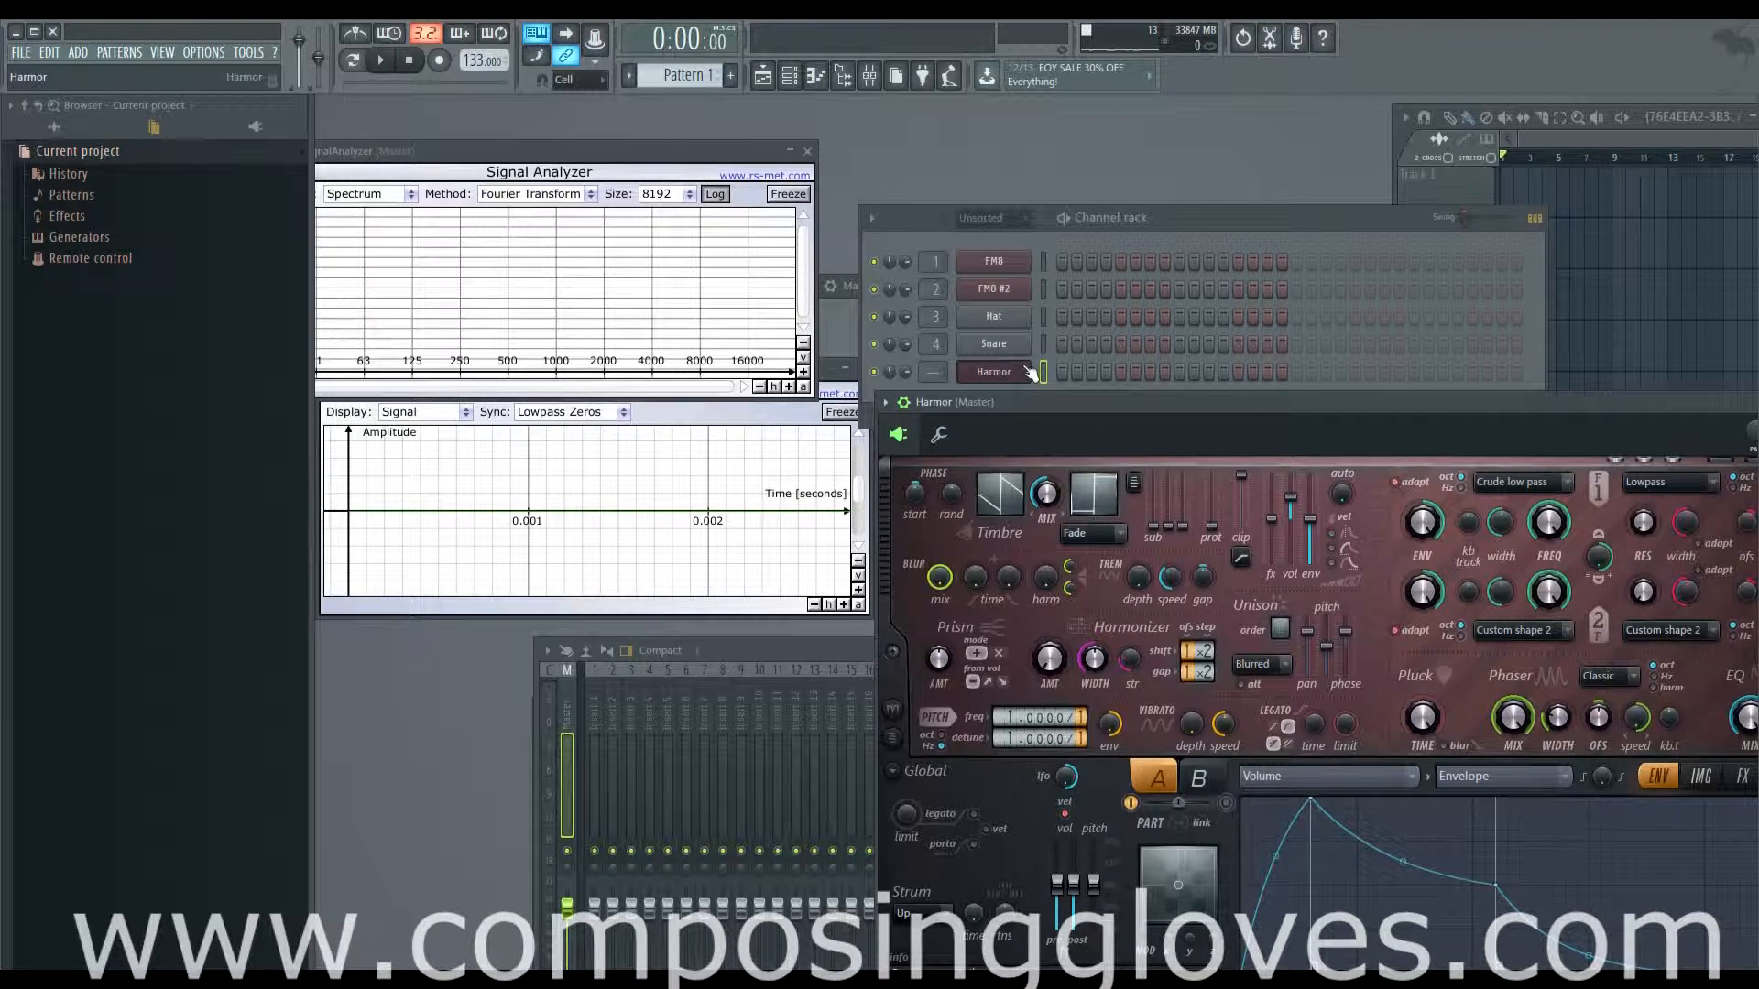
drag(1223, 401, 964, 197)
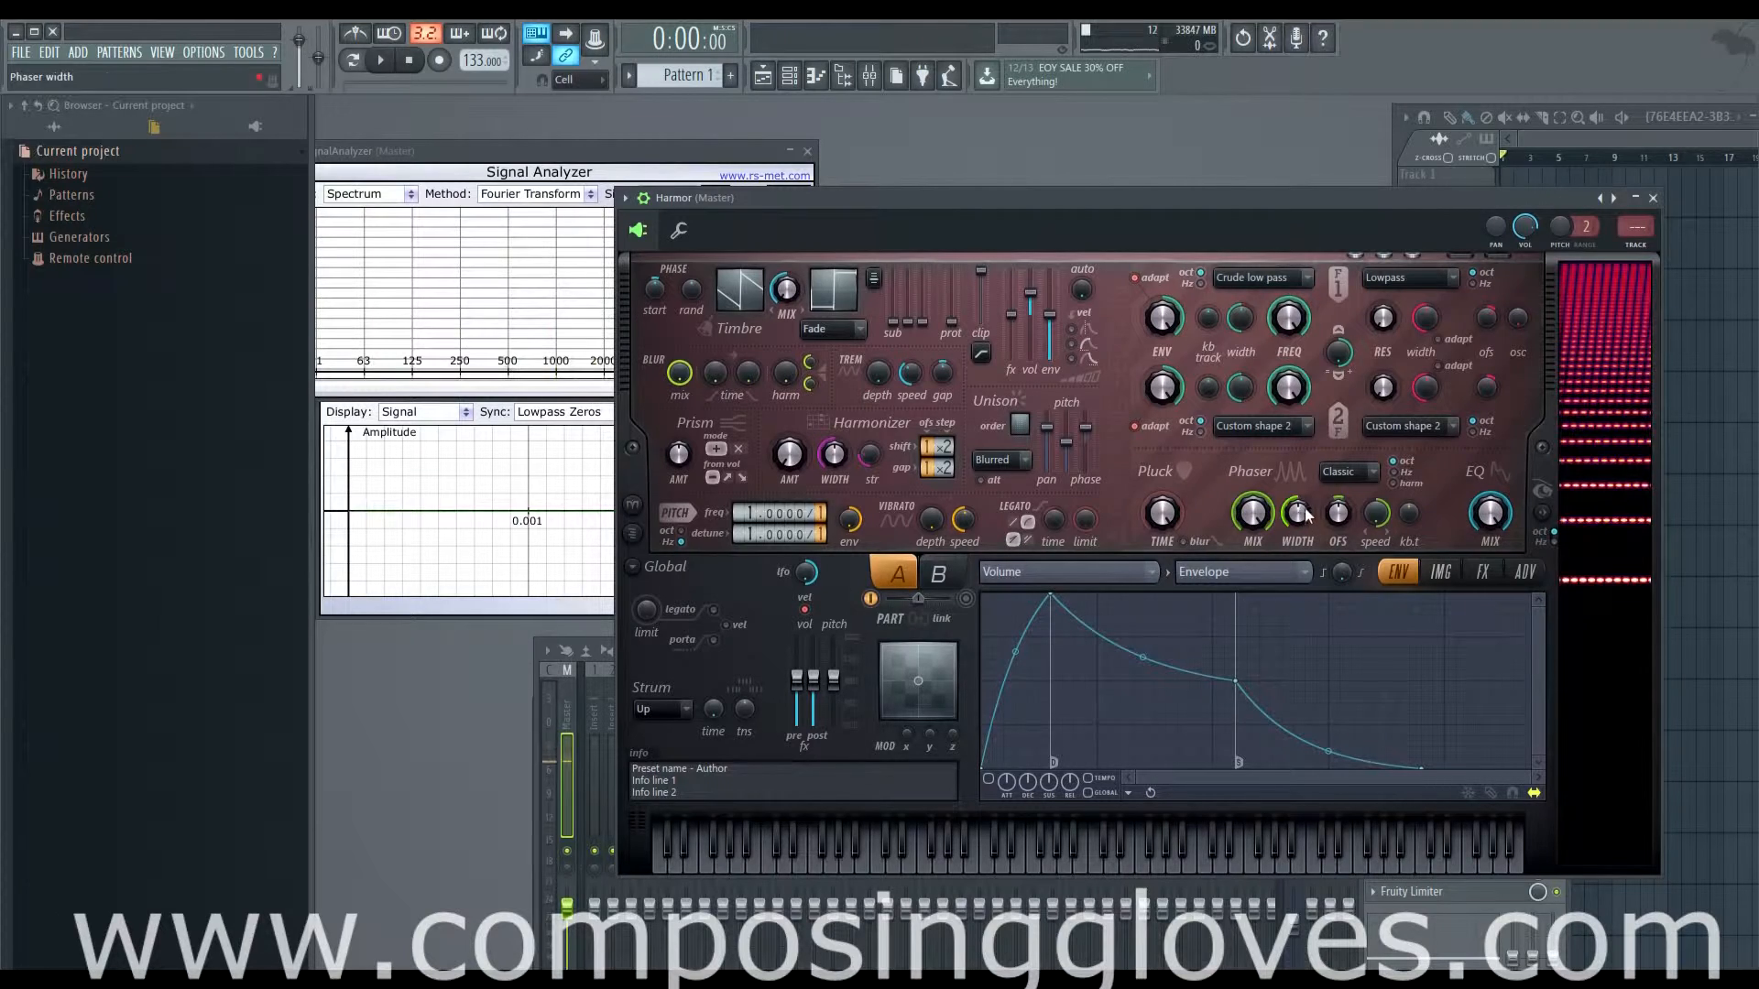
drag(1305, 515, 1305, 487)
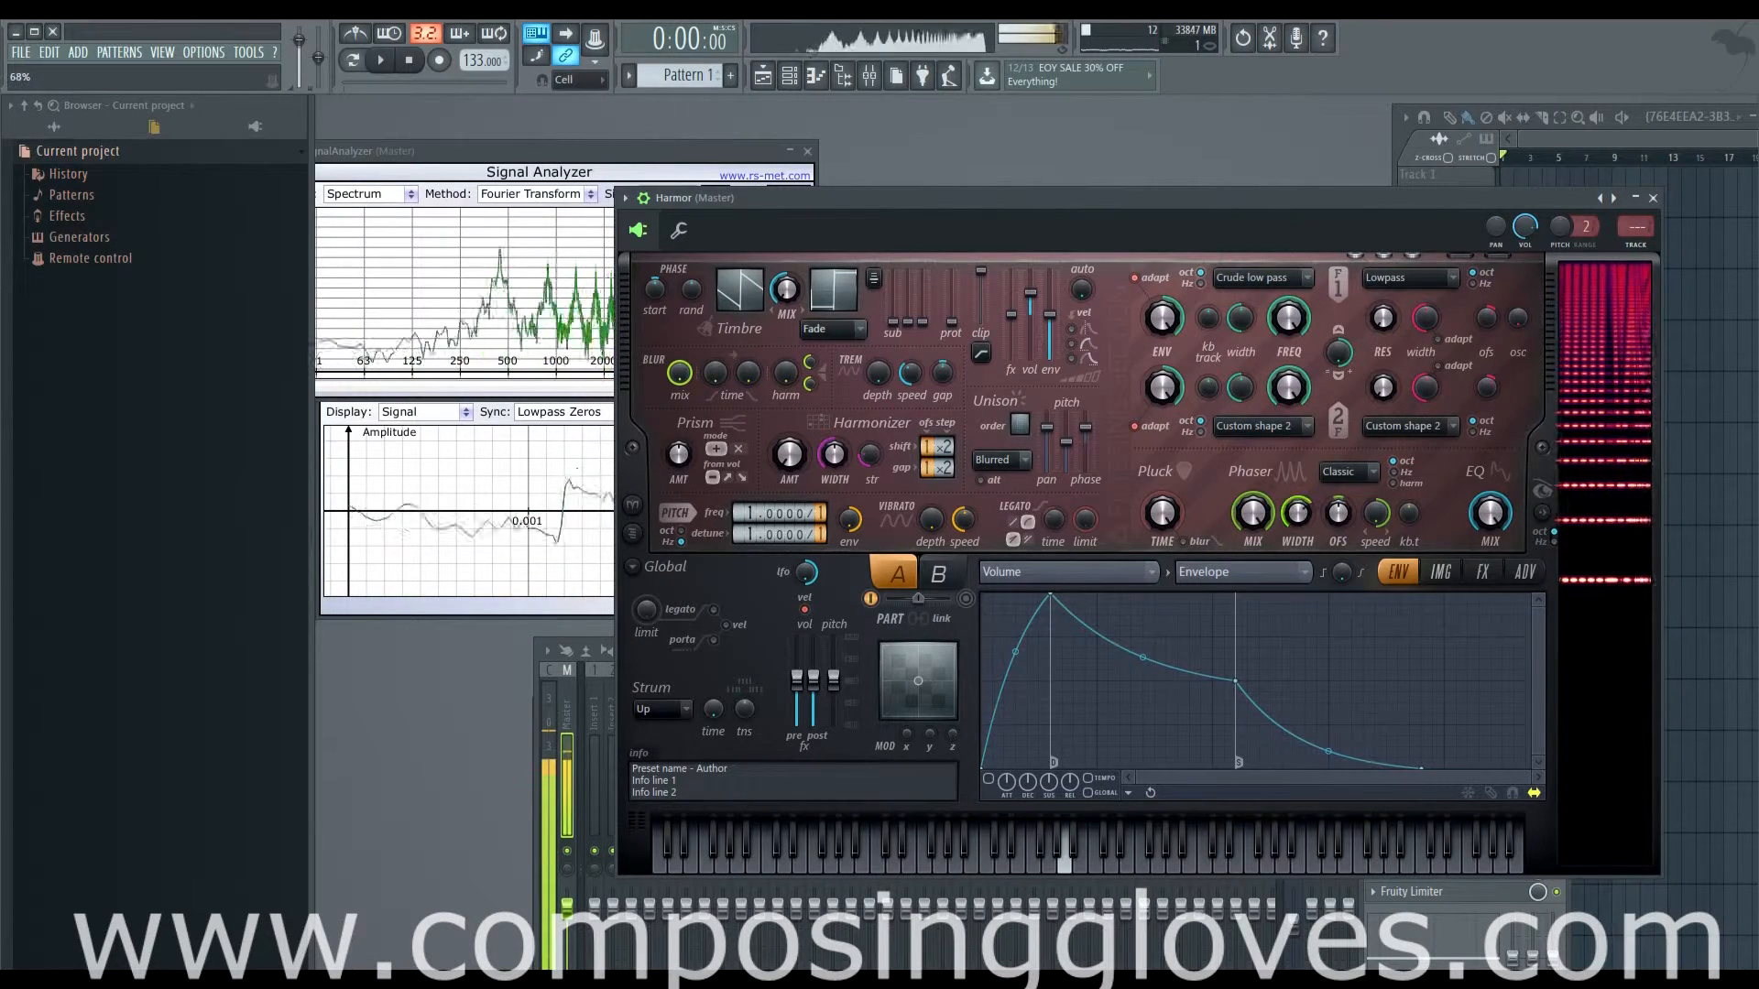
- Switch to the FM8 instrument and raise its phaser rate to 100
mouse_move(1193, 221)
mouse_down()
mouse_move(1273, 477)
mouse_move(1173, 240)
mouse_up()
click(1004, 267)
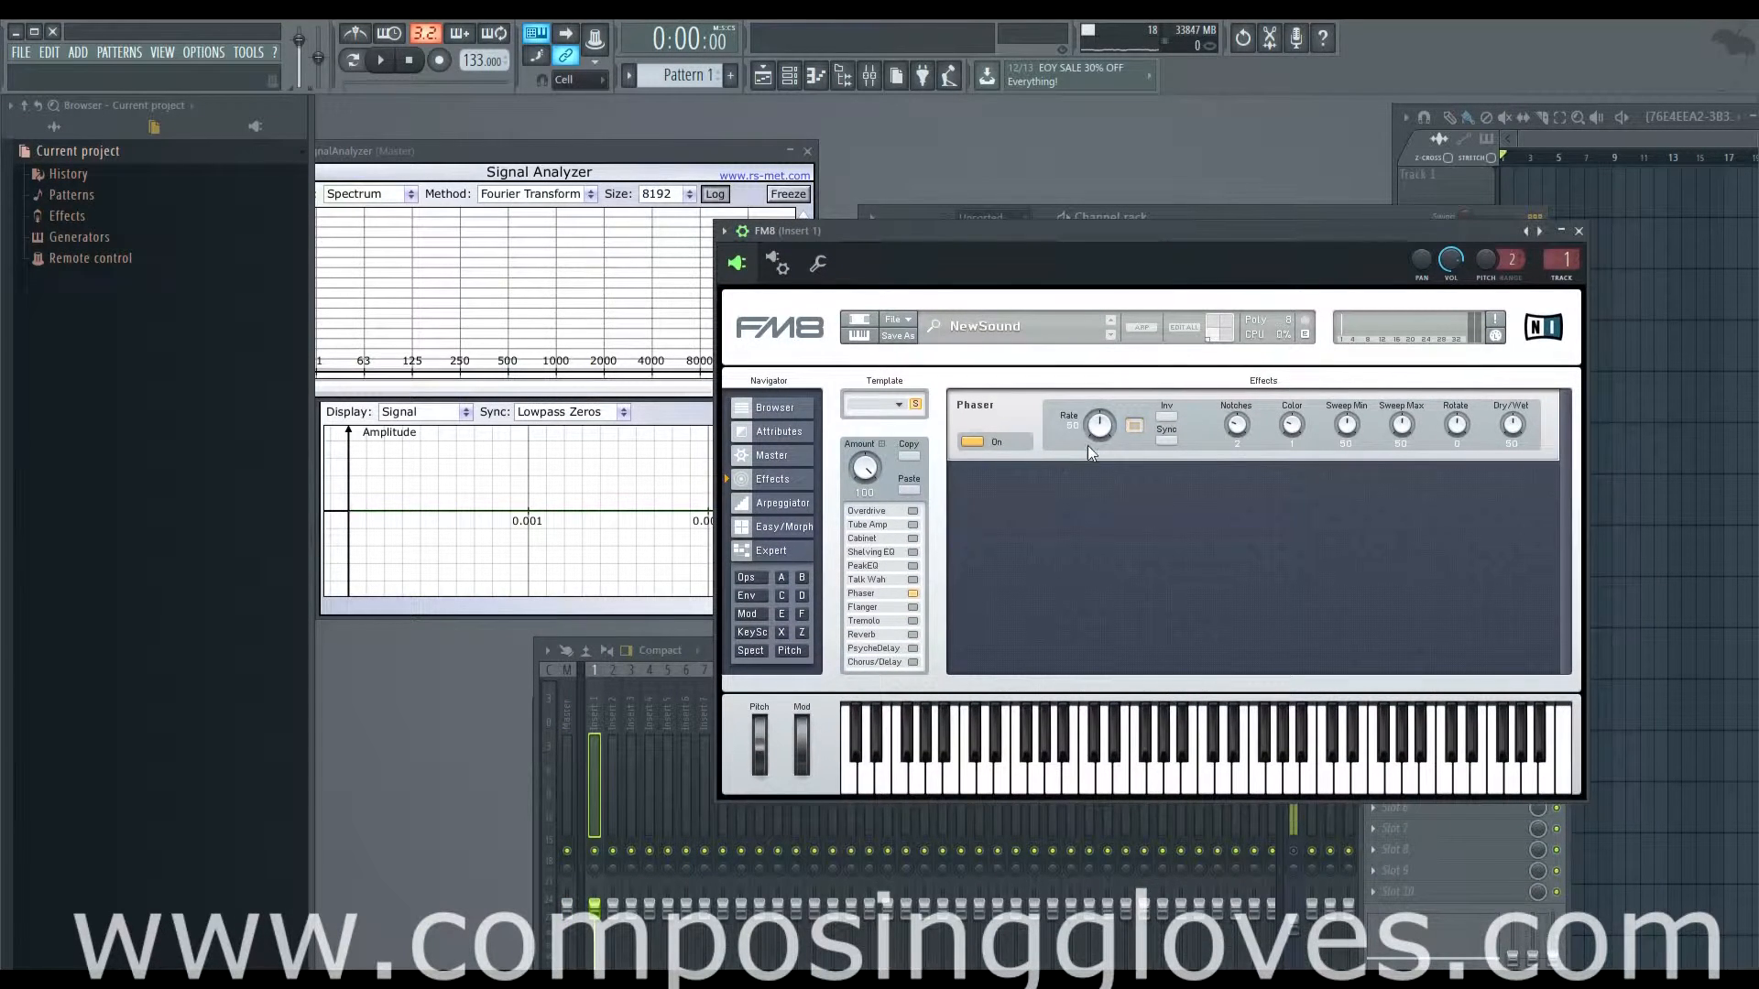
mouse_move(1102, 421)
mouse_down()
mouse_move(1103, 351)
mouse_move(1104, 404)
mouse_up()
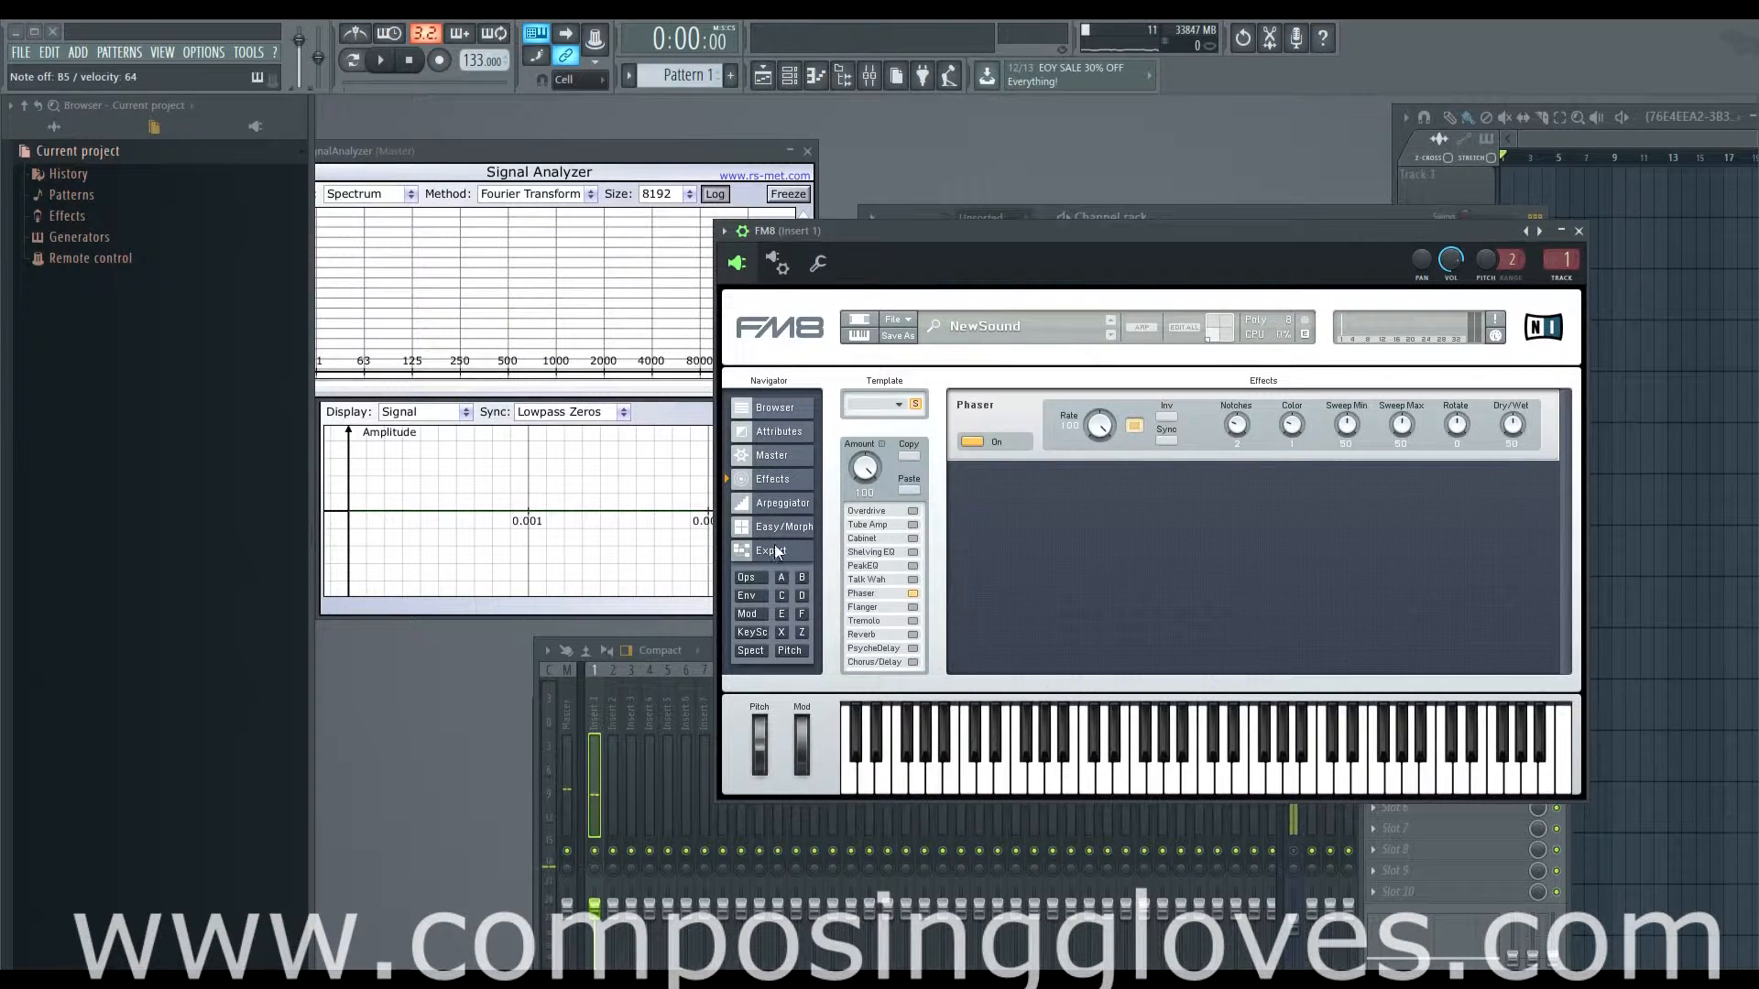
- Set operator F's waveform to Triangle in FM8's expert view and play a test note
click(771, 551)
click(1153, 401)
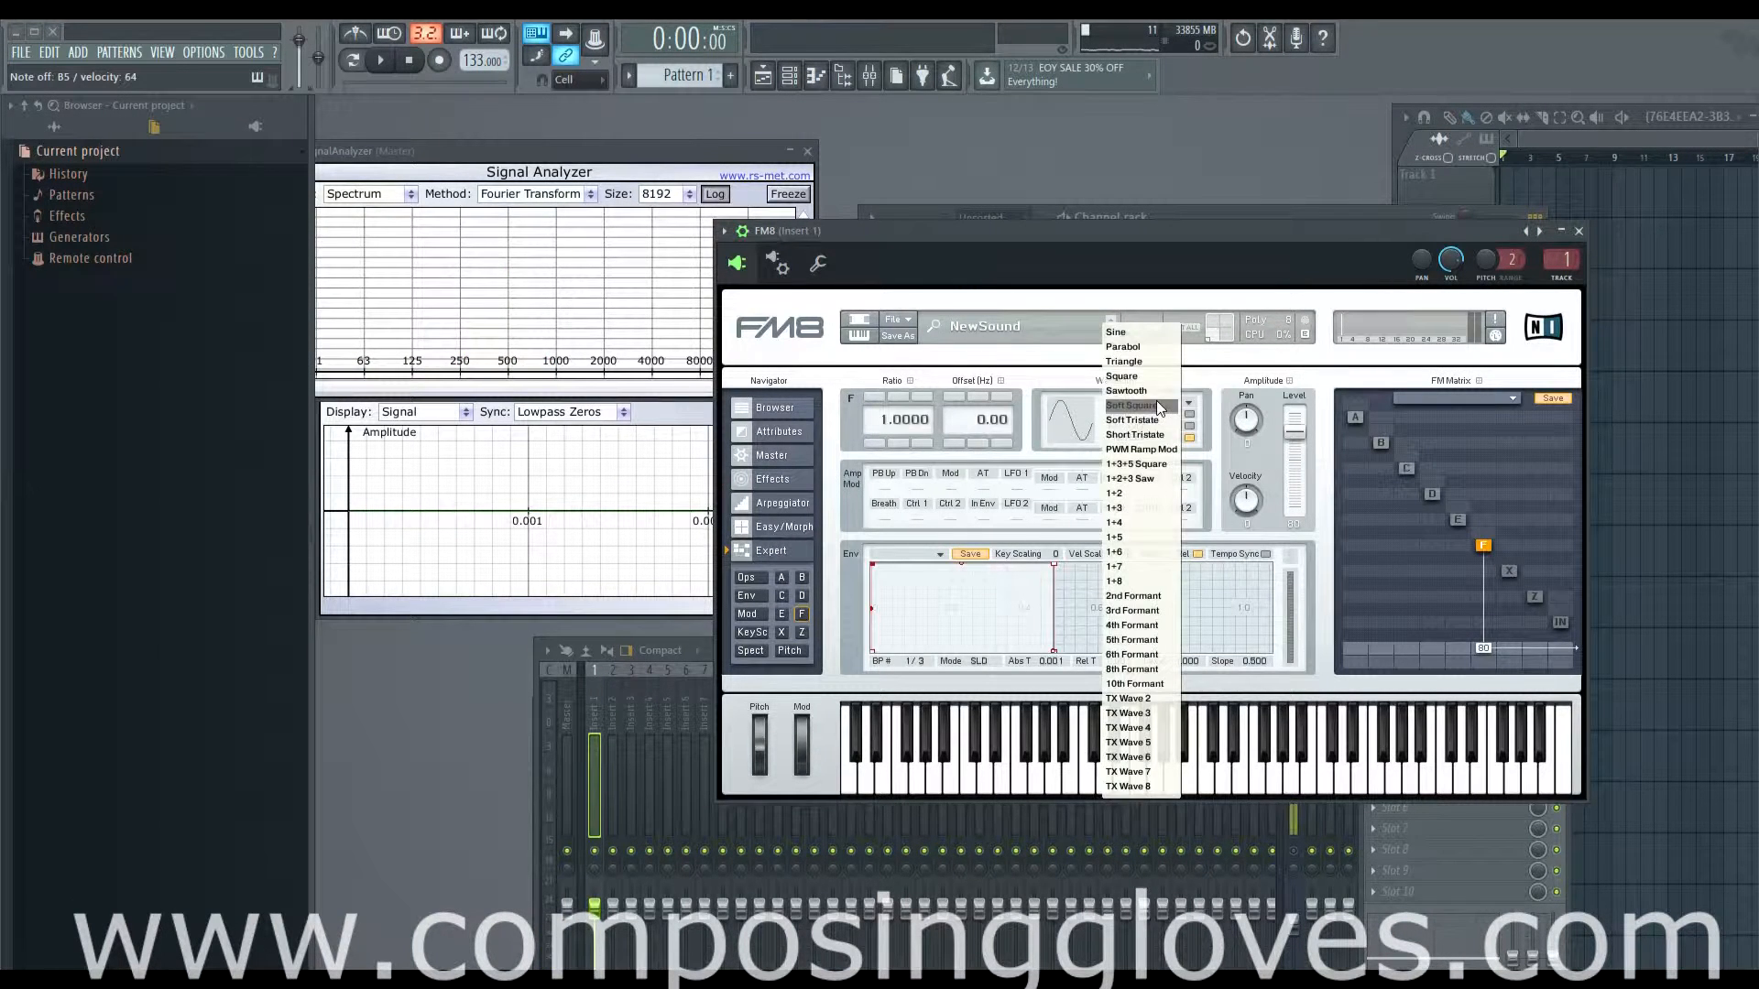
click(1157, 361)
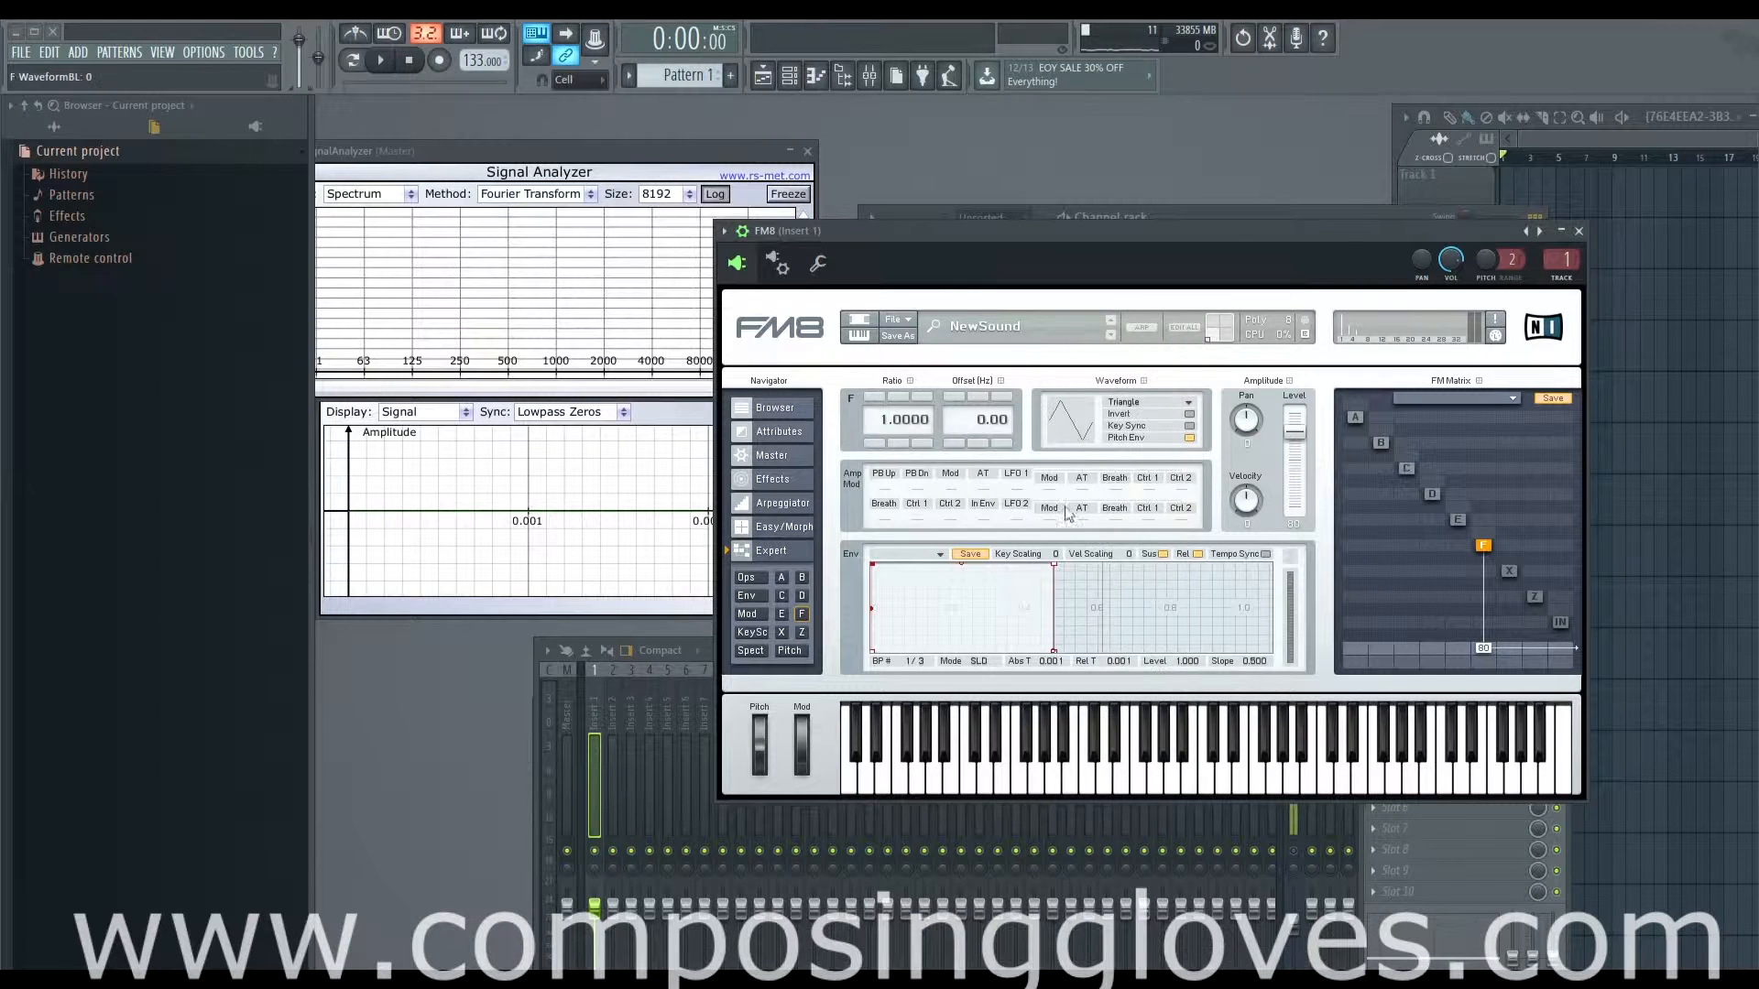
key(m)
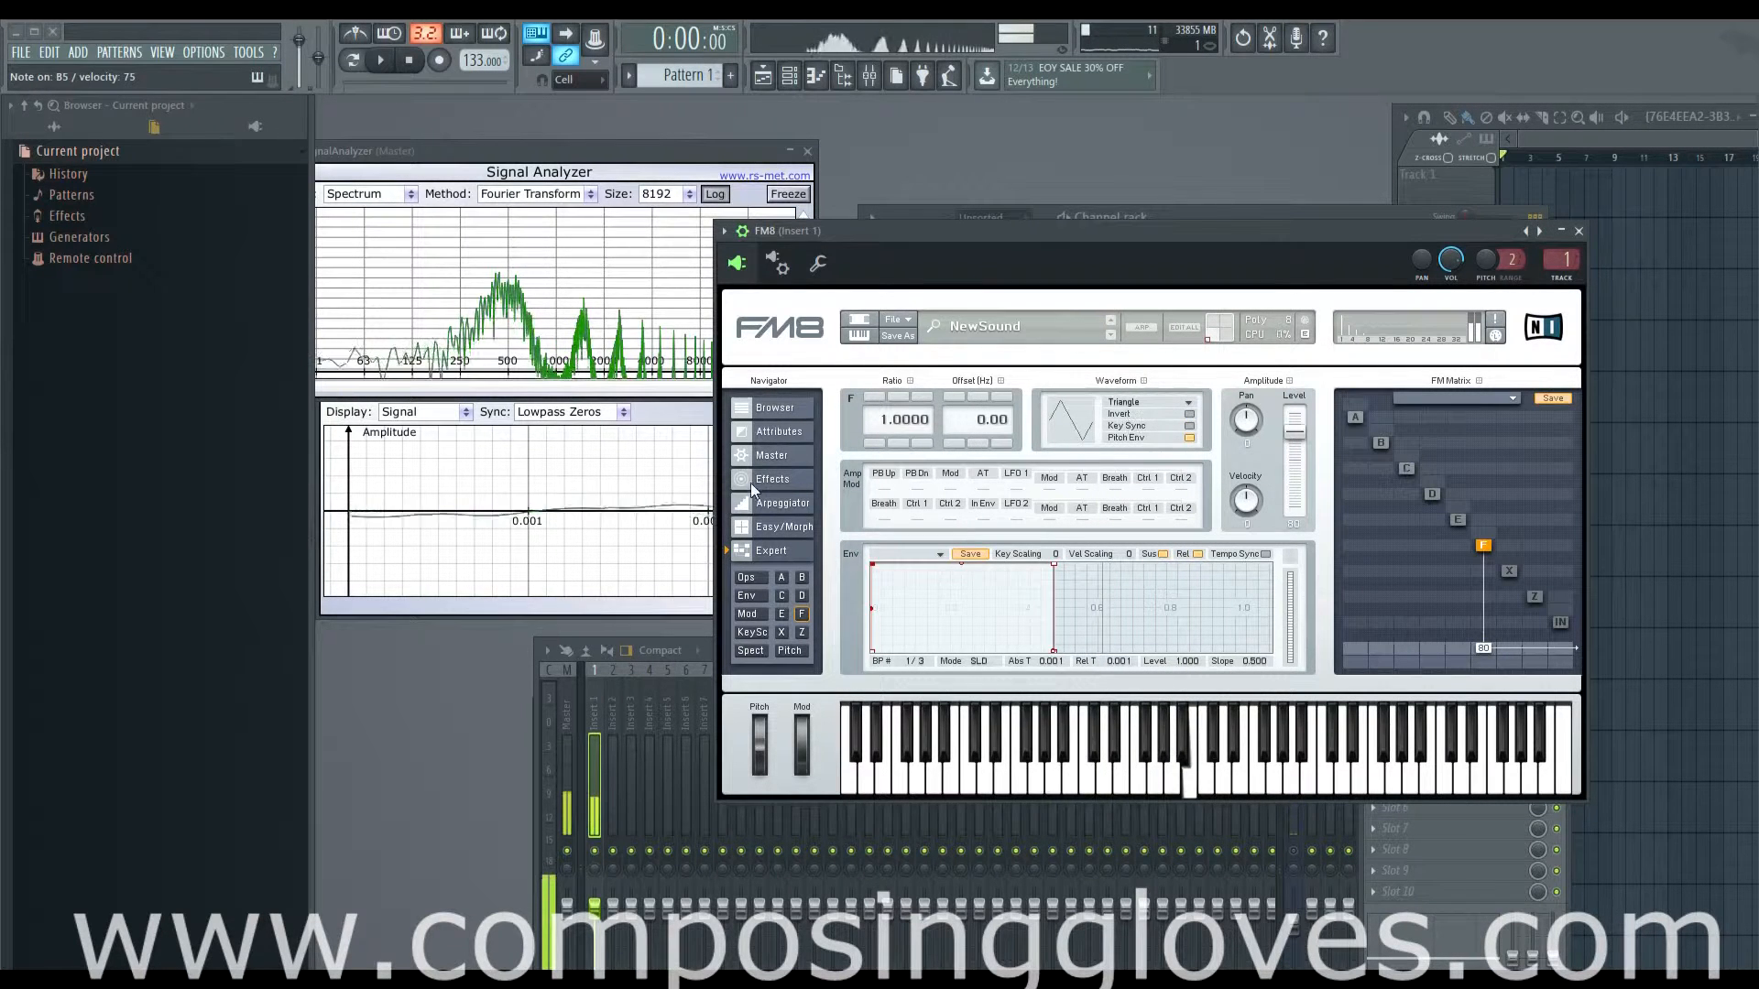
- Return to FM8's effects page and play repeated test notes to audition the phaser
click(788, 454)
click(771, 504)
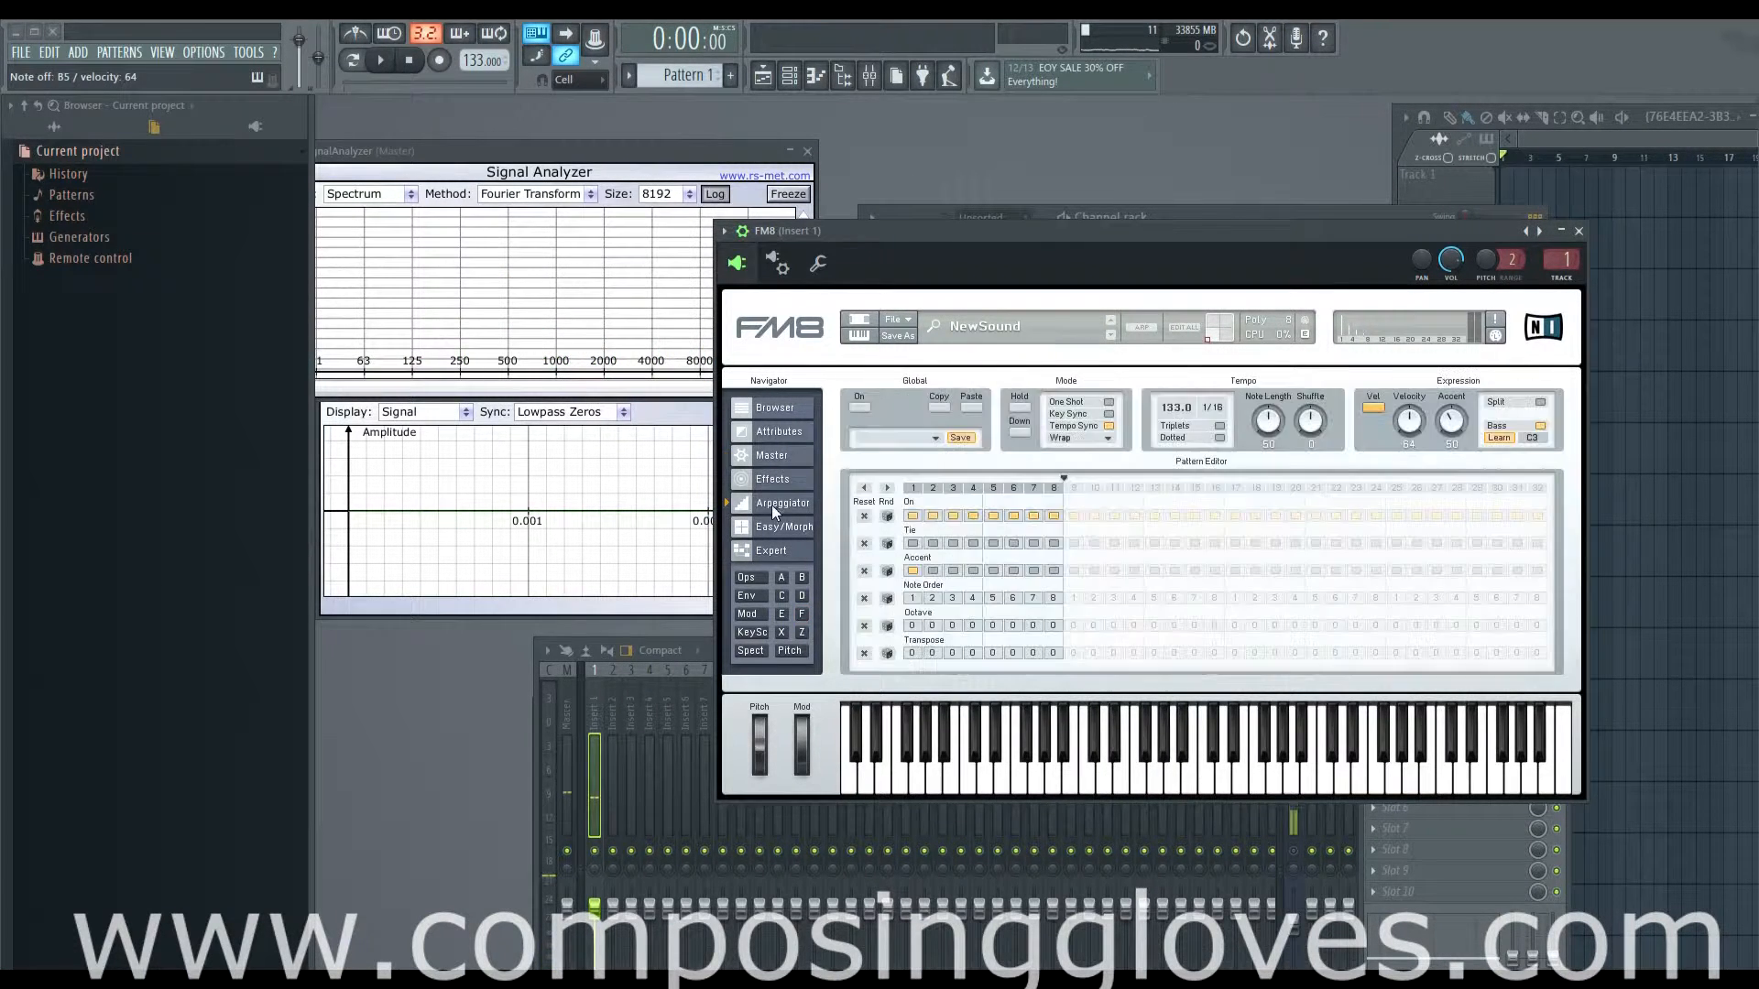
click(784, 478)
key(m)
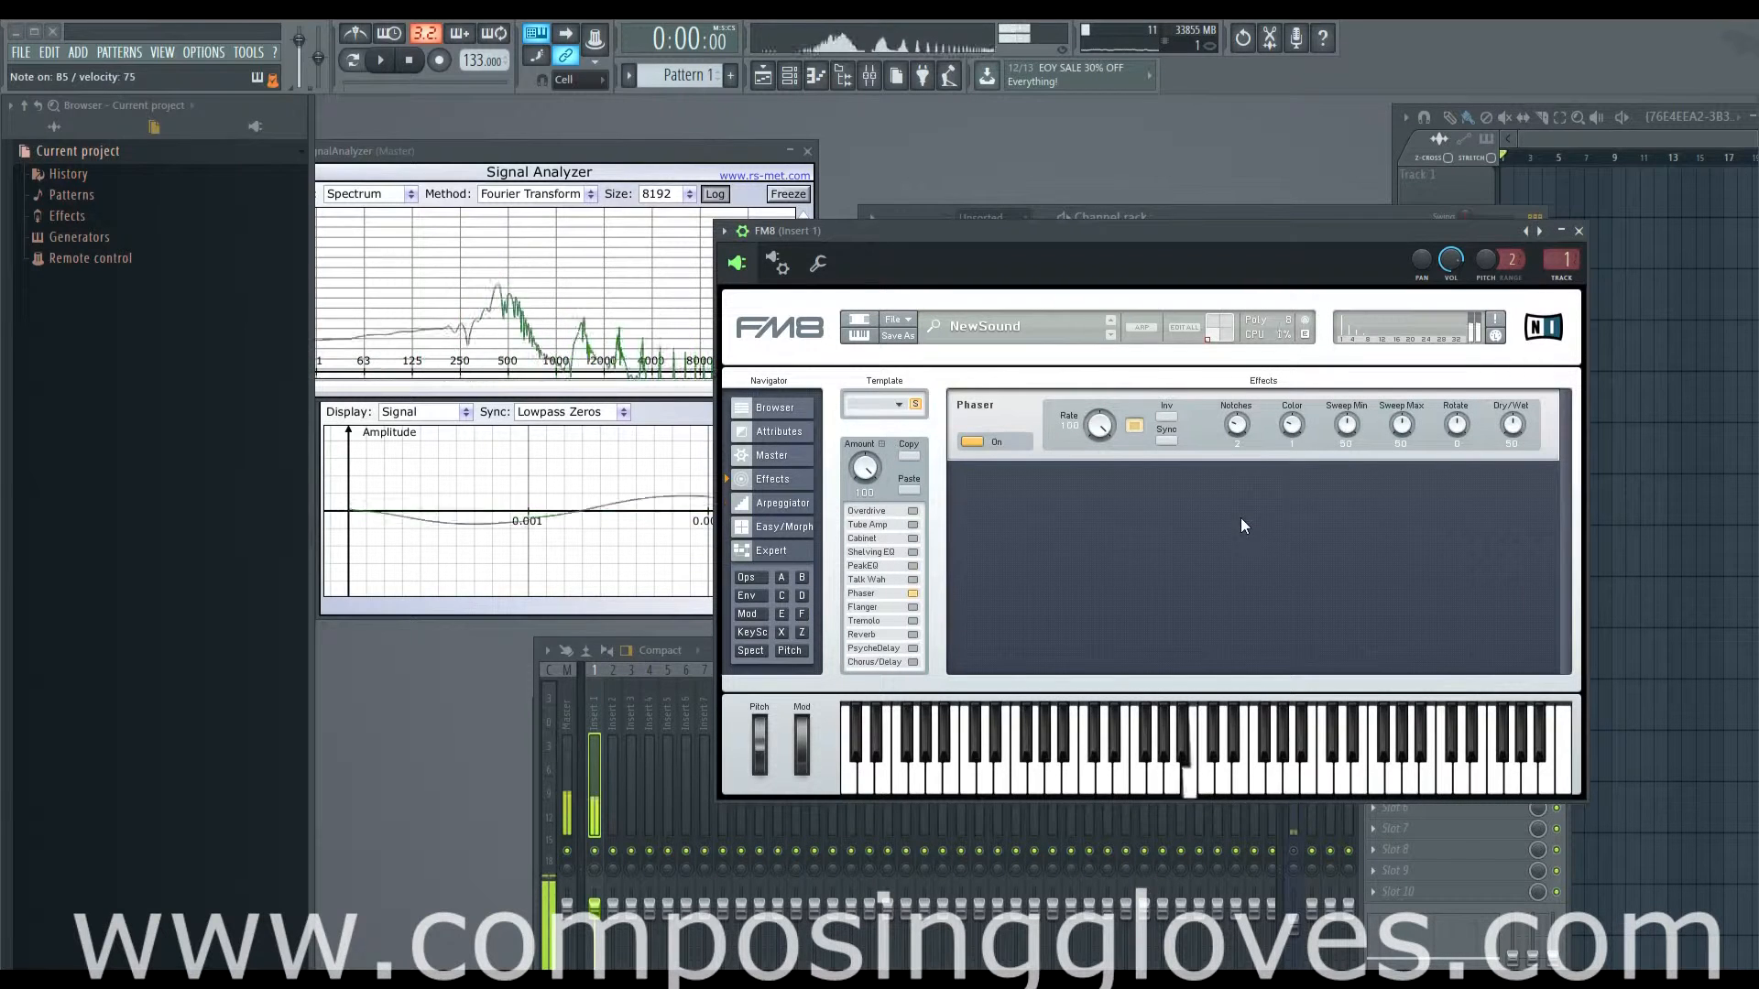
key(n)
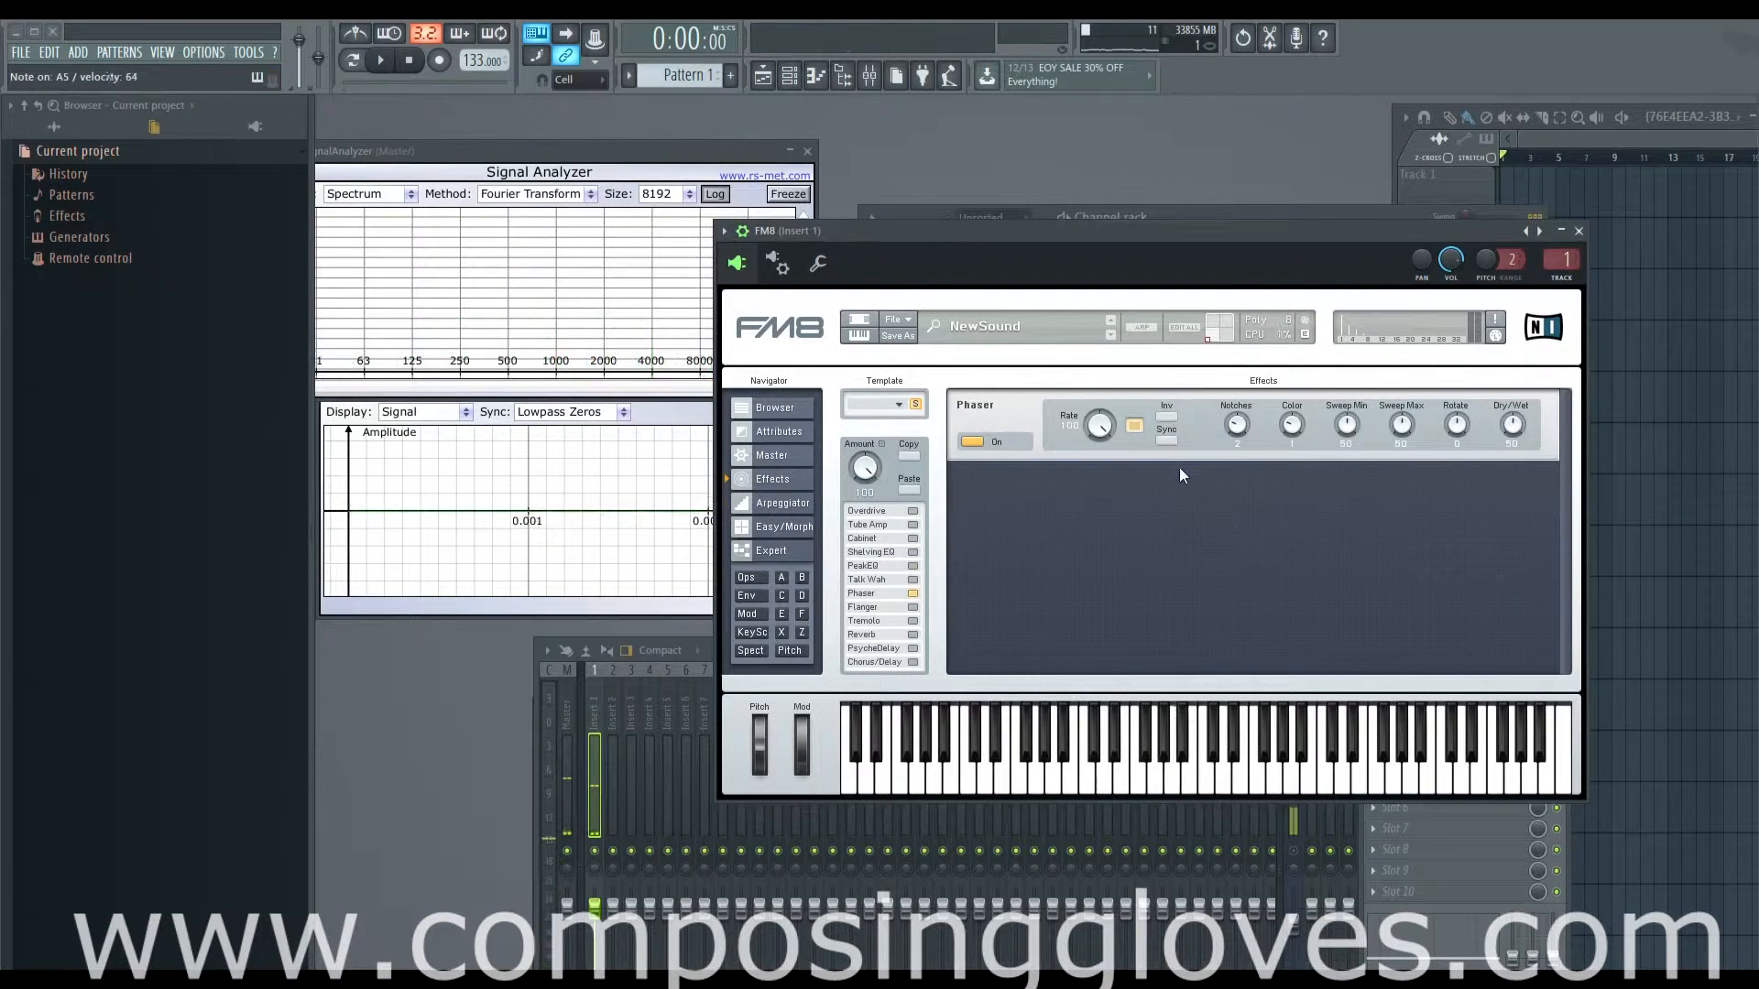
scroll(1102, 430, down, 4)
scroll(1102, 427, up, 10)
key(m)
scroll(1102, 428, down, 10)
key(m)
scroll(1105, 430, up, 8)
- Try the phaser's tempo sync on and off at different rates, then lower the free-running rate
click(1171, 442)
drag(1101, 434, 1101, 428)
click(1168, 442)
mouse_move(1105, 427)
mouse_down()
mouse_move(1106, 467)
mouse_move(1124, 437)
mouse_up()
click(1169, 442)
drag(1100, 428, 1099, 447)
drag(1100, 426, 1101, 455)
- Toggle the phaser's Invert option on and off, and bring the Signal Analyzer to the front
click(1167, 419)
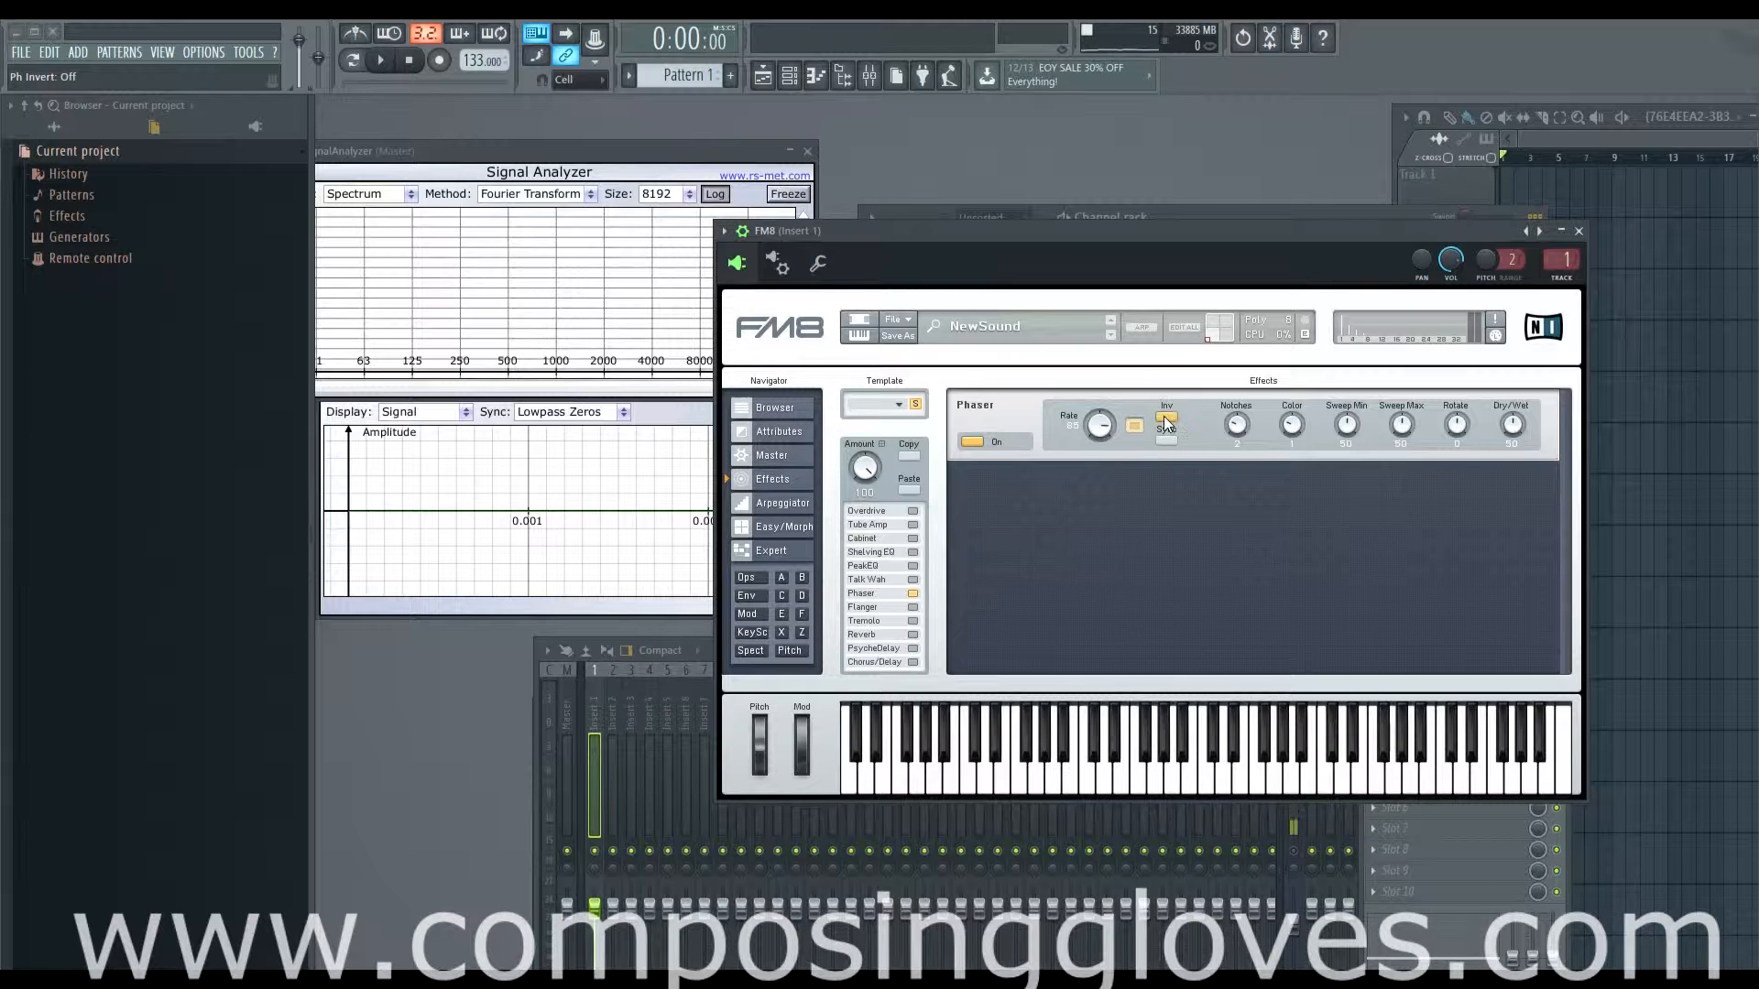
click(1169, 417)
click(674, 413)
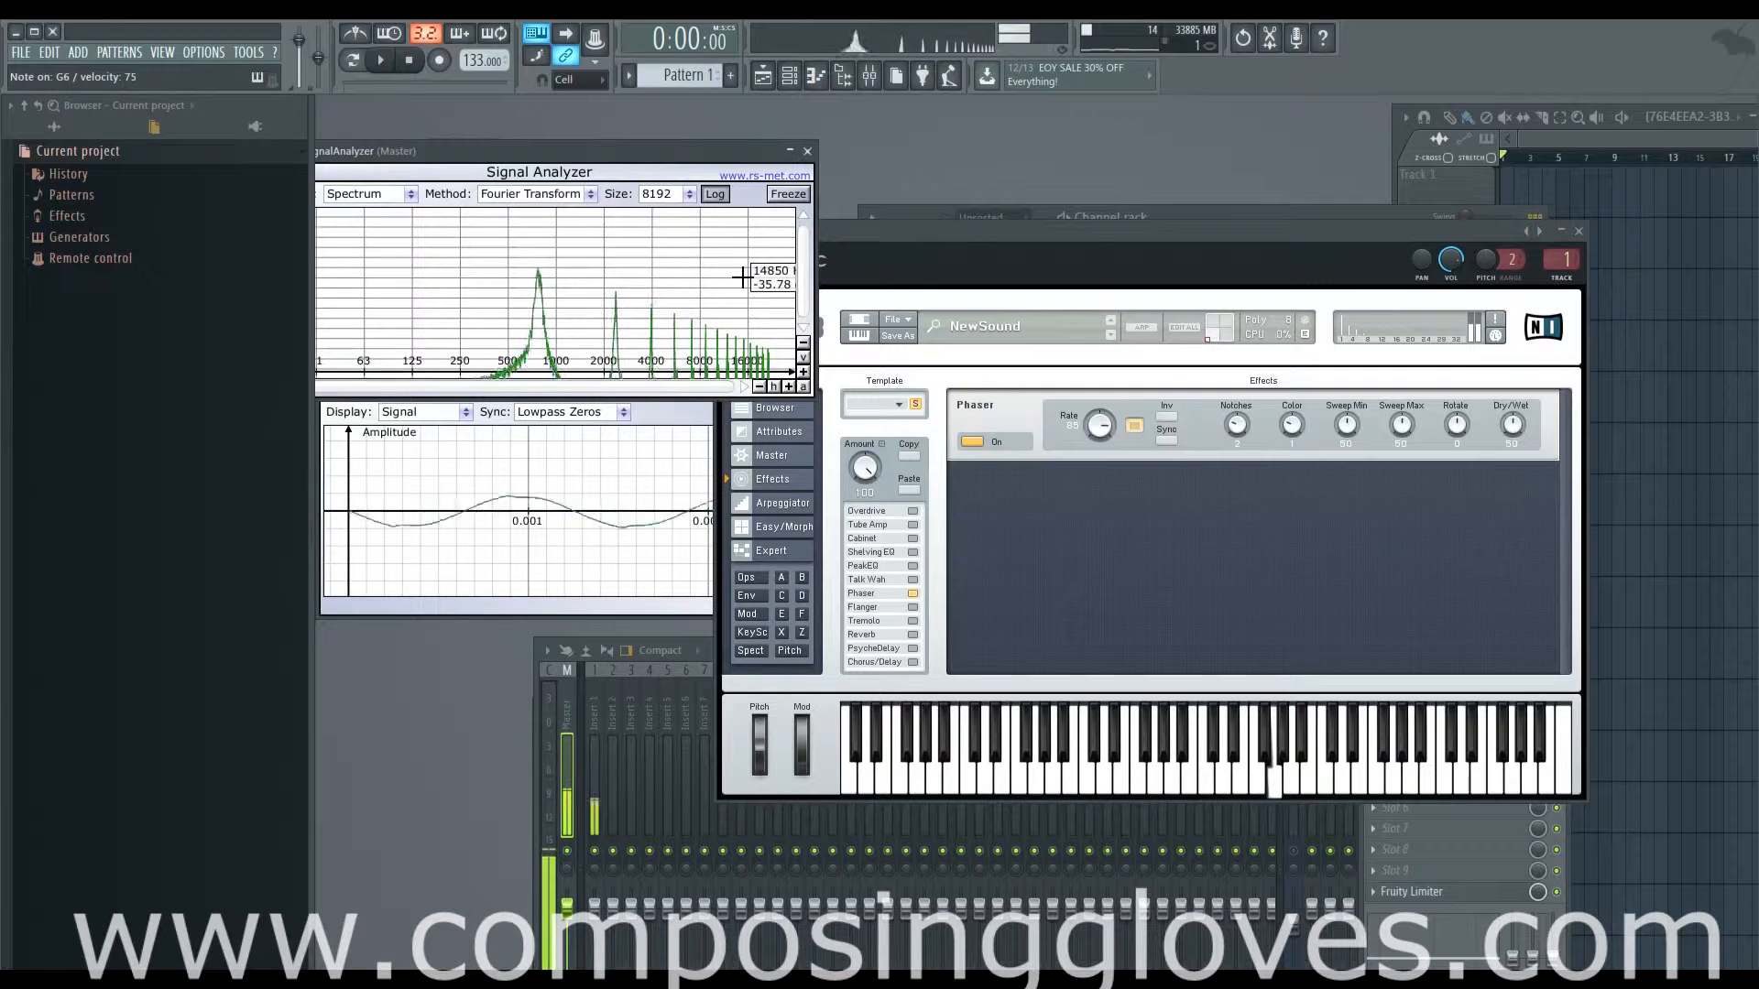
- Try a higher phaser notch count, then set Notches to 1 and the rate to 0
mouse_move(1243, 438)
mouse_down()
mouse_move(1237, 474)
mouse_move(1245, 443)
mouse_move(1223, 437)
mouse_up()
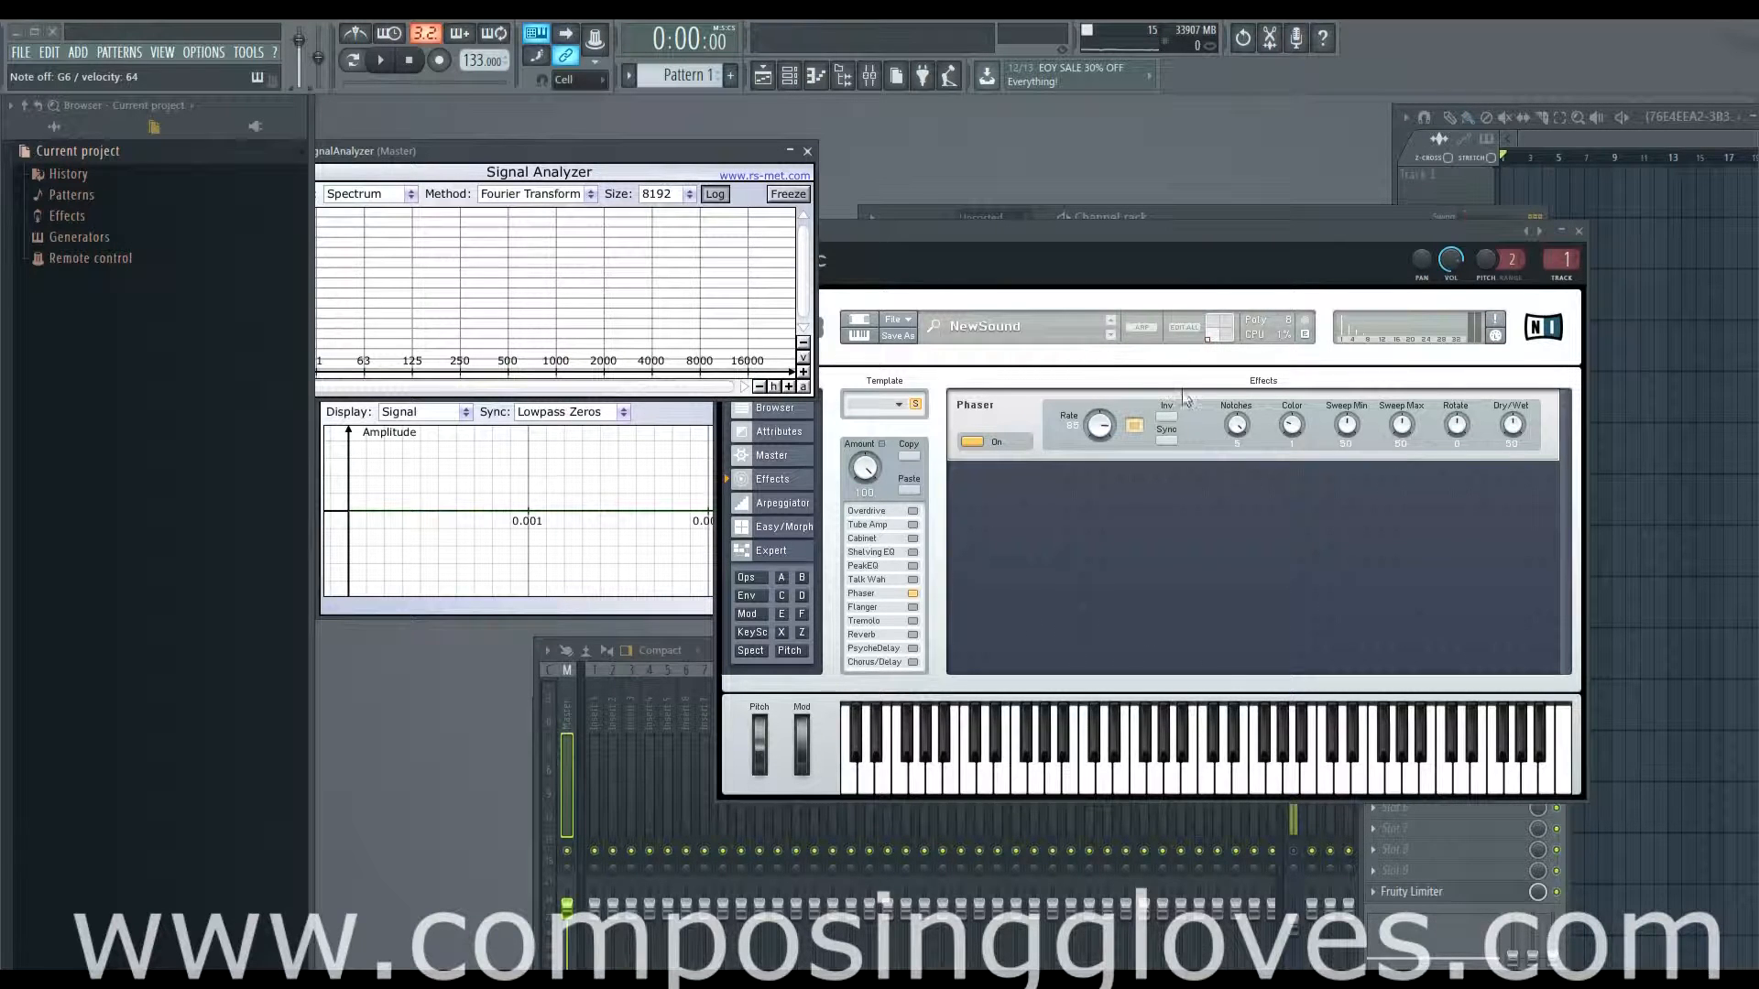
drag(1235, 426, 1236, 471)
drag(1099, 426, 1124, 604)
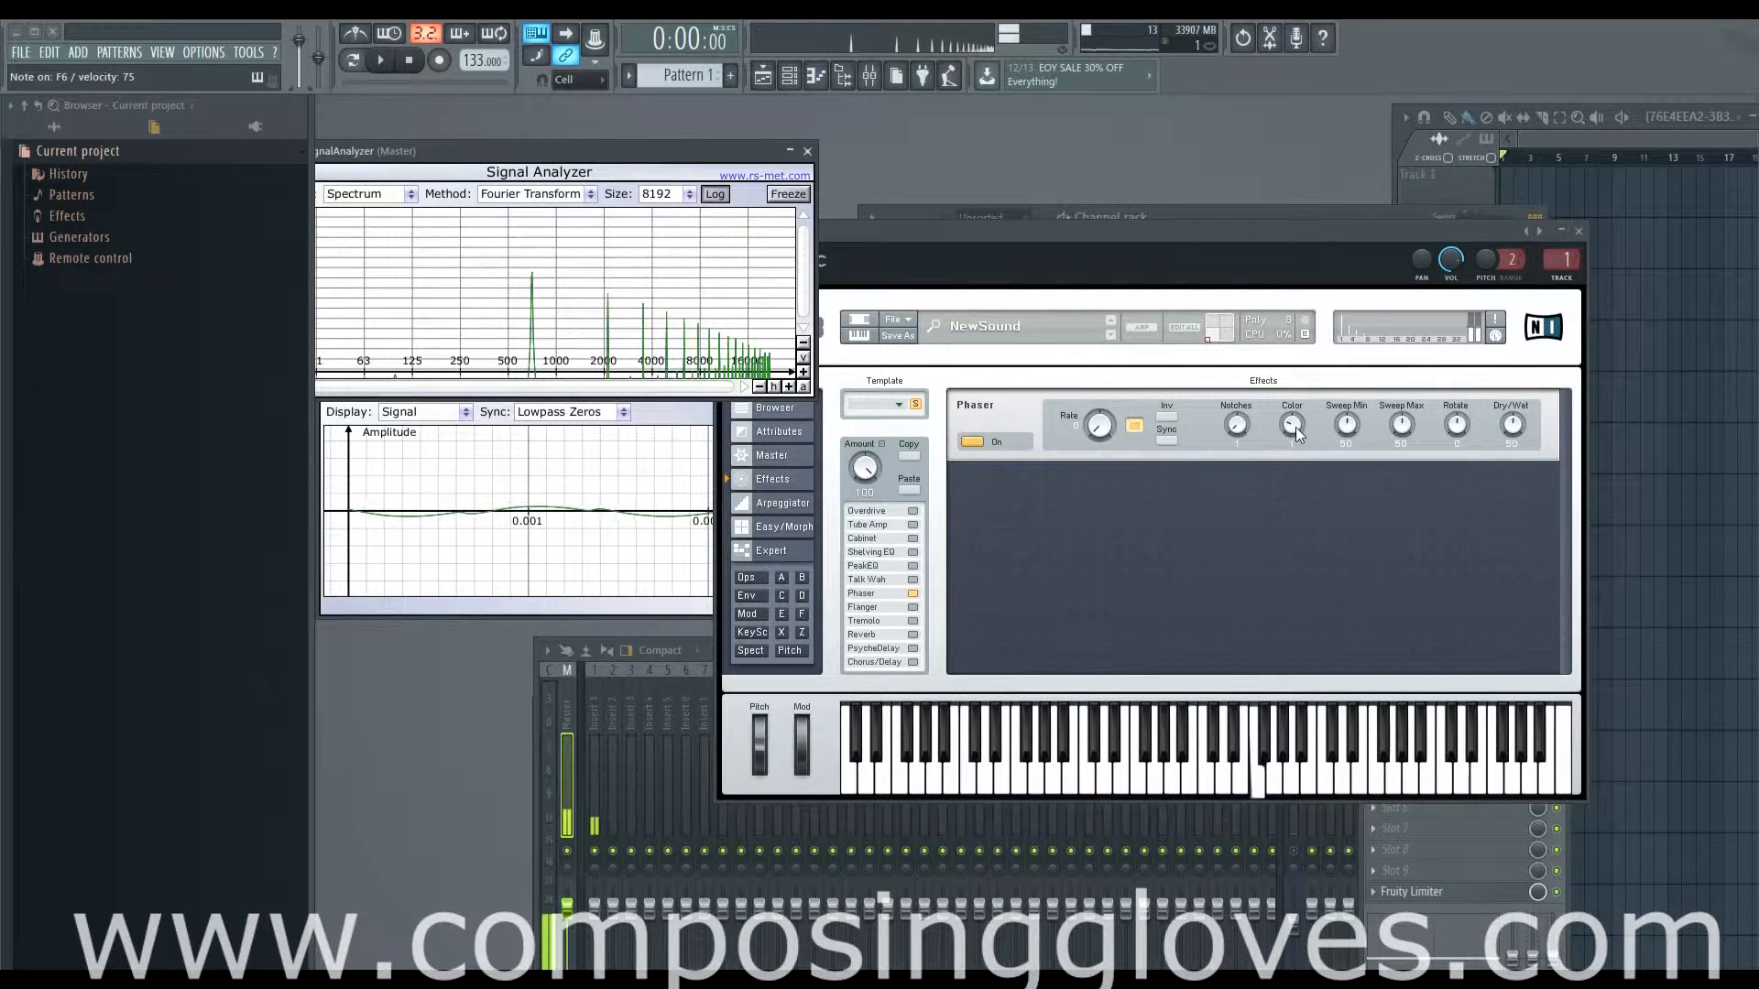
- Sweep the phaser's Color up and down while playing notes, leaving it at 0
drag(1293, 429, 1279, 469)
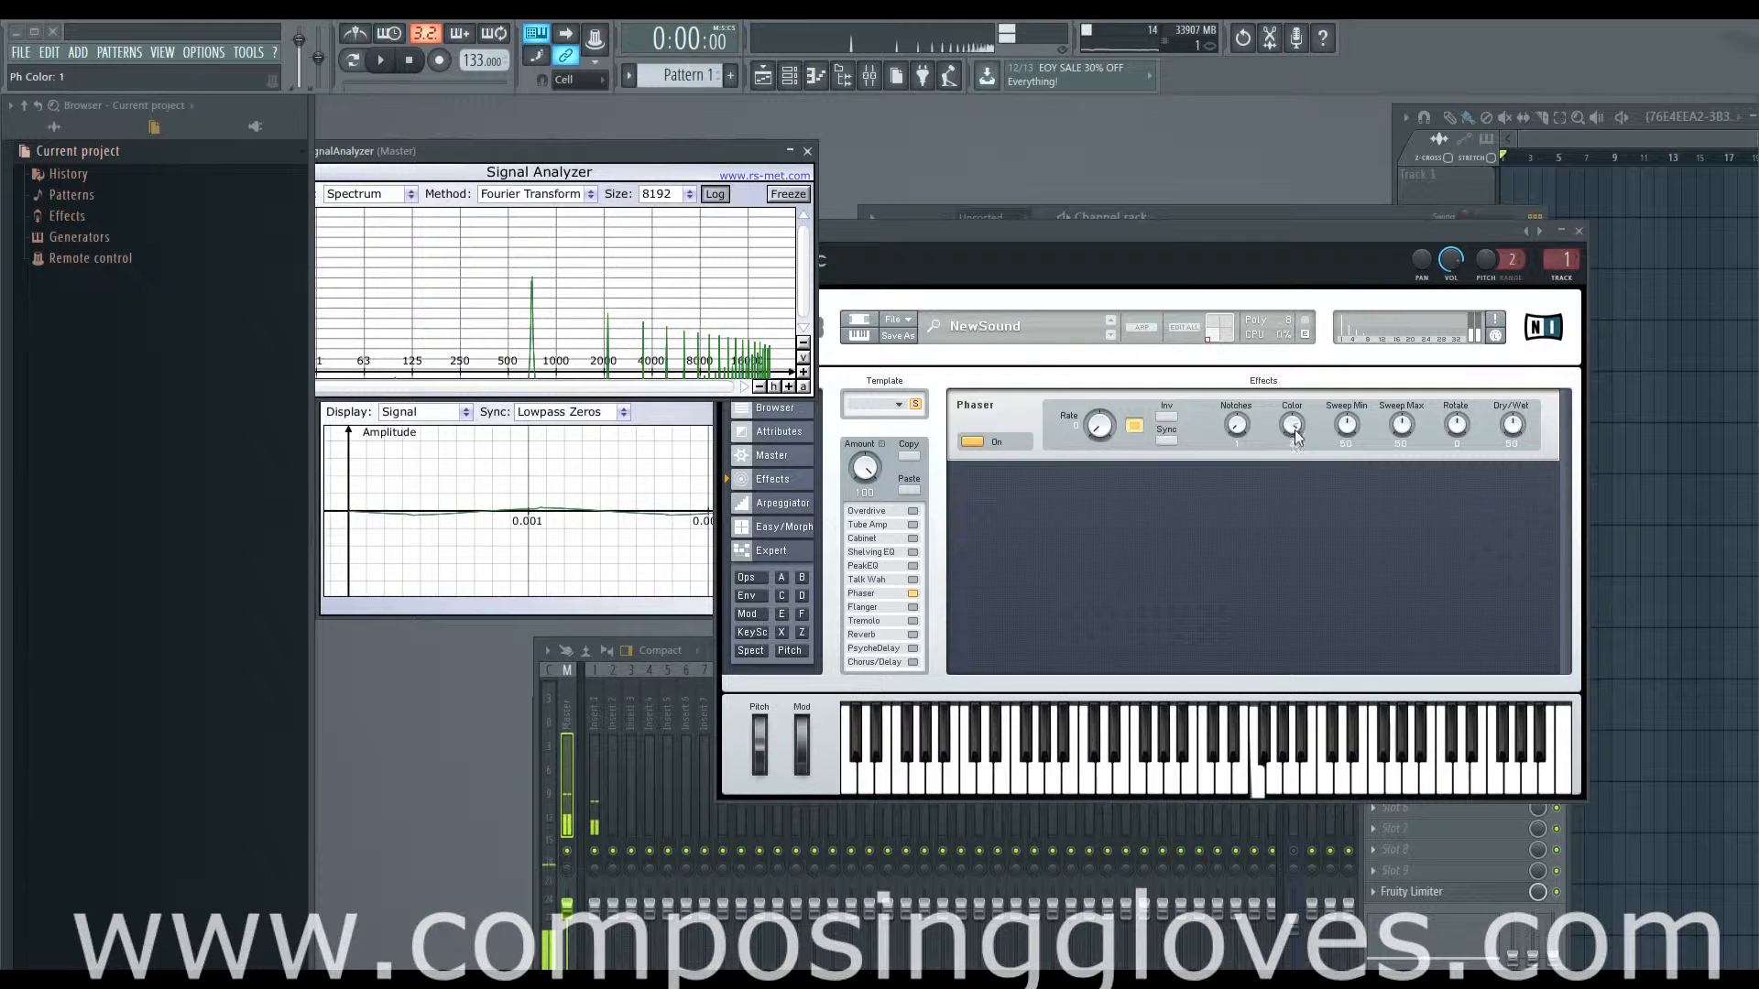
drag(1288, 432, 1289, 445)
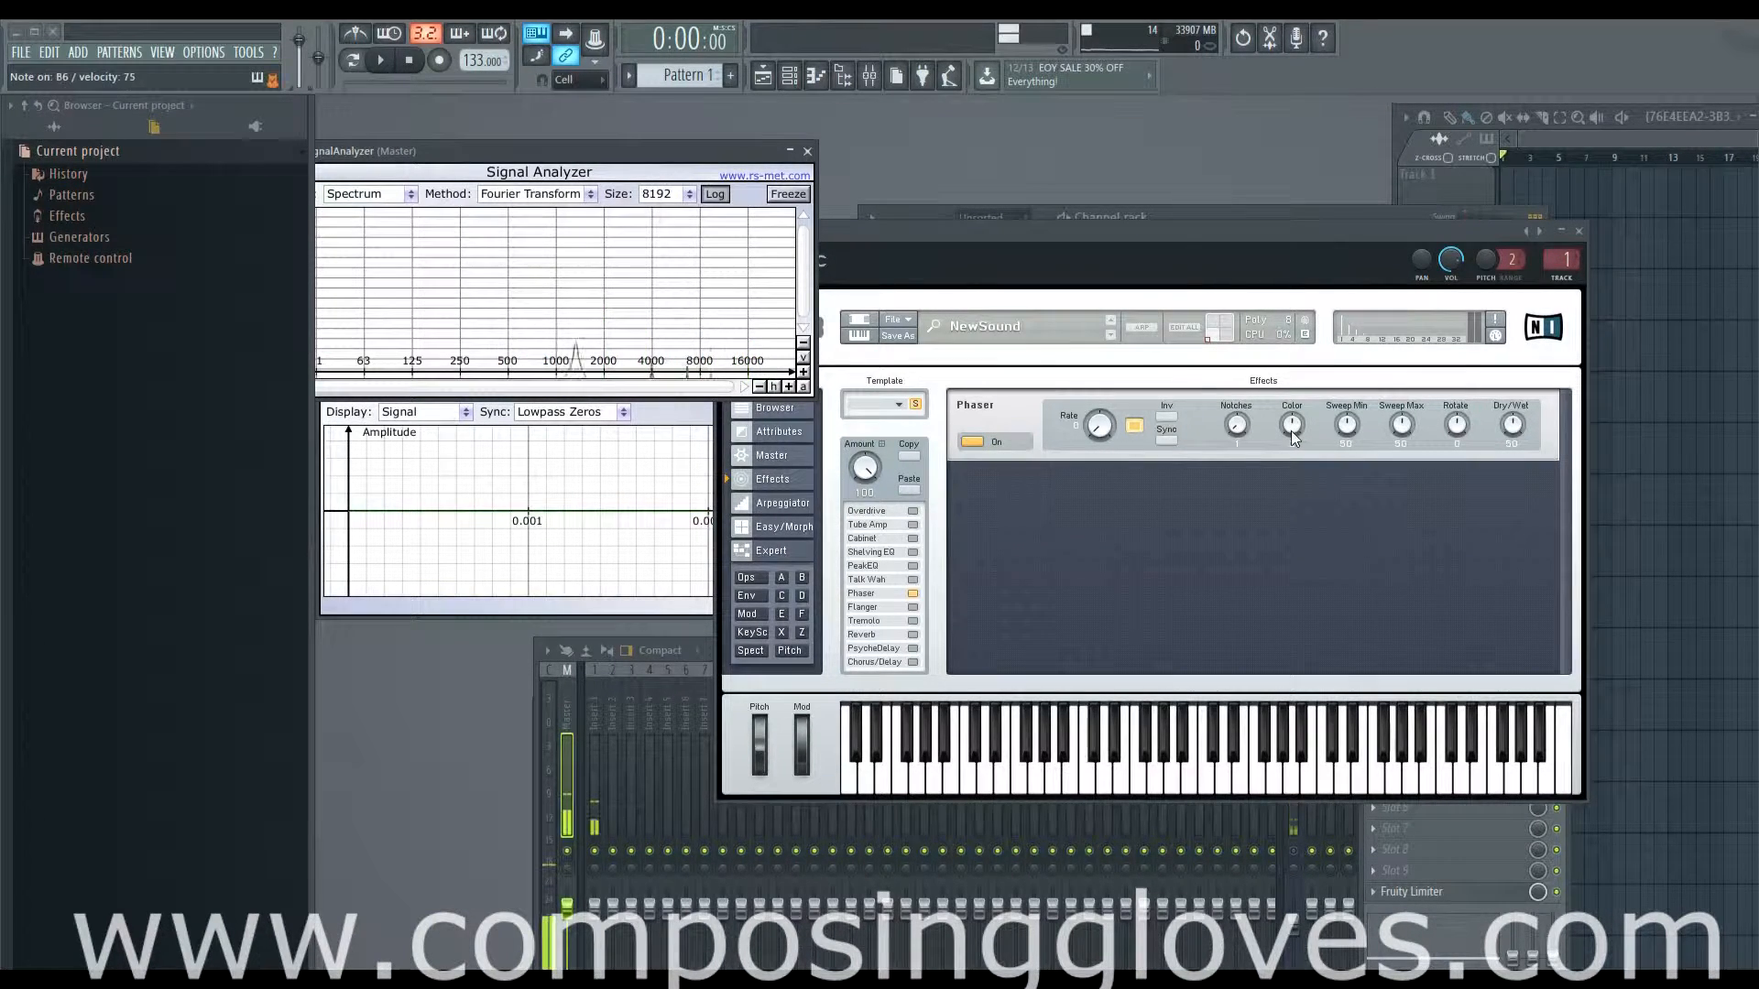
drag(1291, 432, 1296, 373)
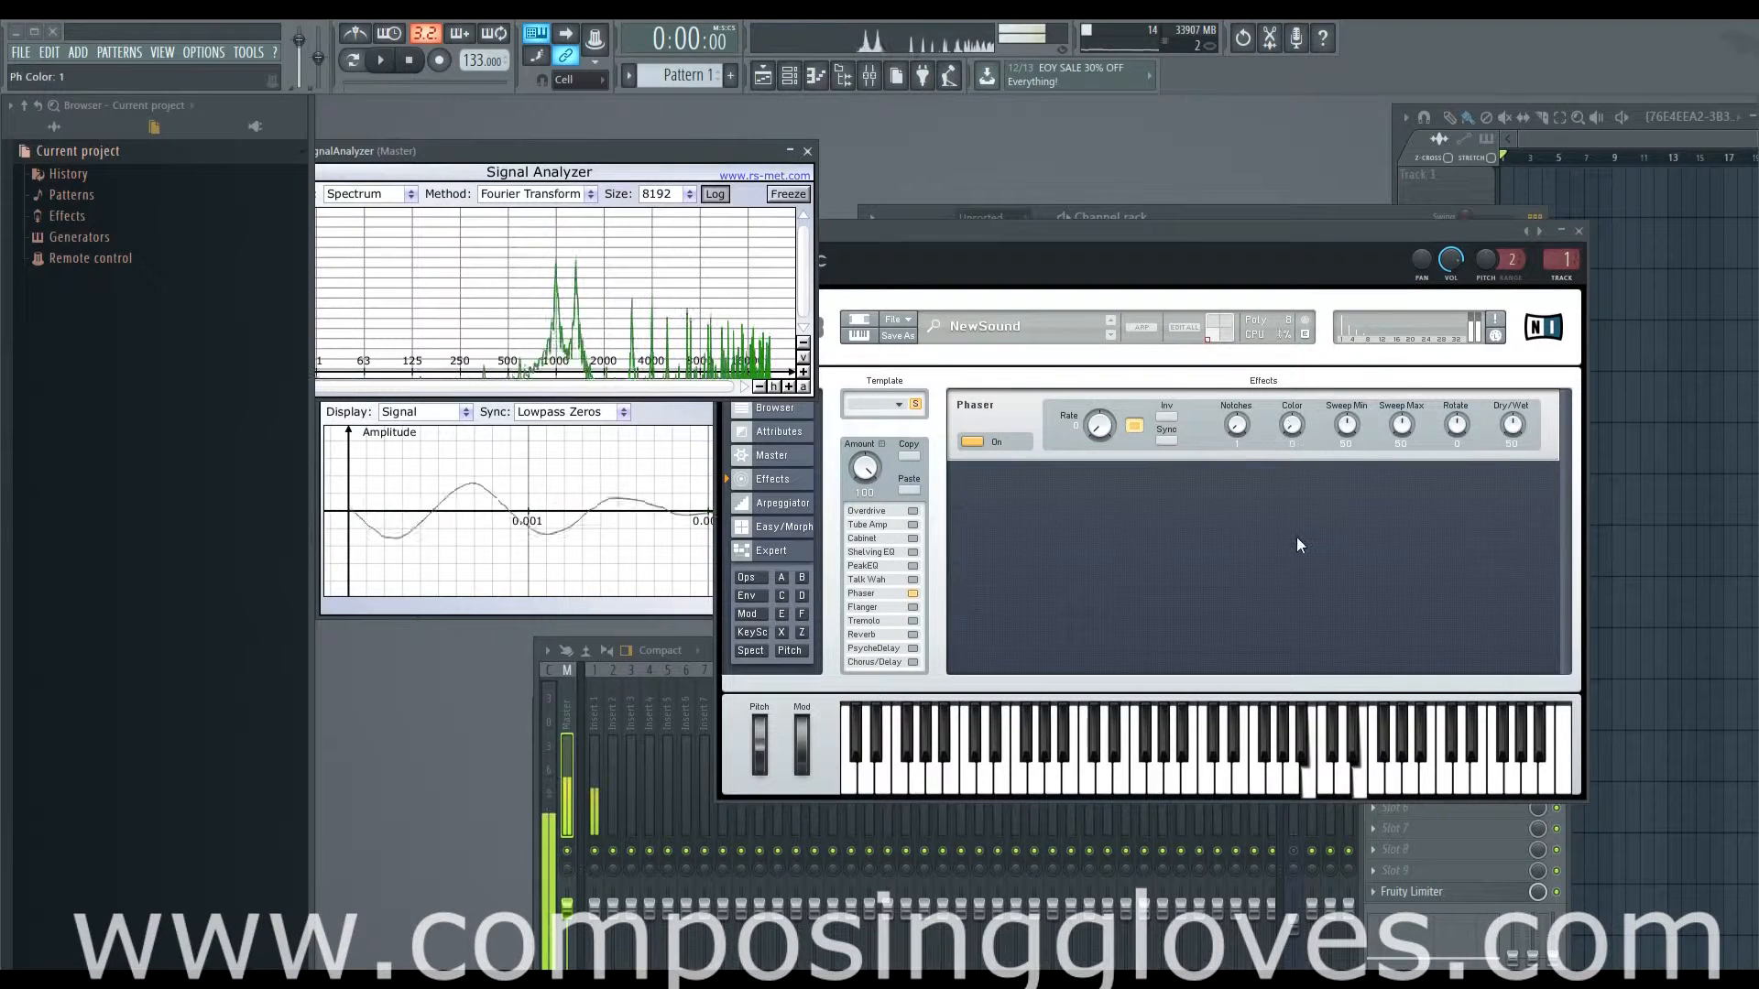
drag(1293, 423, 1296, 507)
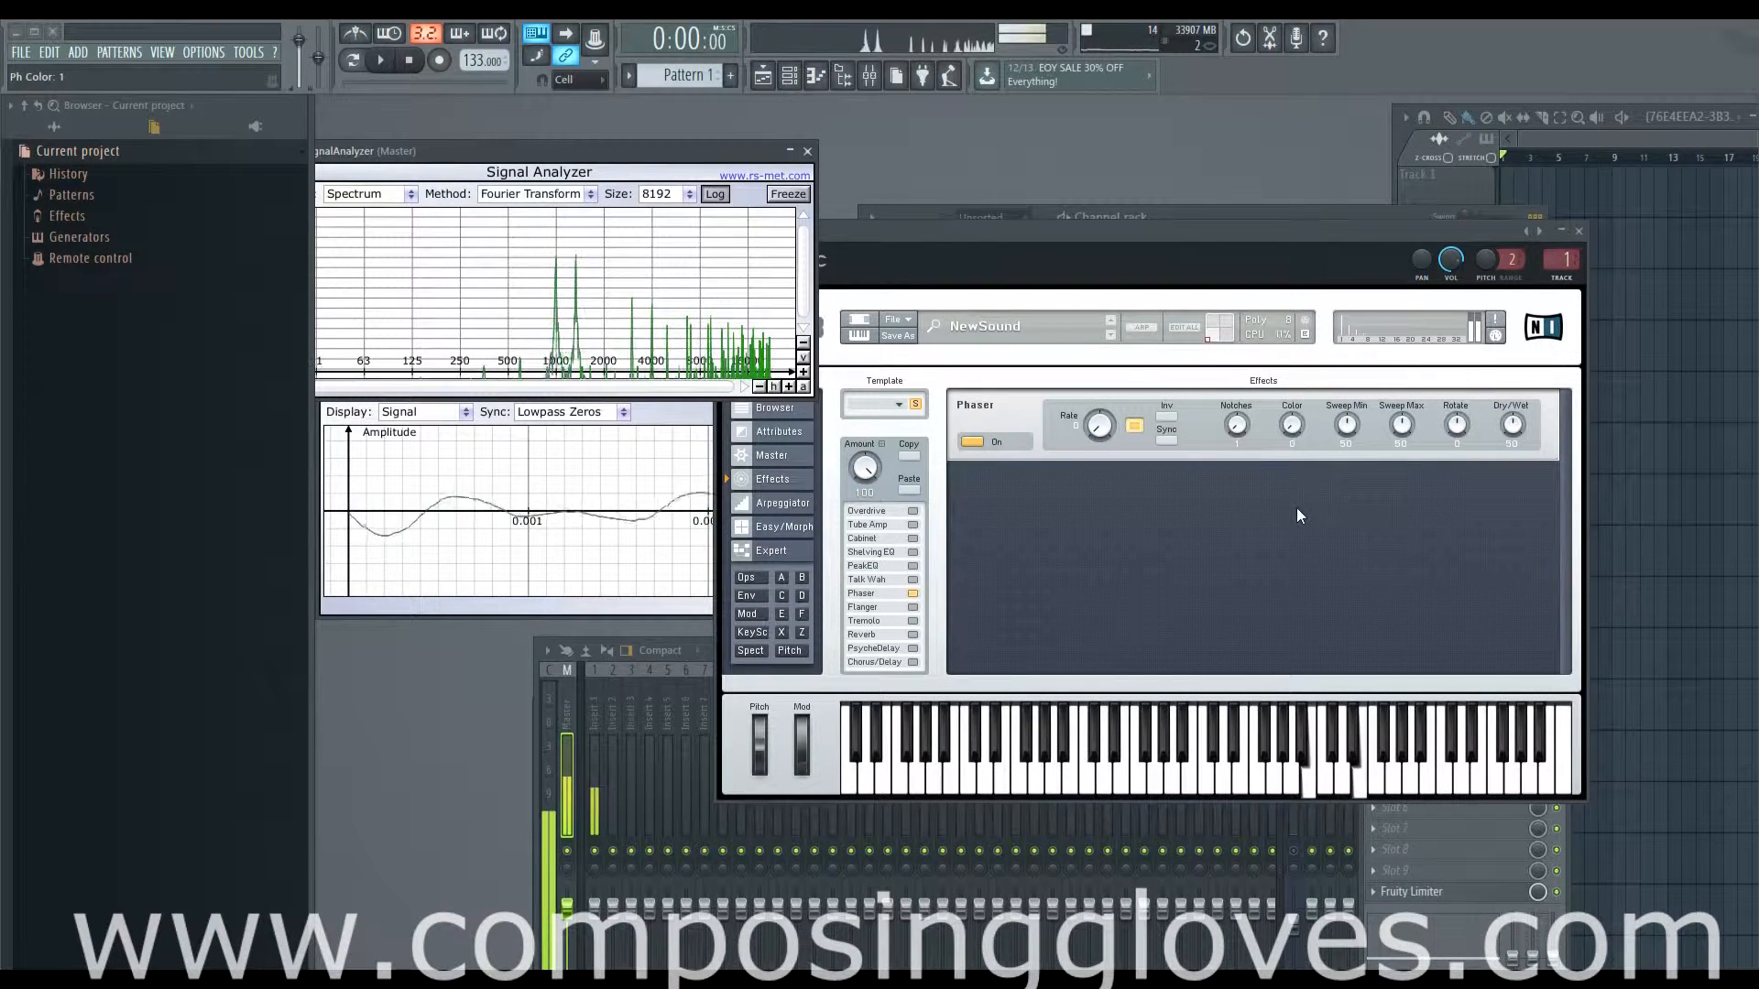
double_click(1295, 427)
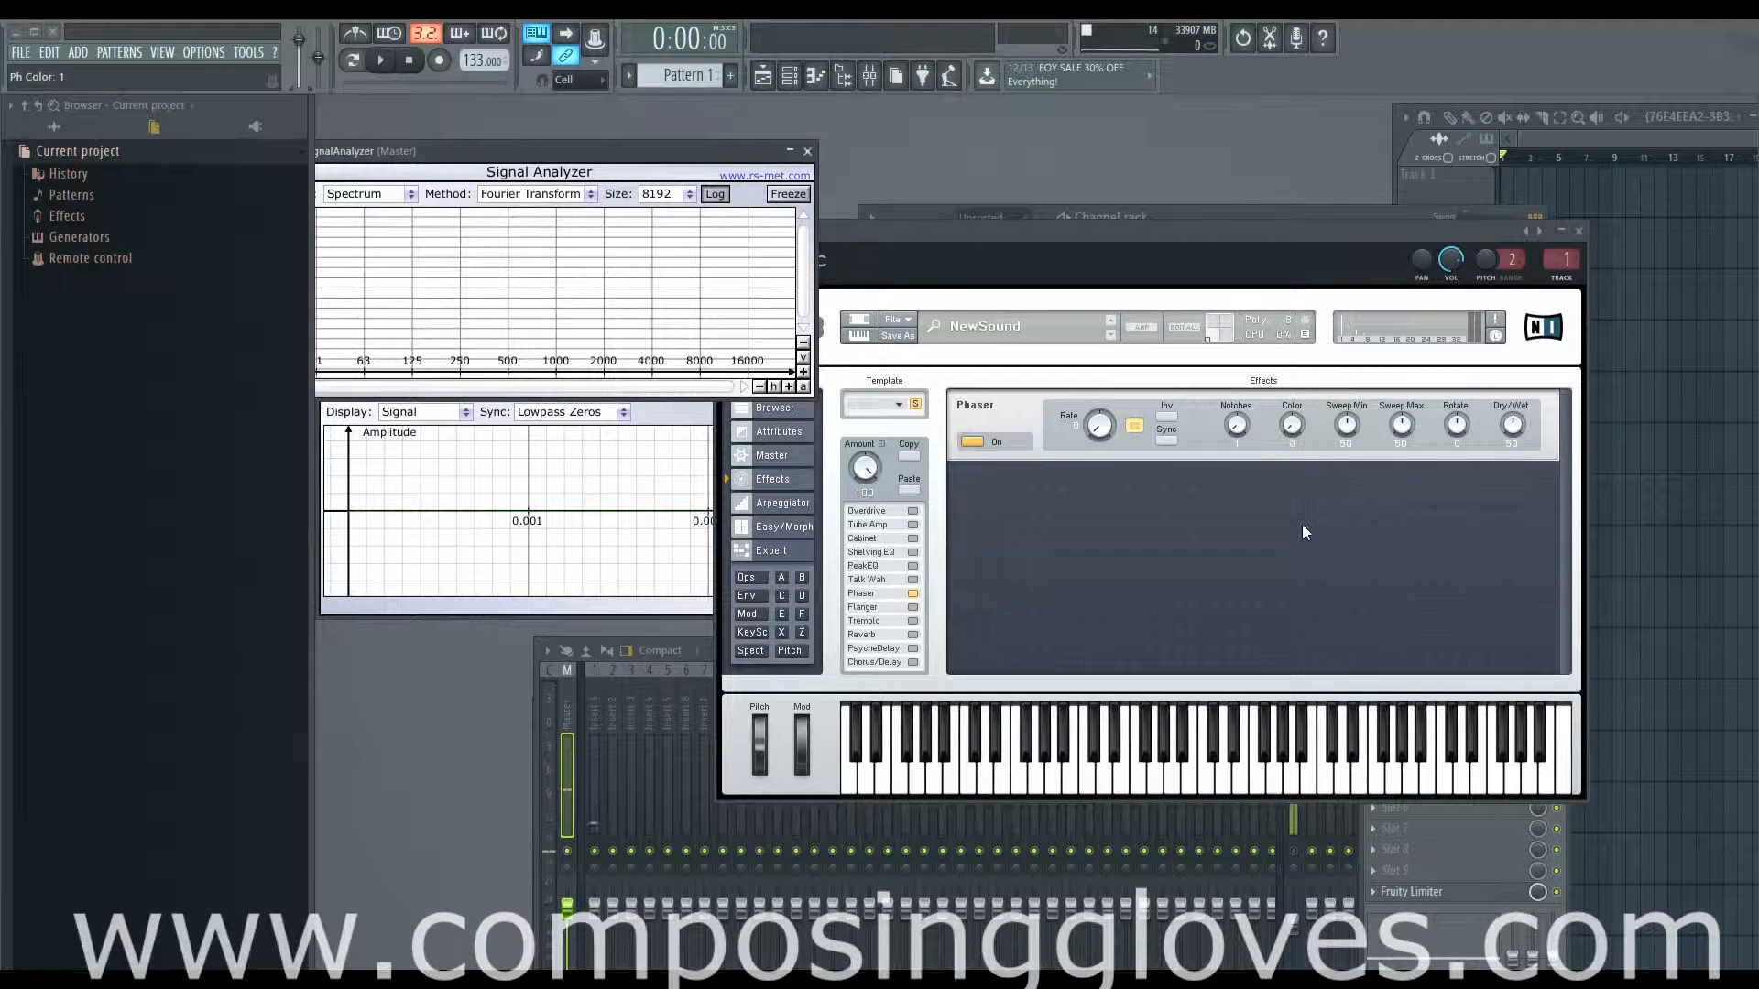
drag(1293, 427, 1293, 479)
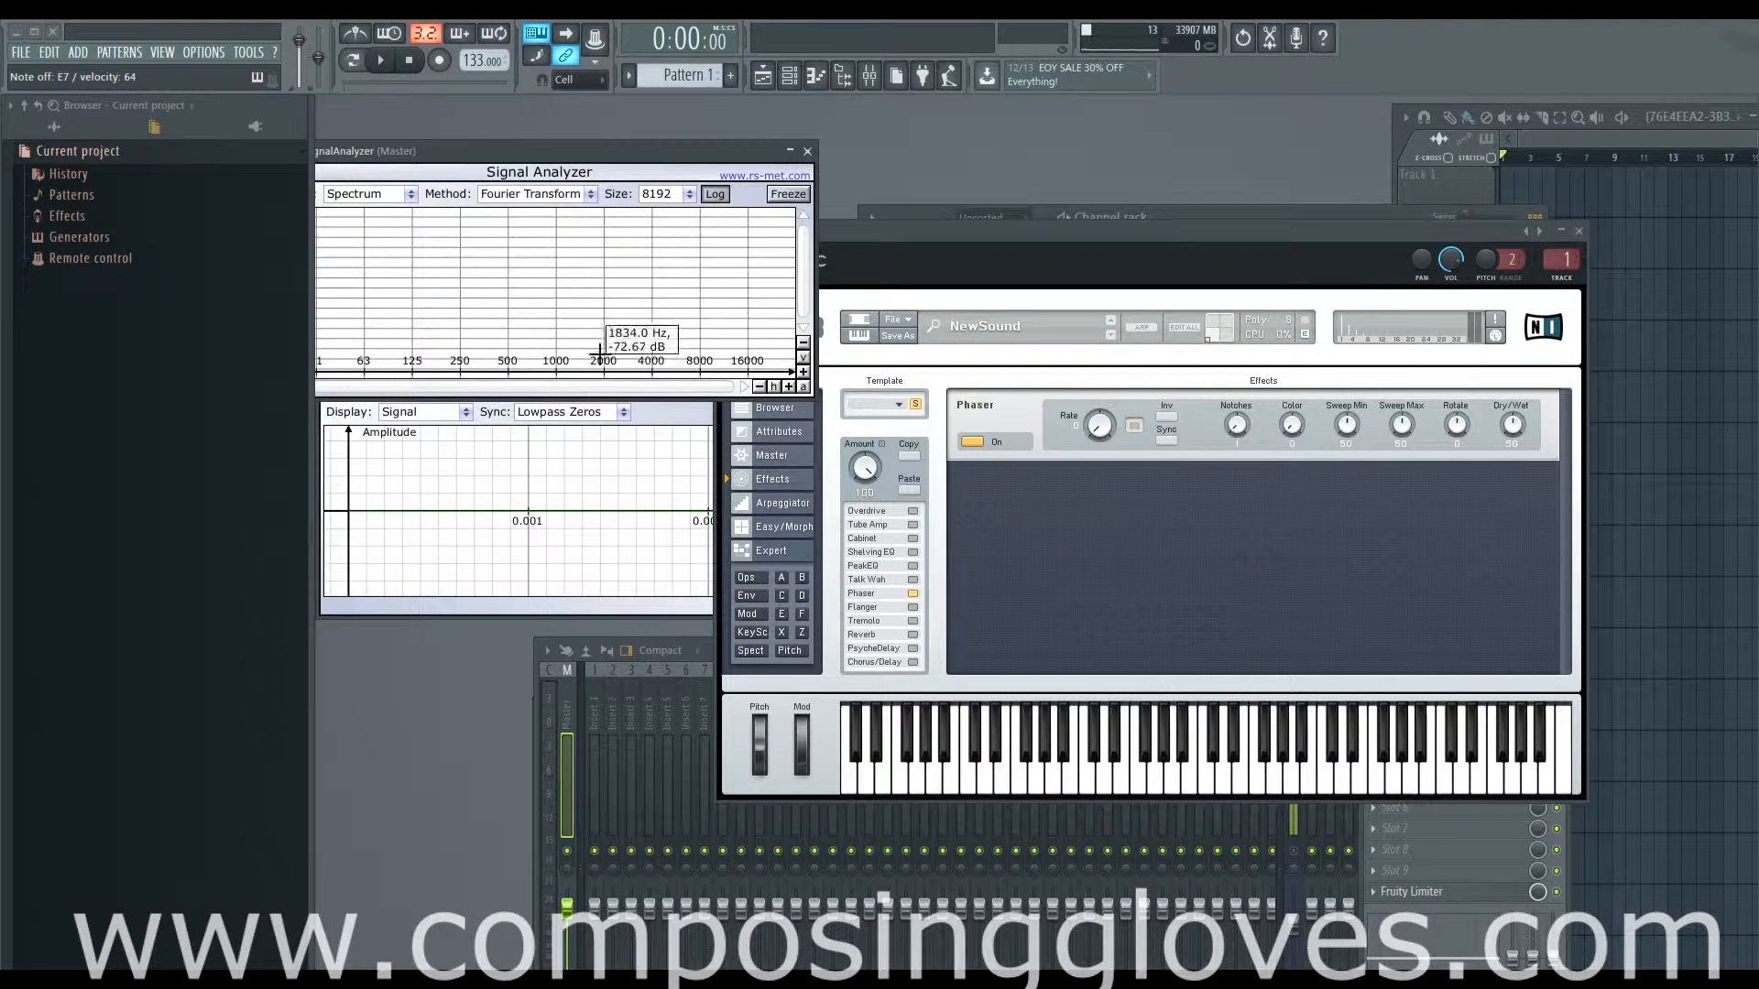
- Raise the phaser rate again, set Sweep Min to 100, and lower Sweep Max
drag(1092, 348, 1087, 350)
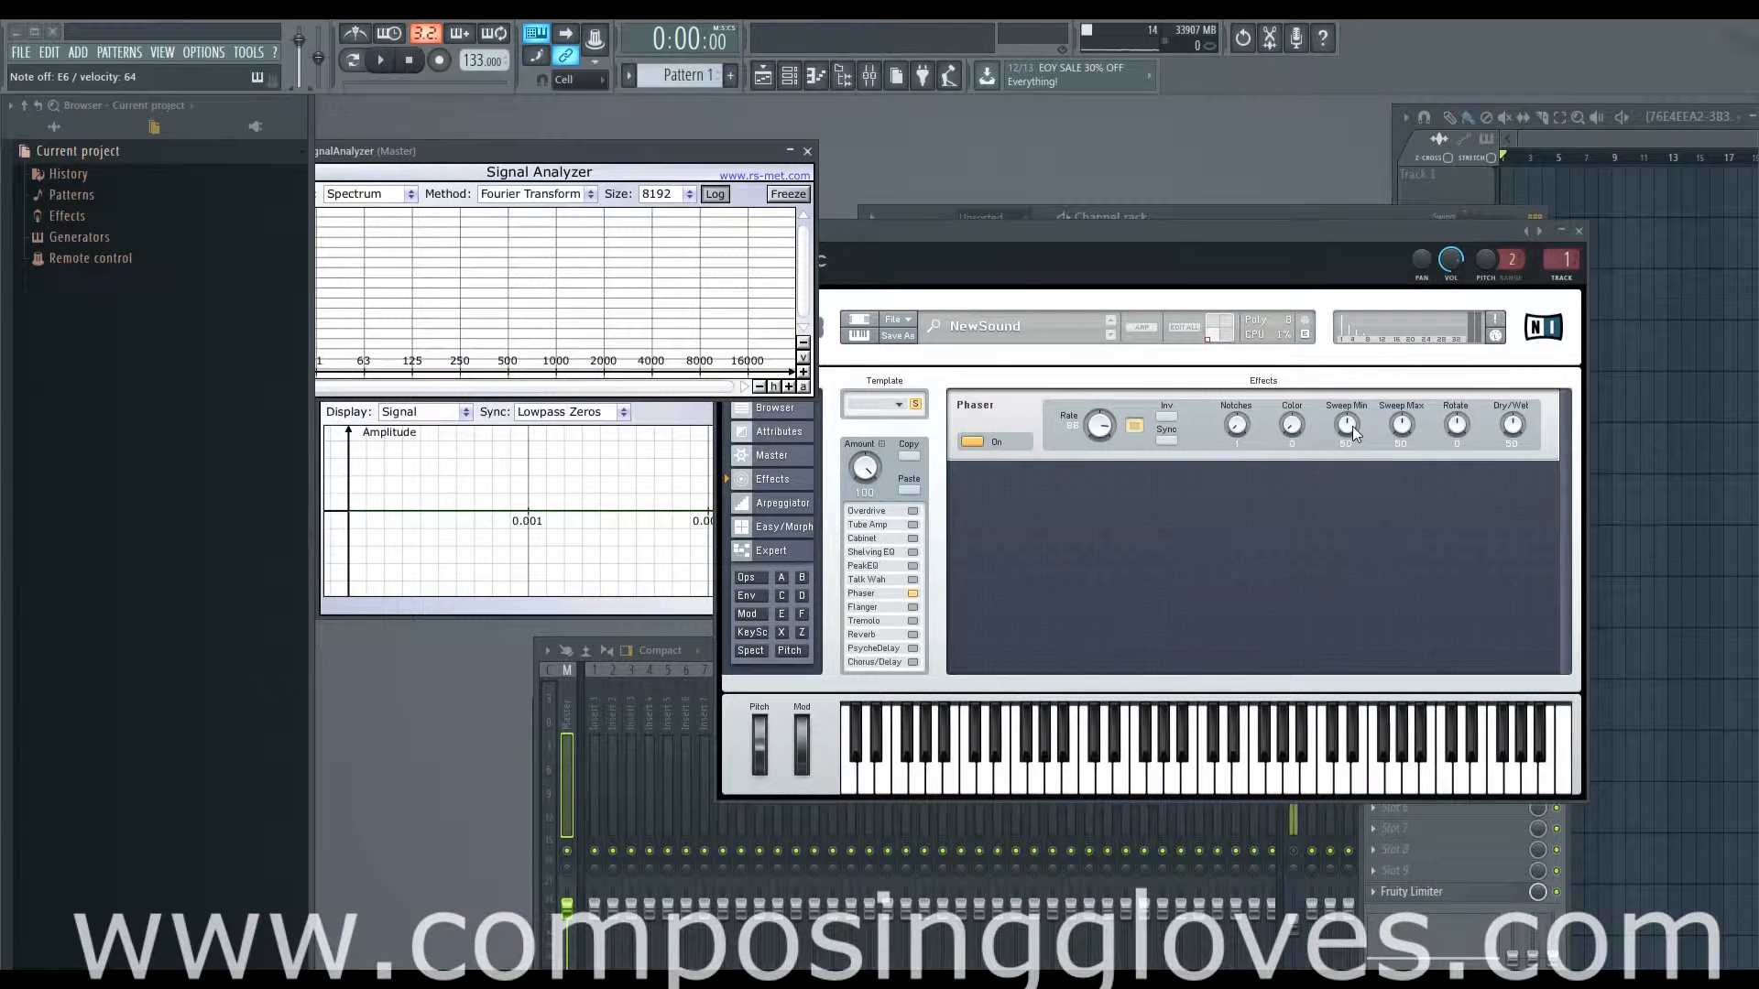
drag(1352, 426, 1354, 374)
drag(1399, 422, 1400, 464)
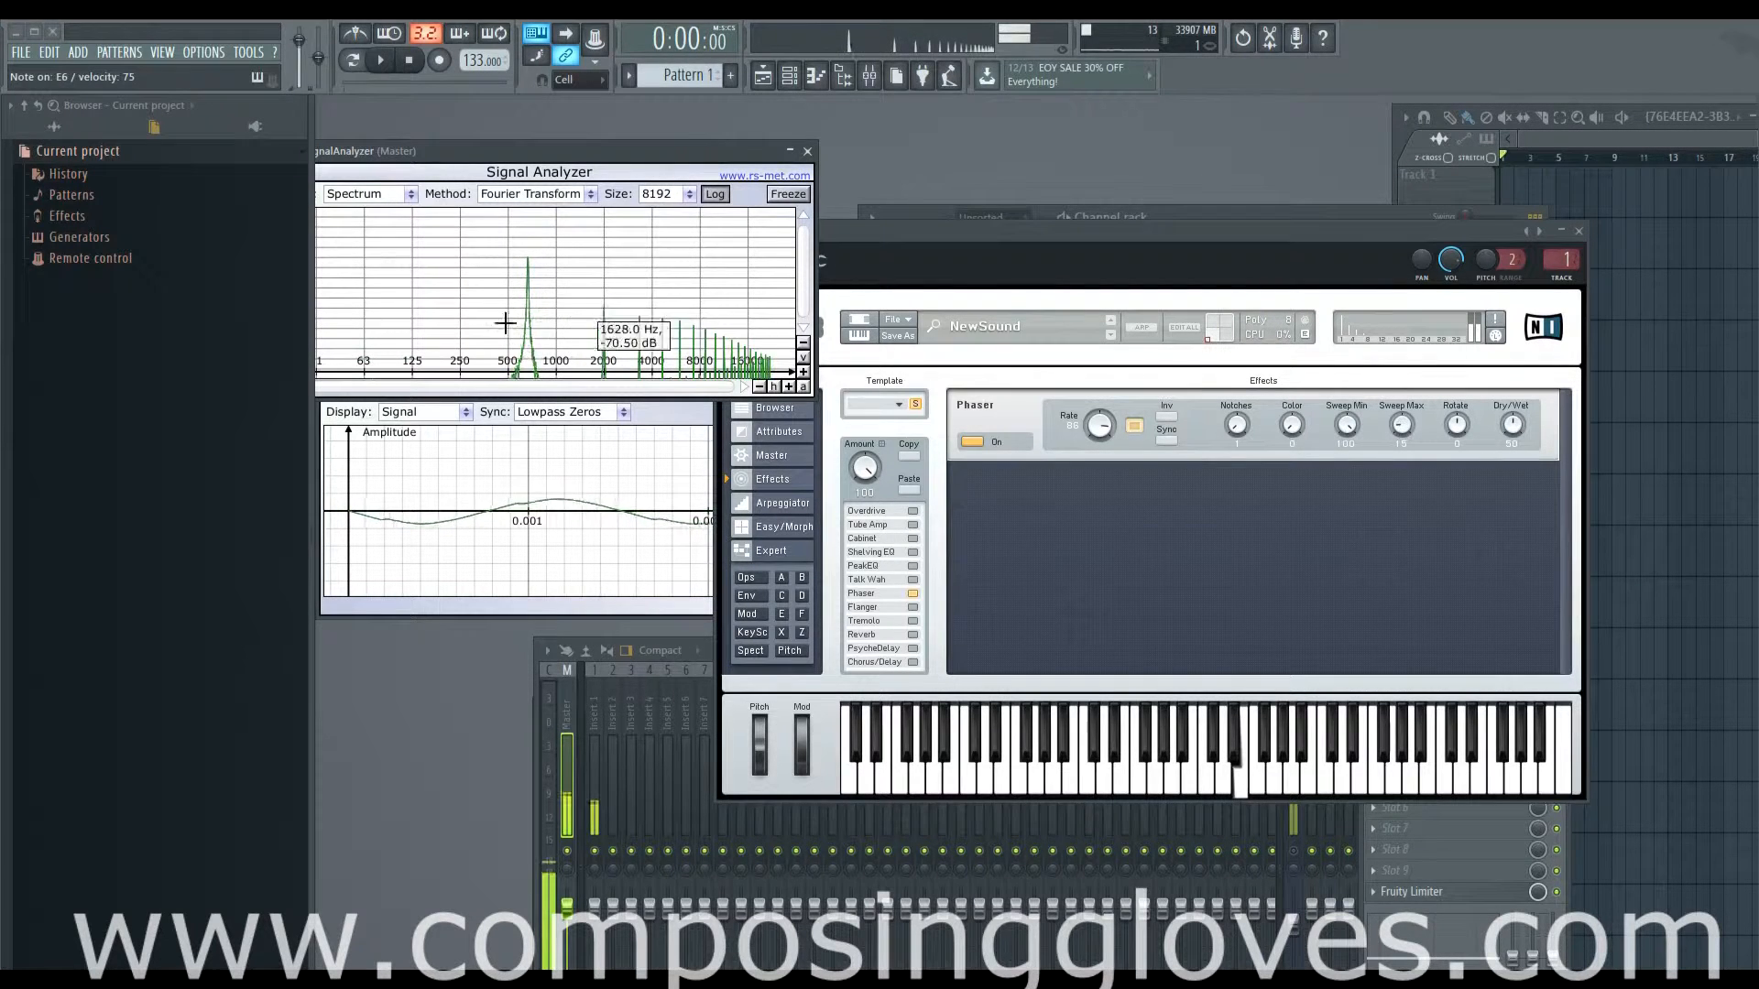
- Vary the phaser's Sweep Min, Rotate and Dry/Wet settings while playing notes
drag(1346, 423, 1394, 235)
drag(1346, 434, 1406, 521)
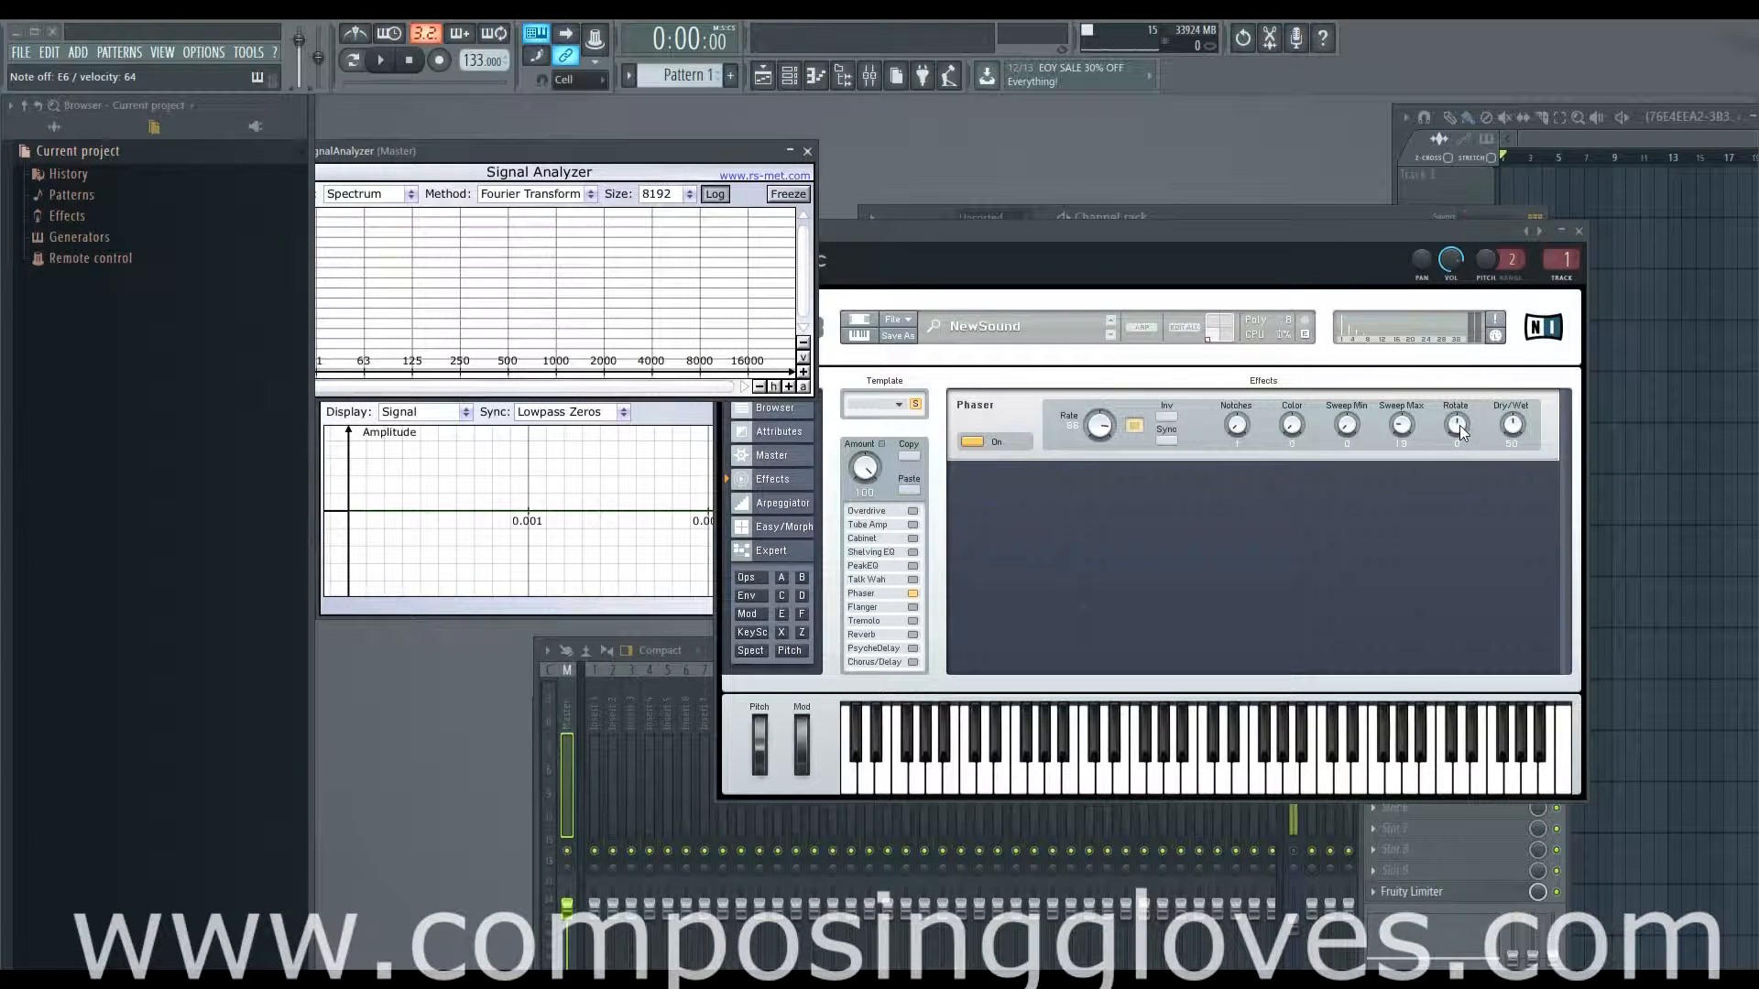
drag(1457, 426, 1456, 382)
drag(1517, 424, 1524, 511)
mouse_move(1508, 427)
mouse_down()
mouse_move(1509, 471)
mouse_move(1509, 445)
mouse_up()
- Switch off the phaser, switch on the flanger, and try its Sync option followed by Static
click(973, 442)
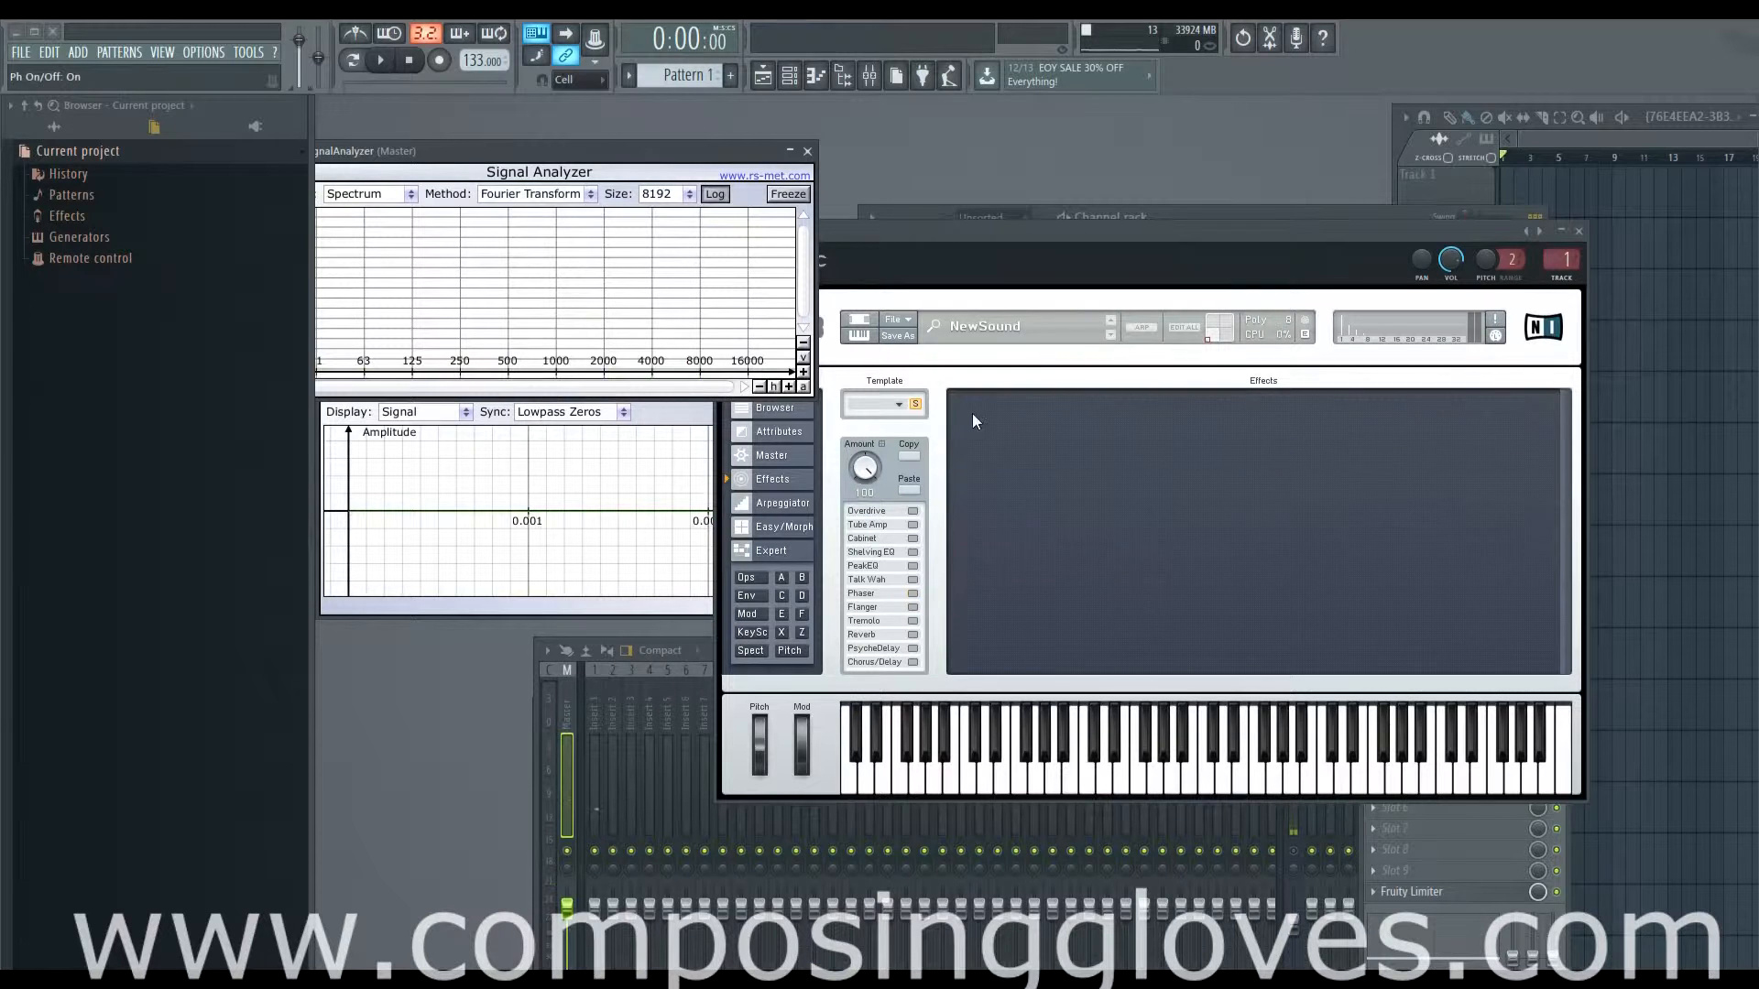
click(913, 607)
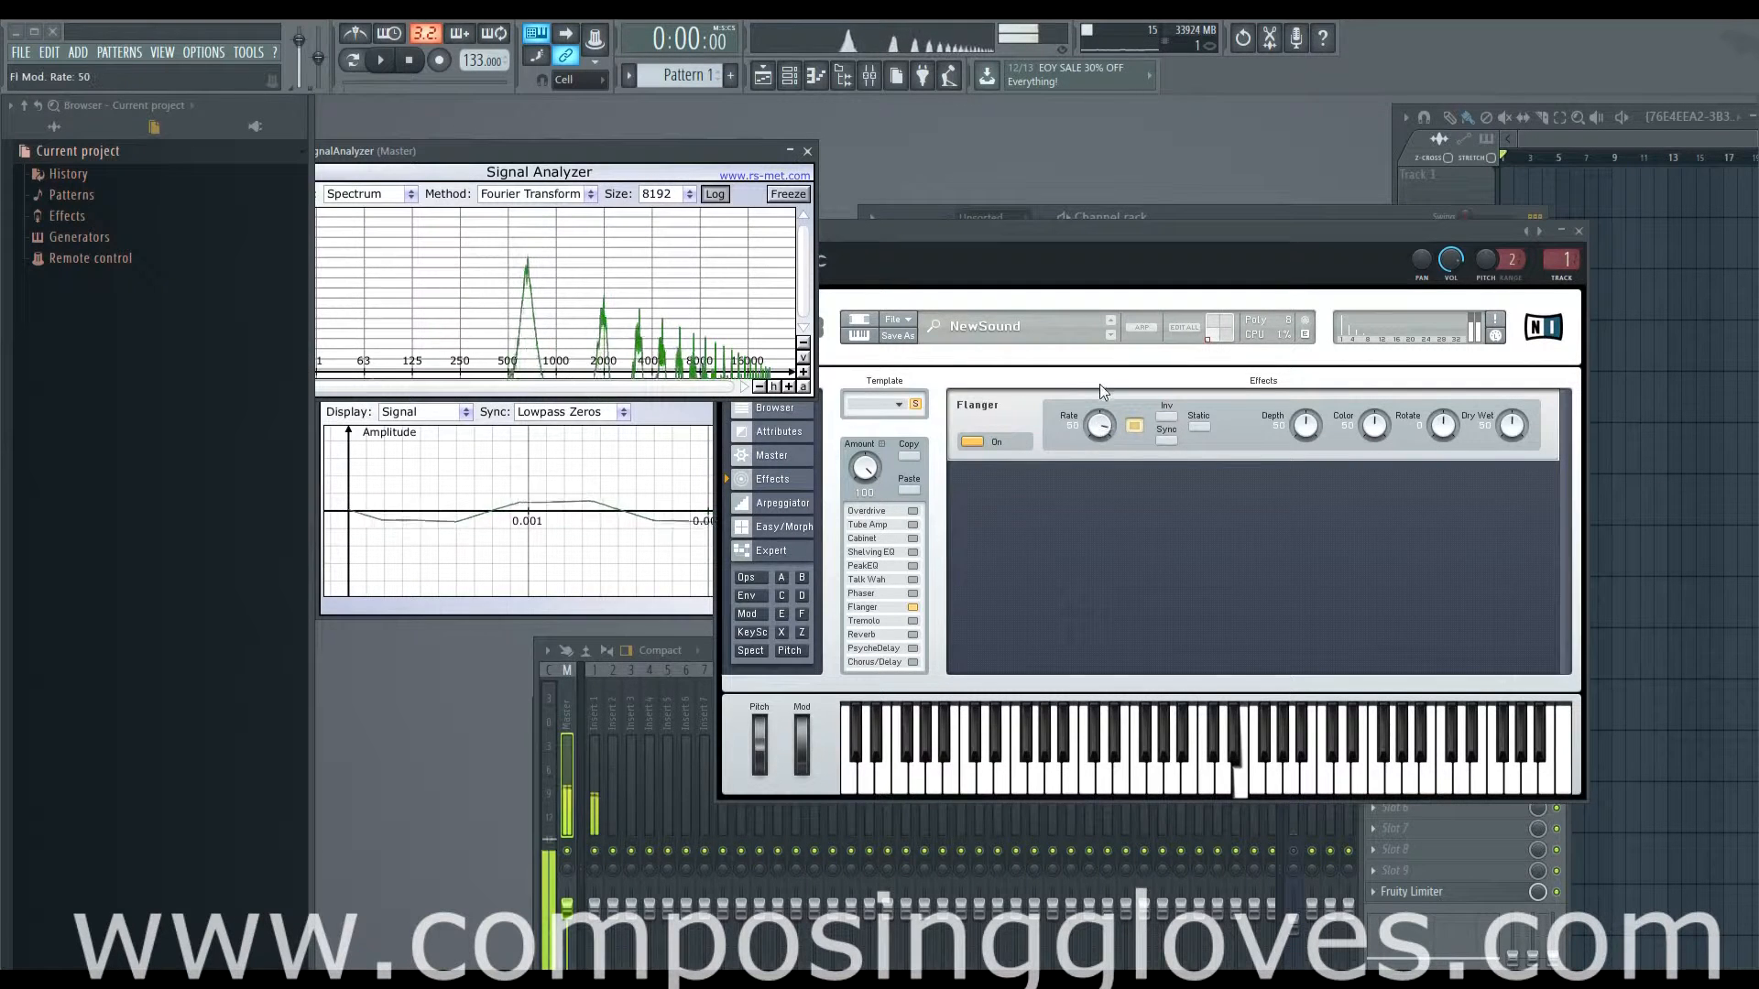
click(1165, 440)
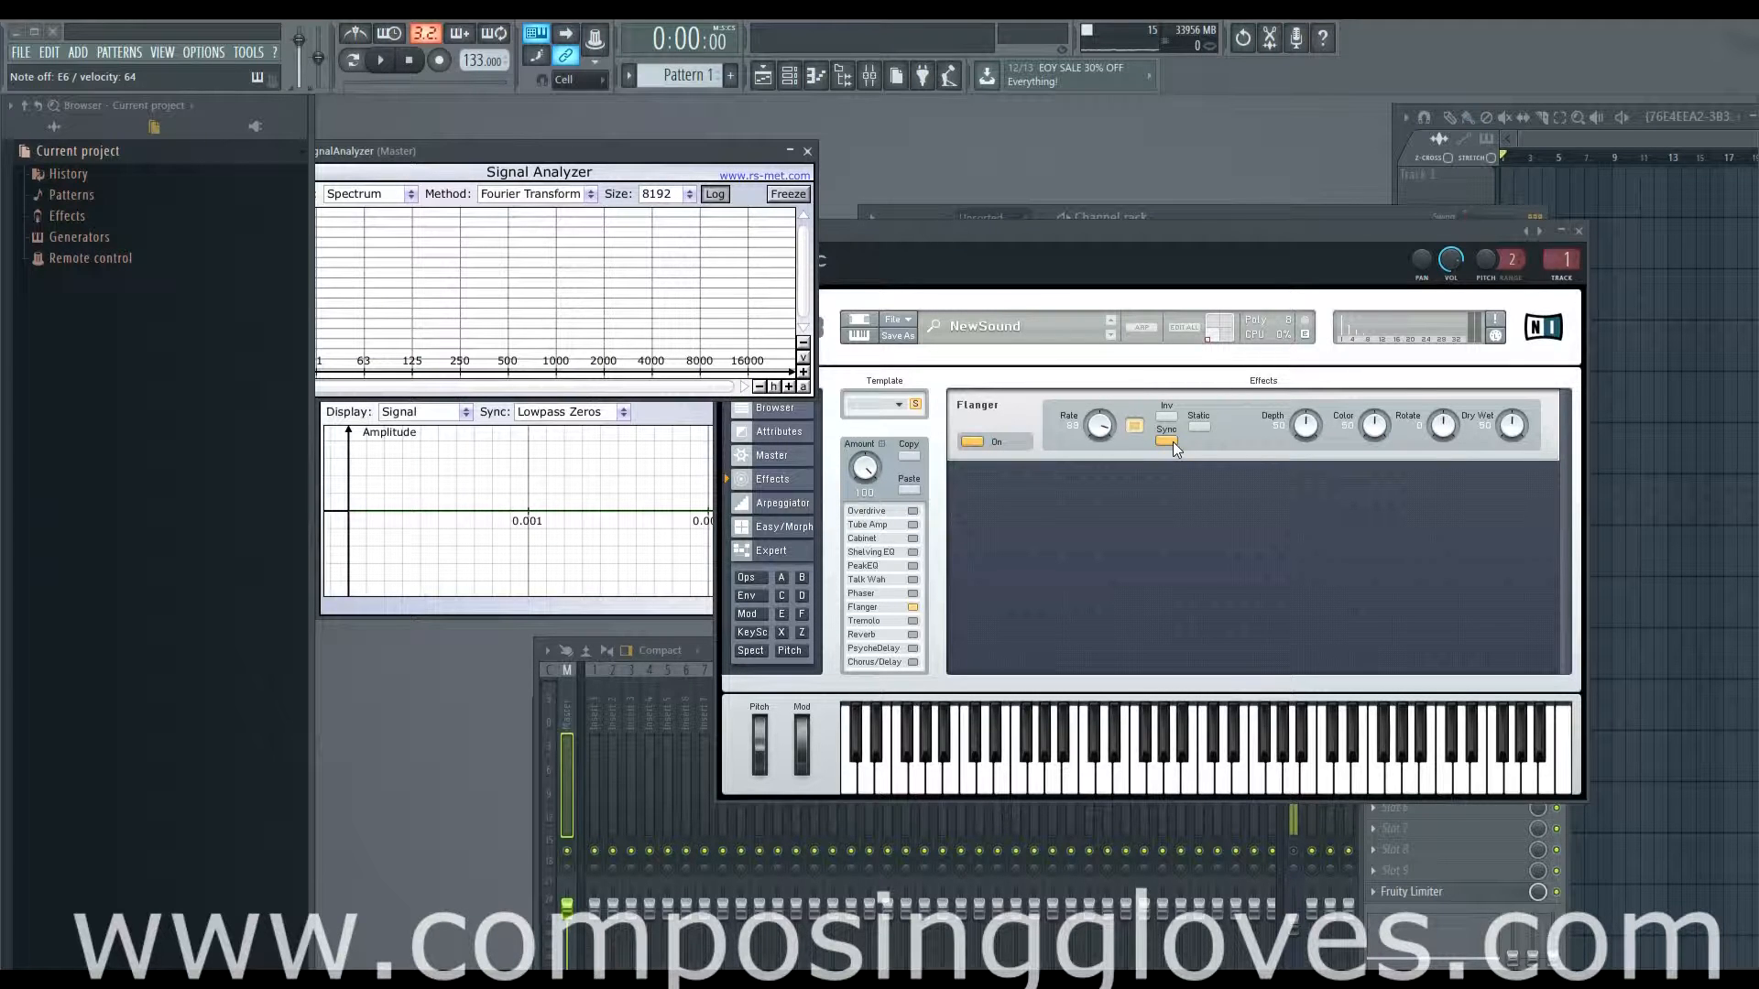
click(1199, 427)
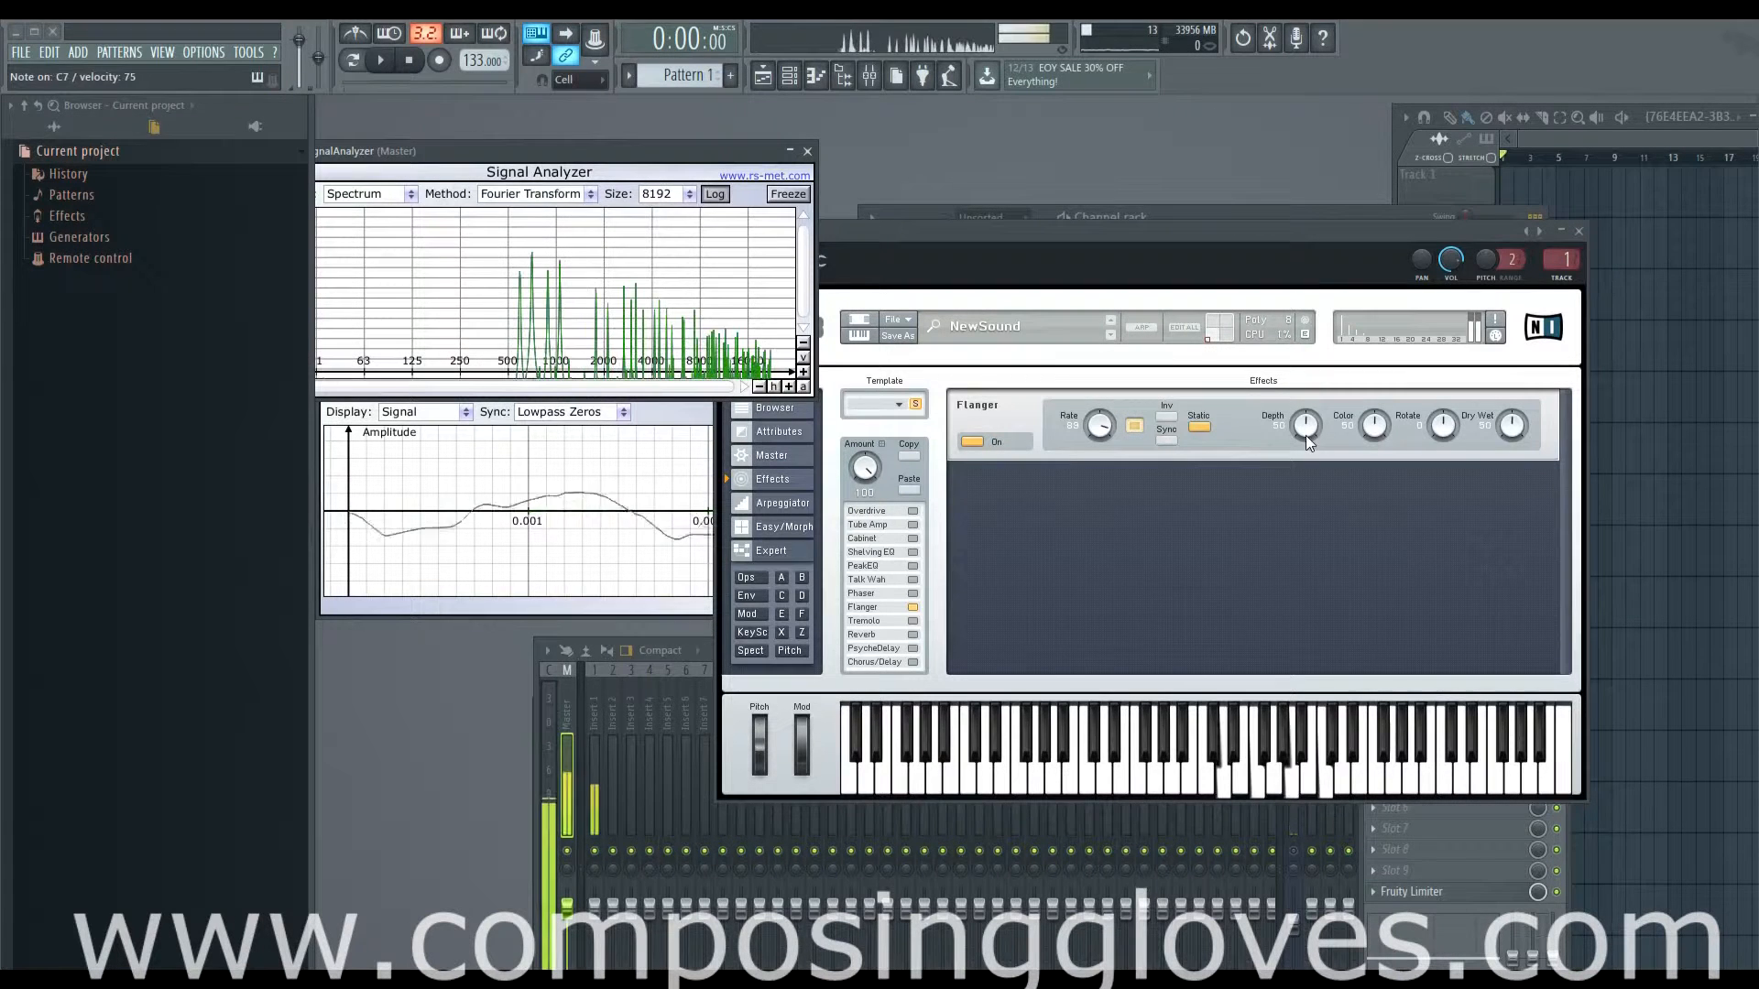
- Adjust the flanger's rate and depth slightly, switching it from Static to Sync
drag(1095, 428, 1113, 452)
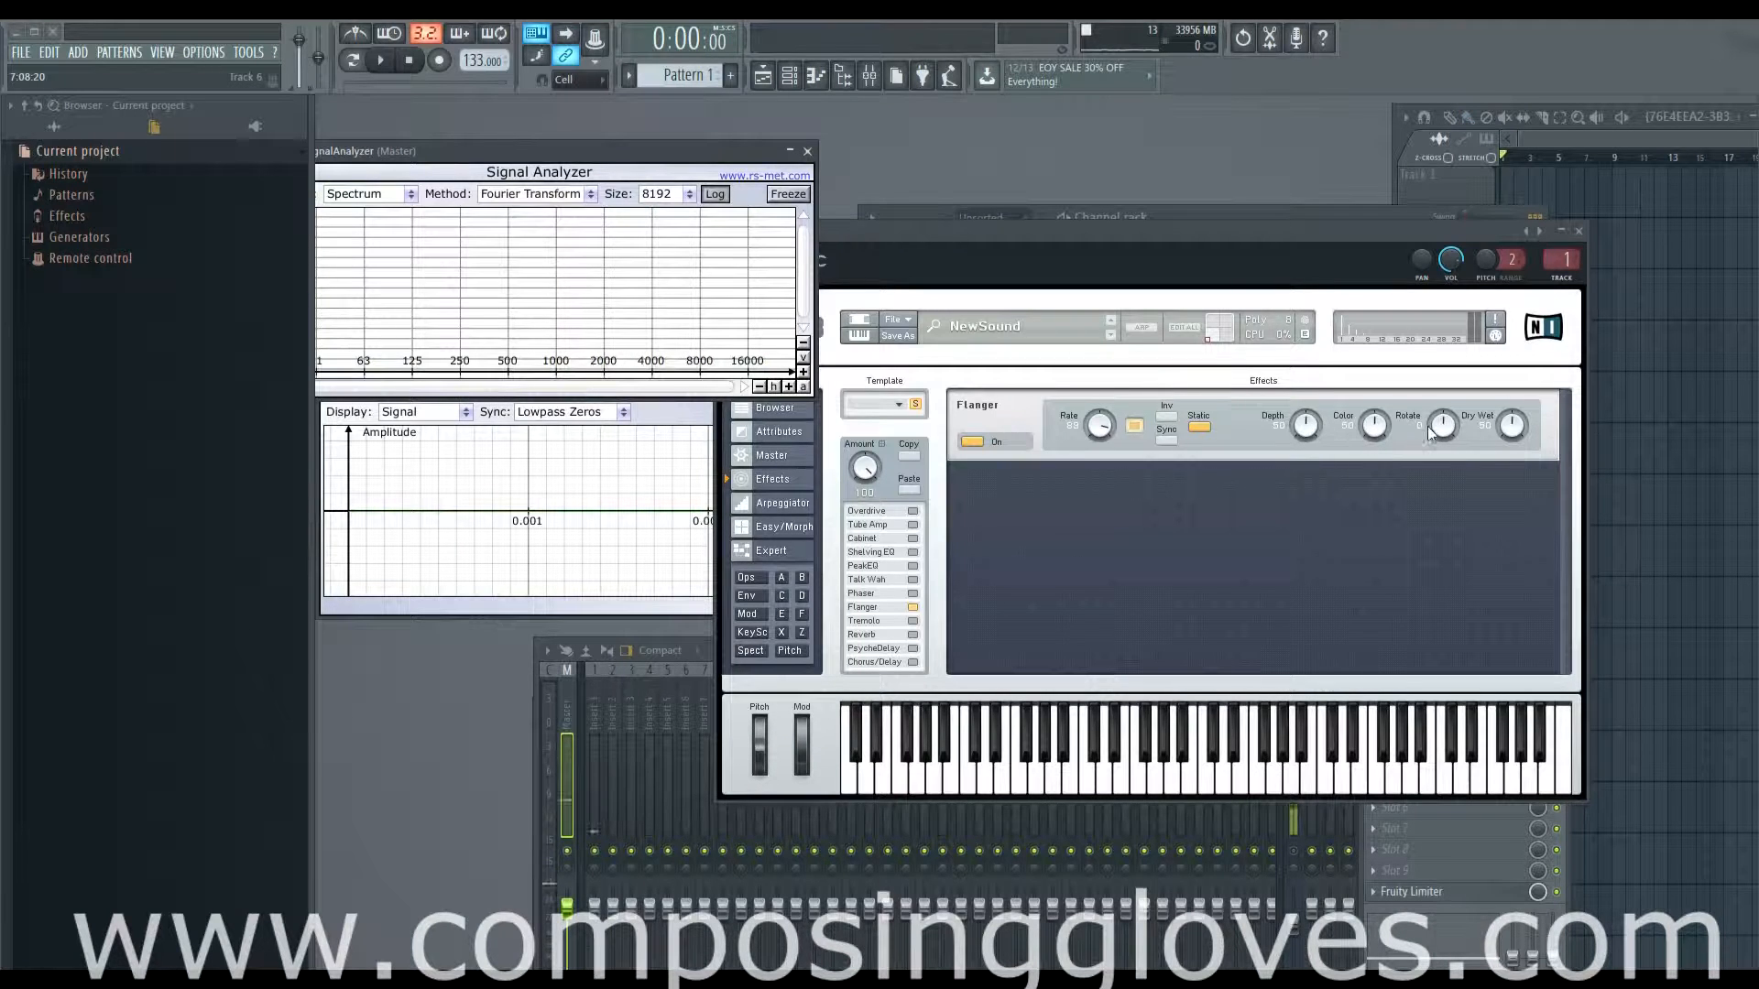
mouse_move(1307, 428)
mouse_down()
mouse_move(1312, 408)
mouse_move(1311, 425)
mouse_up()
click(1160, 442)
click(1161, 441)
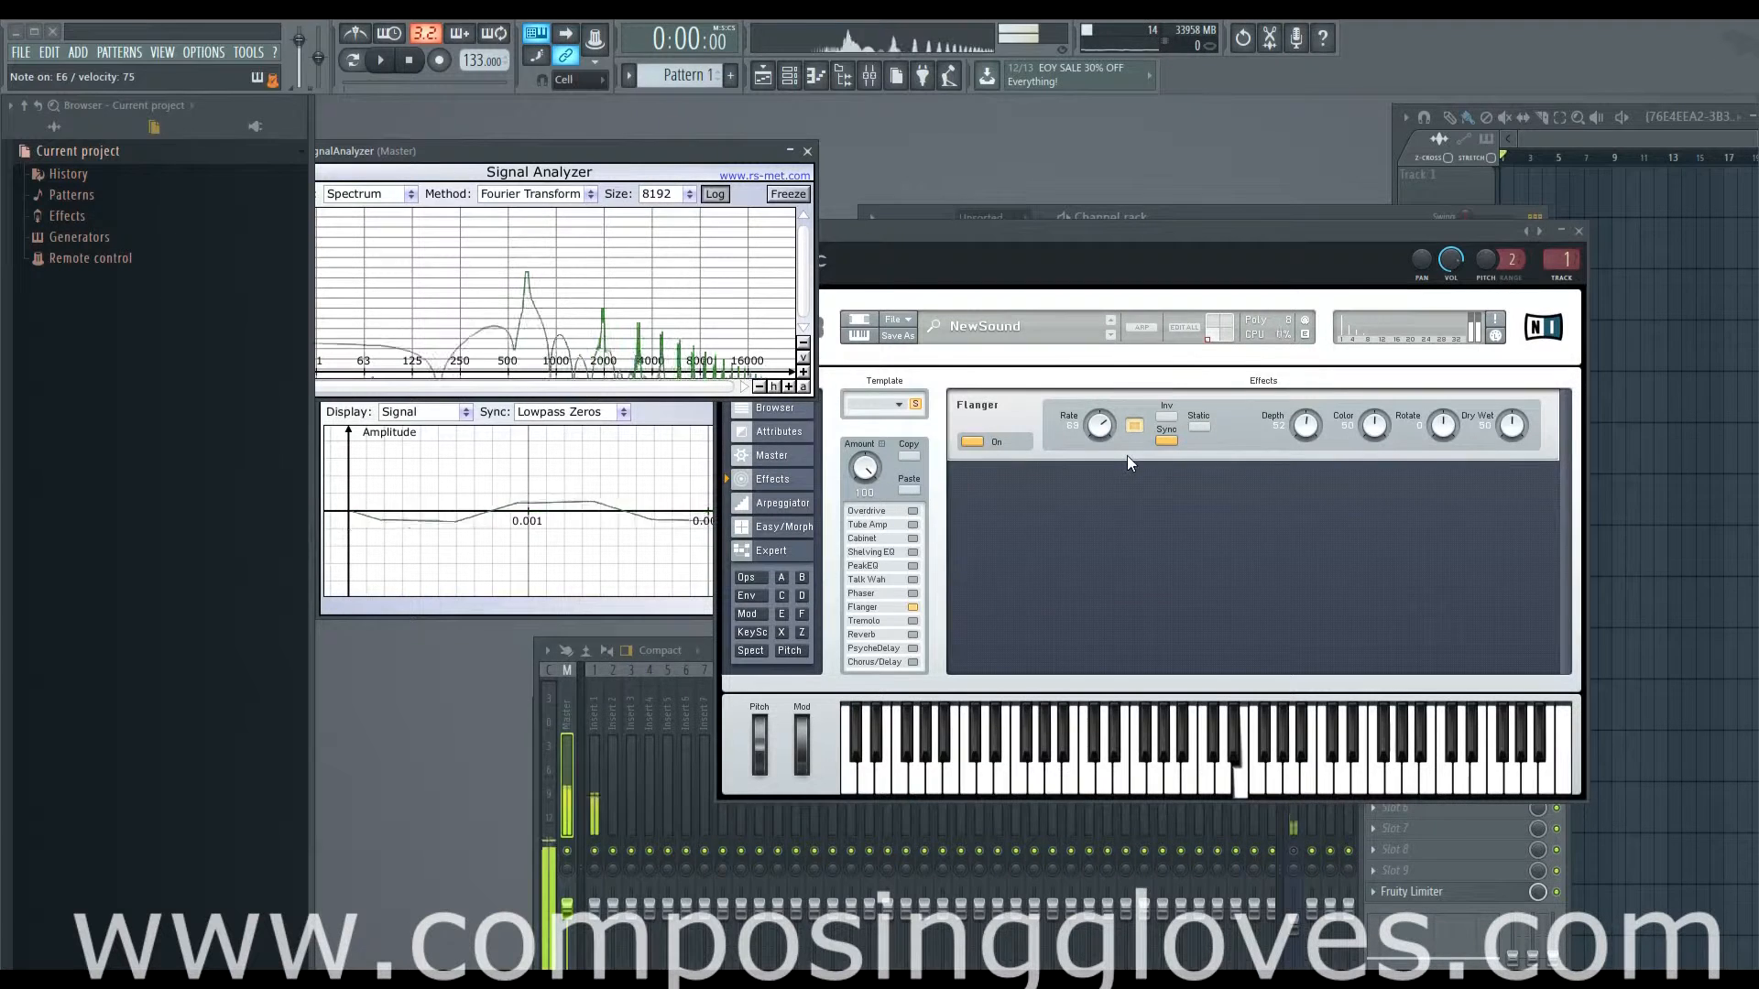
mouse_move(1107, 428)
mouse_down()
mouse_move(1107, 389)
mouse_move(1112, 458)
mouse_up()
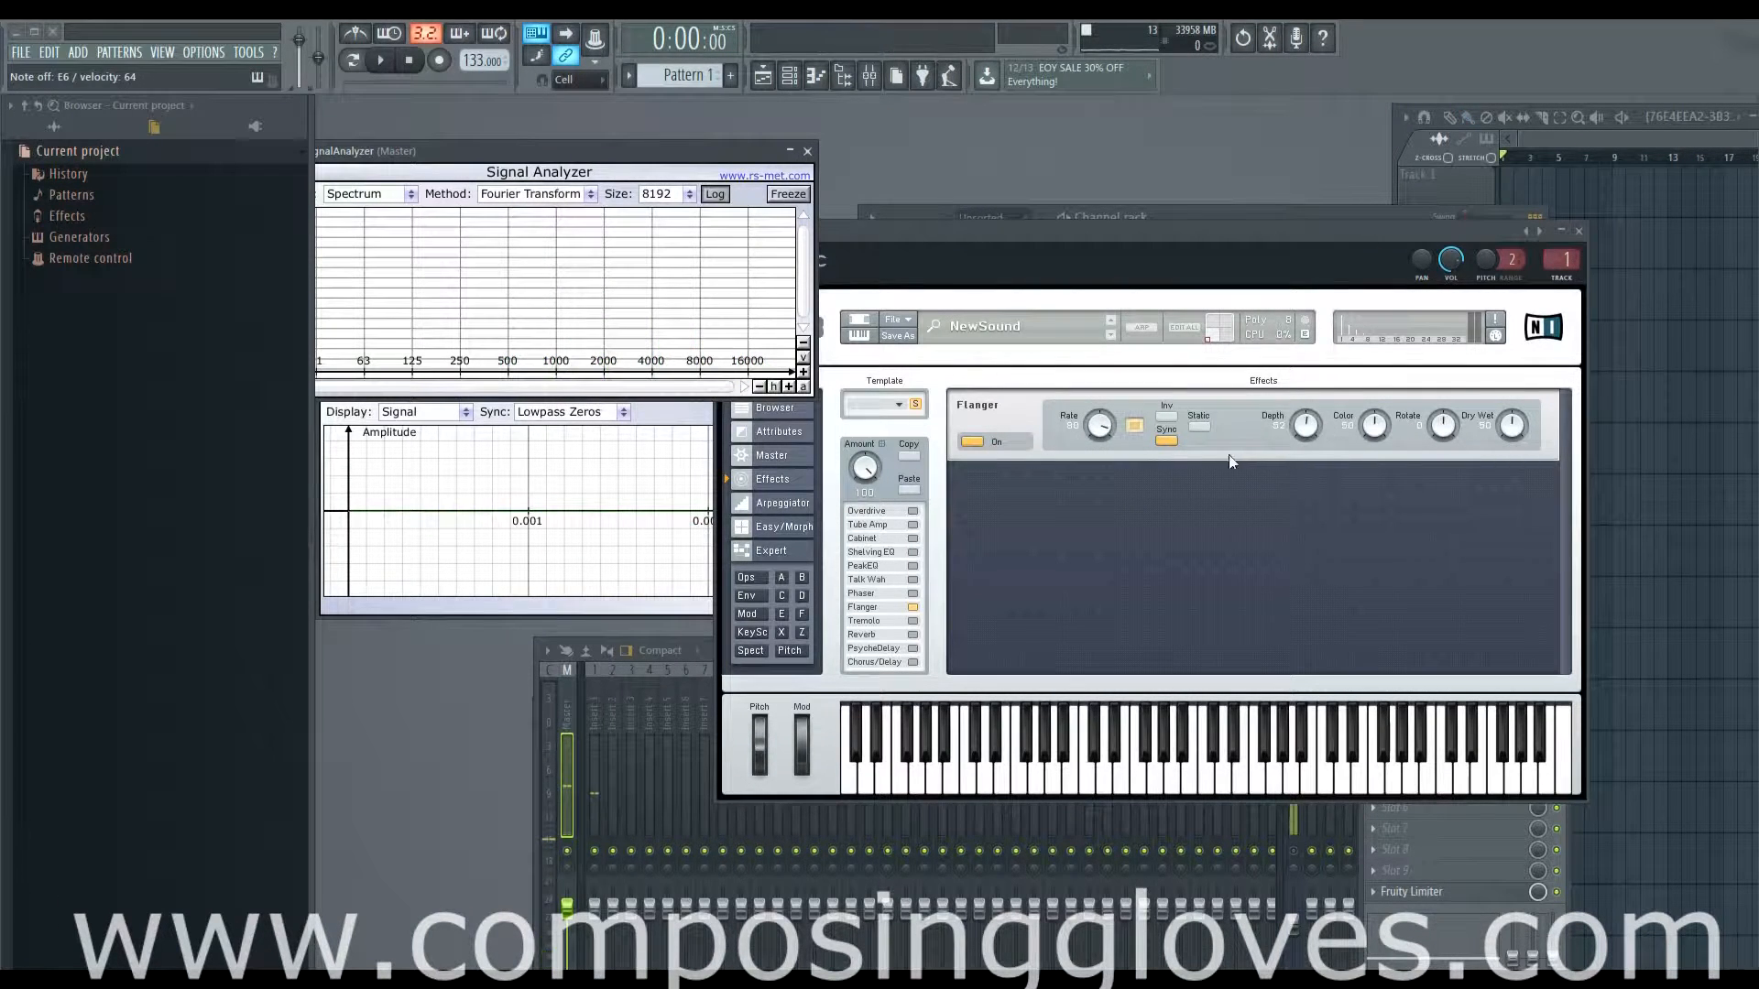
- Turn Static back on and sweep the flanger's Depth up, to 50, down to 0, and up again
click(1200, 426)
drag(1305, 429, 1302, 351)
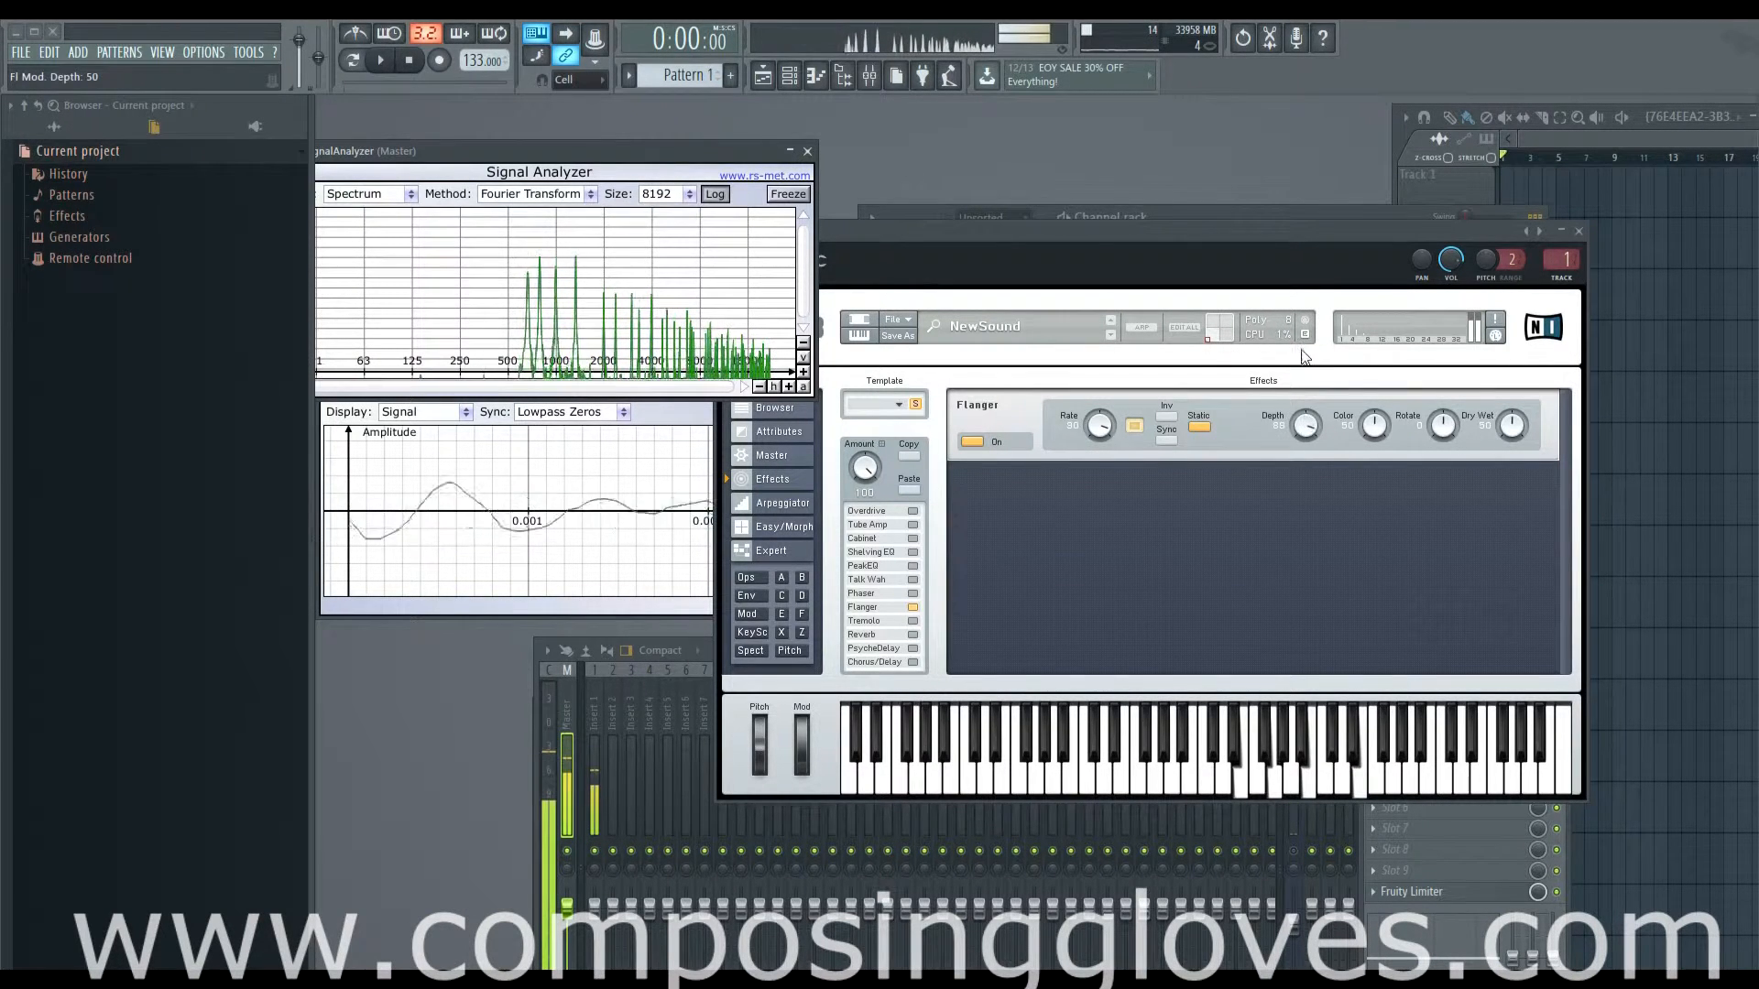
double_click(1307, 425)
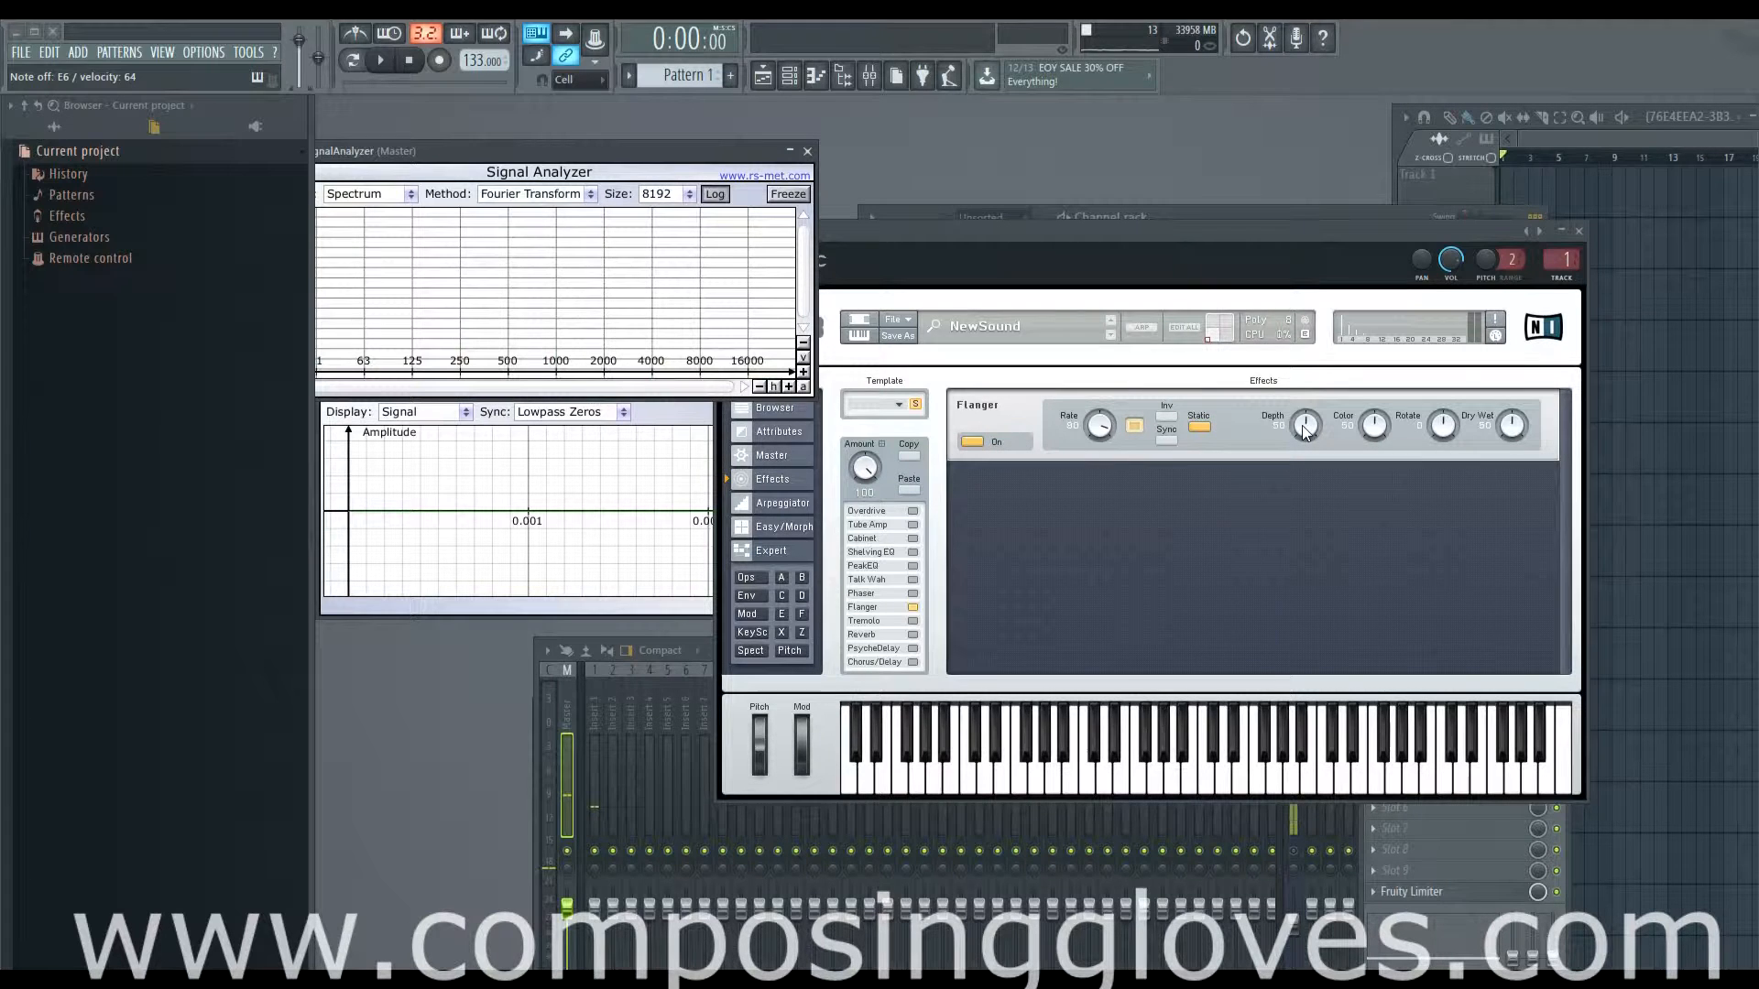
drag(1301, 426, 1293, 516)
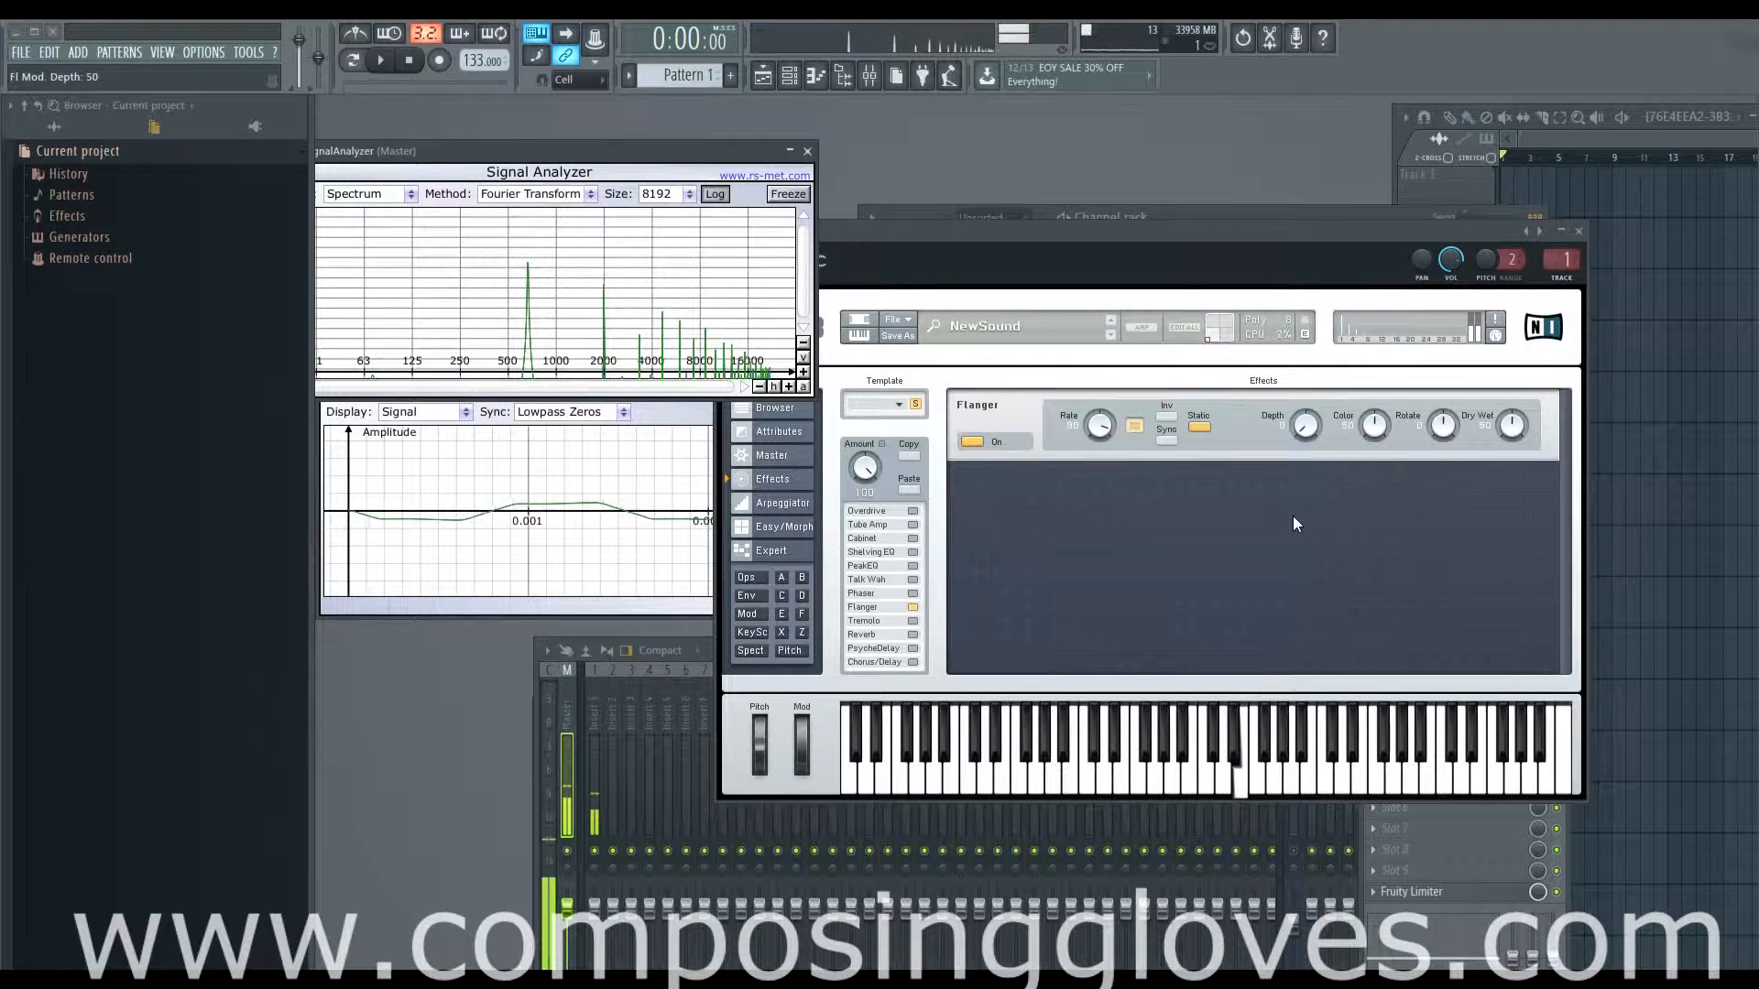
drag(1305, 427, 1300, 393)
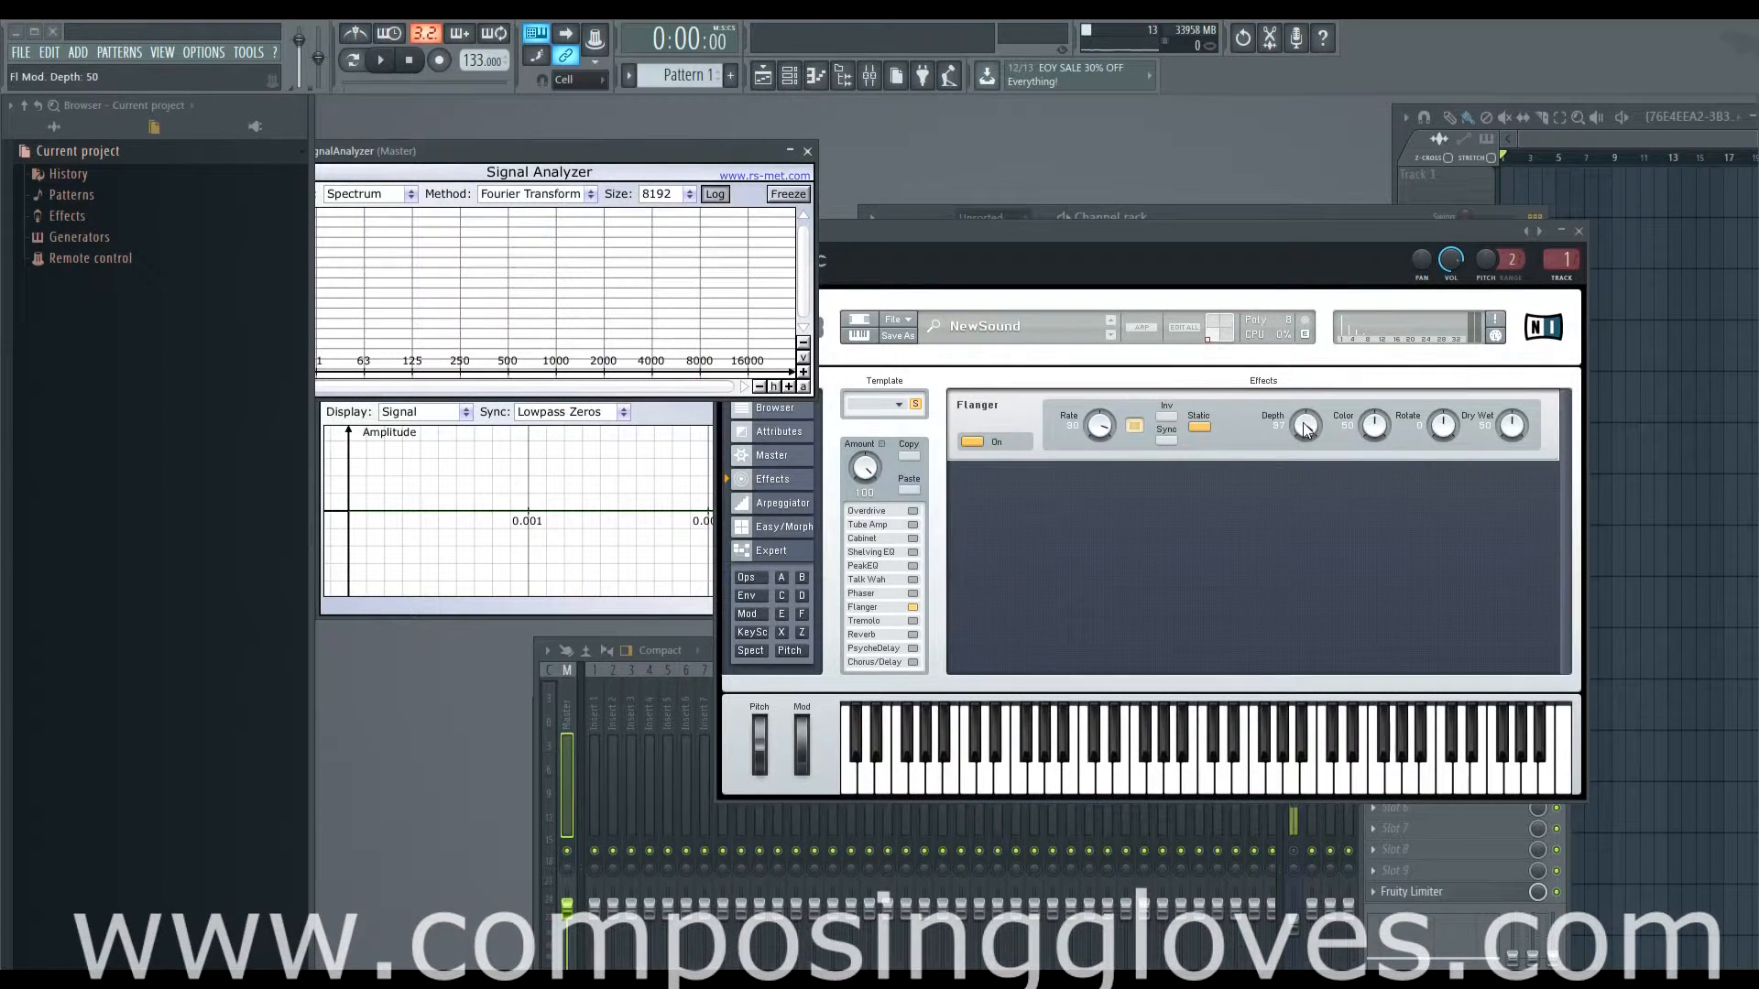
mouse_move(1305, 424)
mouse_down()
mouse_move(1306, 509)
mouse_move(1308, 441)
mouse_up()
- Sweep the flanger's Color and Depth while playing notes, leaving Color at 0 and Depth near the middle
drag(1376, 431, 1359, 368)
drag(1307, 423, 1316, 517)
drag(1379, 423, 1402, 651)
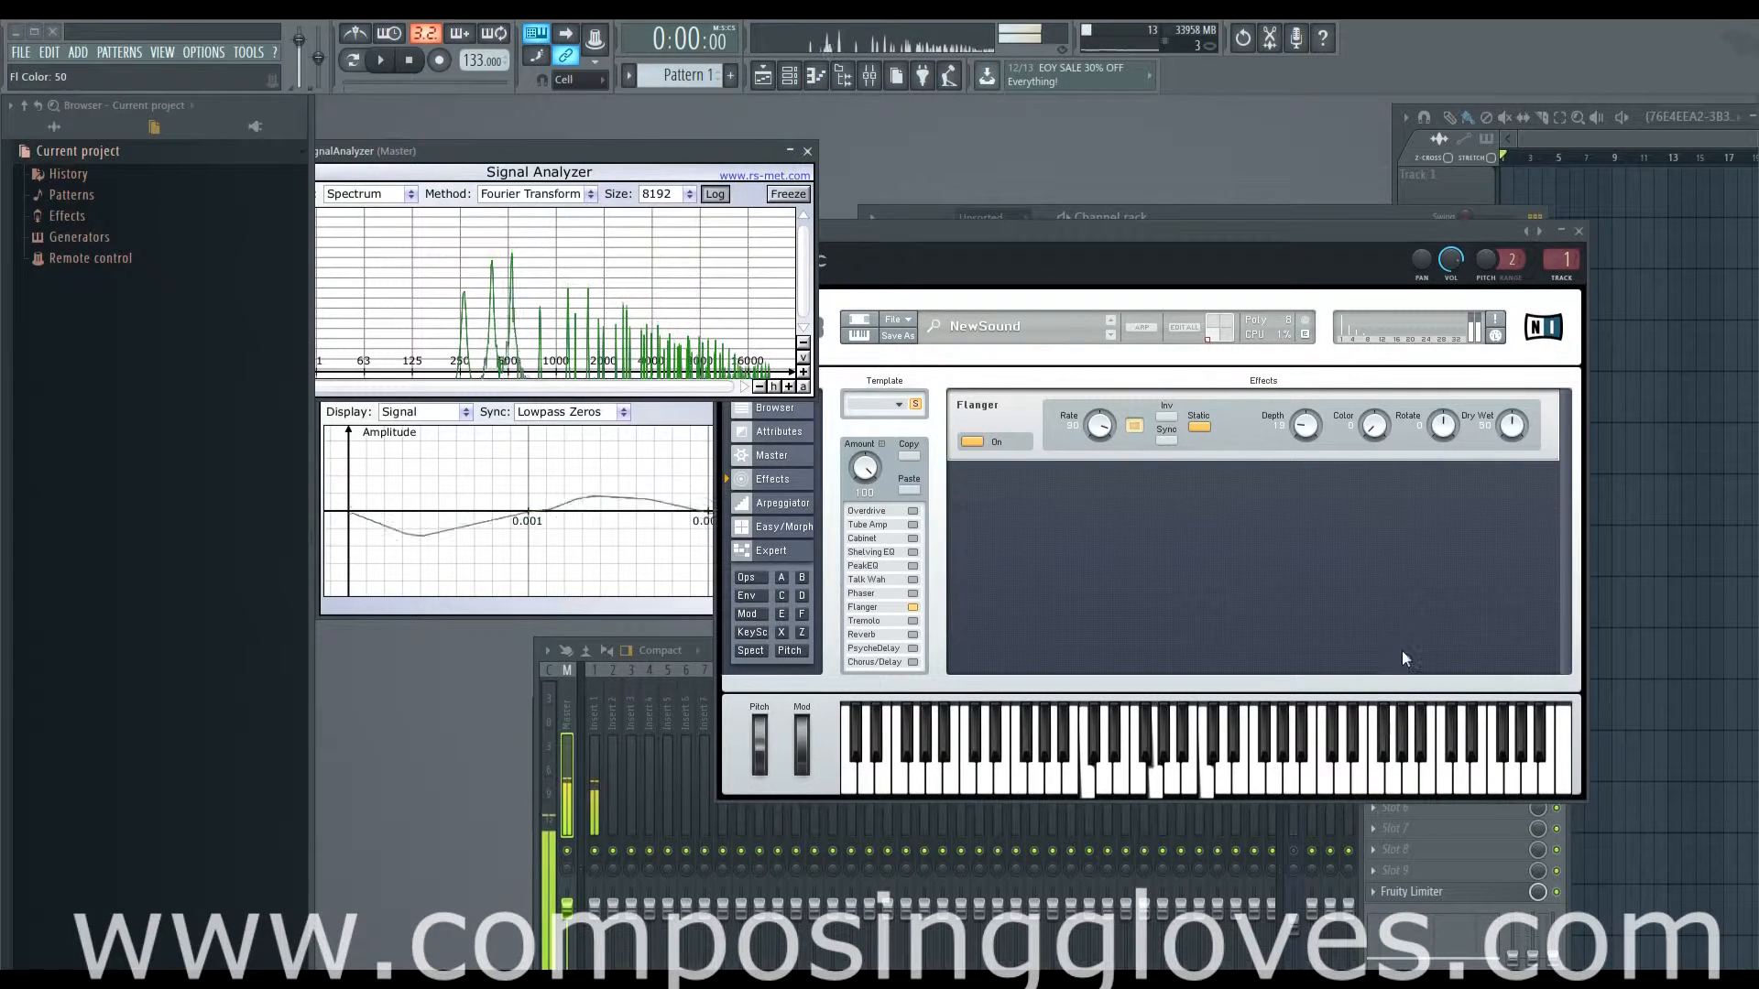
drag(1315, 432, 1374, 353)
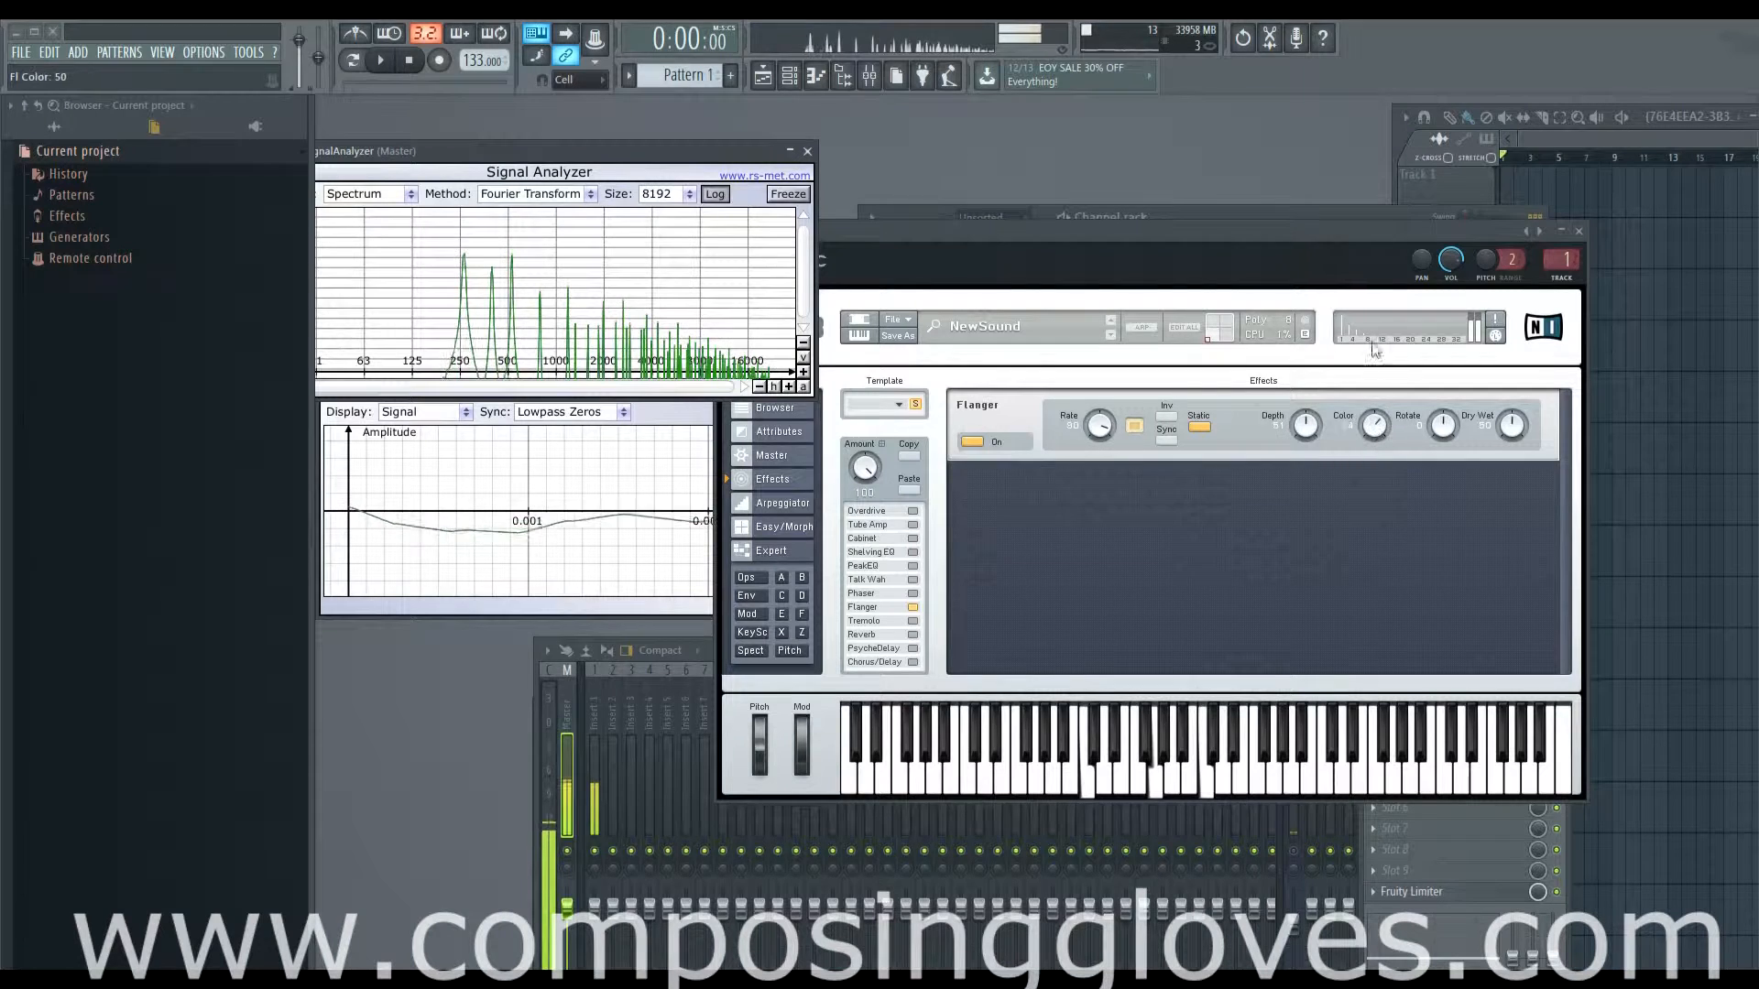
drag(1359, 414, 1324, 605)
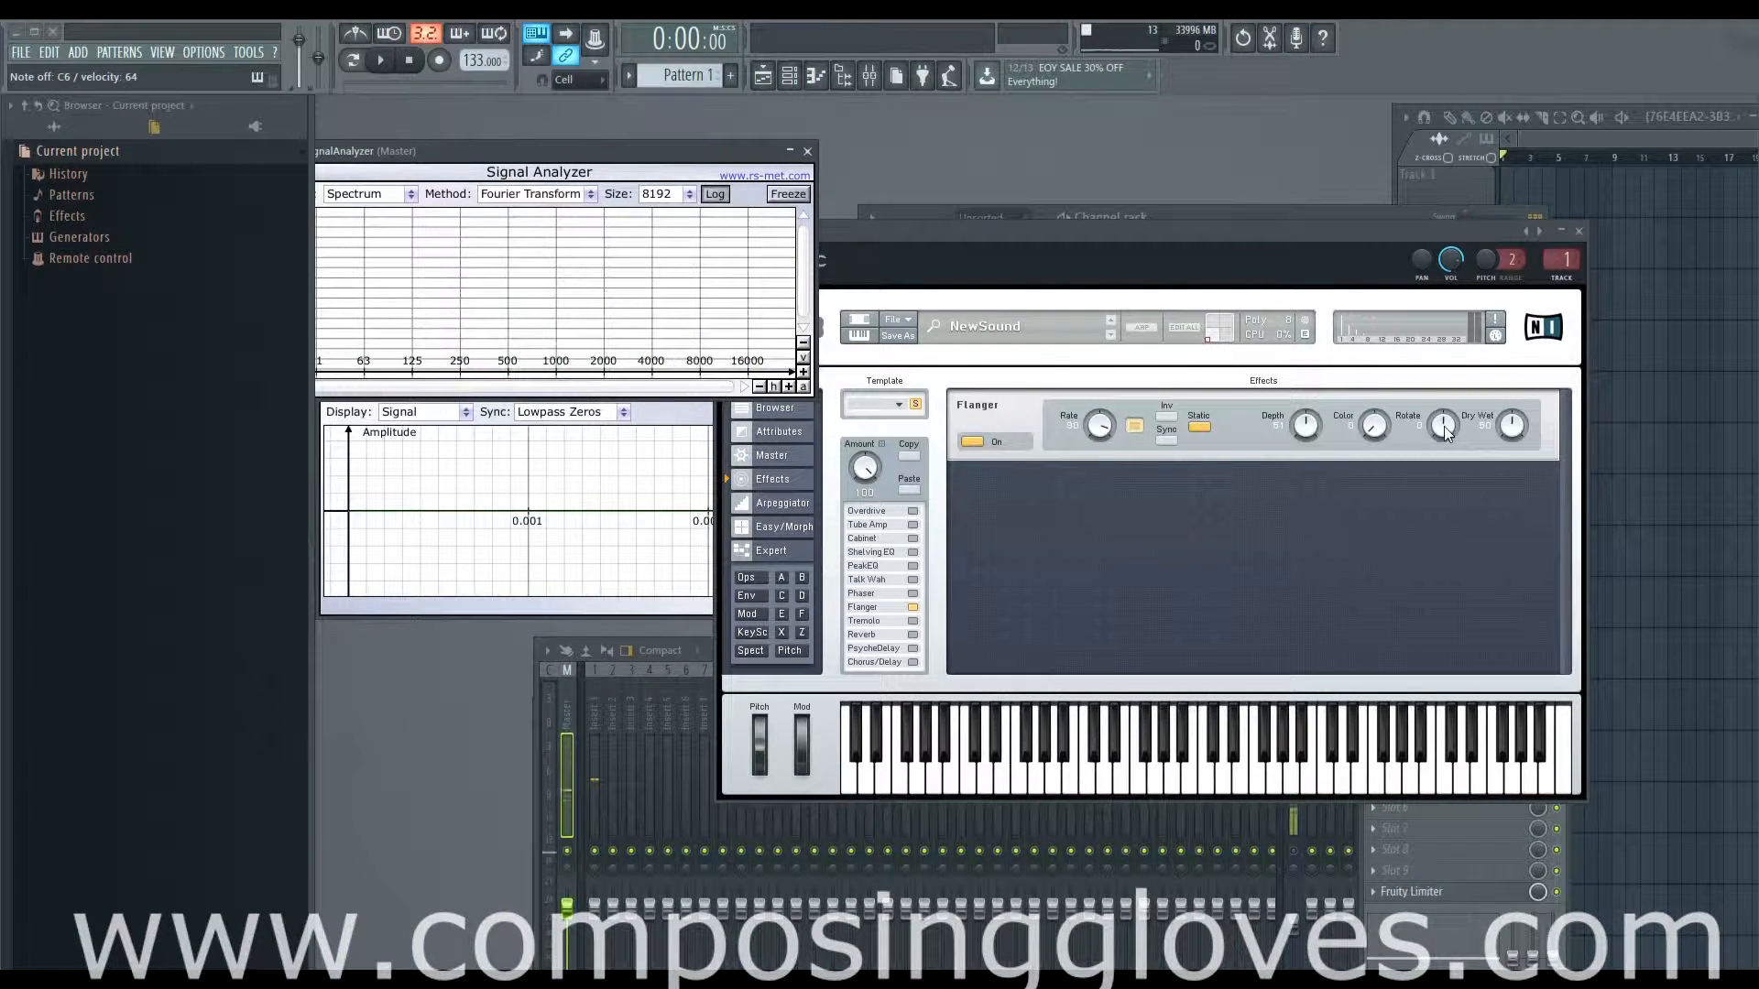
- Raise the flanger's Rotate, set its rate to 100, and enable Invert
drag(1446, 432, 1374, 374)
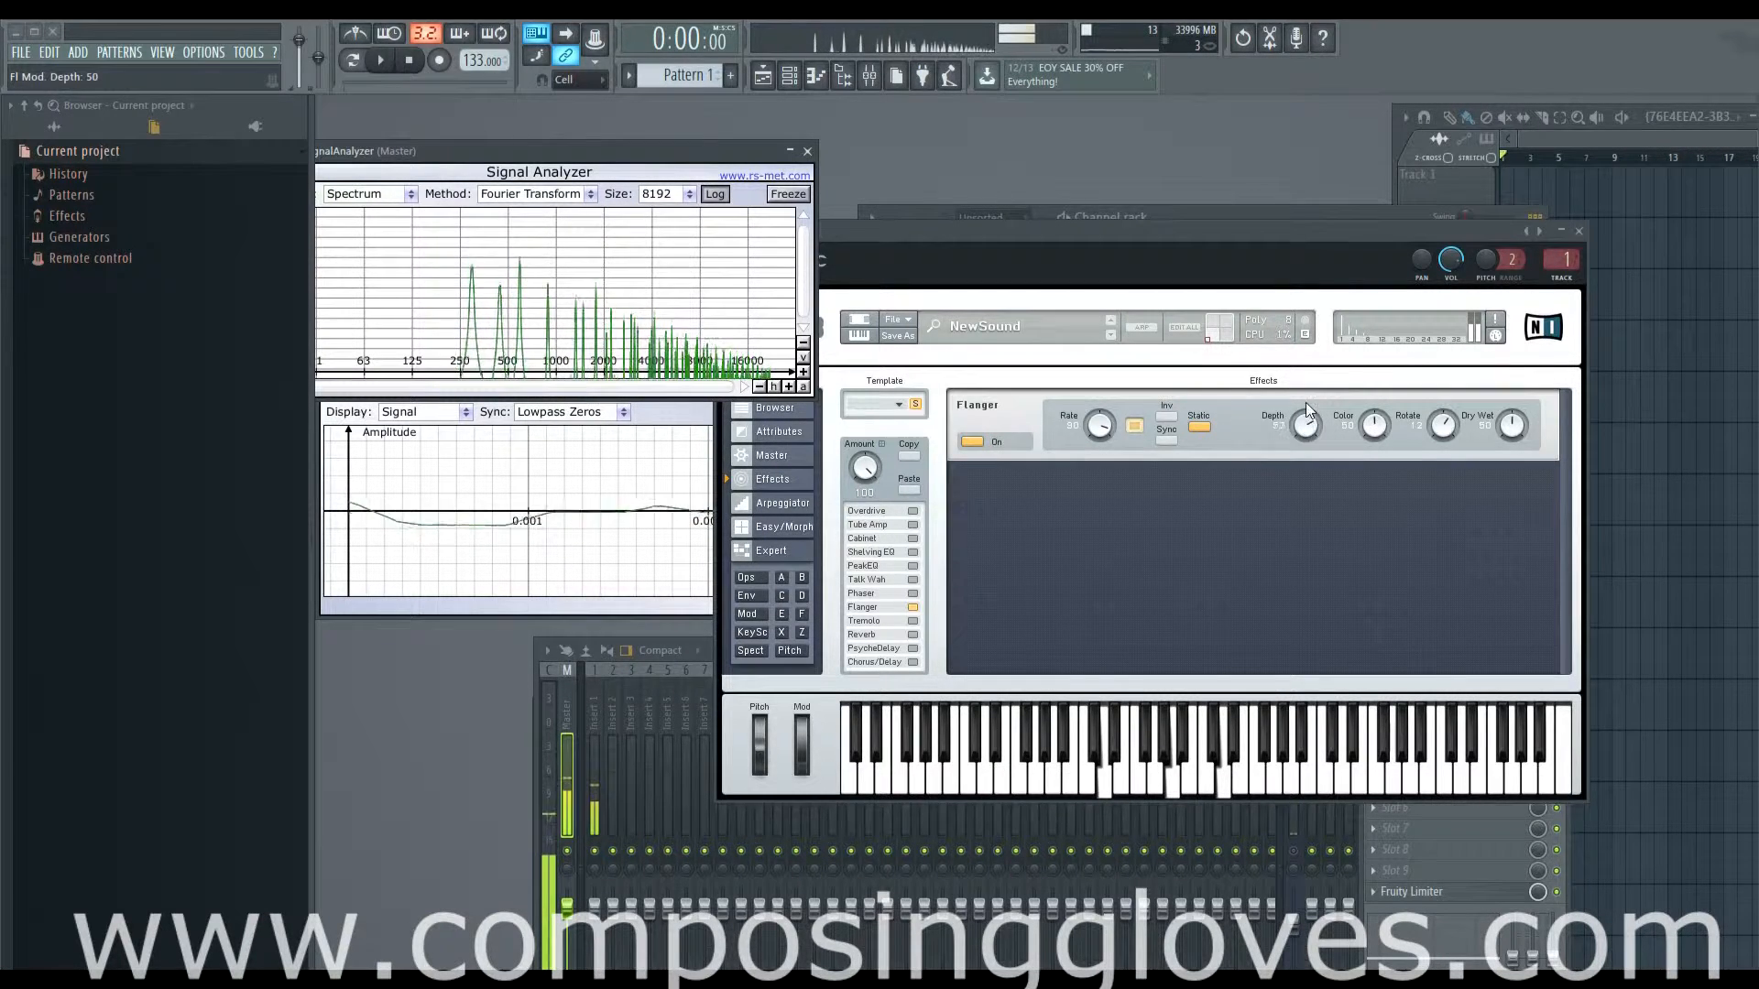
drag(1100, 427, 1101, 409)
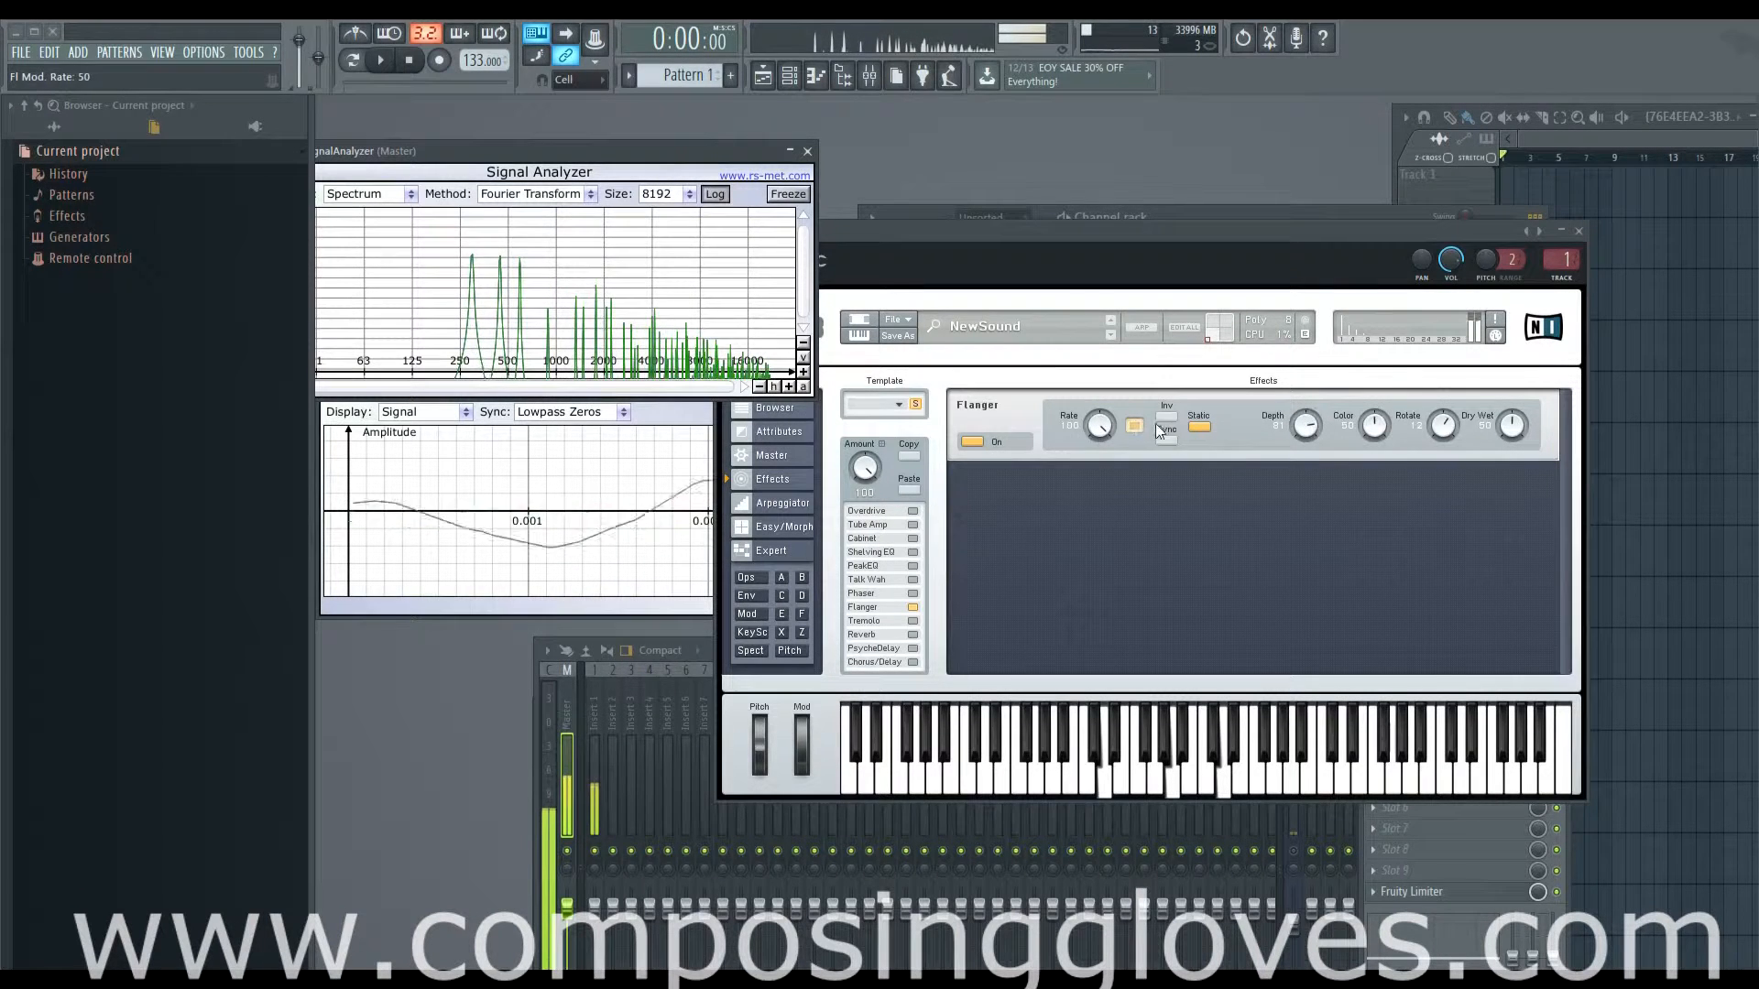
click(1165, 416)
- Enable the flanger's Sync and toggle Static on and off to compare, leaving Static on
click(1167, 438)
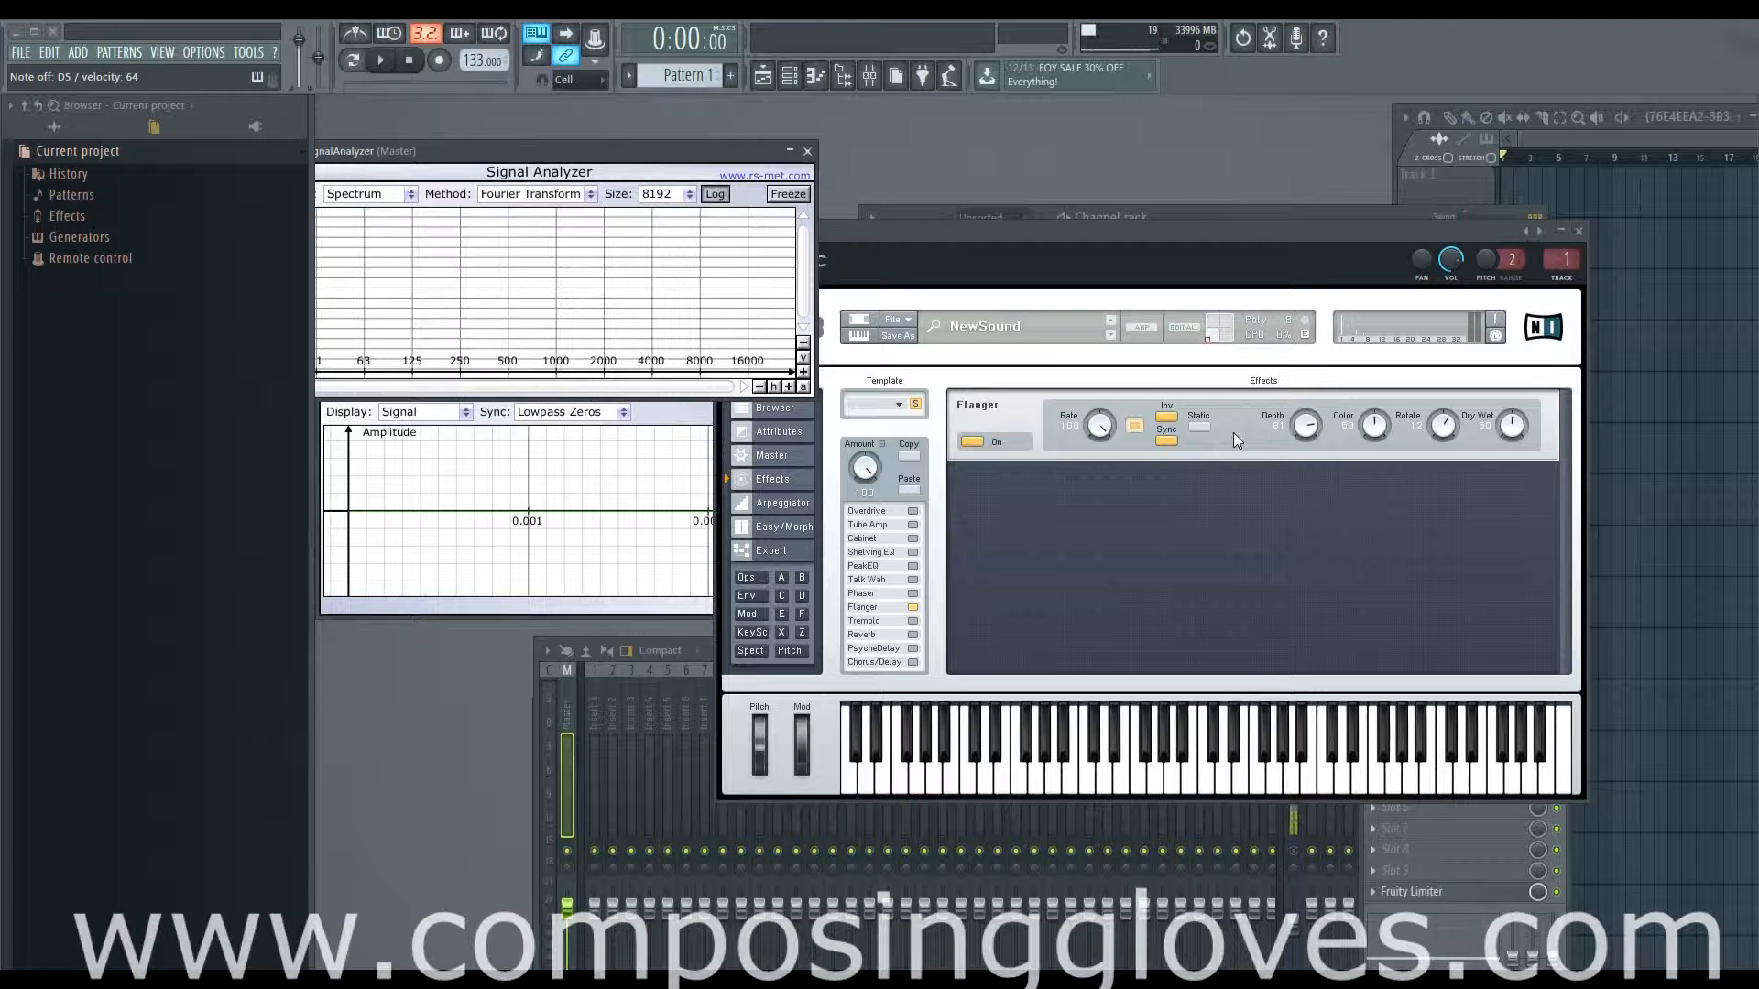
click(1205, 427)
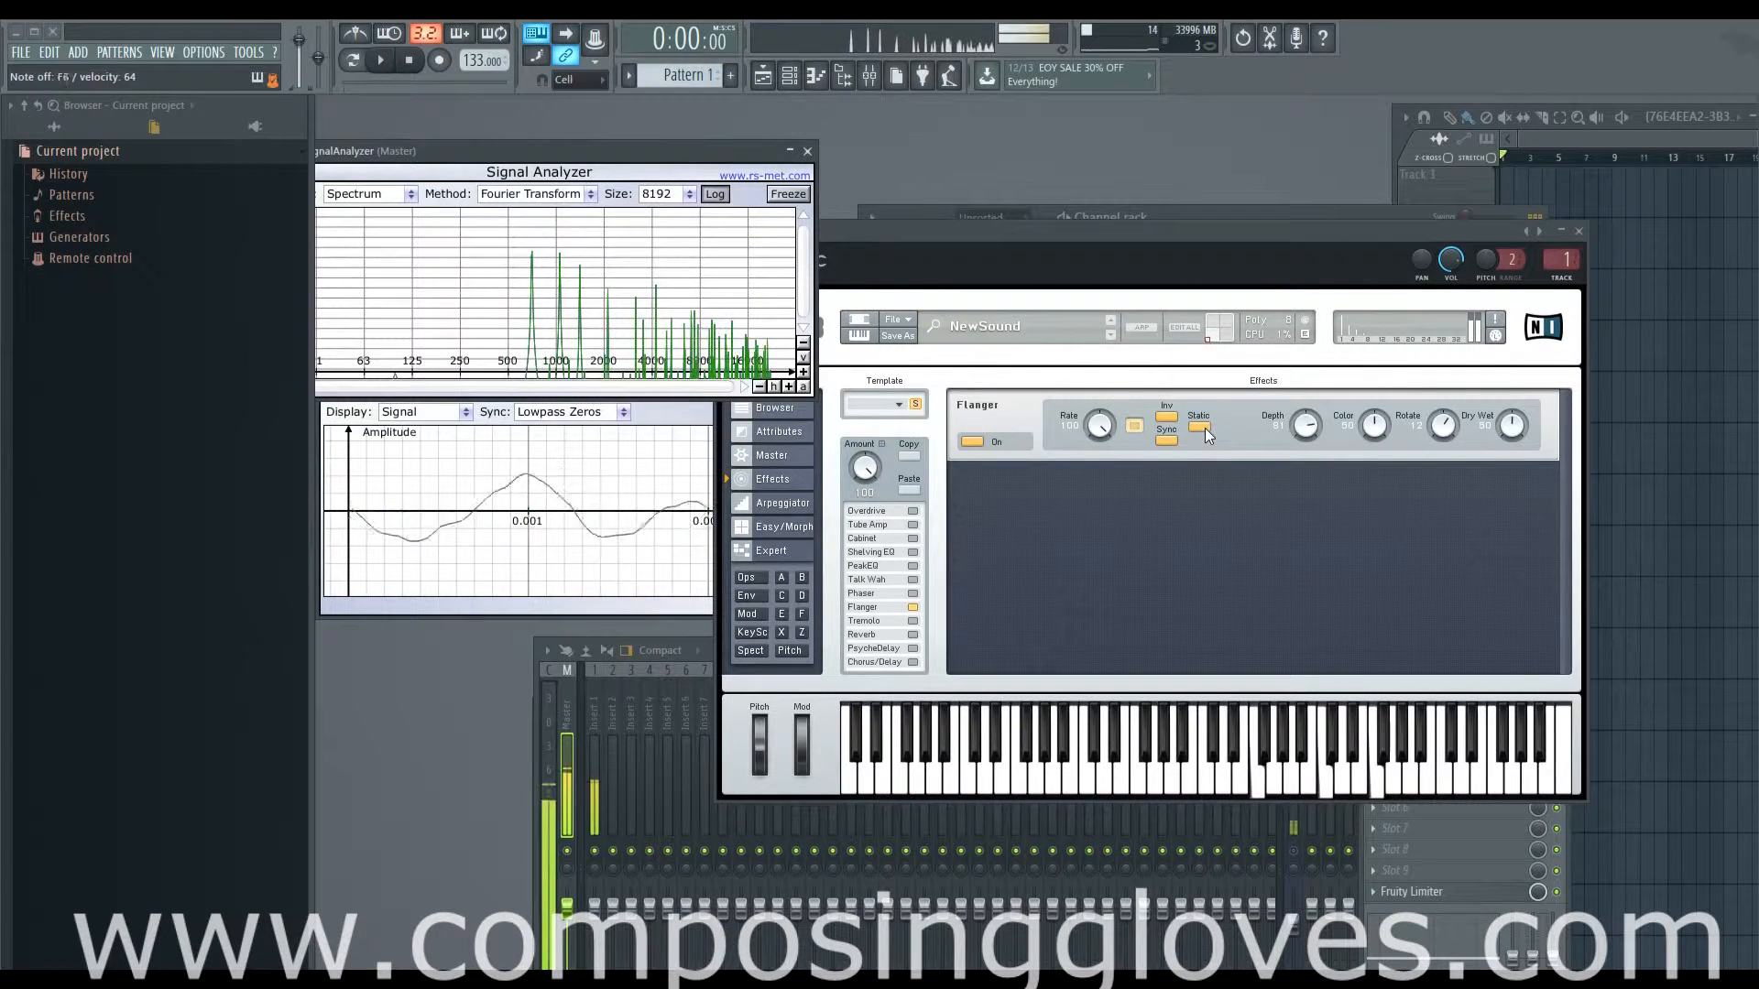
click(1205, 426)
click(1206, 427)
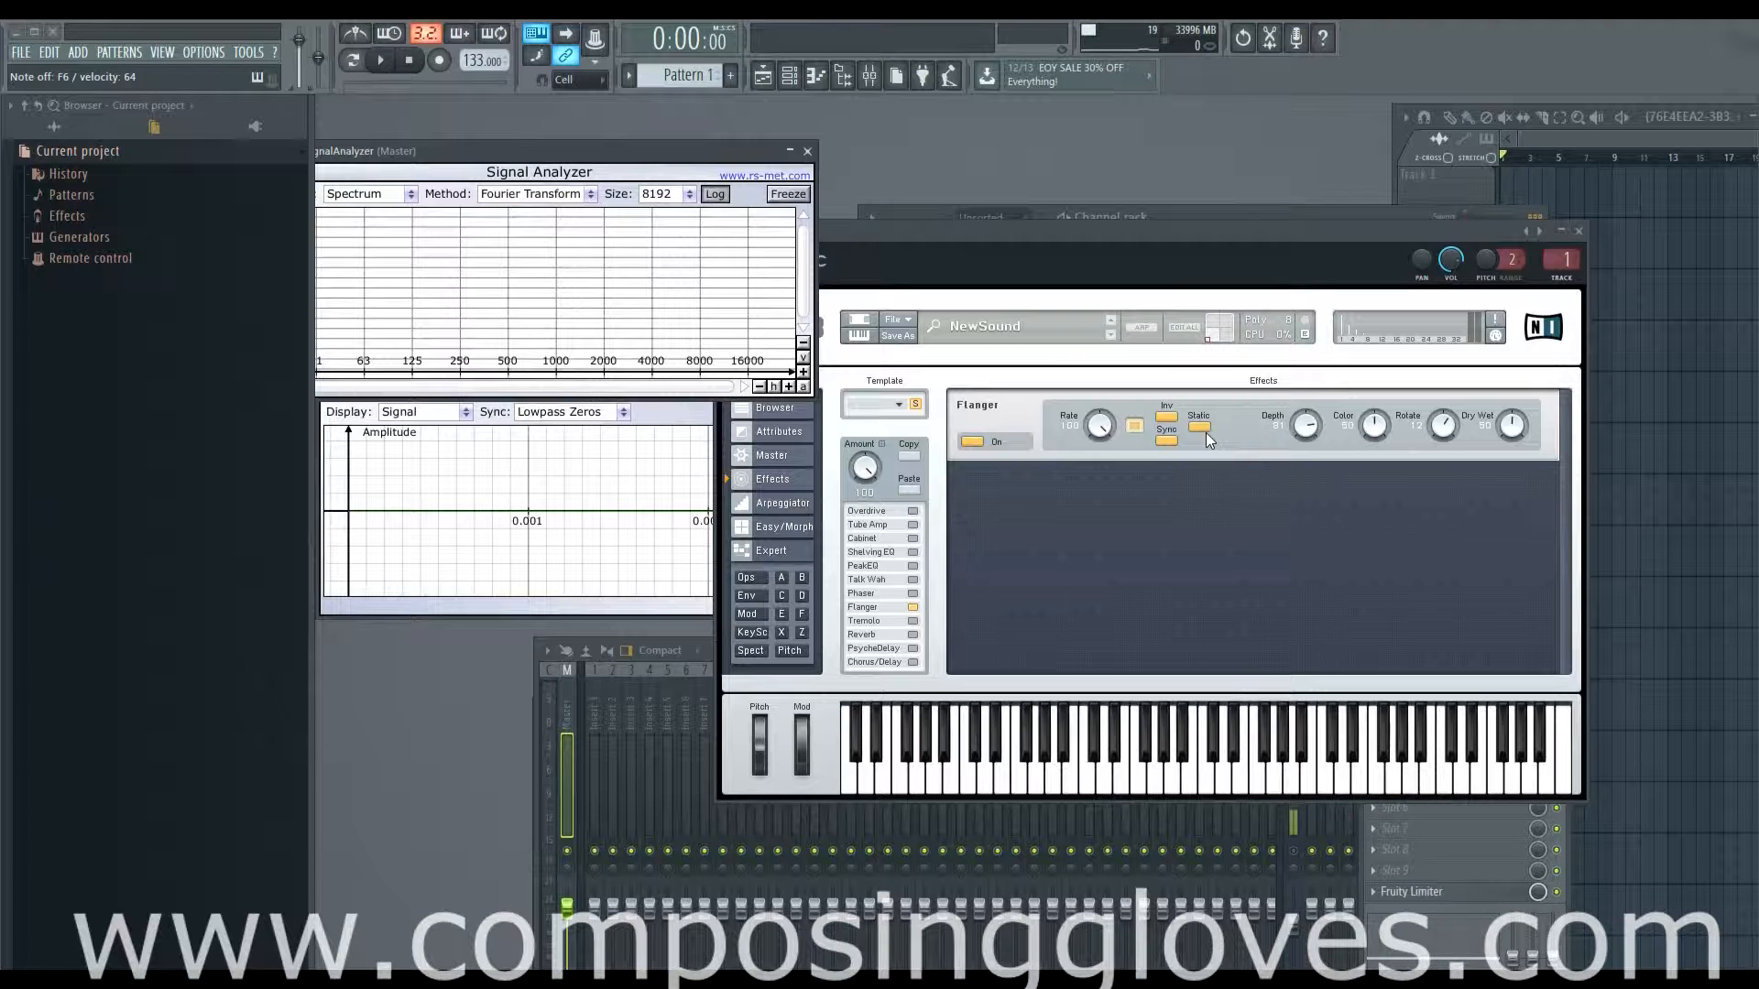
- Turn off the flanger's Sync and Invert options and lower its Dry/Wet mix
click(1166, 440)
click(1166, 417)
drag(1513, 431, 1513, 487)
- Replace the flanger with the tremolo effect, enable its Sync, and set the rate to 70
click(973, 442)
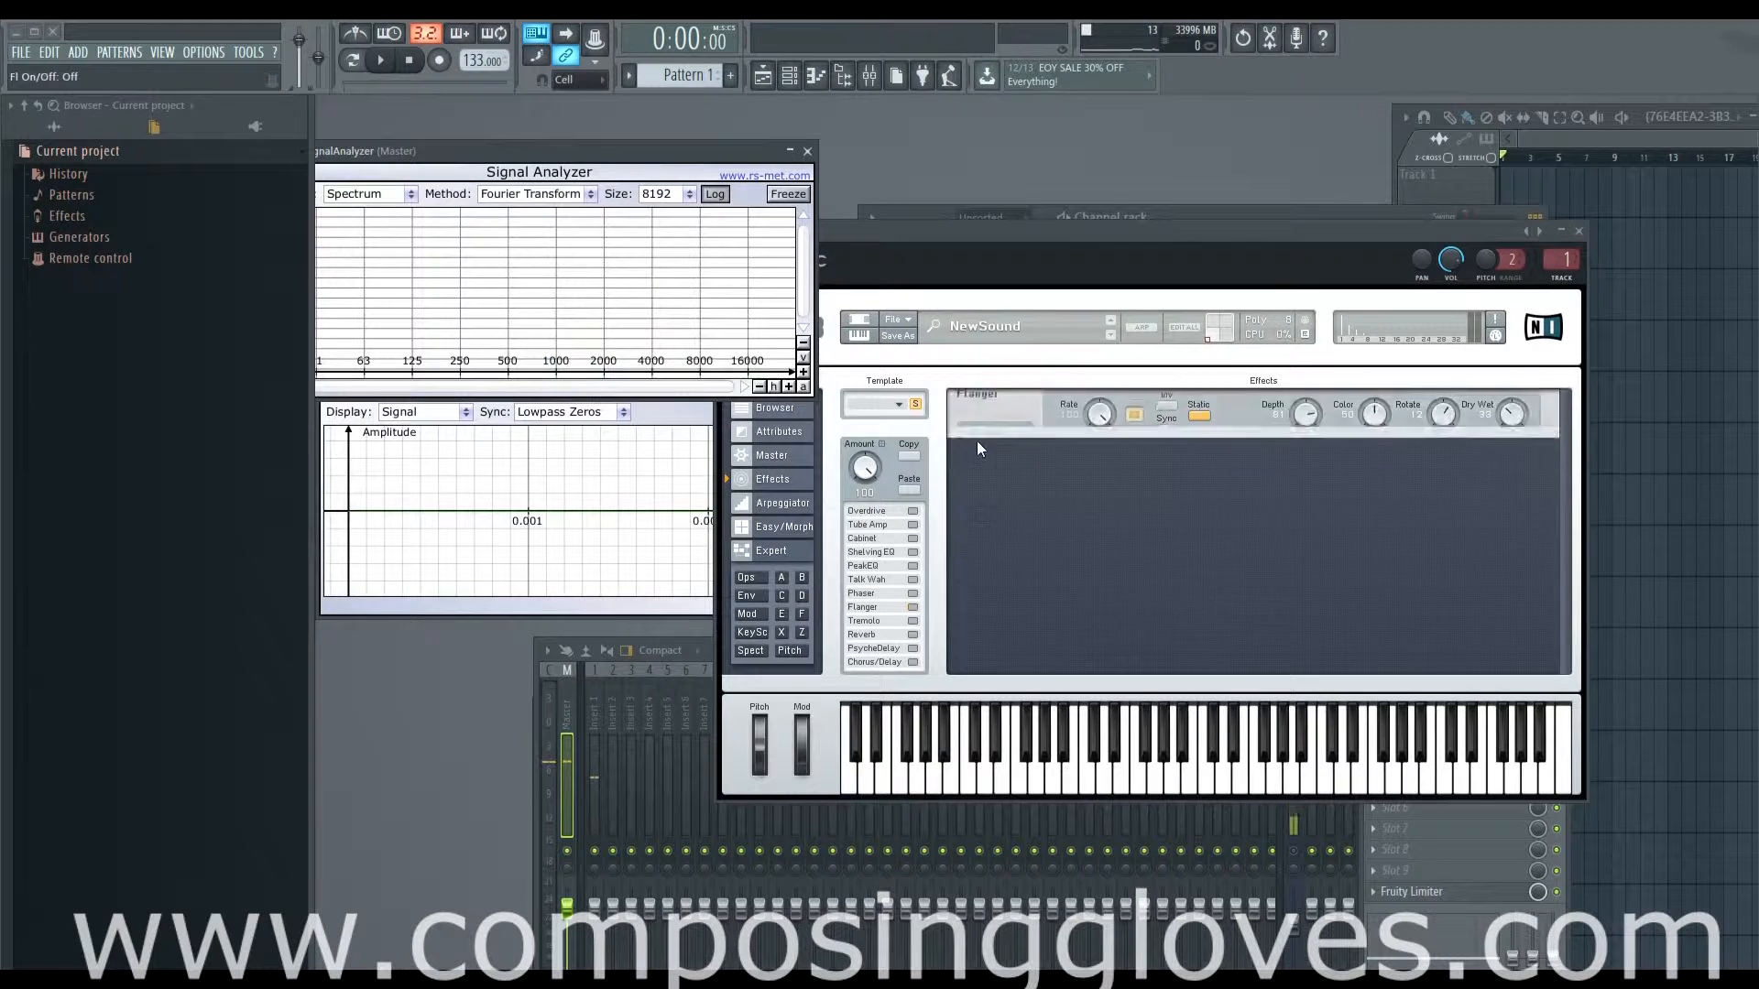
click(912, 621)
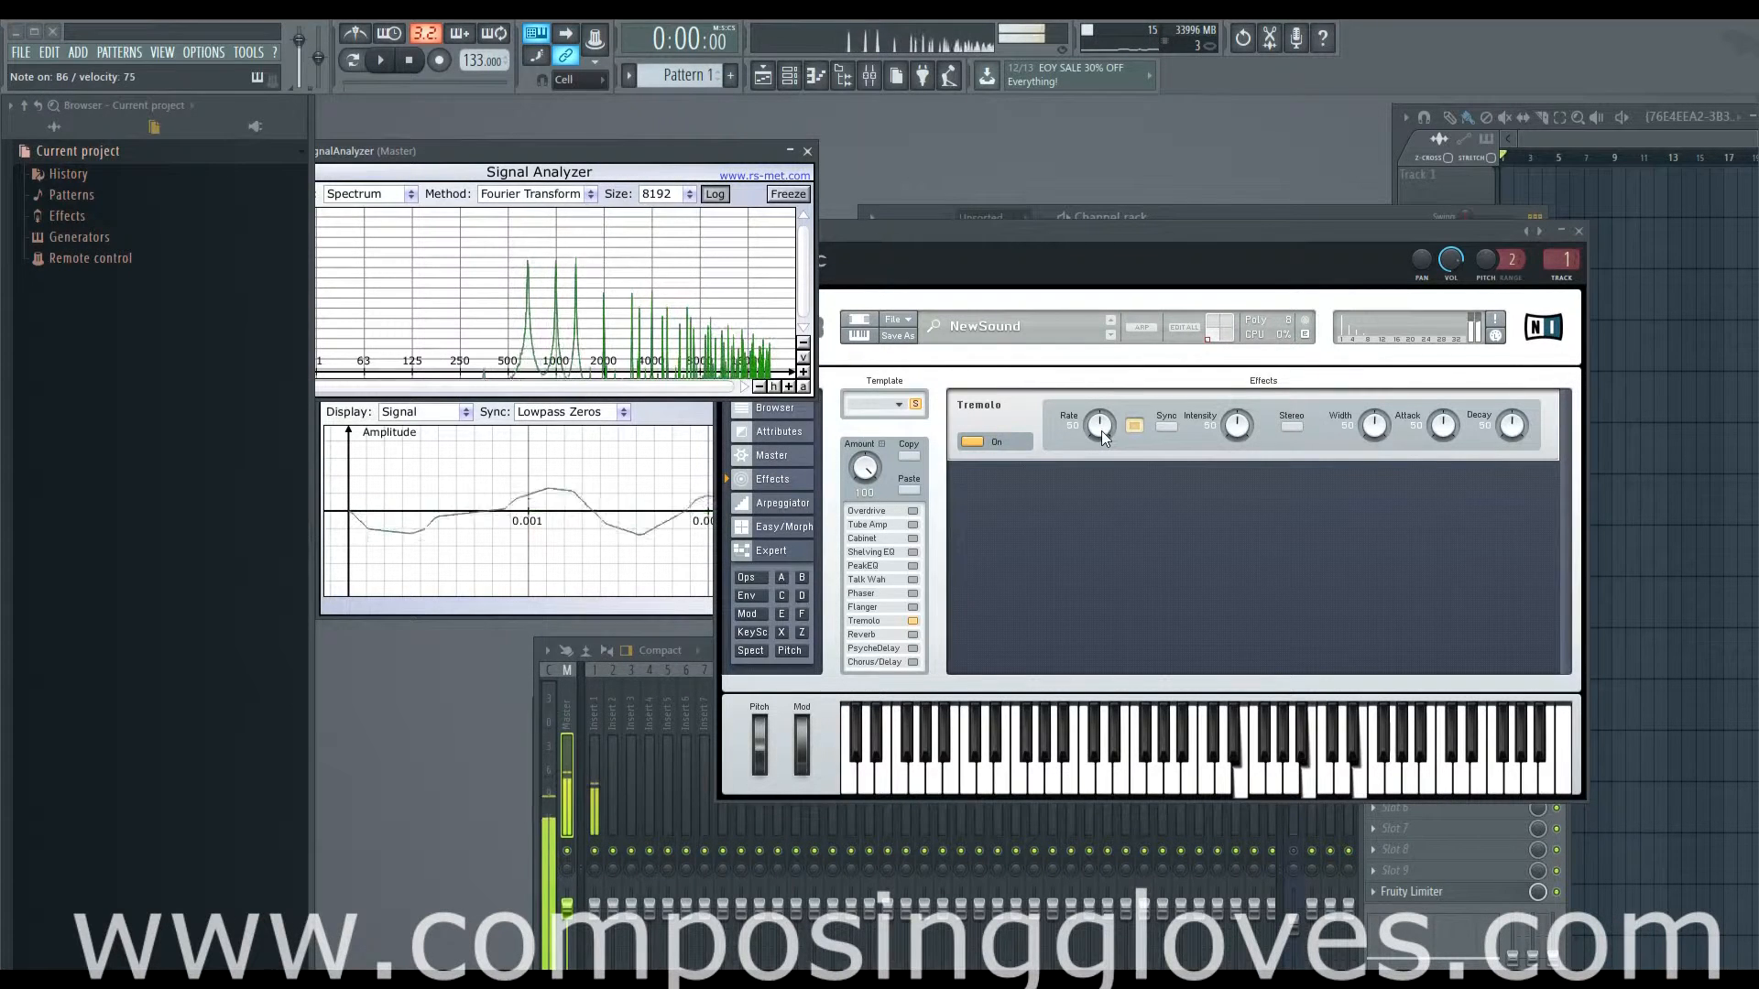
mouse_move(1101, 431)
mouse_down()
mouse_move(1101, 383)
mouse_move(1105, 465)
mouse_move(1105, 431)
mouse_up()
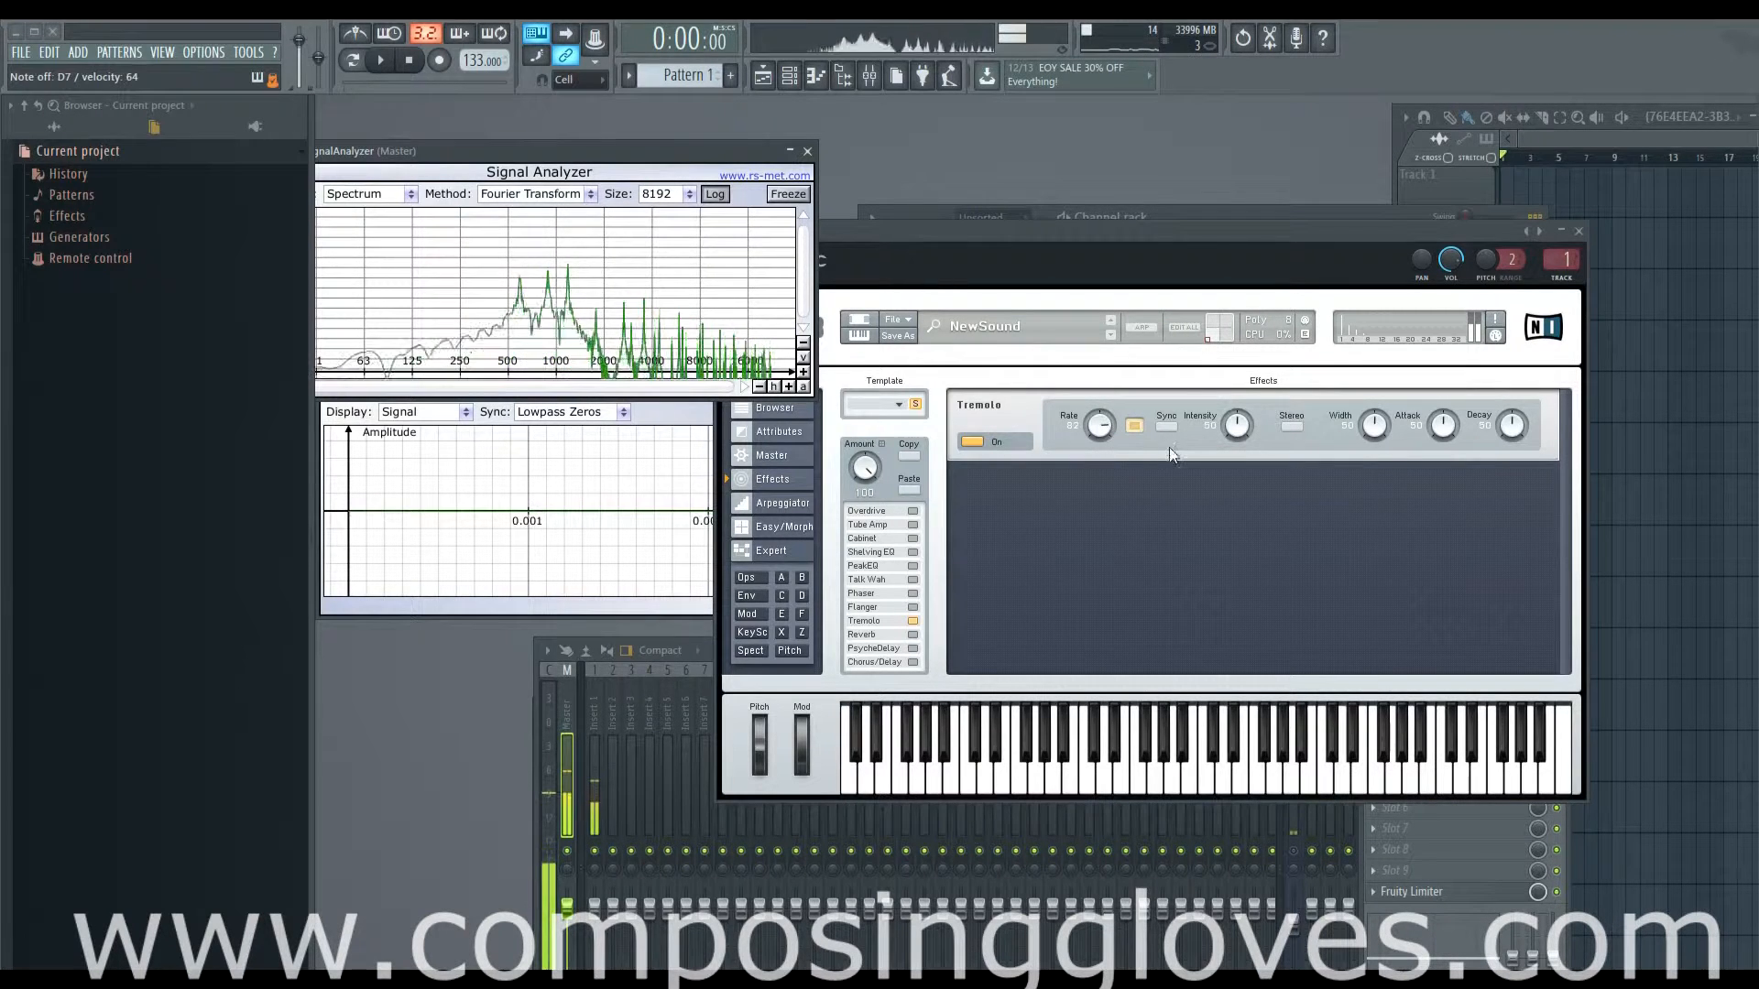
click(1164, 423)
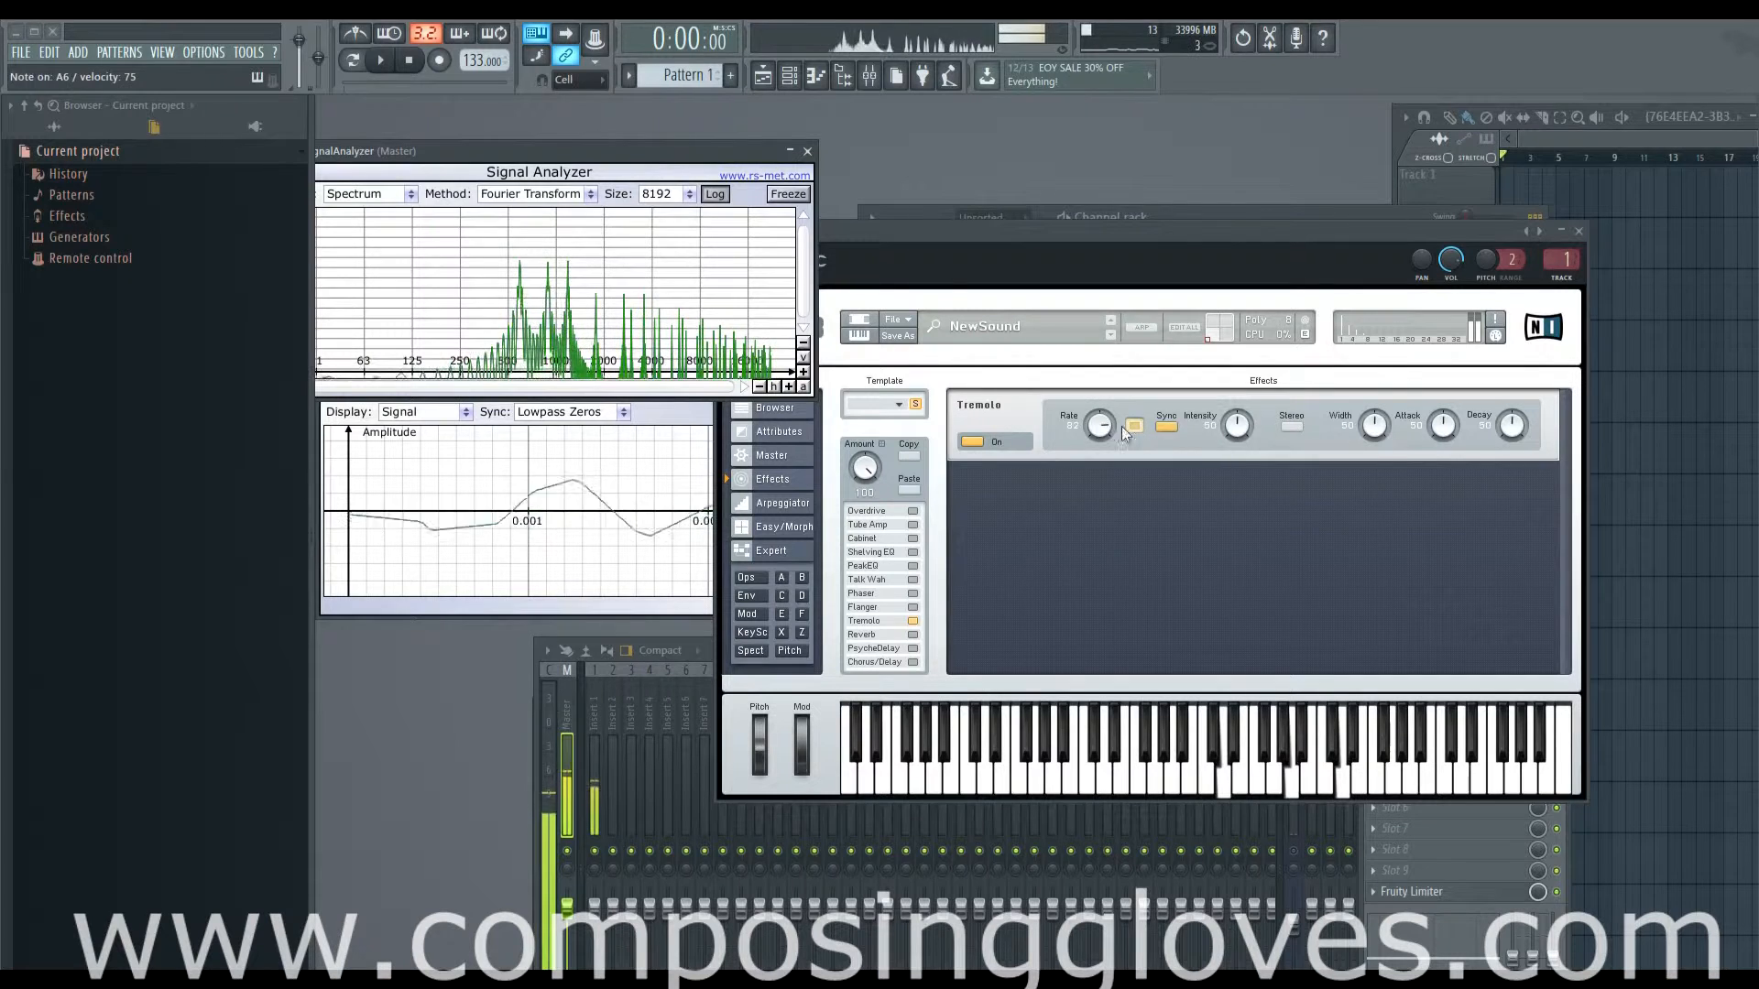
drag(1108, 460, 1107, 436)
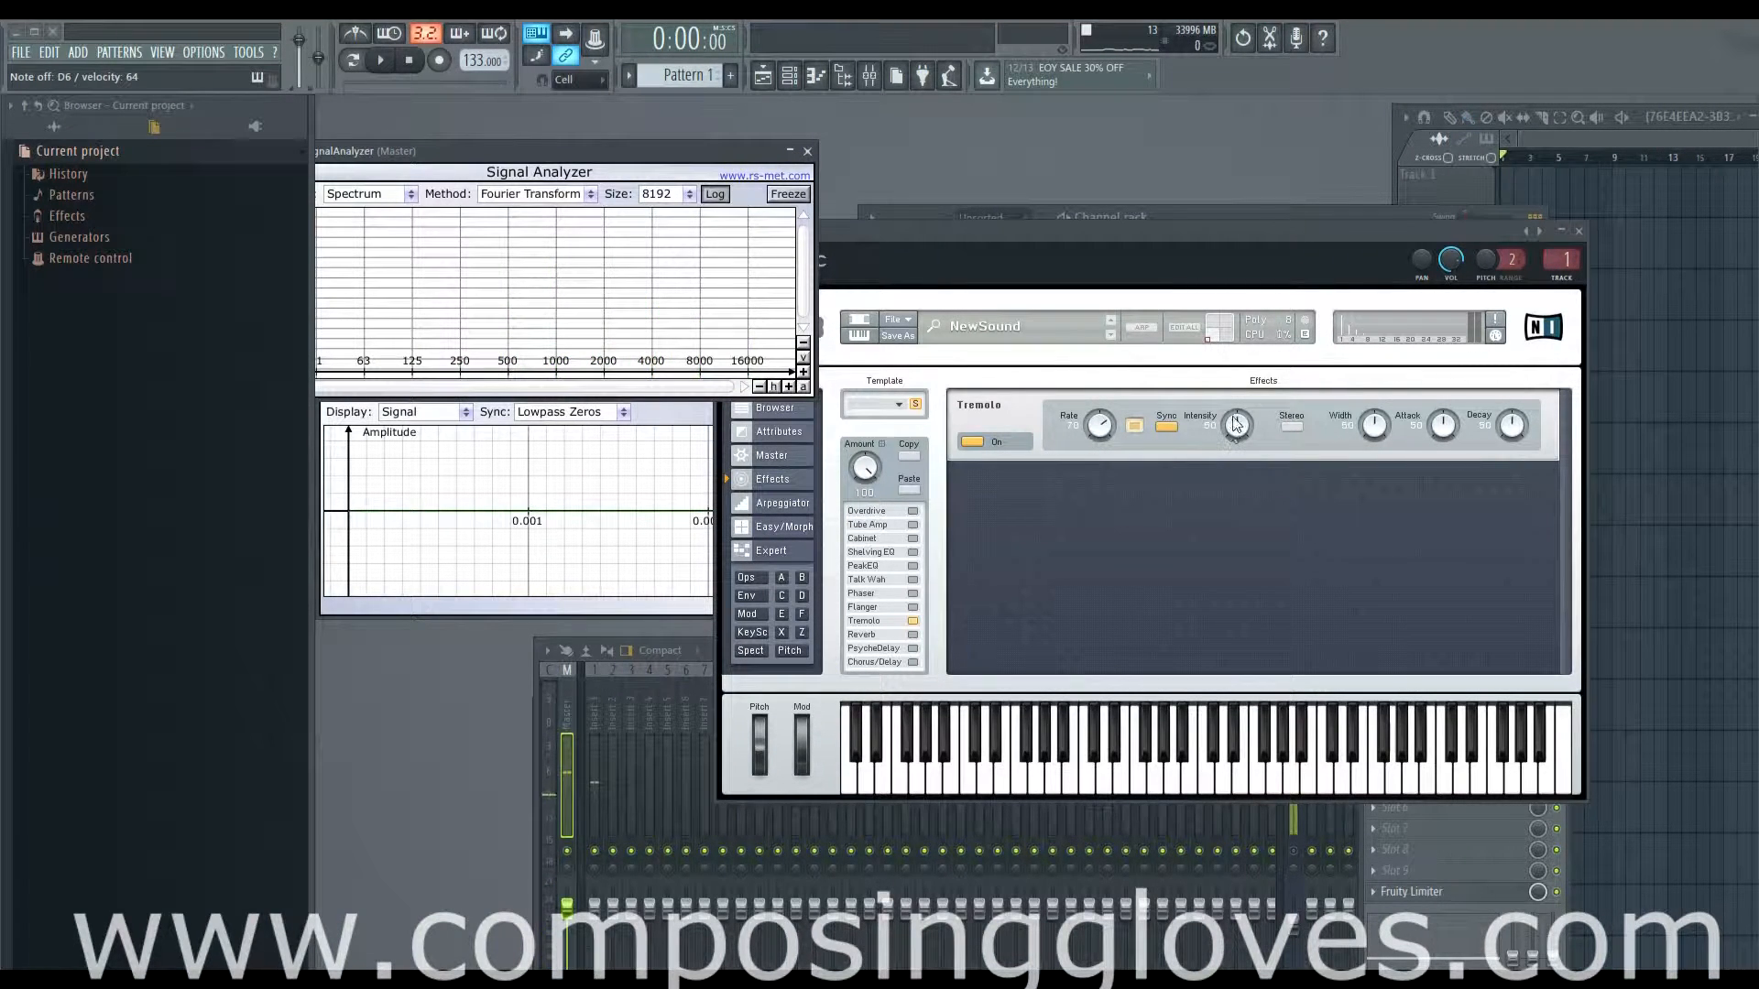
- Sweep the tremolo's Intensity up to 100 while playing chords, leaving it at 41
scroll(1240, 430, up, 2)
mouse_move(1239, 427)
mouse_down()
mouse_move(1239, 500)
mouse_move(1244, 438)
mouse_up()
drag(1237, 426, 1236, 348)
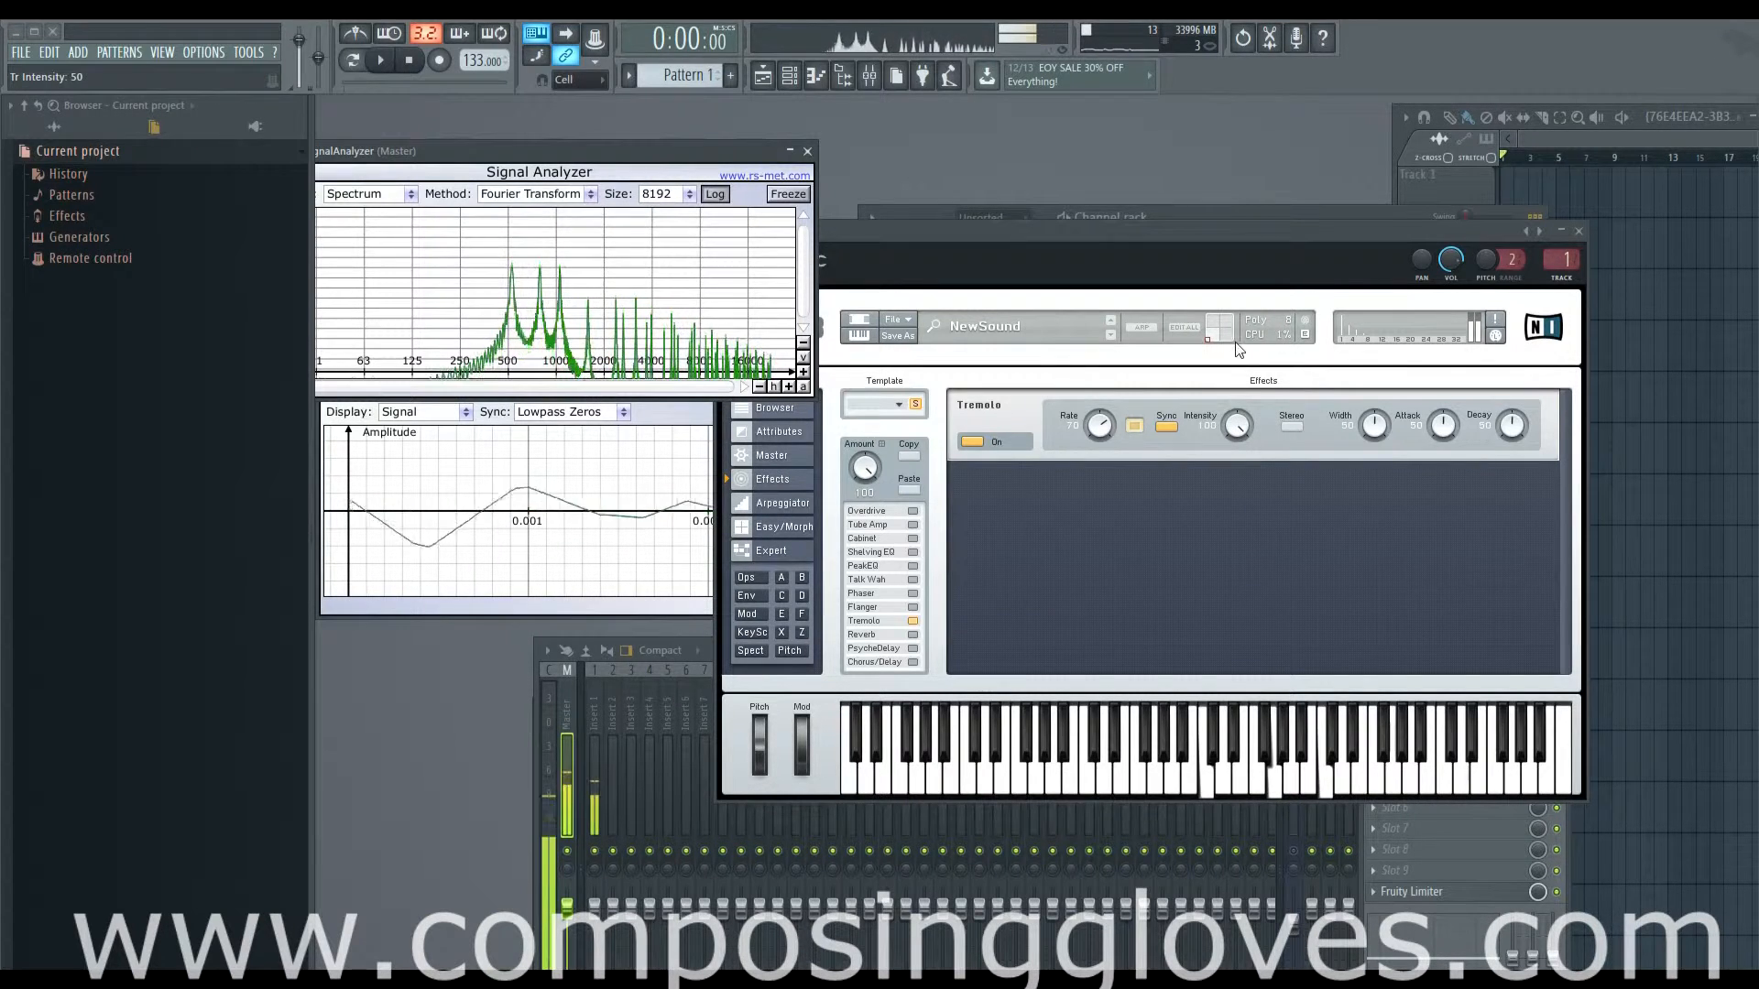
drag(1243, 432, 1231, 394)
- Enable the tremolo's Stereo option, sweep Width low and up to 100, set it to 46, and lower Attack
click(1290, 424)
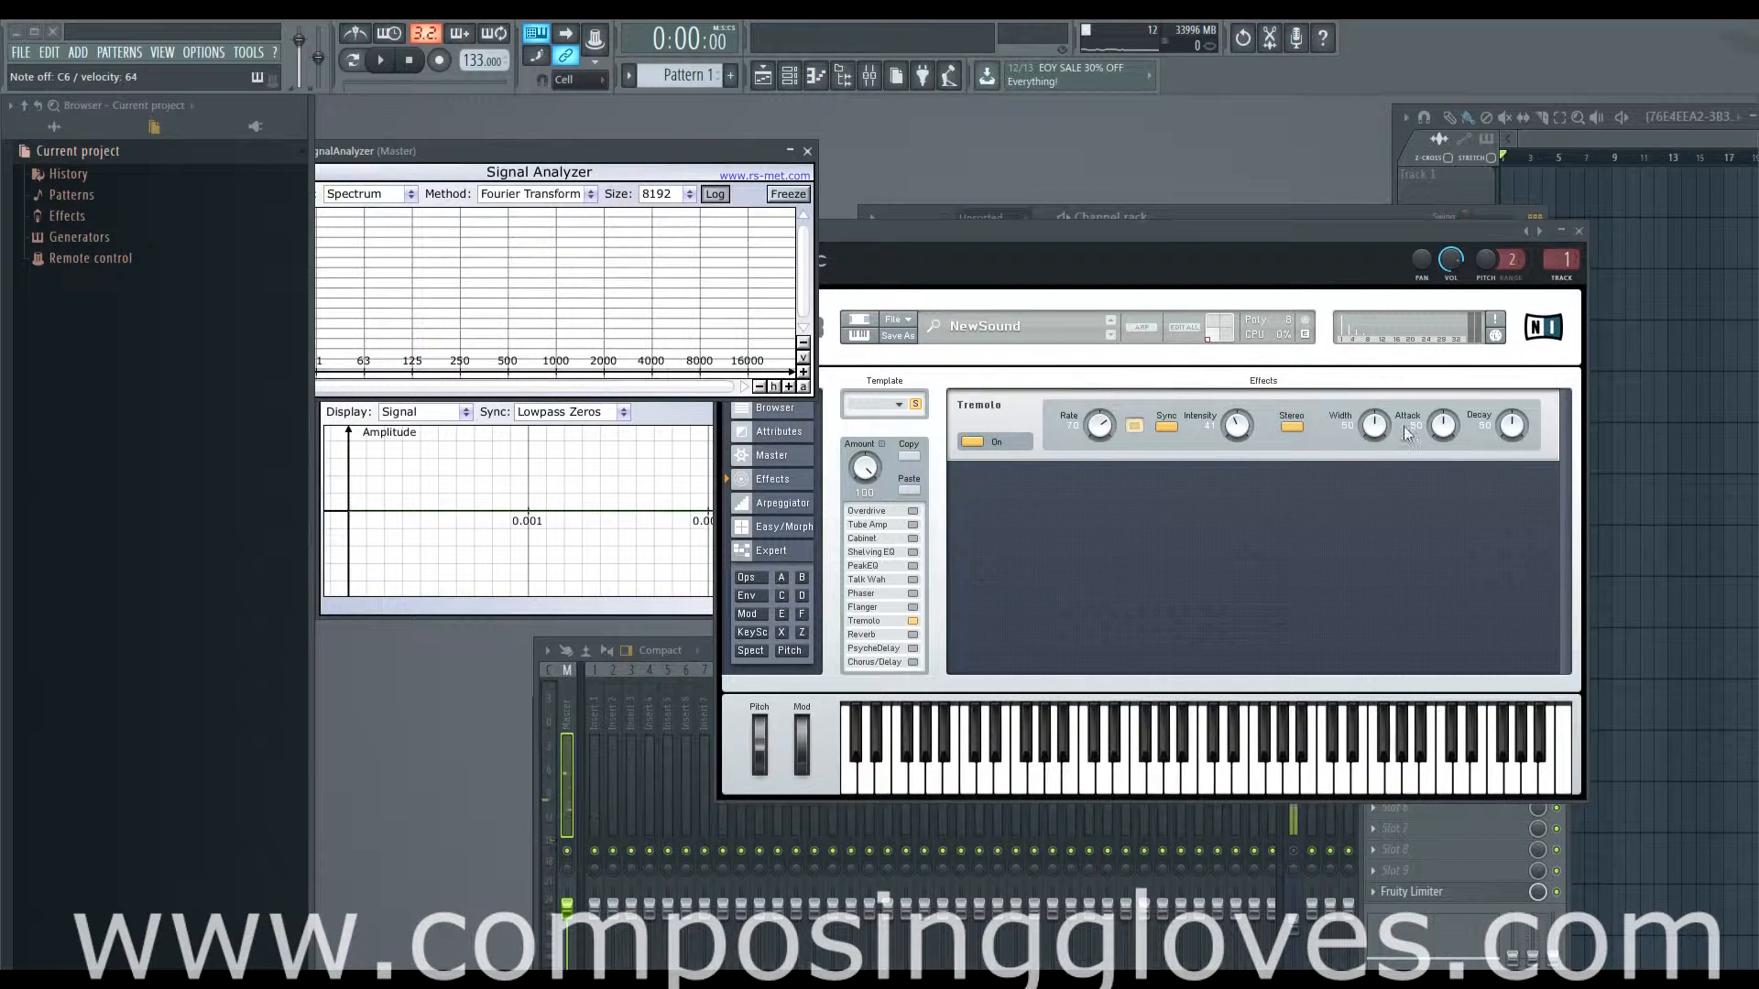
drag(1381, 425, 1368, 460)
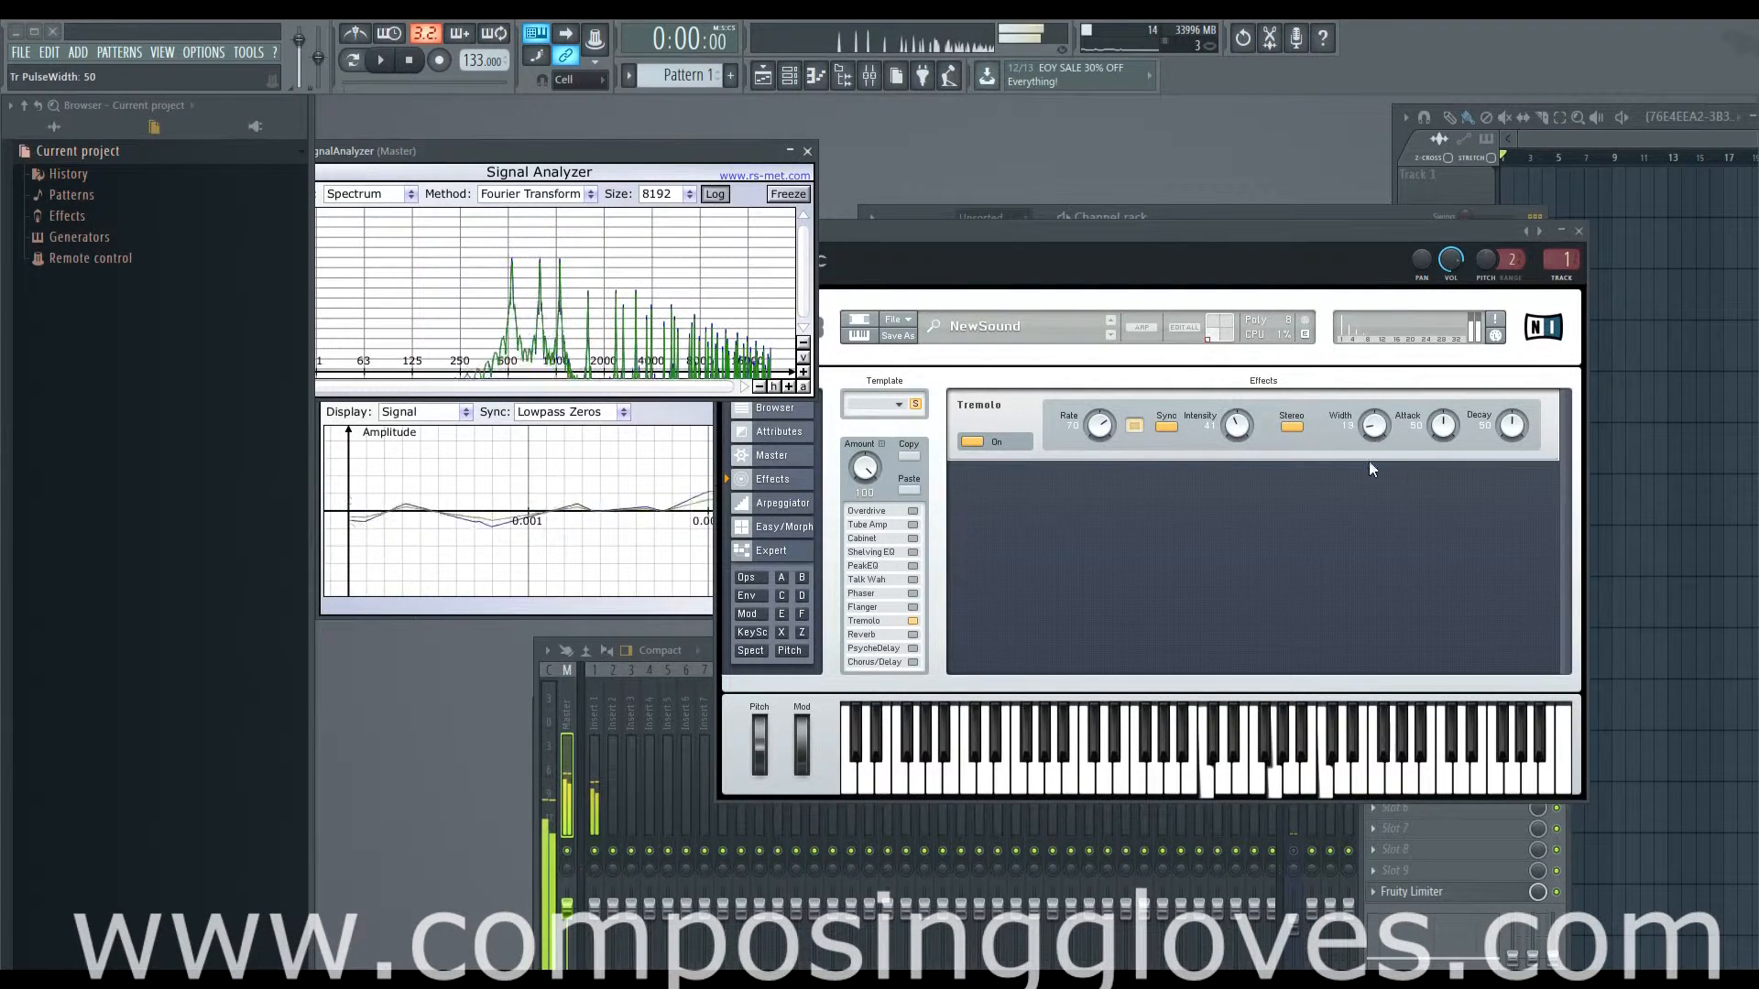
mouse_move(1377, 322)
mouse_down()
mouse_move(1372, 544)
mouse_move(1374, 296)
mouse_up()
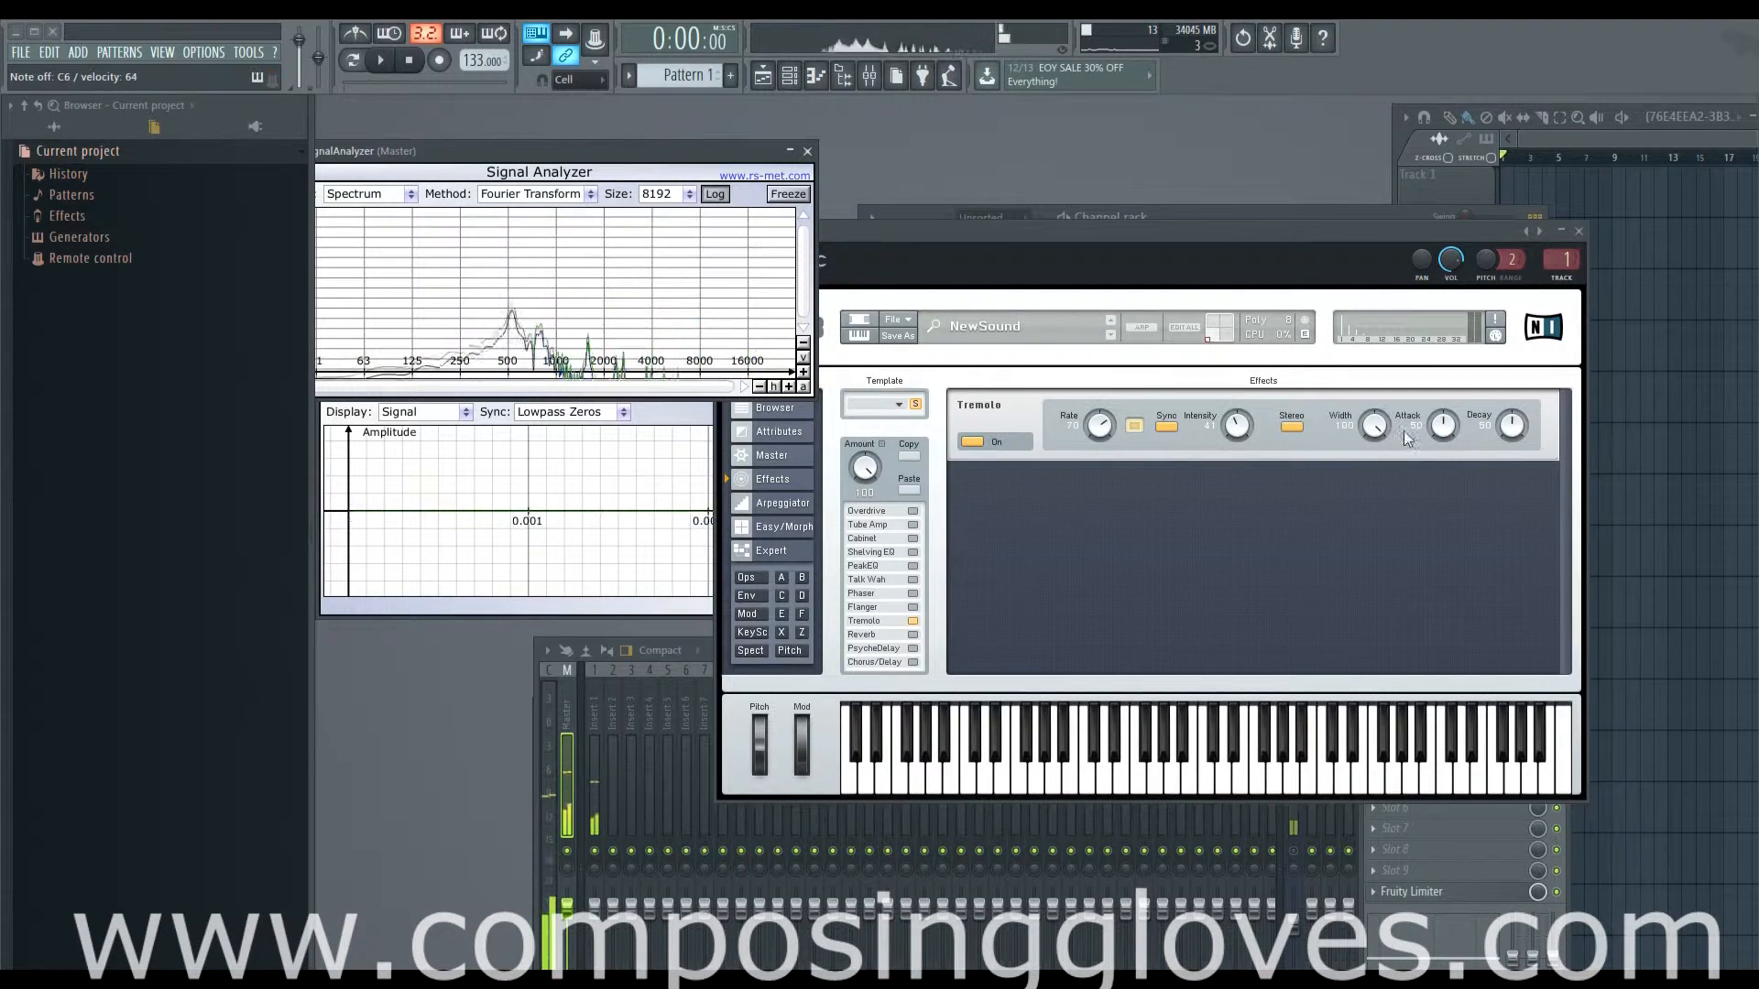
drag(1372, 429, 1384, 505)
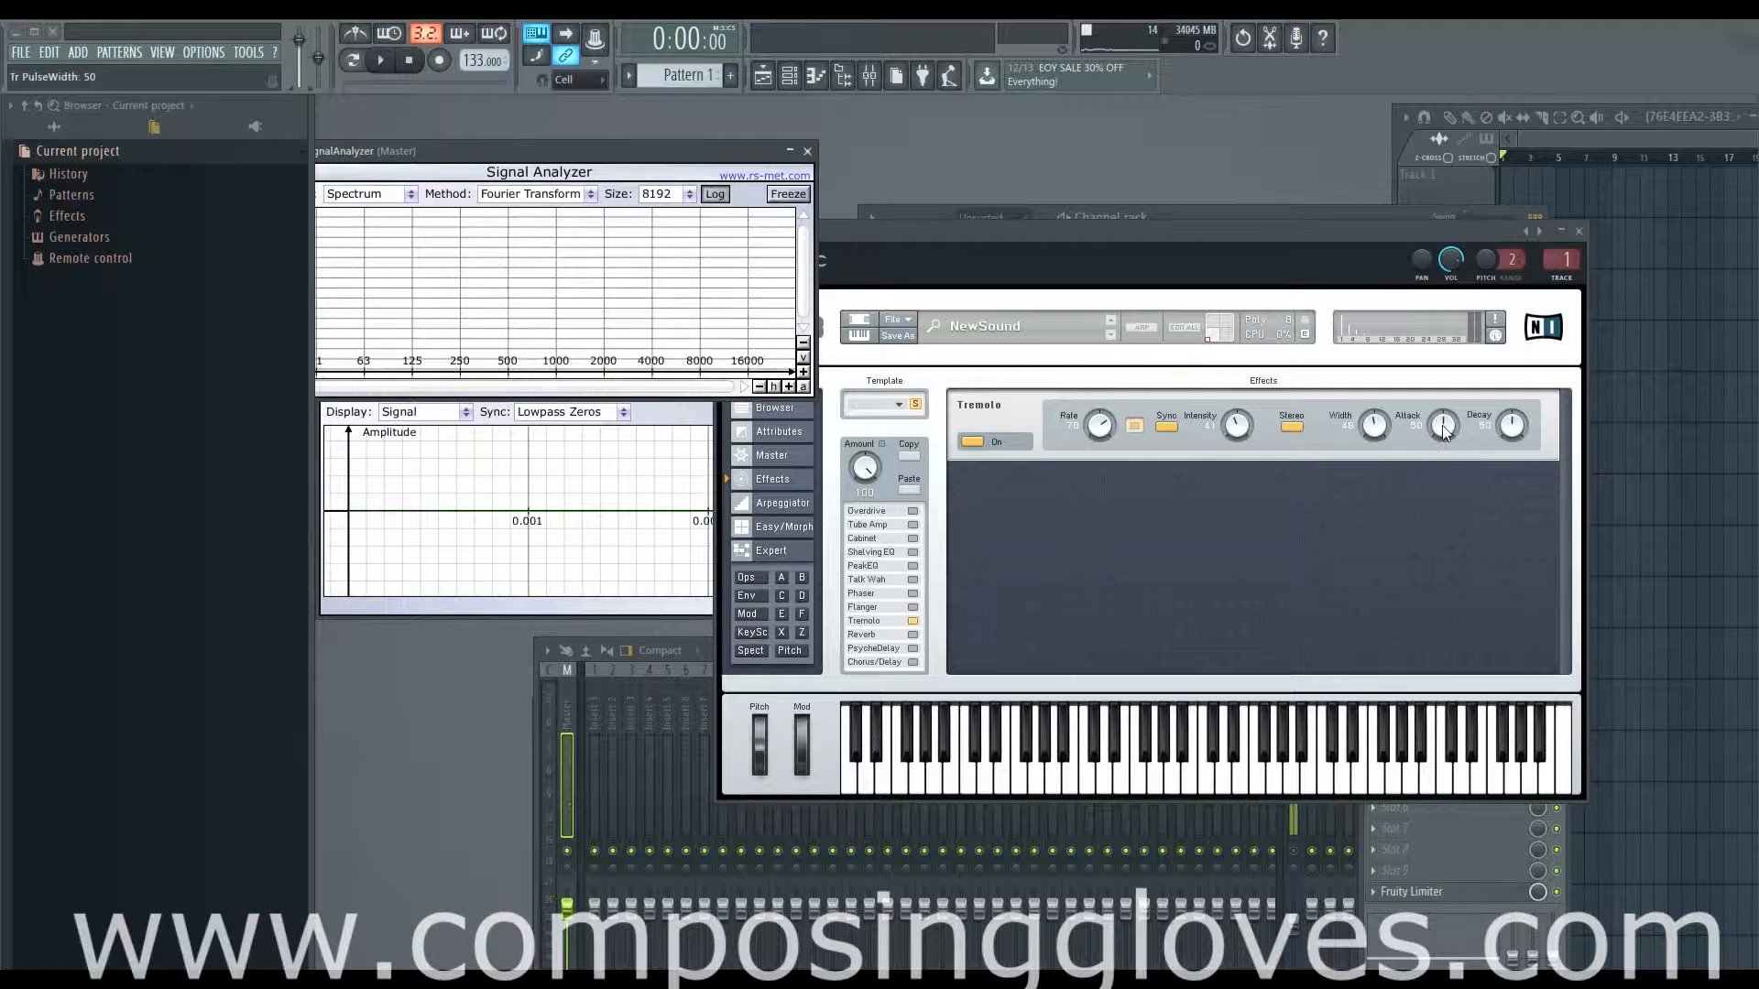
drag(1442, 425, 1442, 511)
- Try an attack time of 0.141 on operator Z's envelope, shorten it to 0.001, and return to the effects page
click(801, 632)
drag(998, 406, 1004, 372)
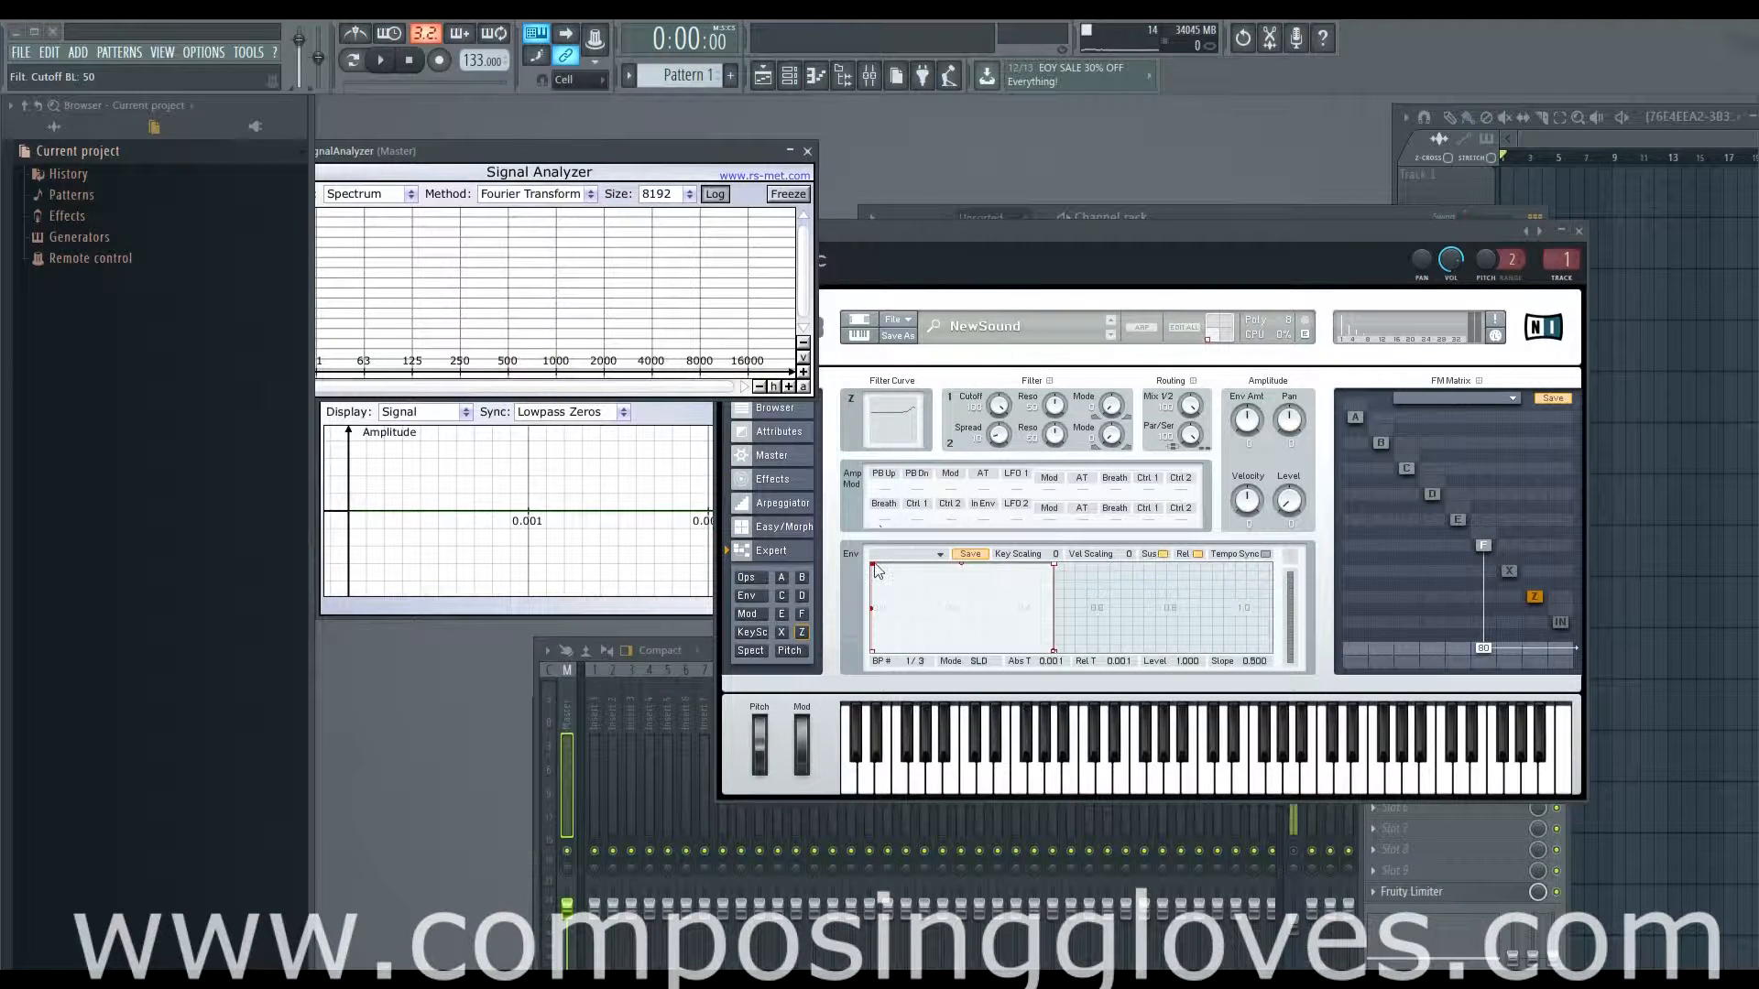
drag(872, 563, 925, 562)
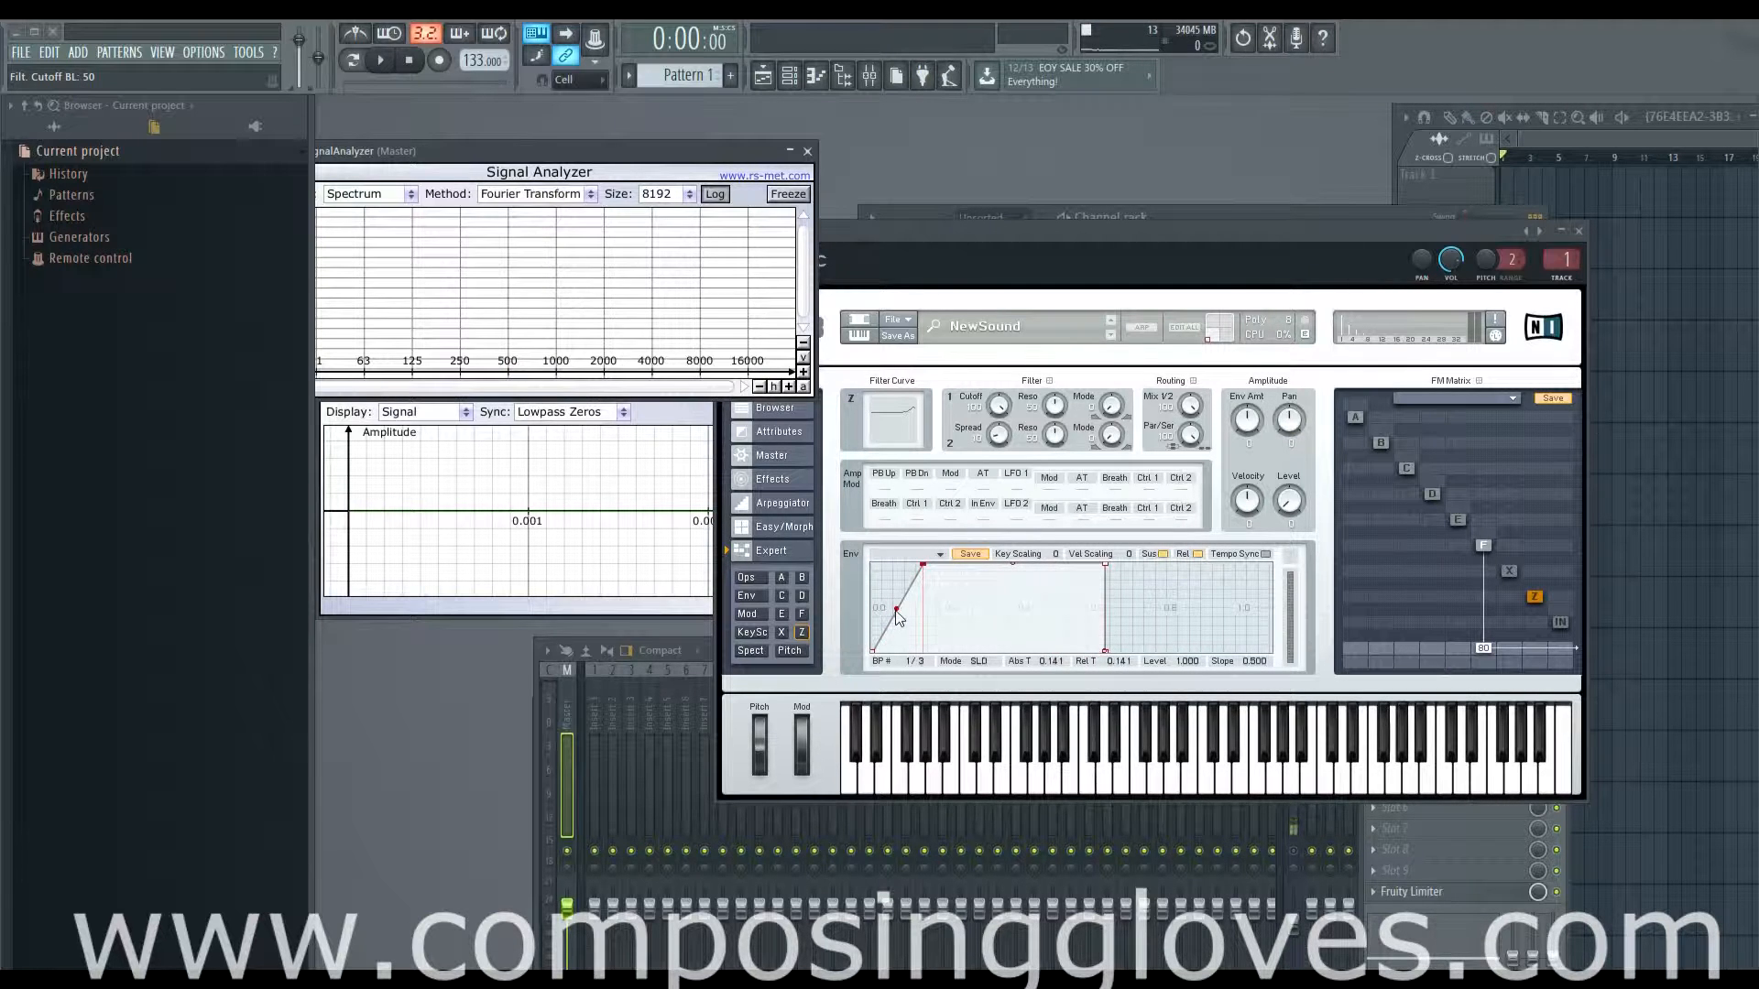
drag(921, 564, 865, 550)
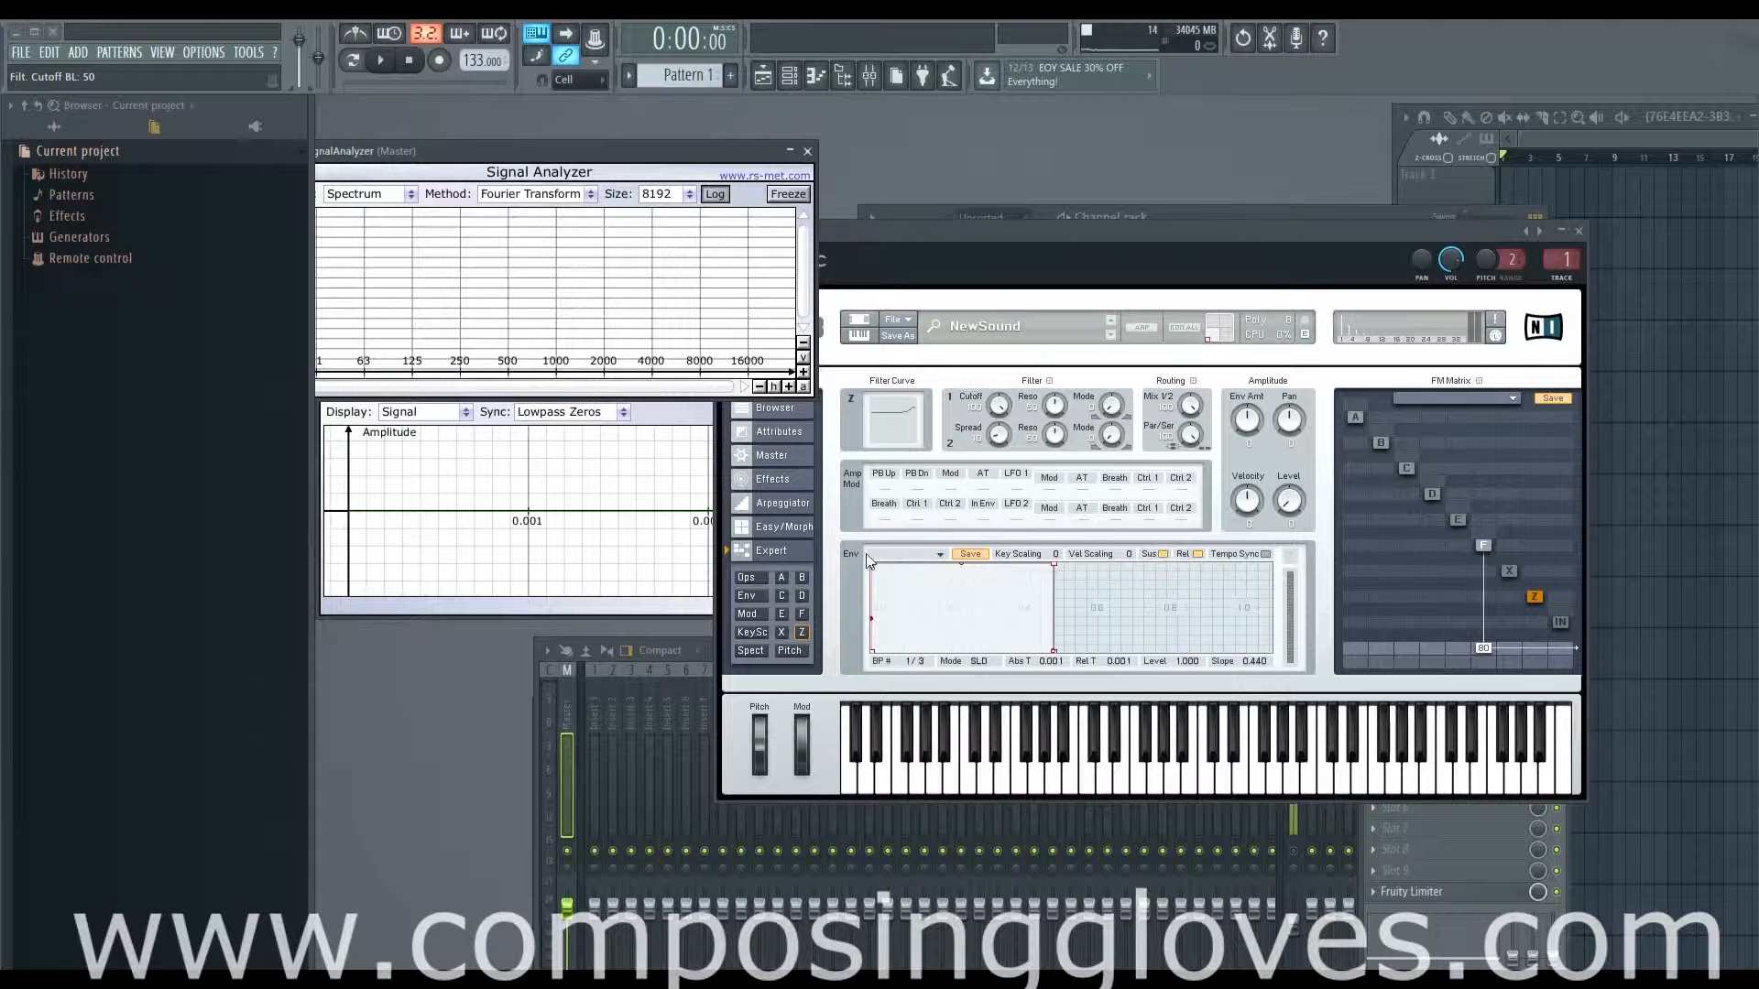
click(780, 453)
click(782, 436)
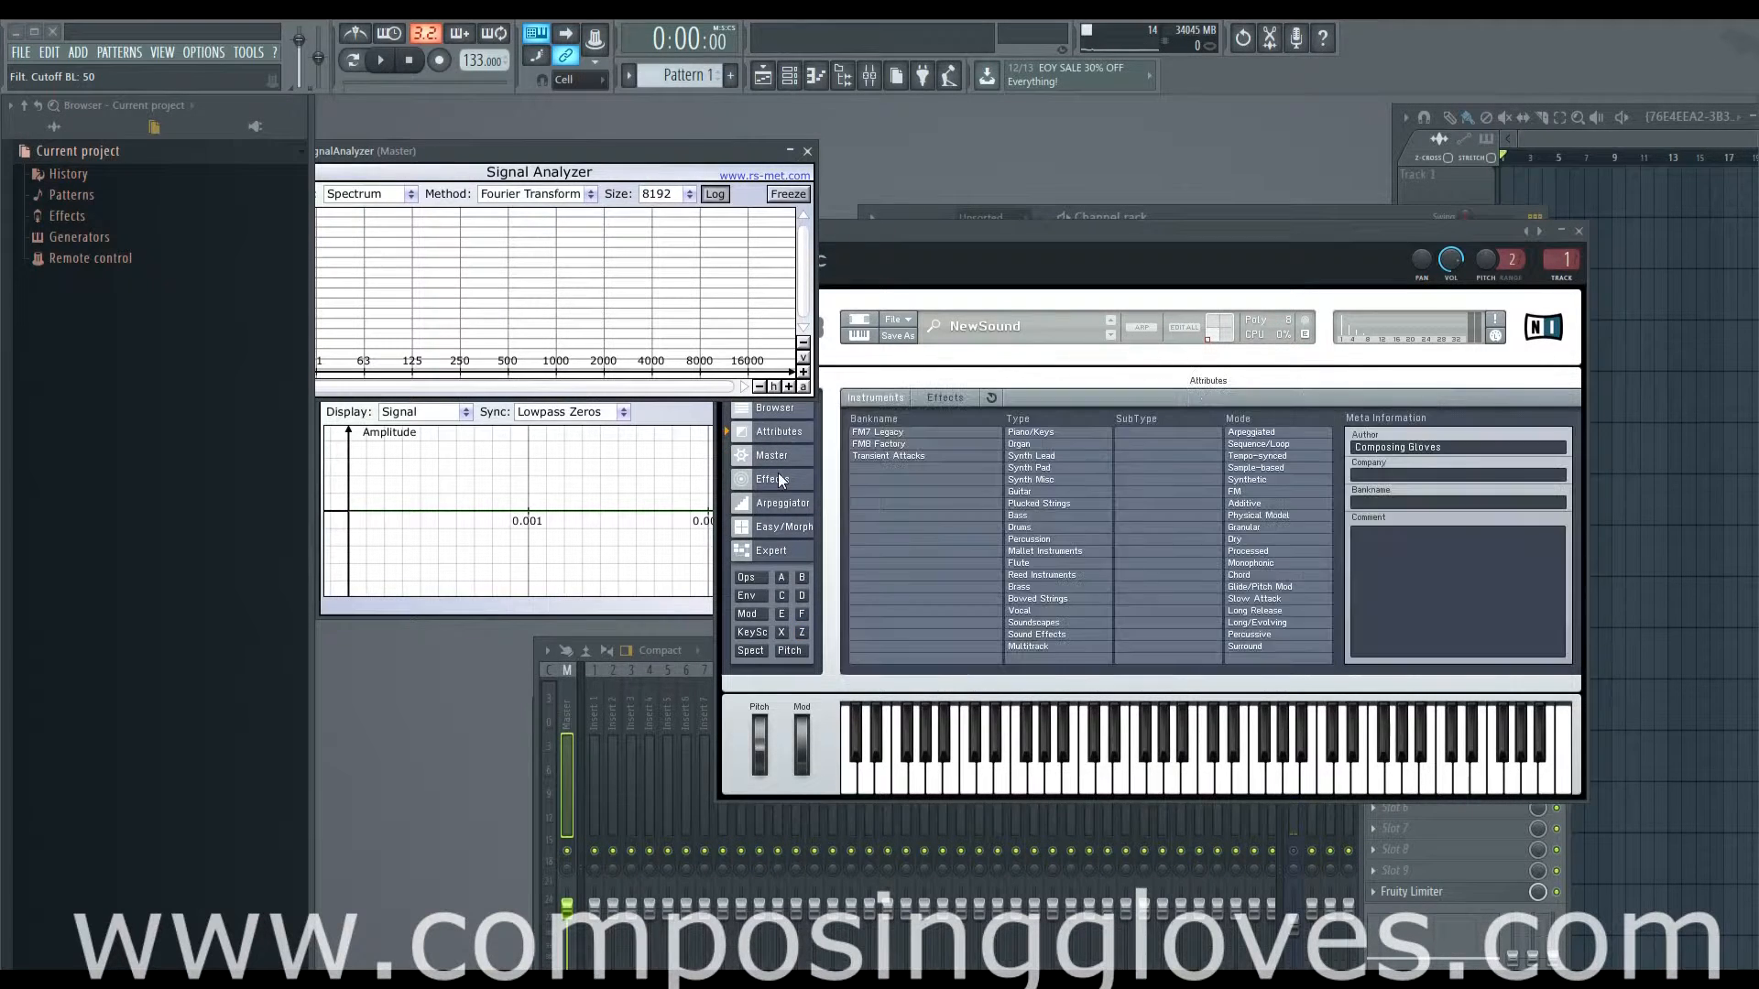
click(778, 478)
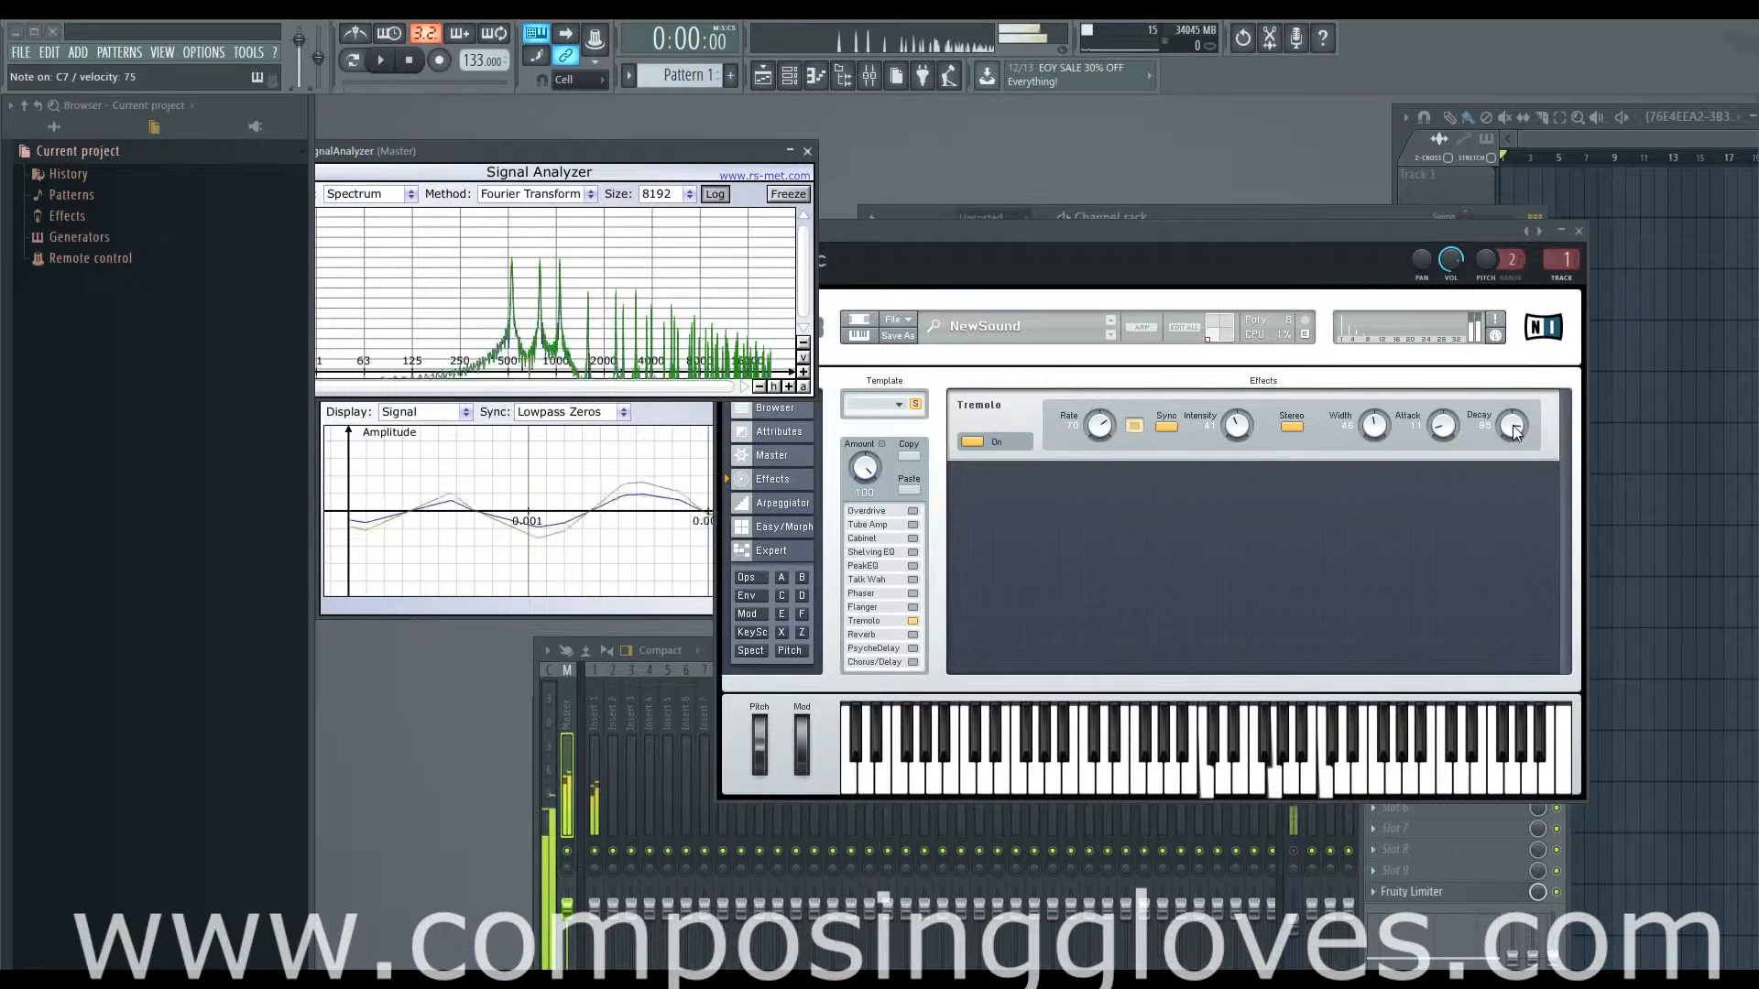
- Lower the tremolo's Decay to its minimum
drag(1513, 433, 1511, 498)
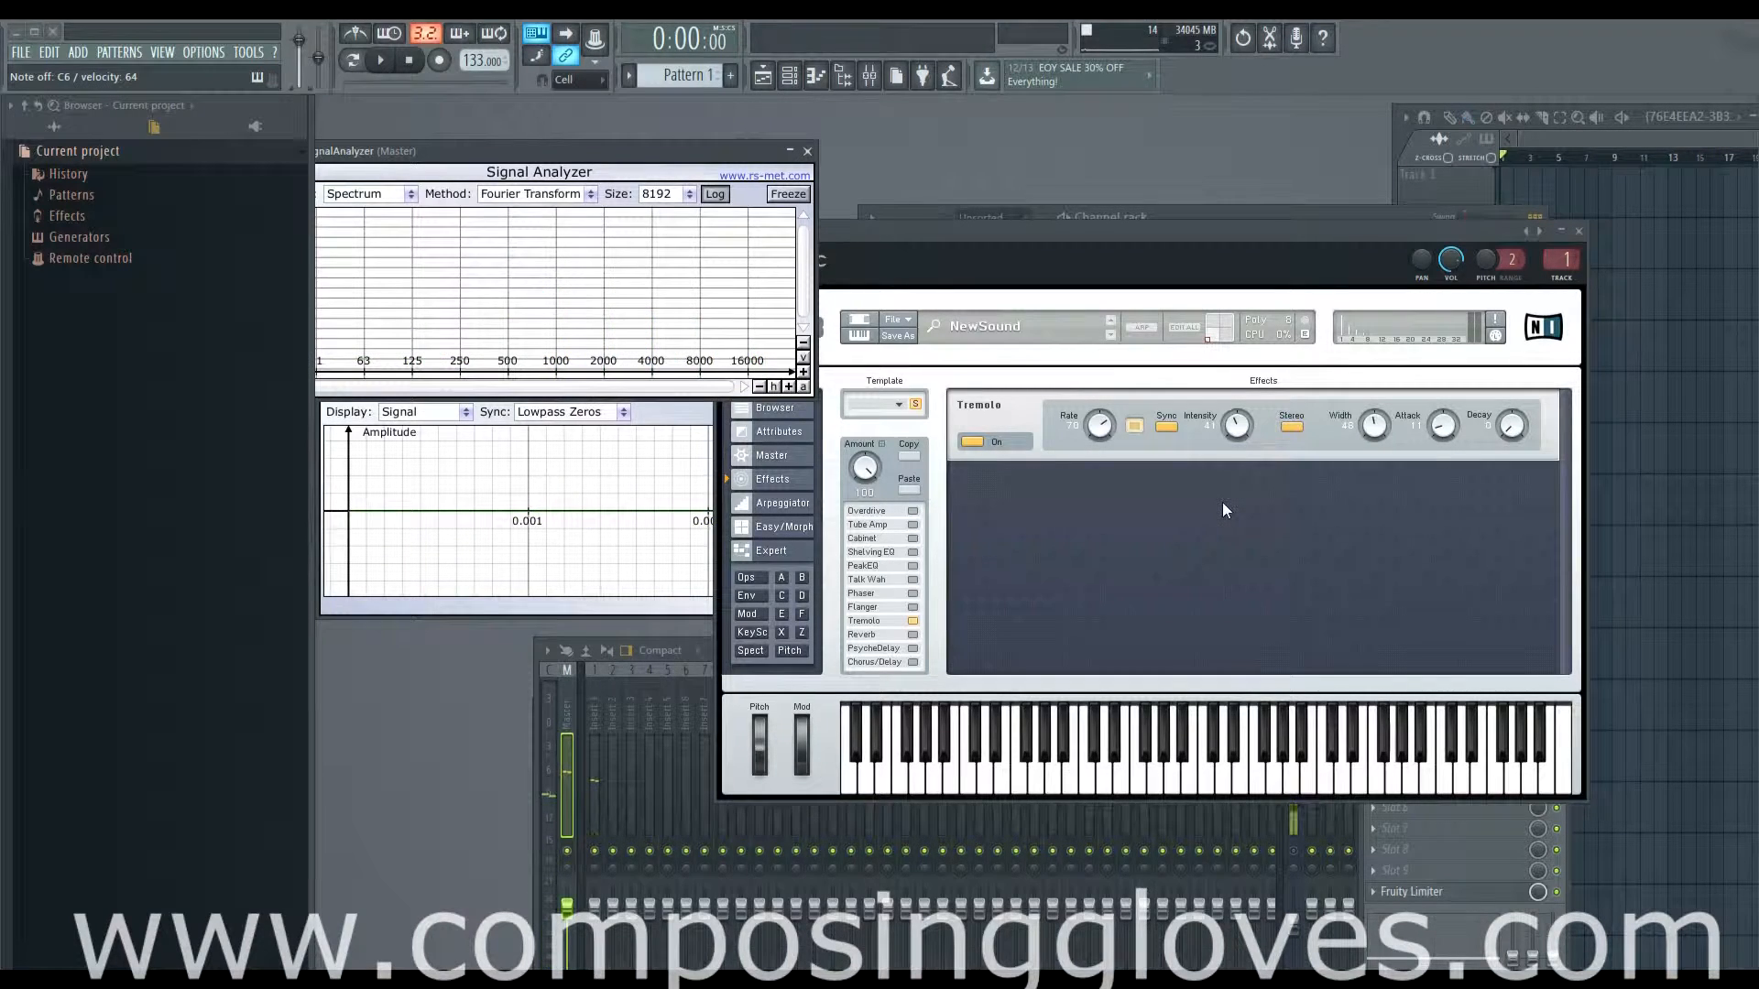
- Try a 0.045 attack and a longer release on operator Z's envelope, shorten both to 0.001, and return to the effects page
click(773, 549)
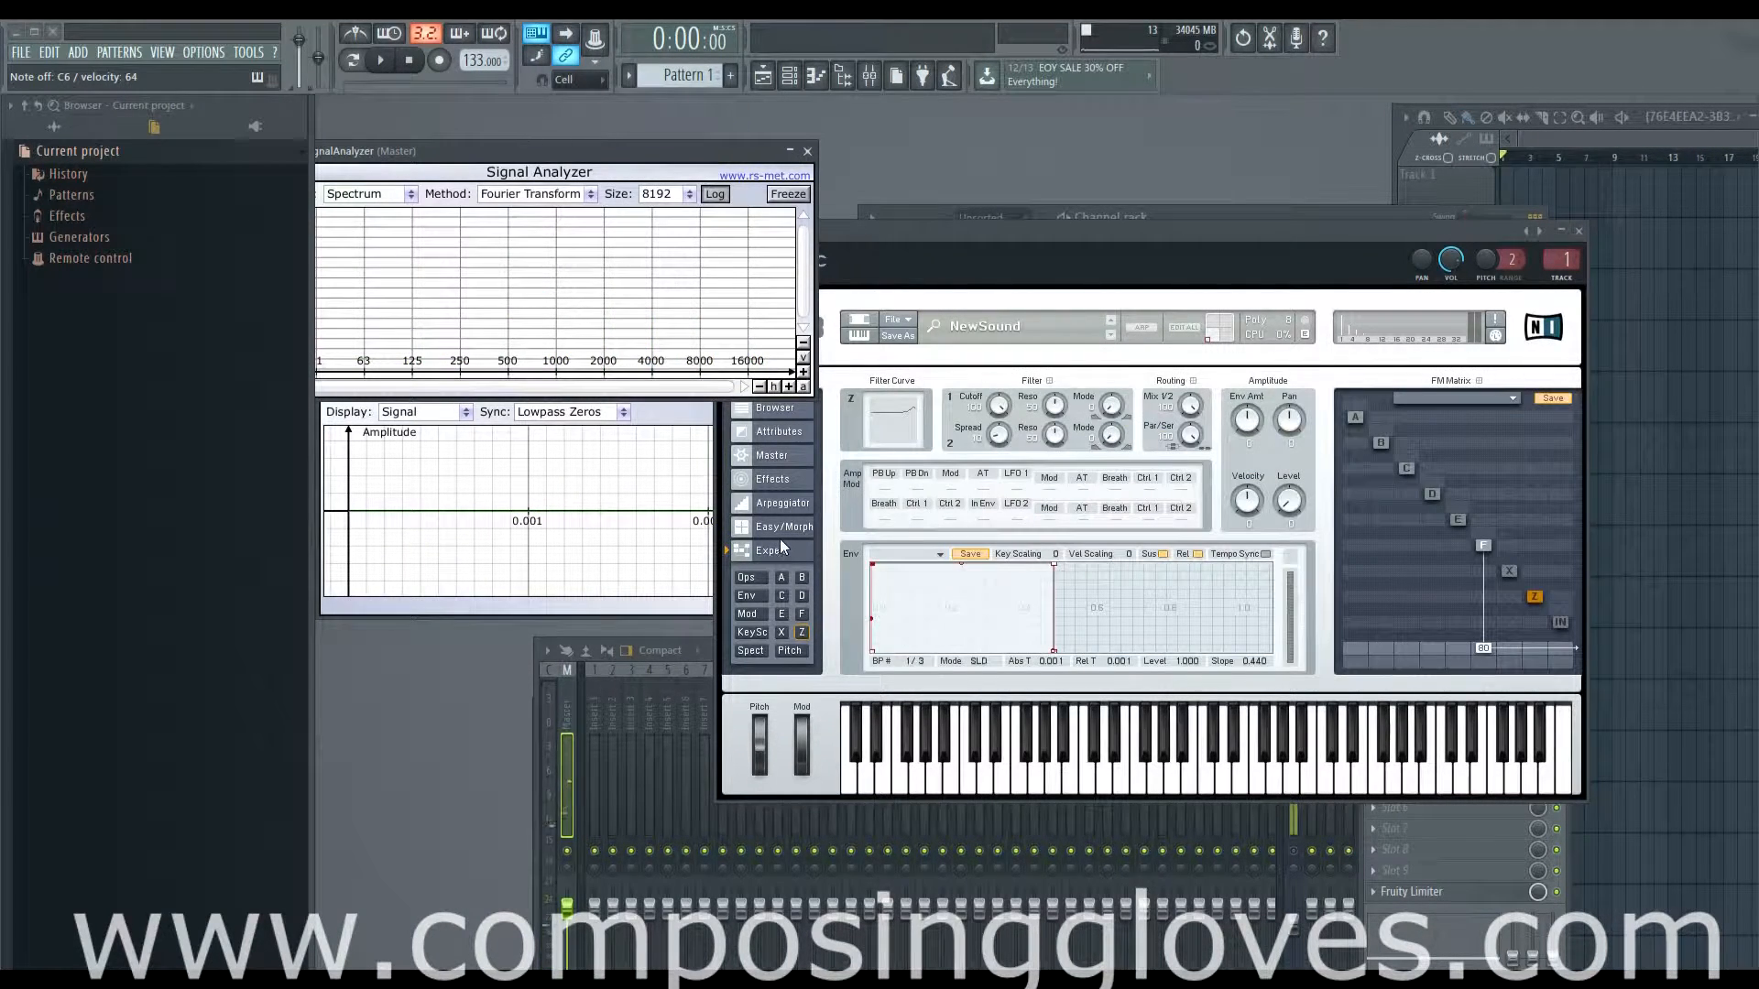
mouse_move(1055, 651)
mouse_down()
mouse_move(1087, 654)
mouse_move(1041, 674)
mouse_up()
click(873, 567)
drag(872, 568, 888, 565)
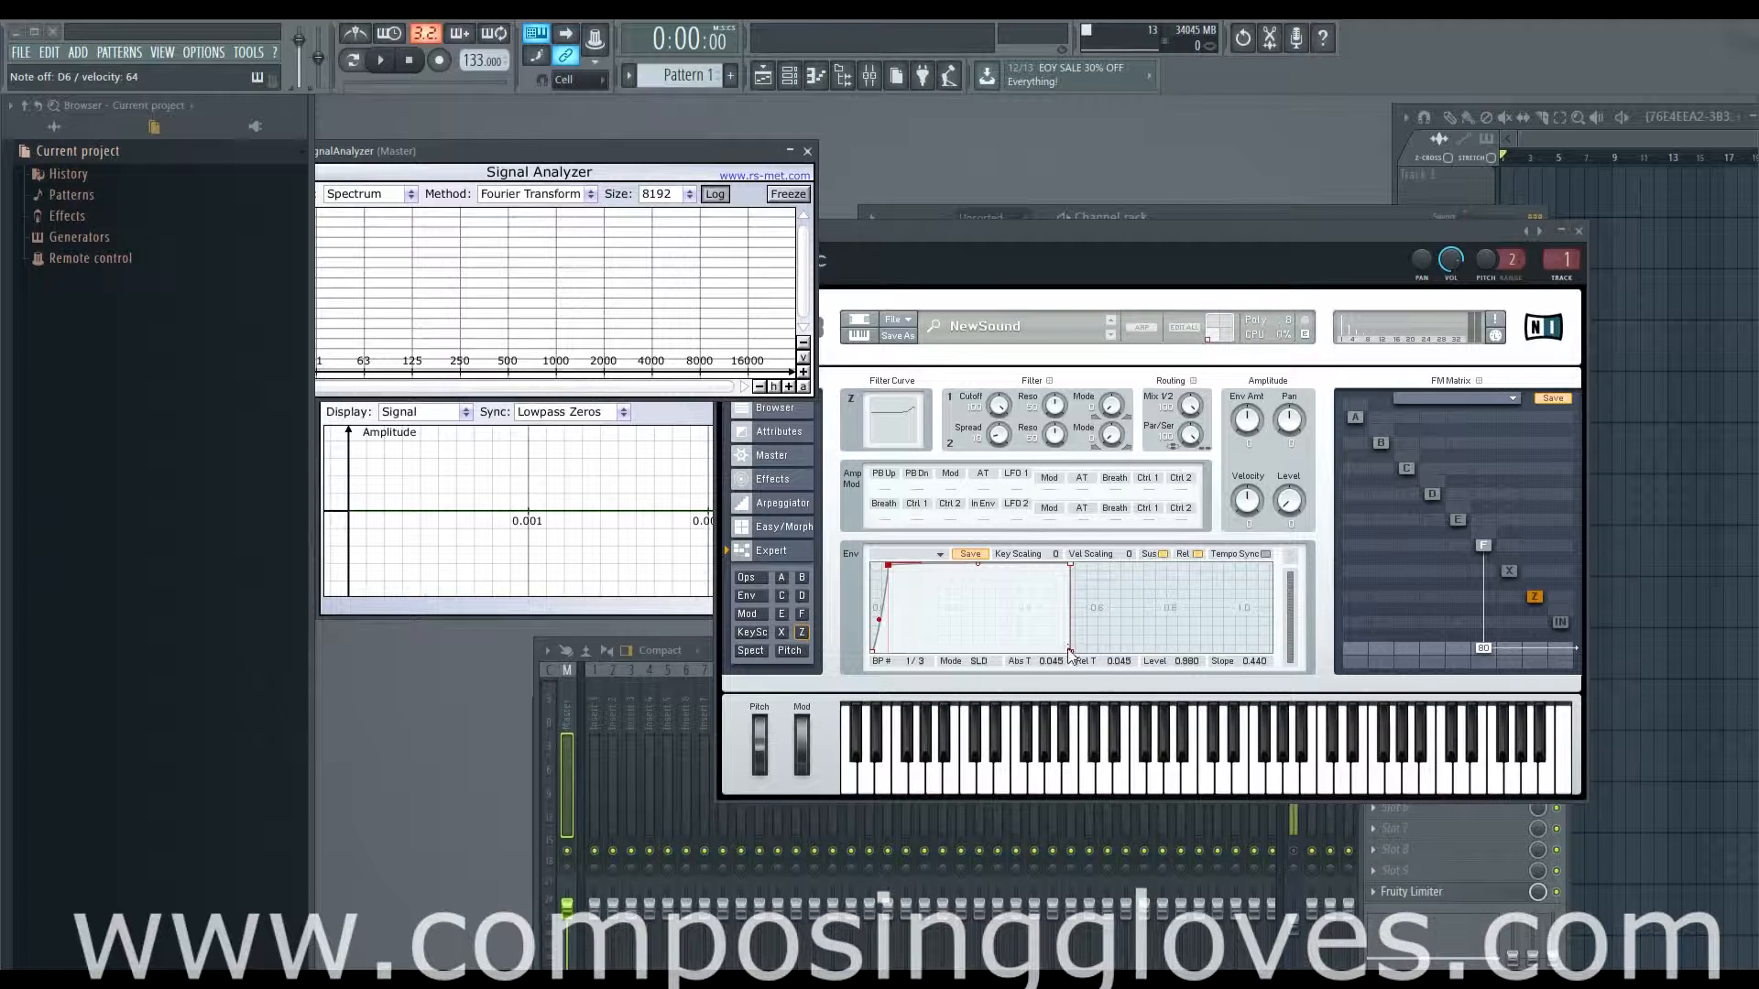
drag(1075, 650, 1111, 651)
drag(1112, 652, 1045, 681)
drag(887, 565, 846, 554)
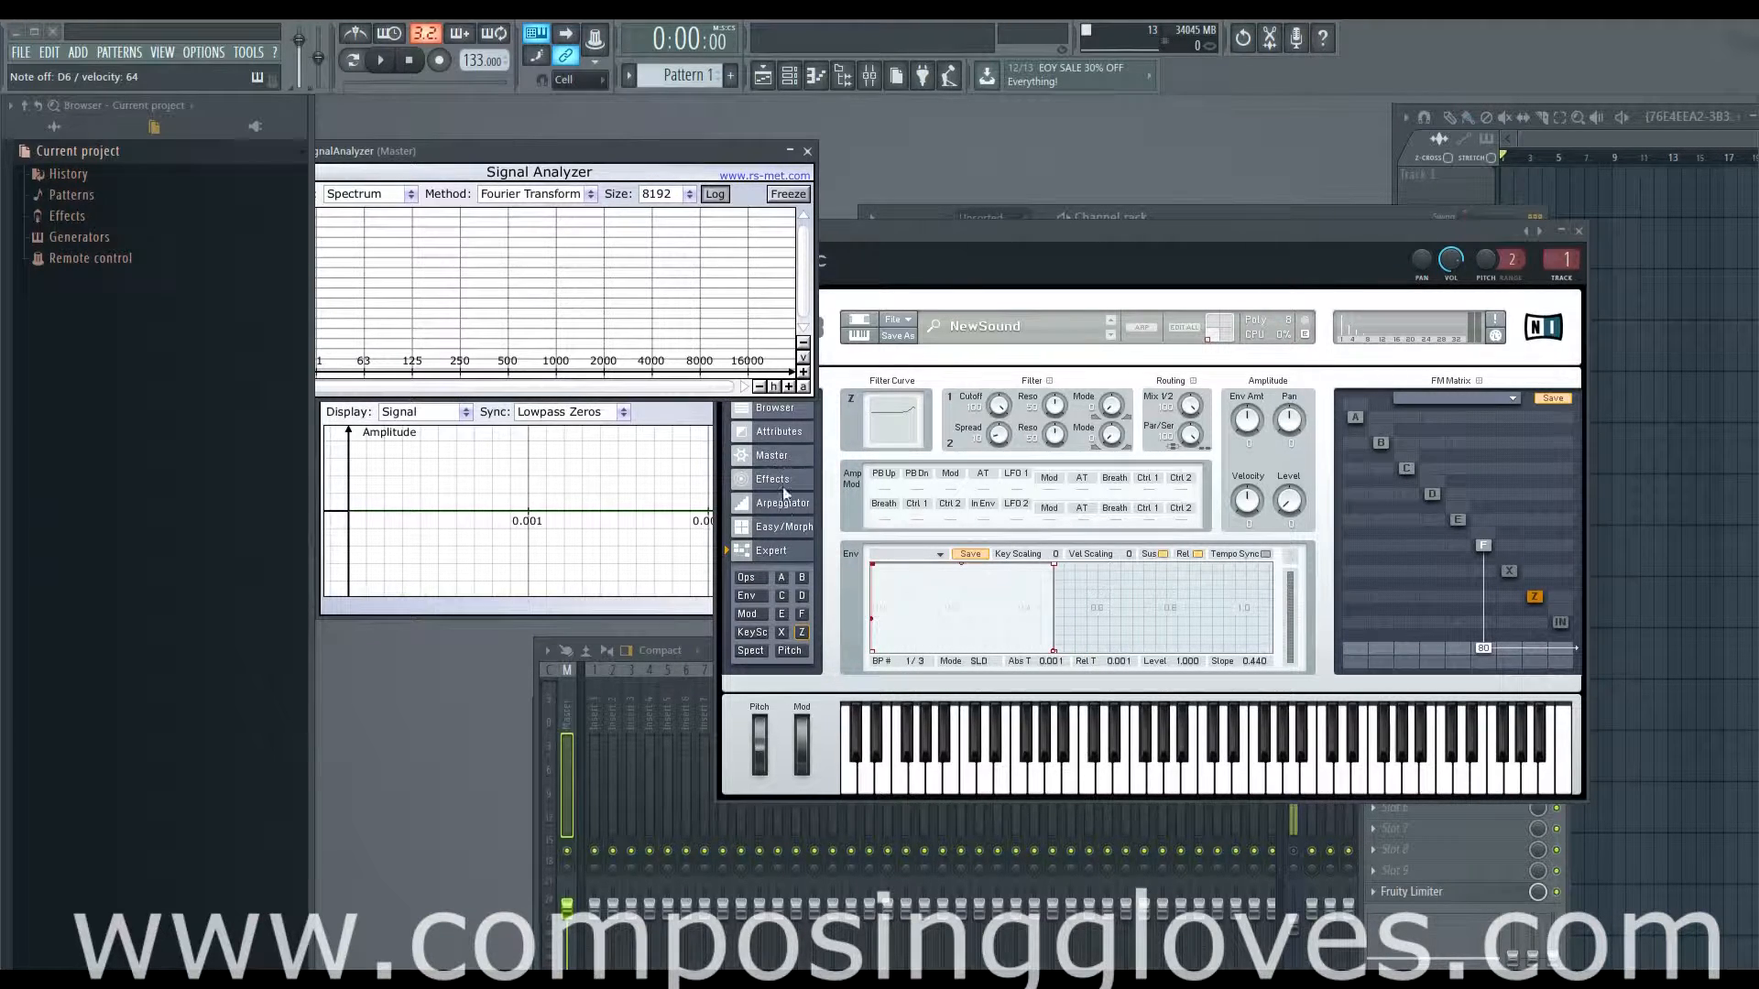
click(774, 454)
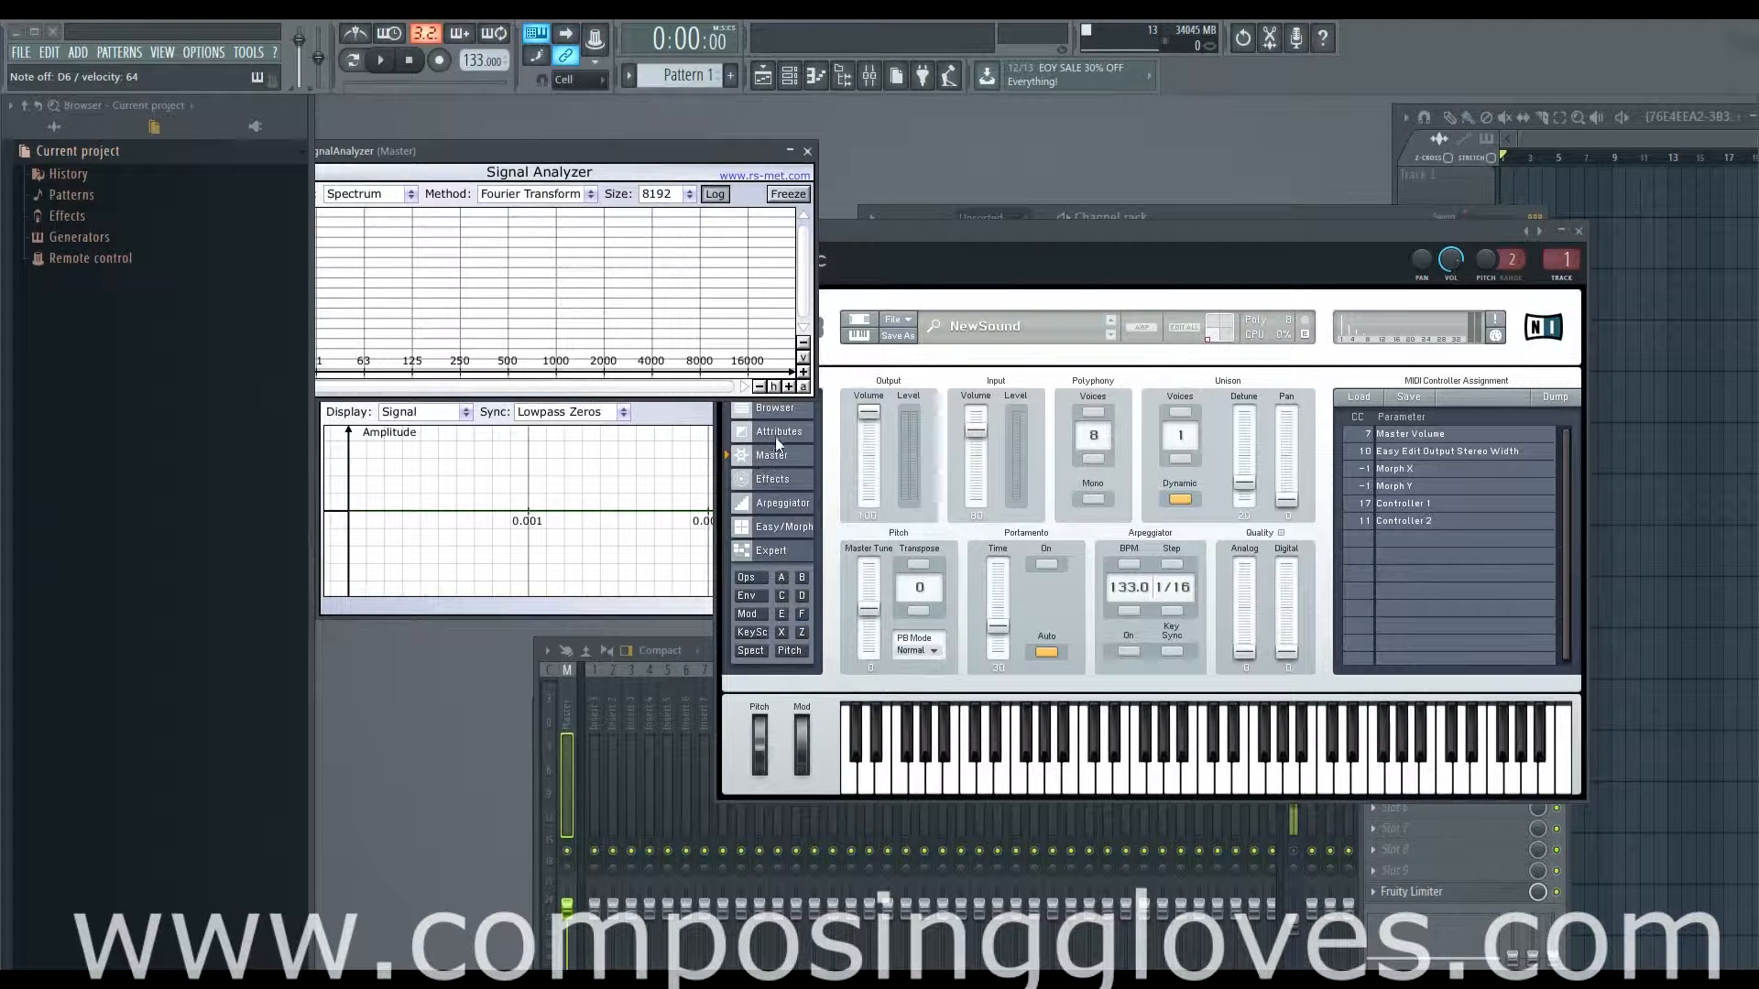
click(783, 482)
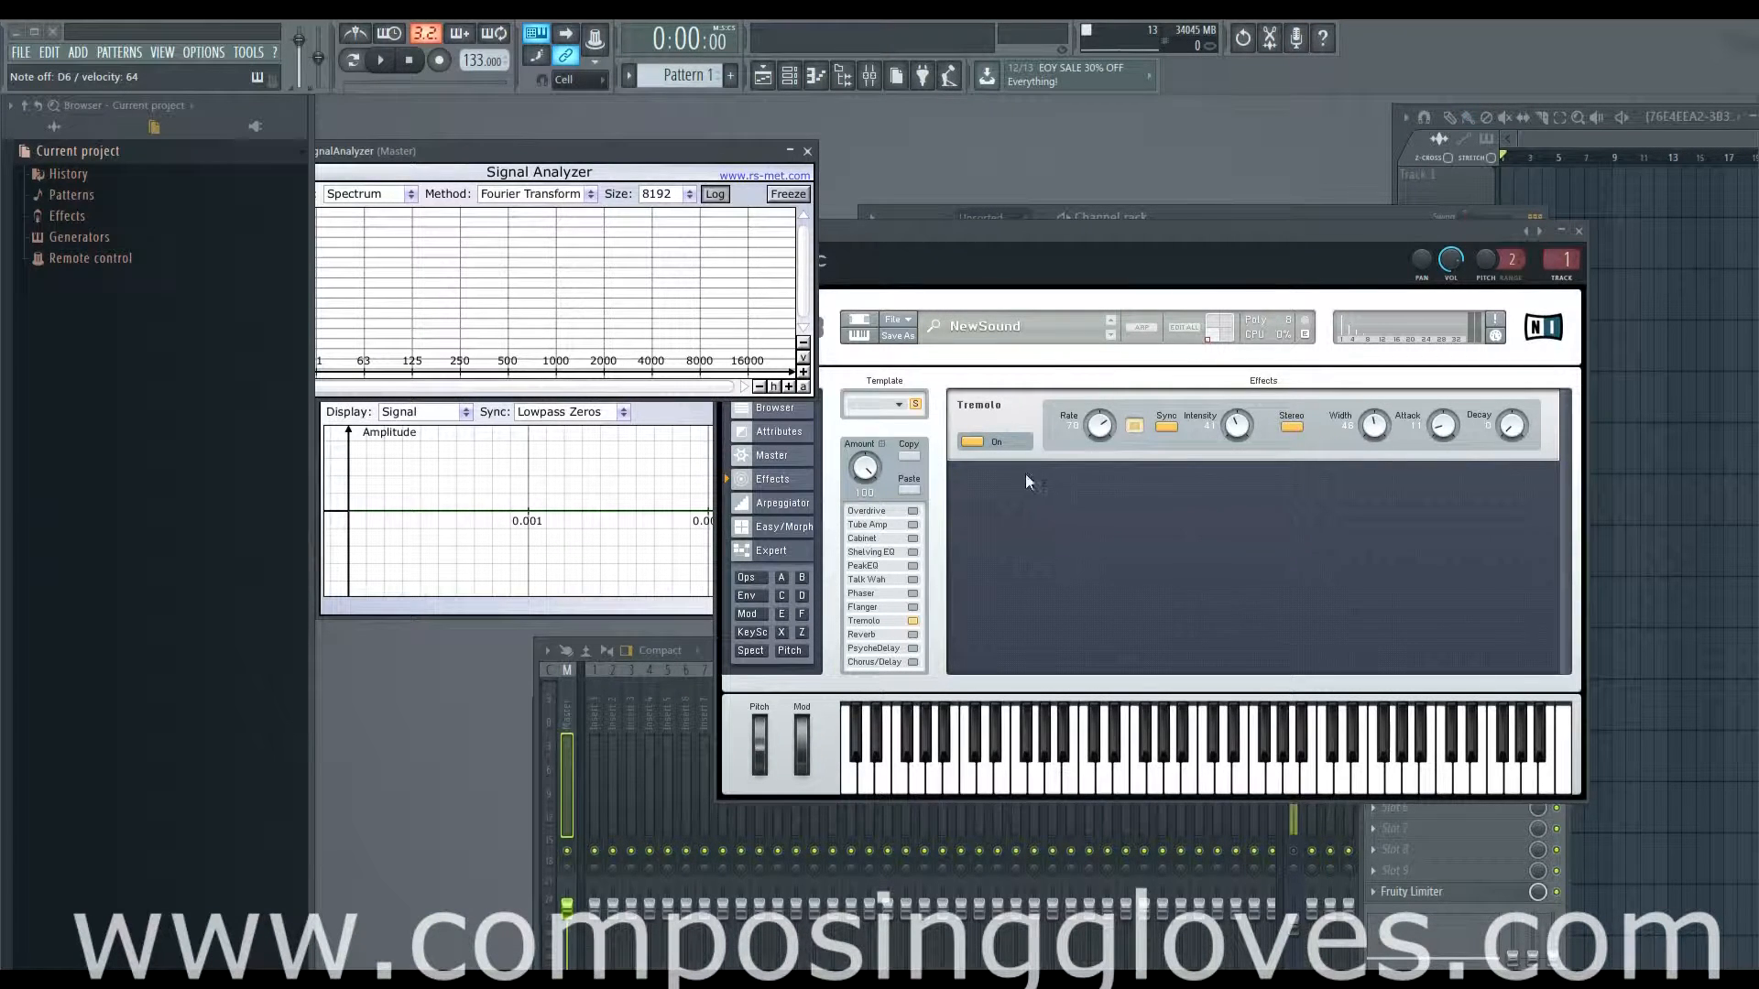
- Replace the tremolo with the reverb effect and sweep its Treble while playing notes, returning it to 50
click(969, 444)
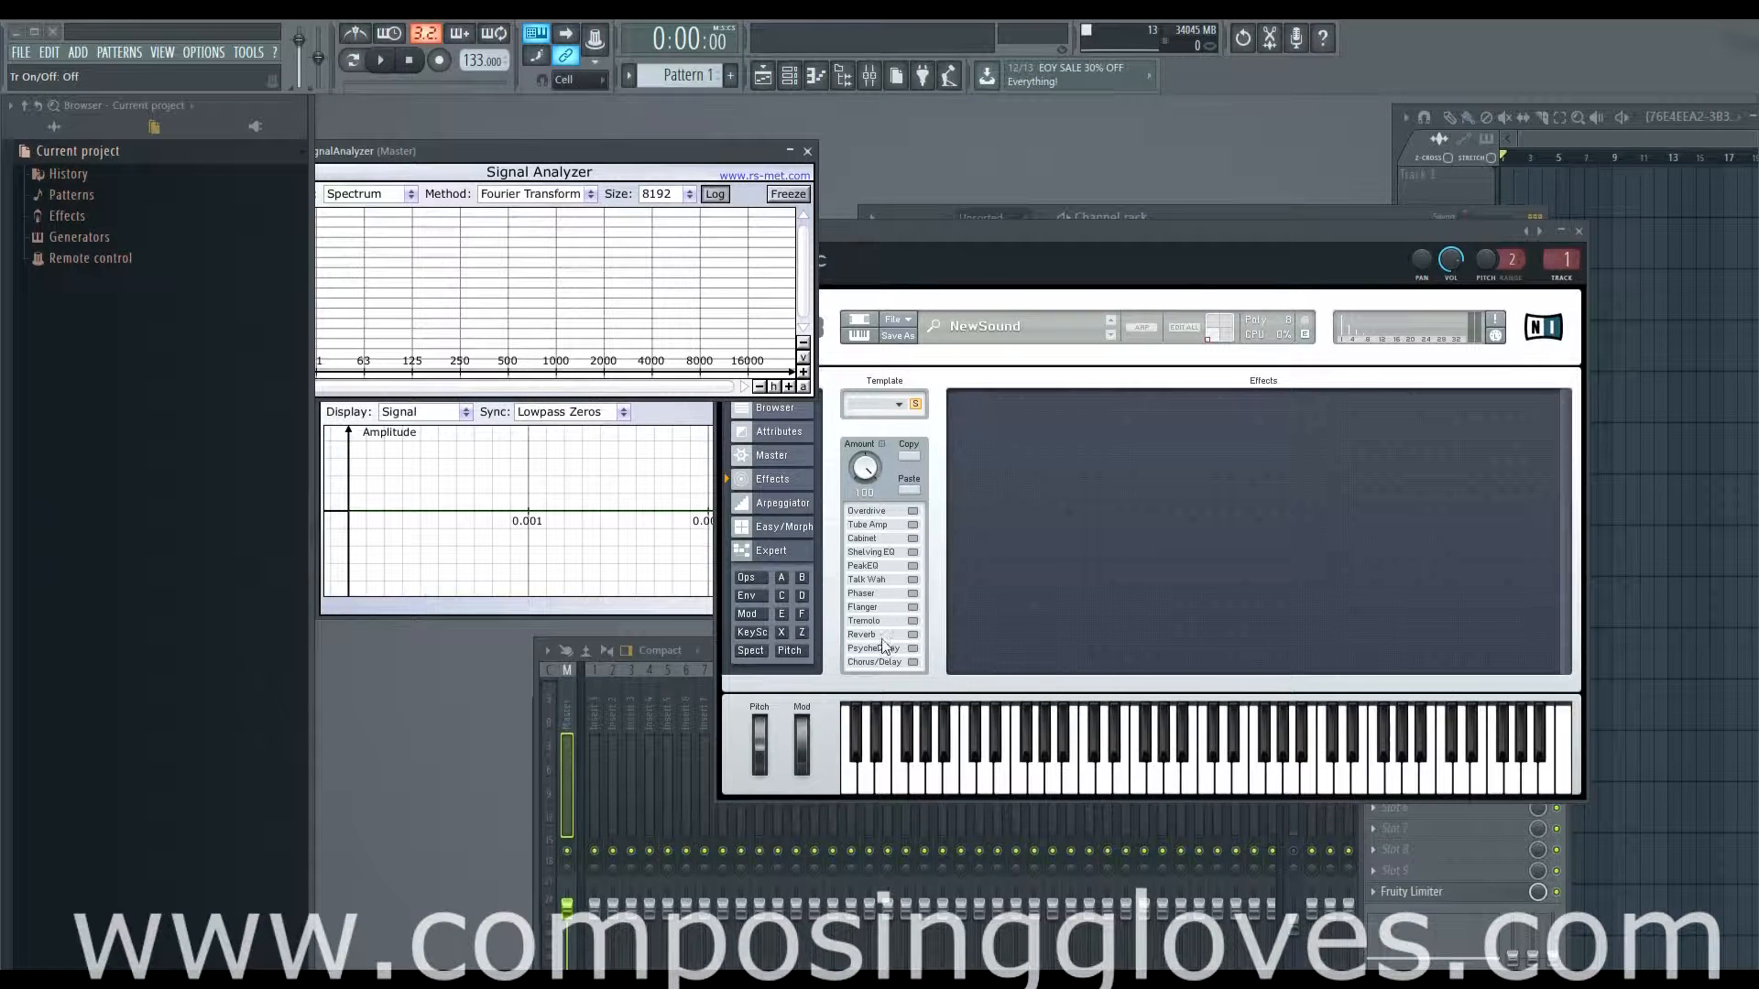
click(913, 634)
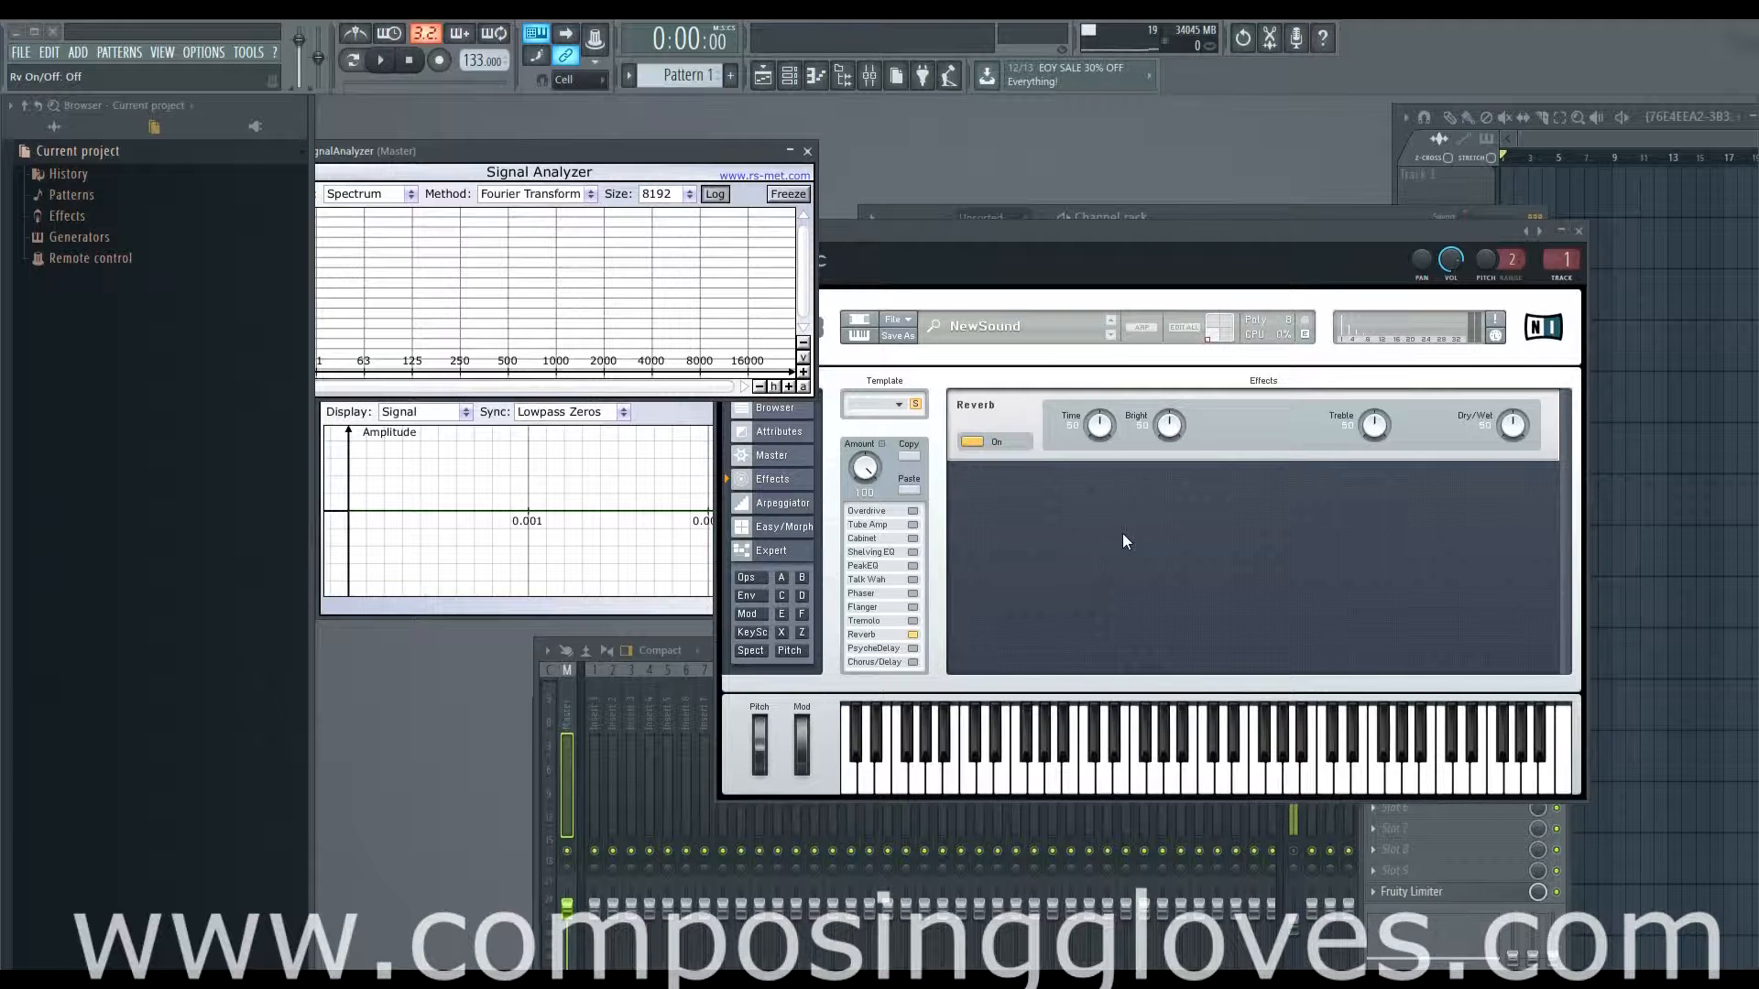
key(e)
drag(1372, 429, 1381, 430)
drag(1373, 458, 1389, 640)
mouse_move(1376, 430)
mouse_down()
mouse_move(1370, 397)
mouse_move(1377, 424)
mouse_up()
key(w)
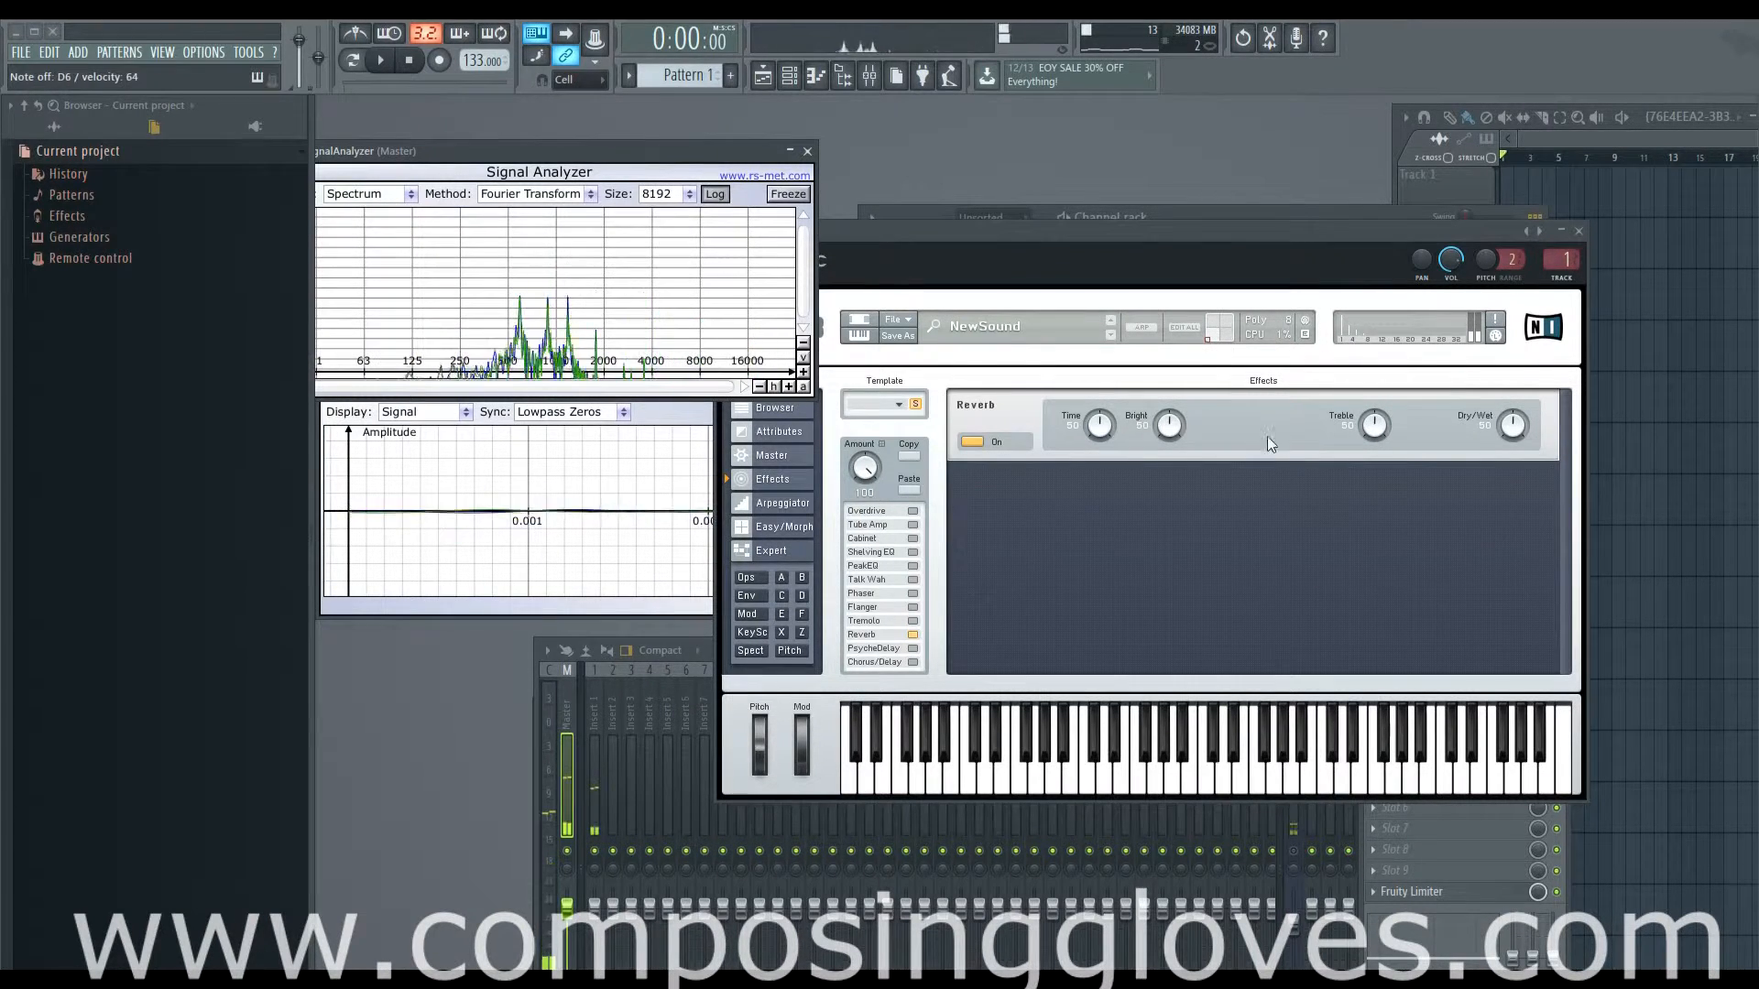
- Sweep the reverb's Bright up to 100 and back to 51, and its Time up and down to 0, ending at 50
drag(1169, 430, 1191, 428)
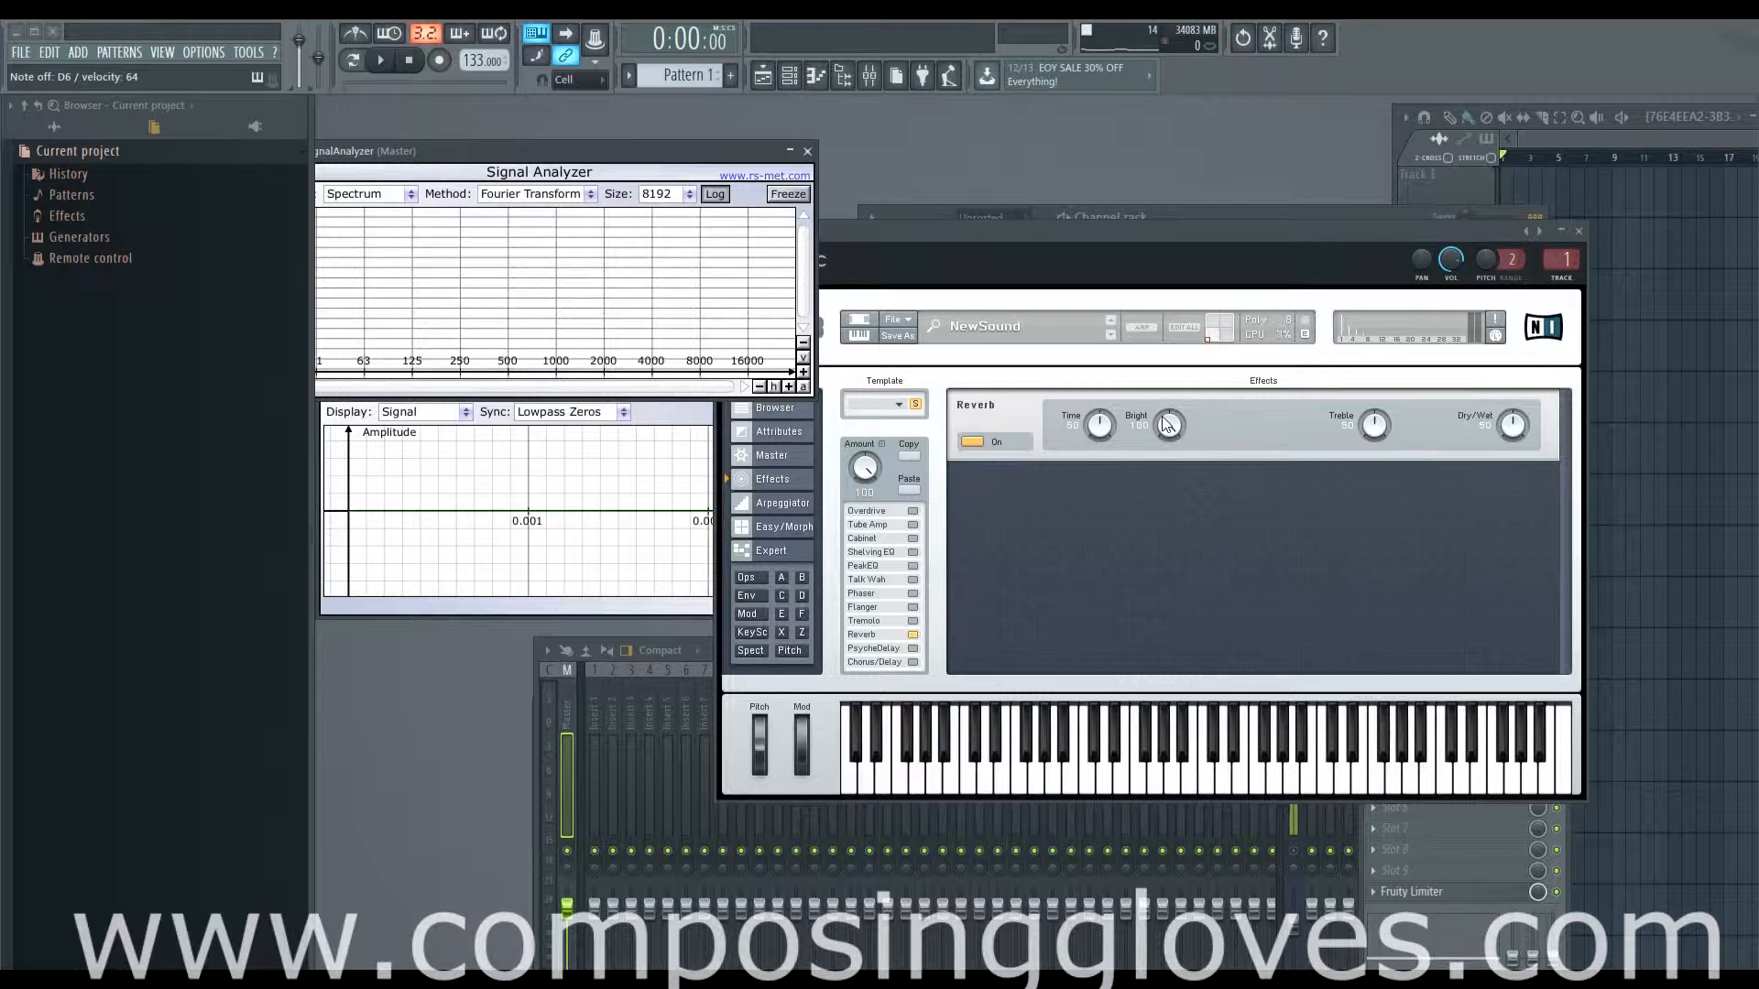
drag(1165, 423, 1180, 504)
drag(1102, 439, 1098, 216)
drag(1096, 430, 1128, 588)
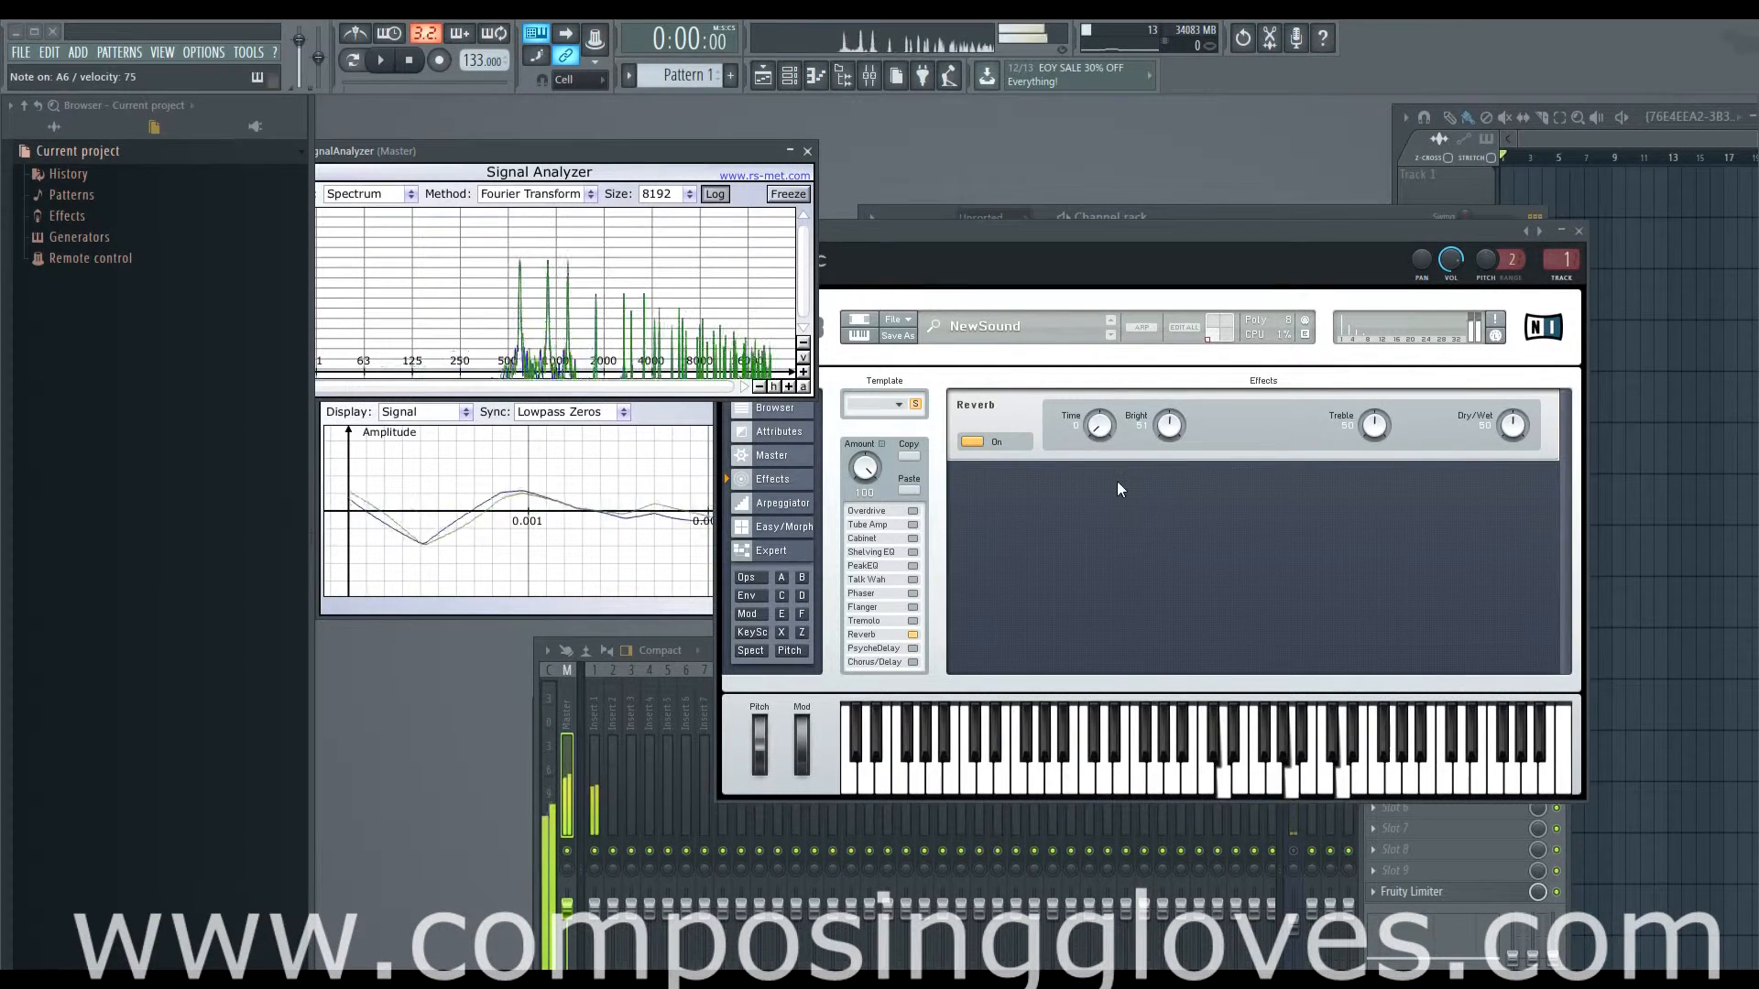
mouse_move(1108, 432)
mouse_down()
mouse_move(1101, 383)
mouse_move(1105, 462)
mouse_up()
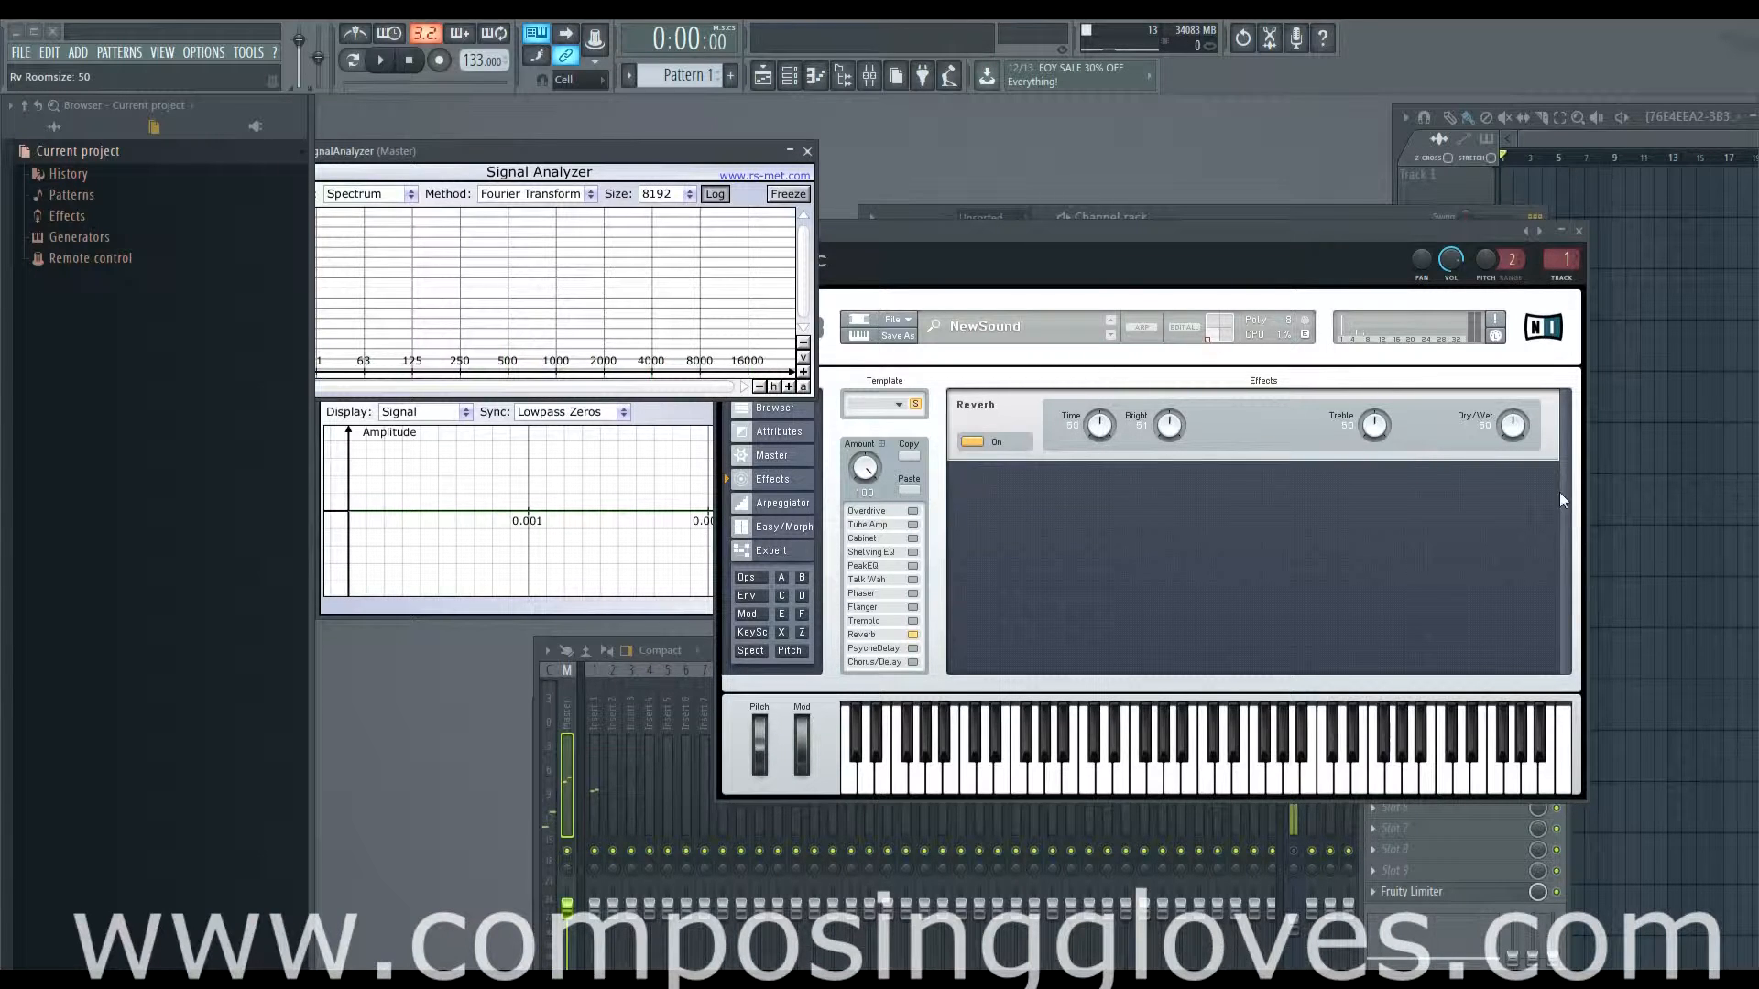
- Replace the reverb with the PsycheDelay effect and try its Reverse and Stereo controls while playing a note
click(972, 444)
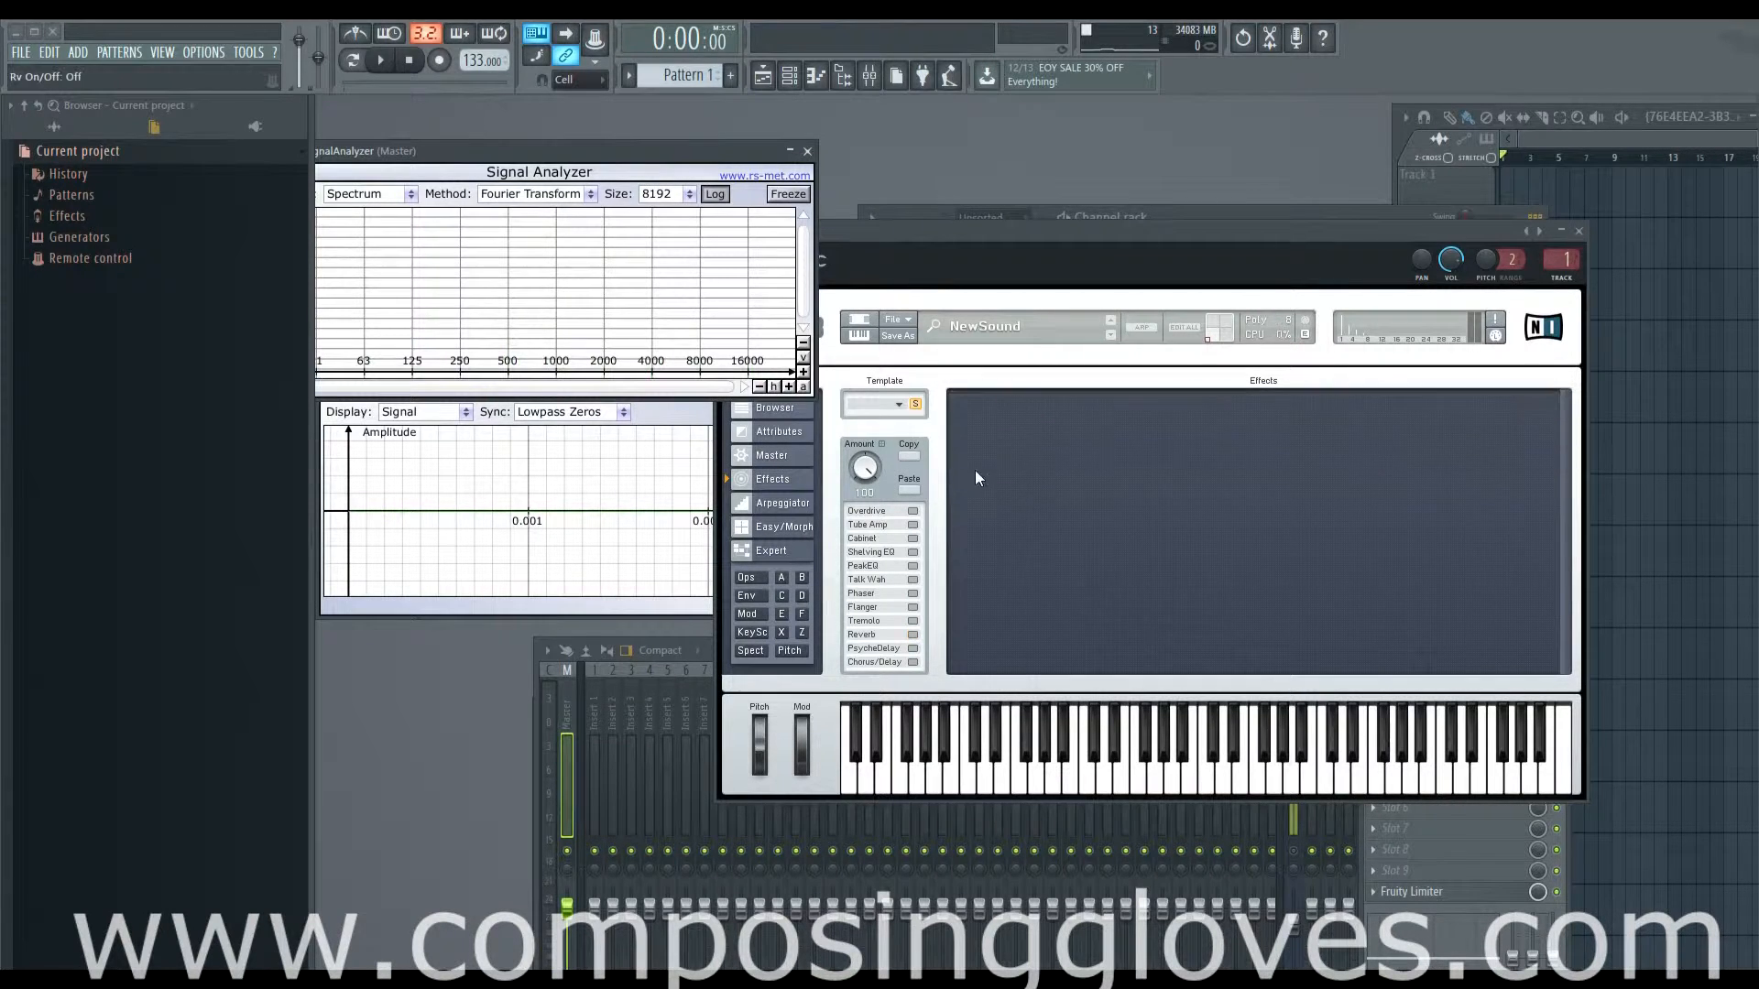
click(913, 648)
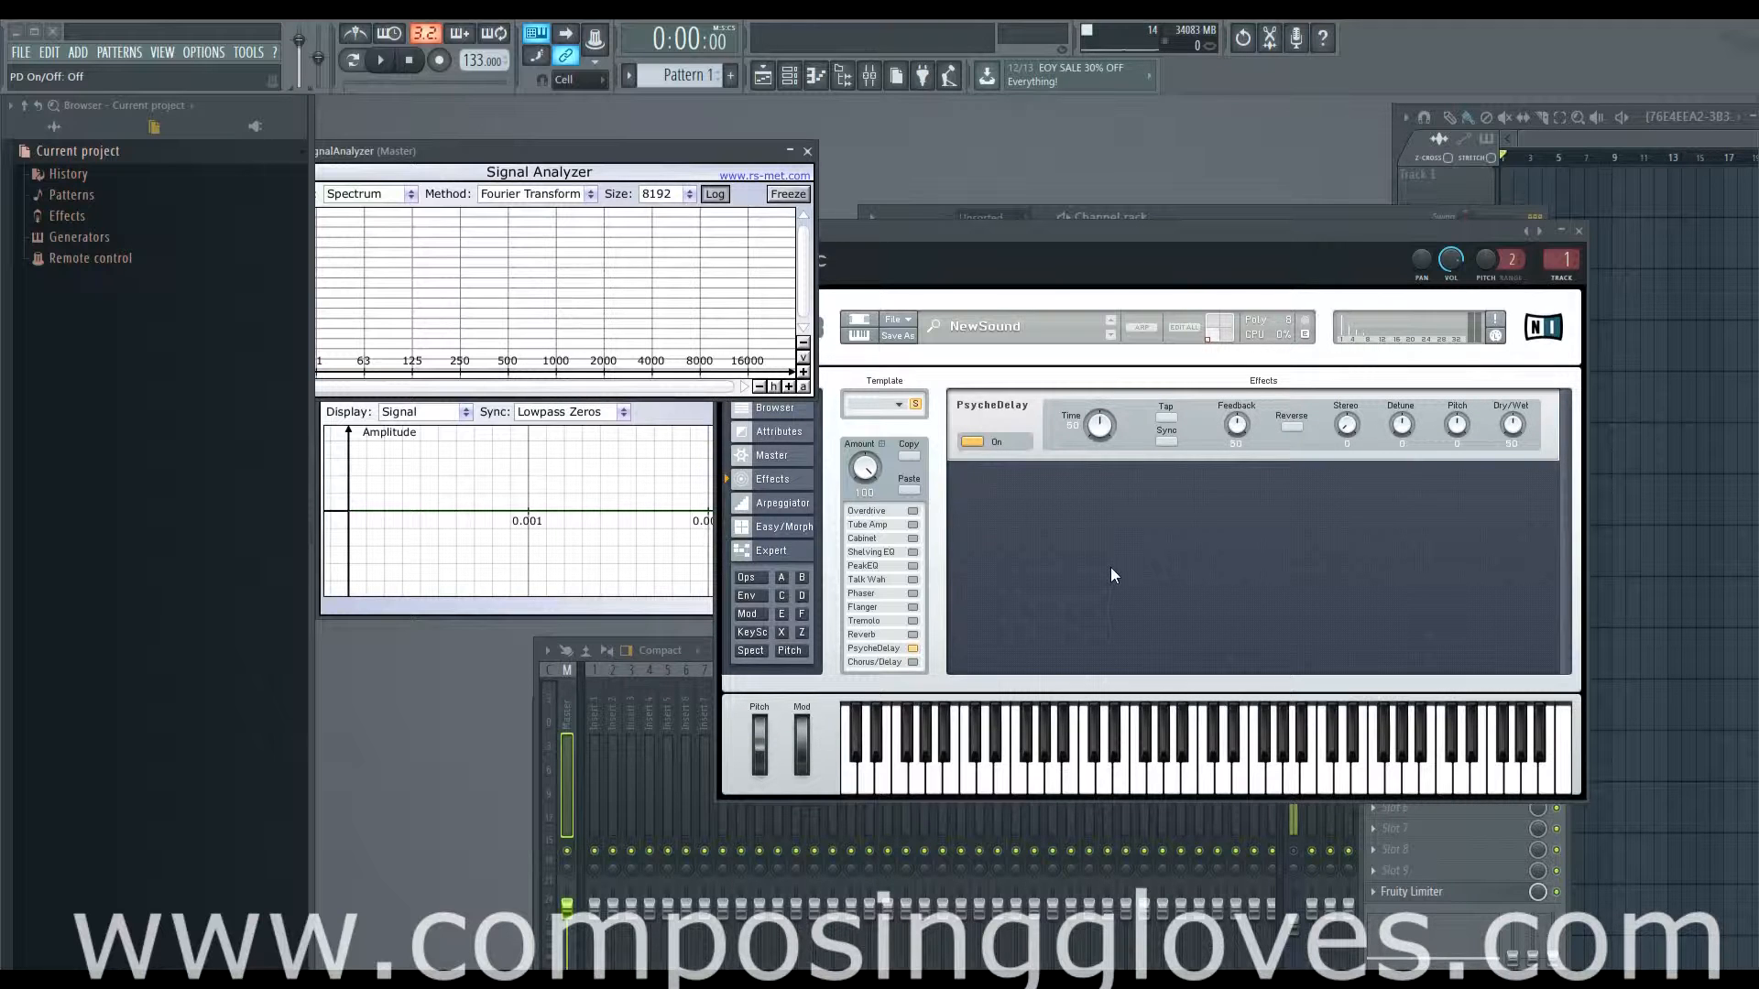
click(1294, 428)
drag(1346, 430, 1342, 370)
key(t)
- Sweep the PsycheDelay's Time up to 100 and back down, and try setting the delay time by tapping a tempo
drag(1099, 429, 1103, 332)
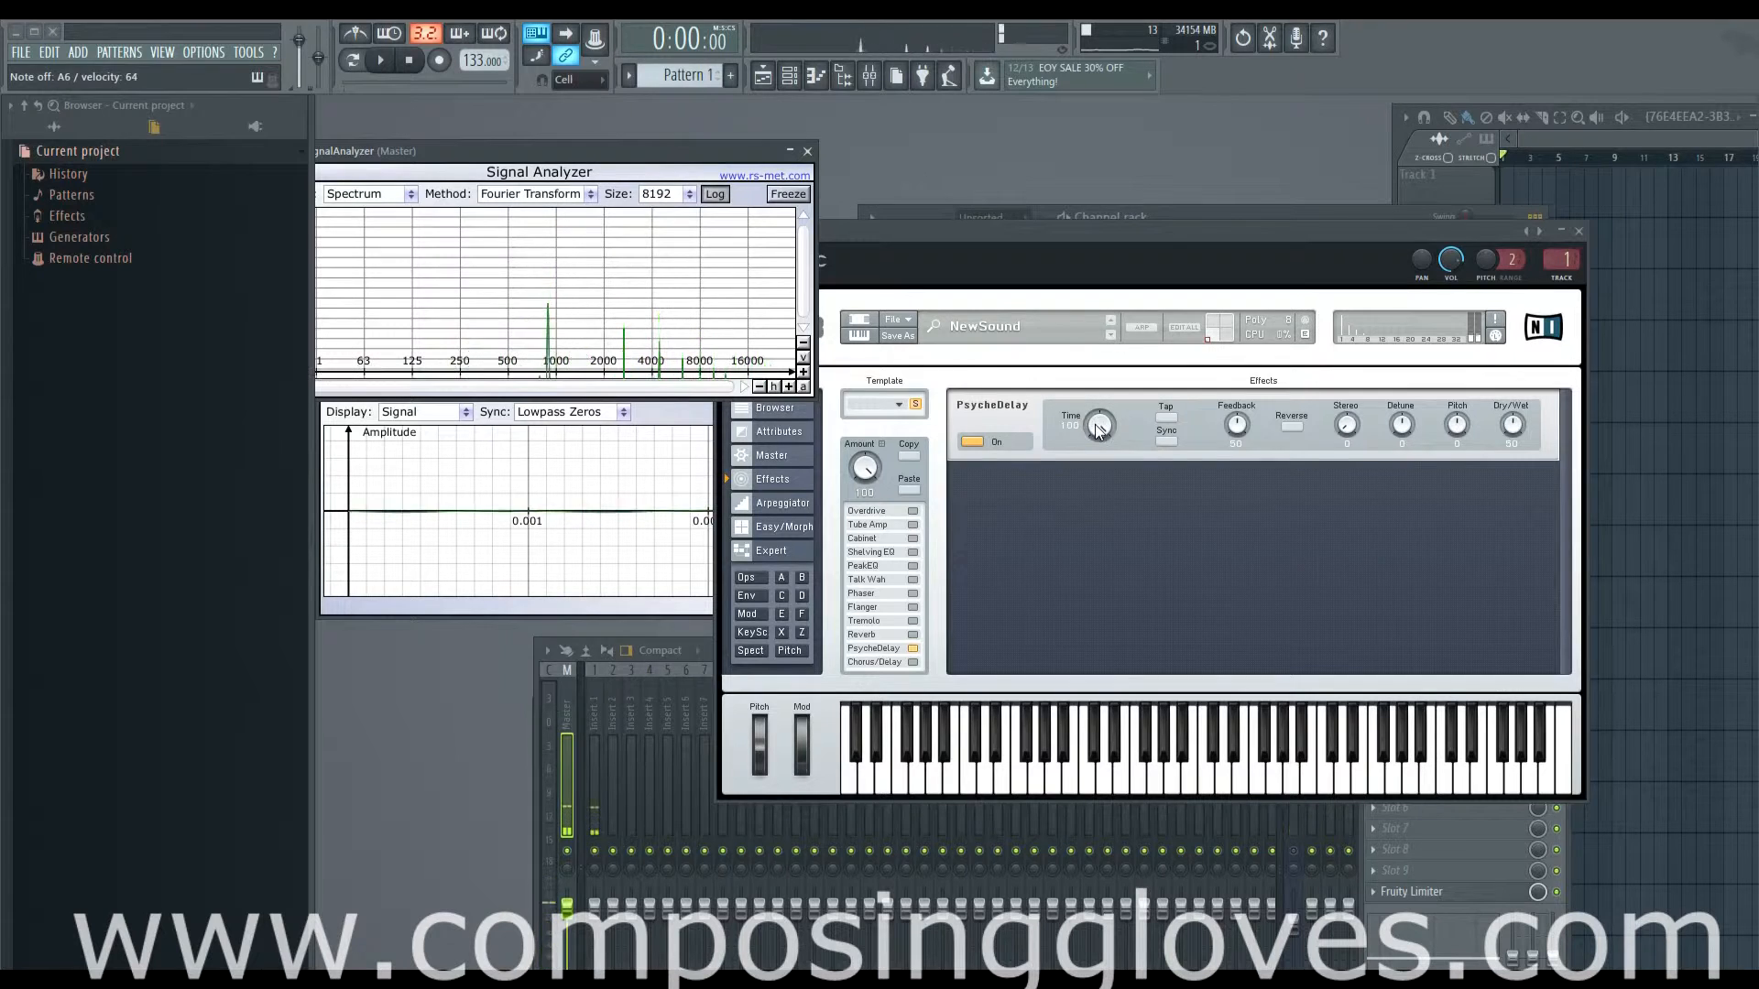
drag(1099, 430, 1094, 476)
click(1168, 417)
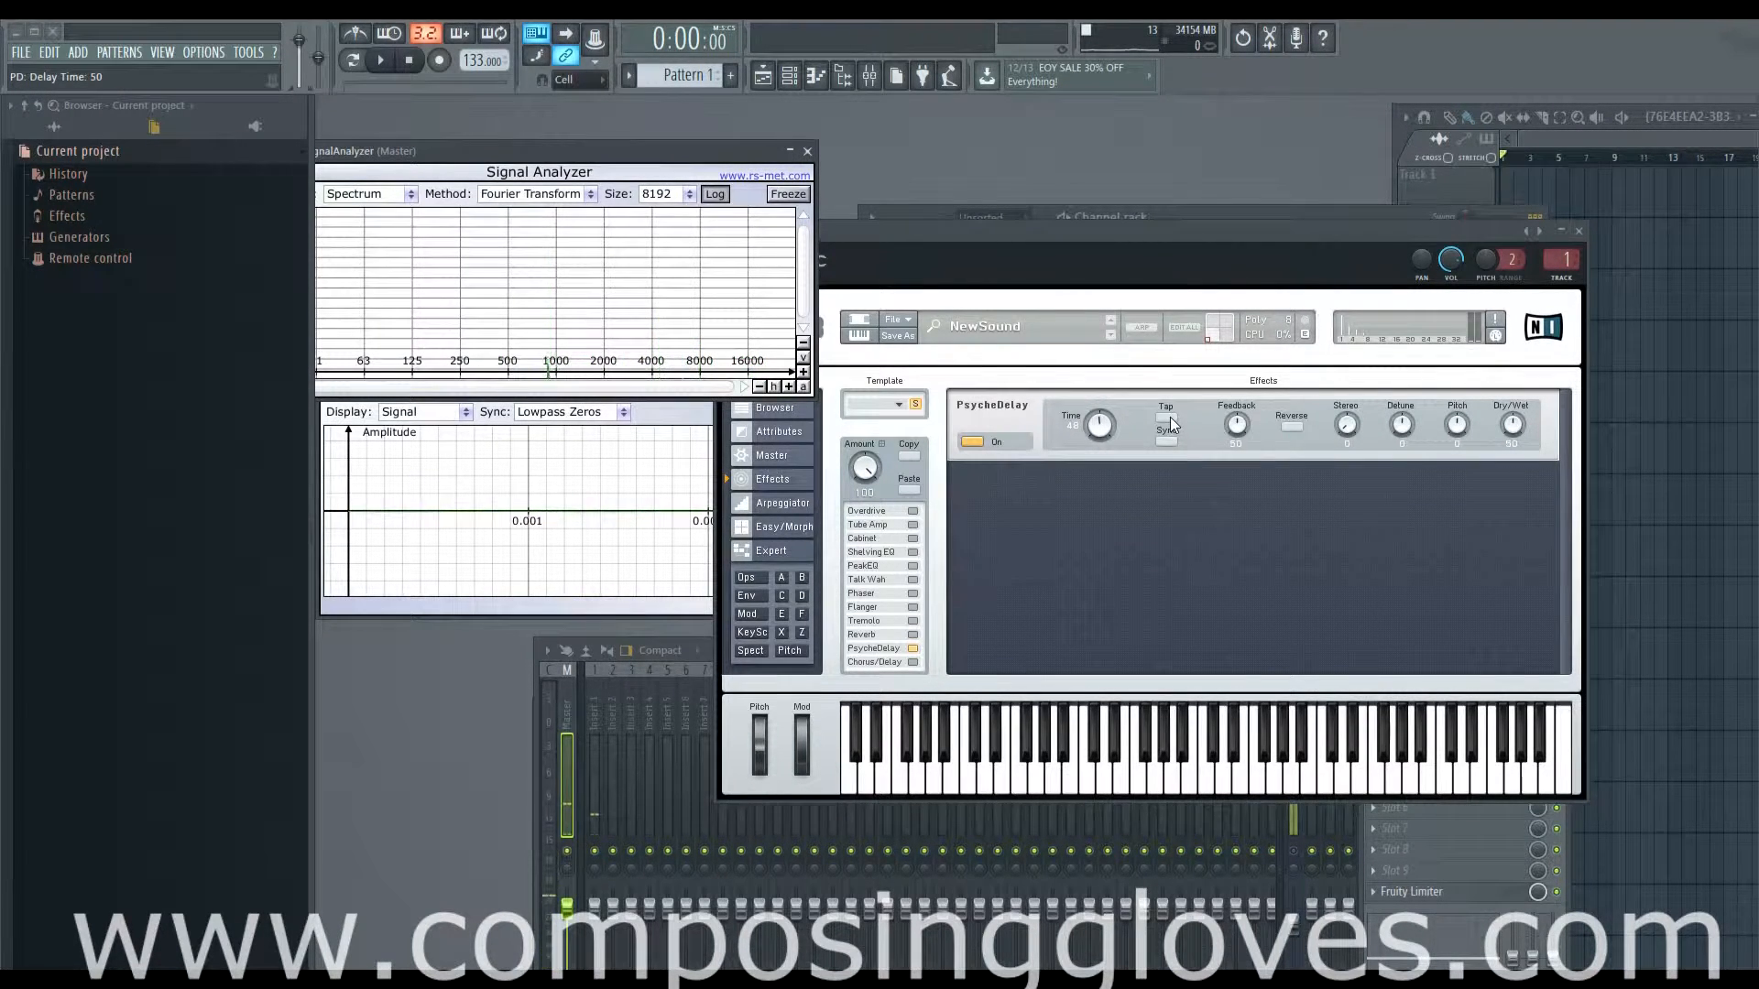
click(1169, 418)
click(1169, 417)
key(y)
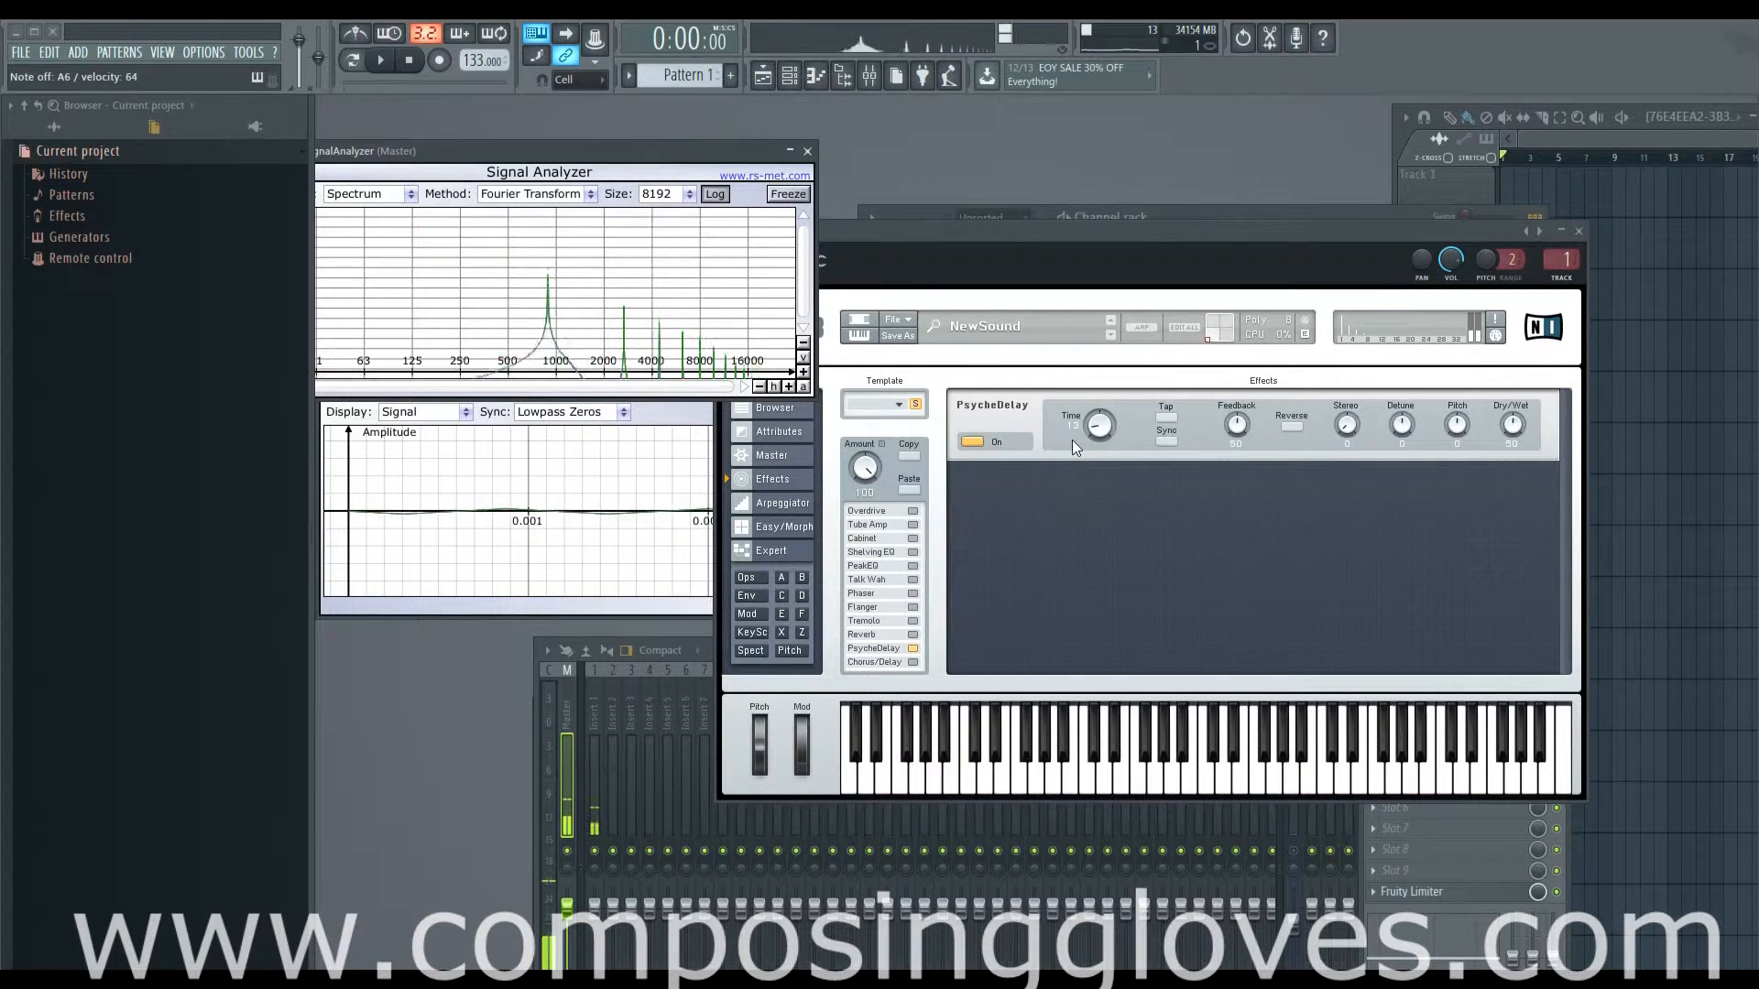
drag(1098, 430, 1080, 324)
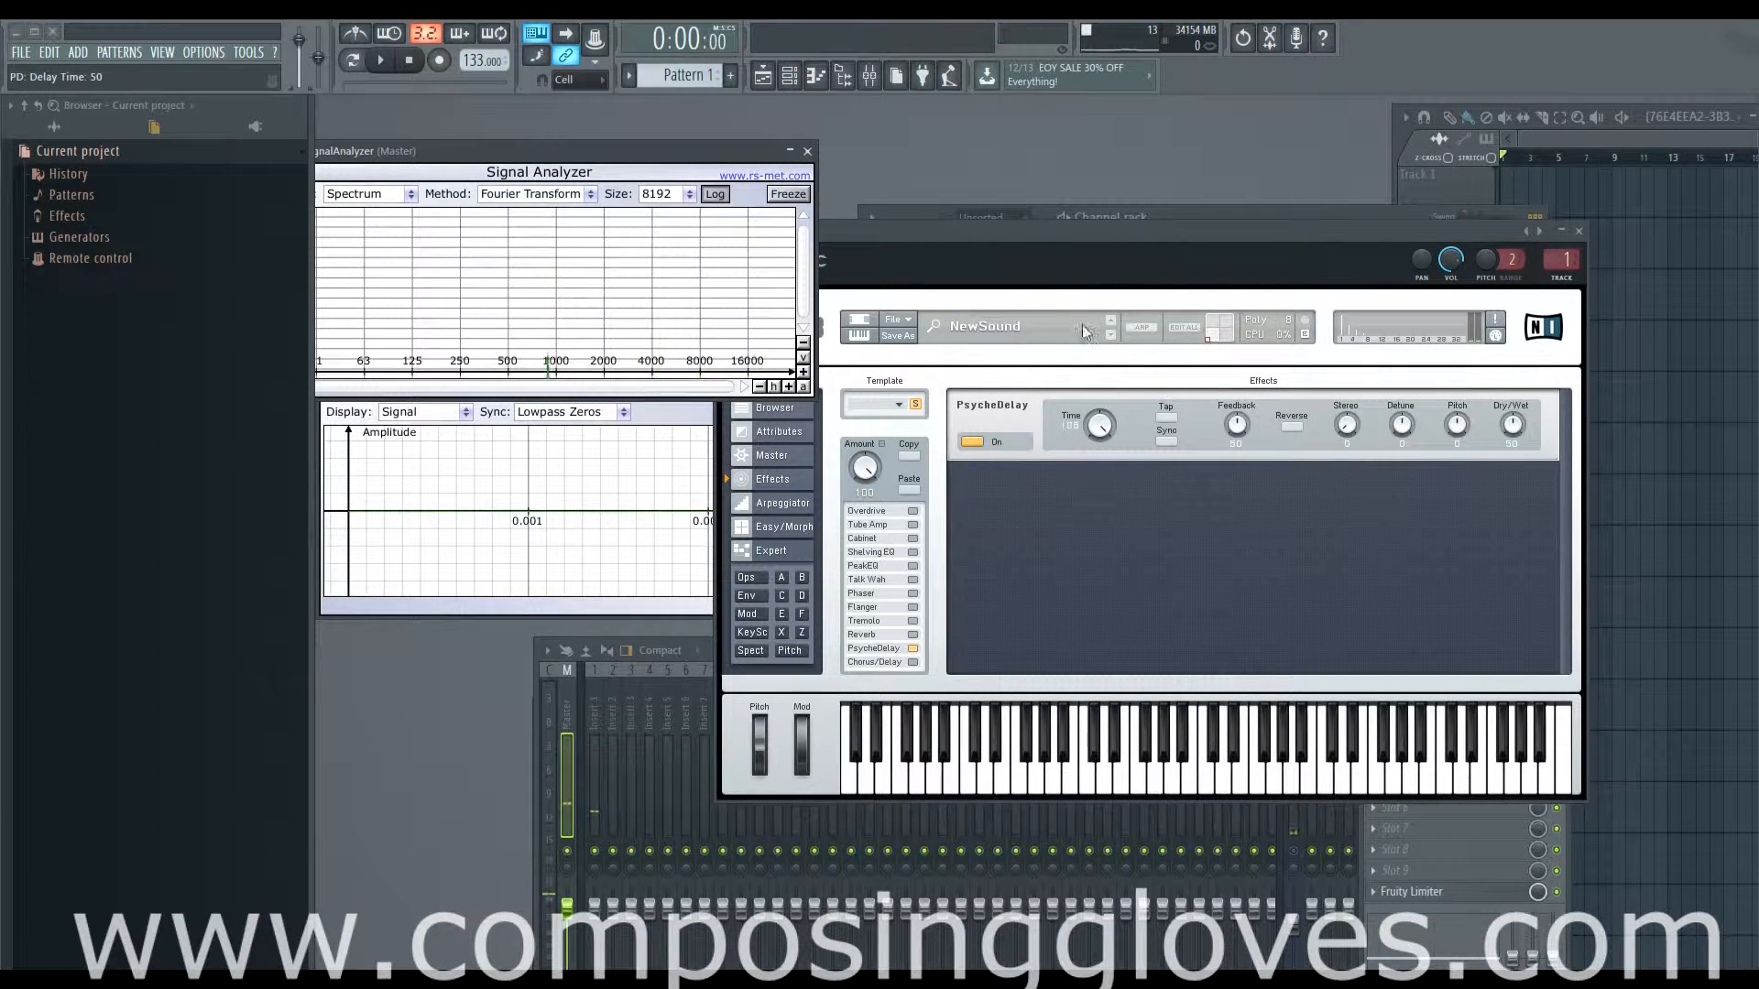
drag(1101, 433, 1112, 535)
- Try the PsycheDelay's Sync and Feedback while playing a note, and set Time to 17 with Sync off
click(1166, 443)
mouse_move(1099, 429)
mouse_down()
mouse_move(1097, 375)
mouse_move(1105, 460)
mouse_move(1108, 430)
mouse_up()
key(r)
drag(1237, 432, 1236, 447)
drag(1099, 425, 1099, 455)
- Sweep the PsycheDelay's Feedback low and up to 100 while repeating a note, leaving it at 51
key(r)
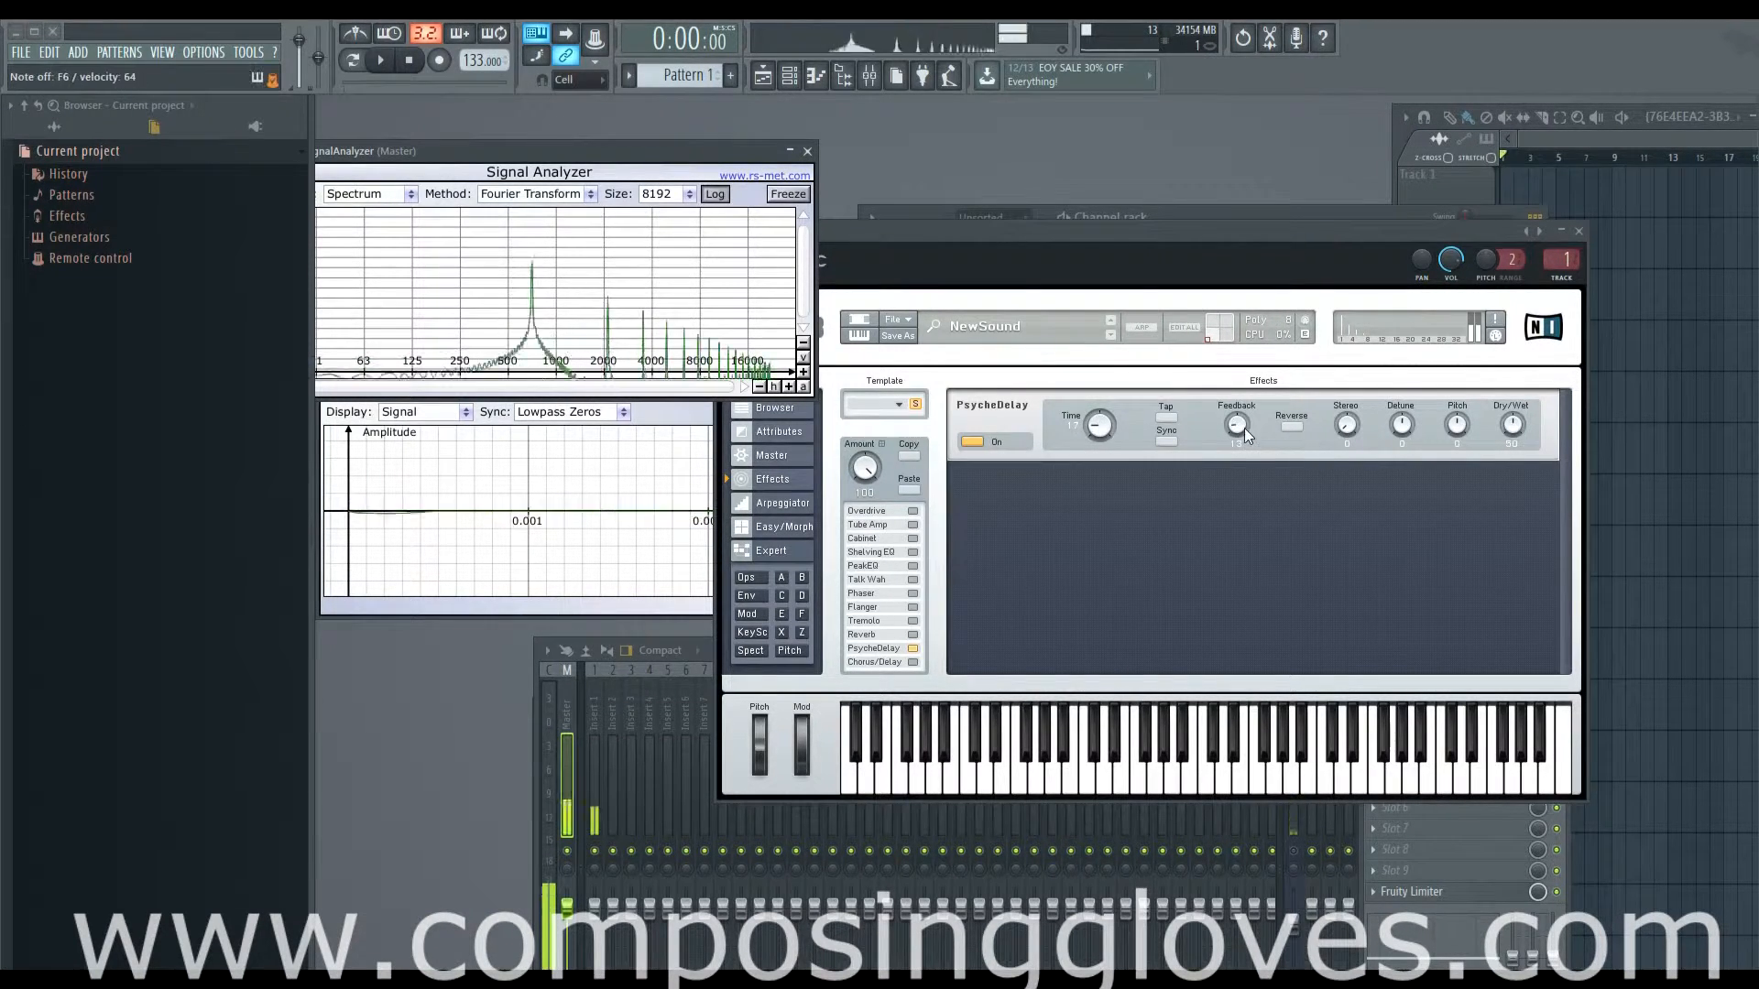
key(r)
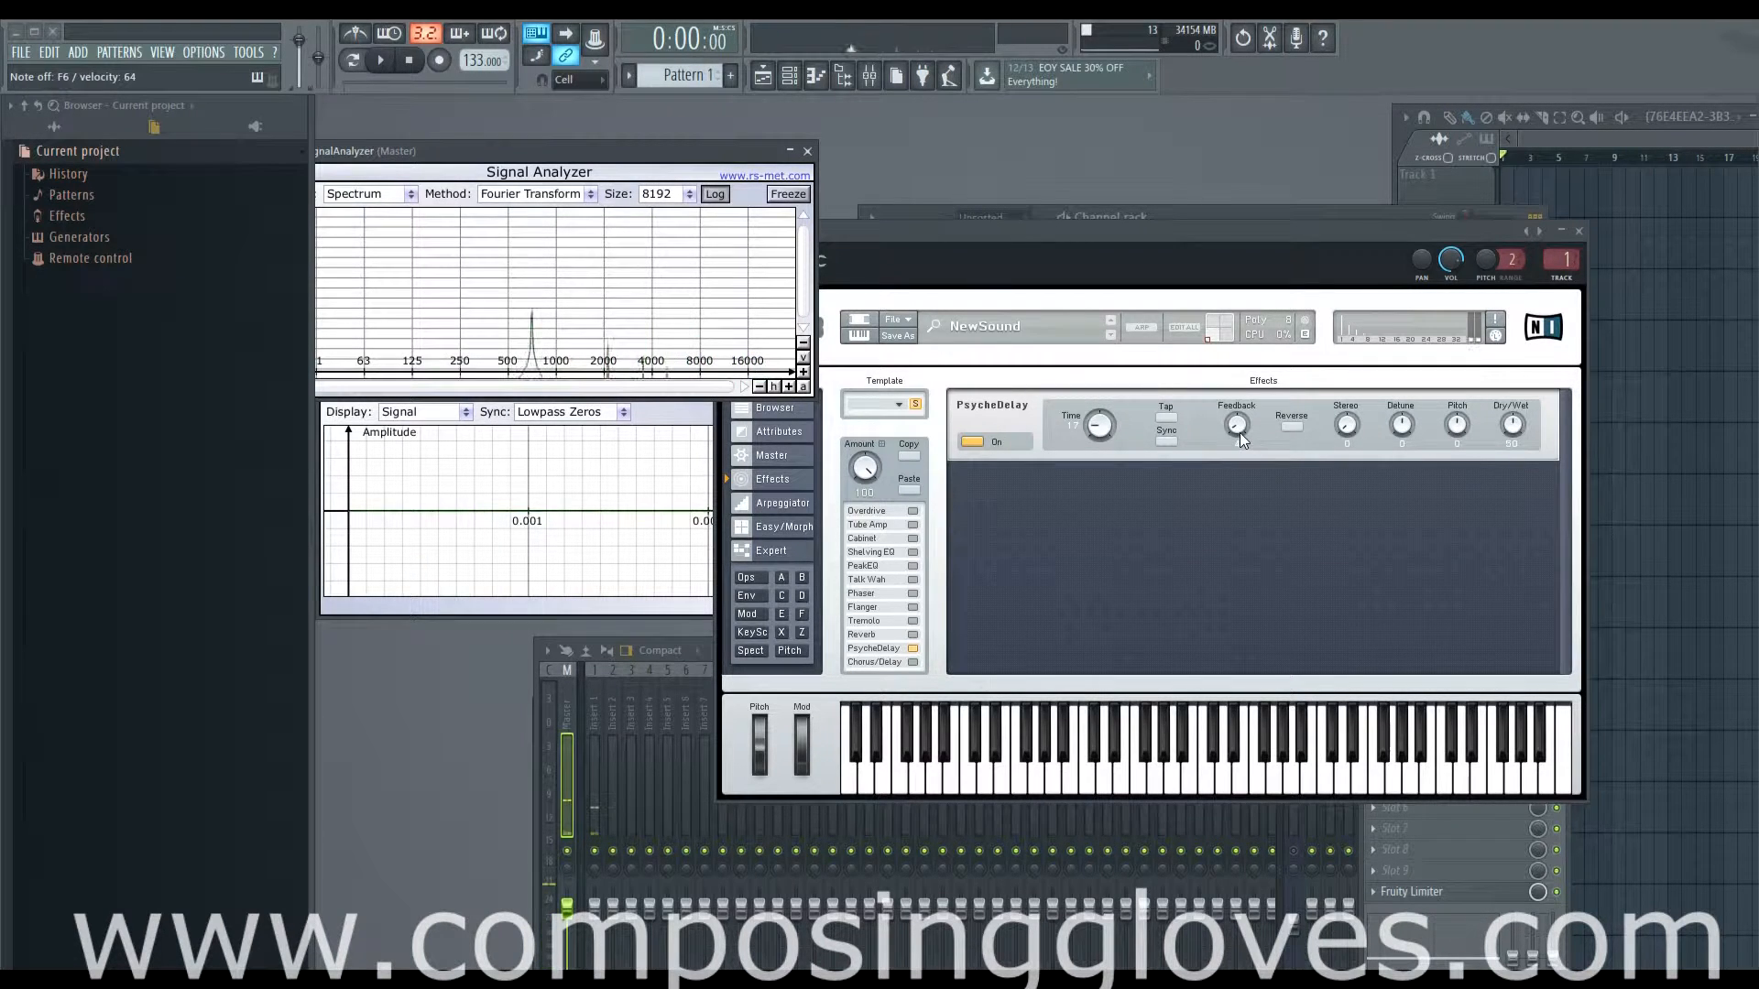
key(r)
drag(1239, 432, 1242, 399)
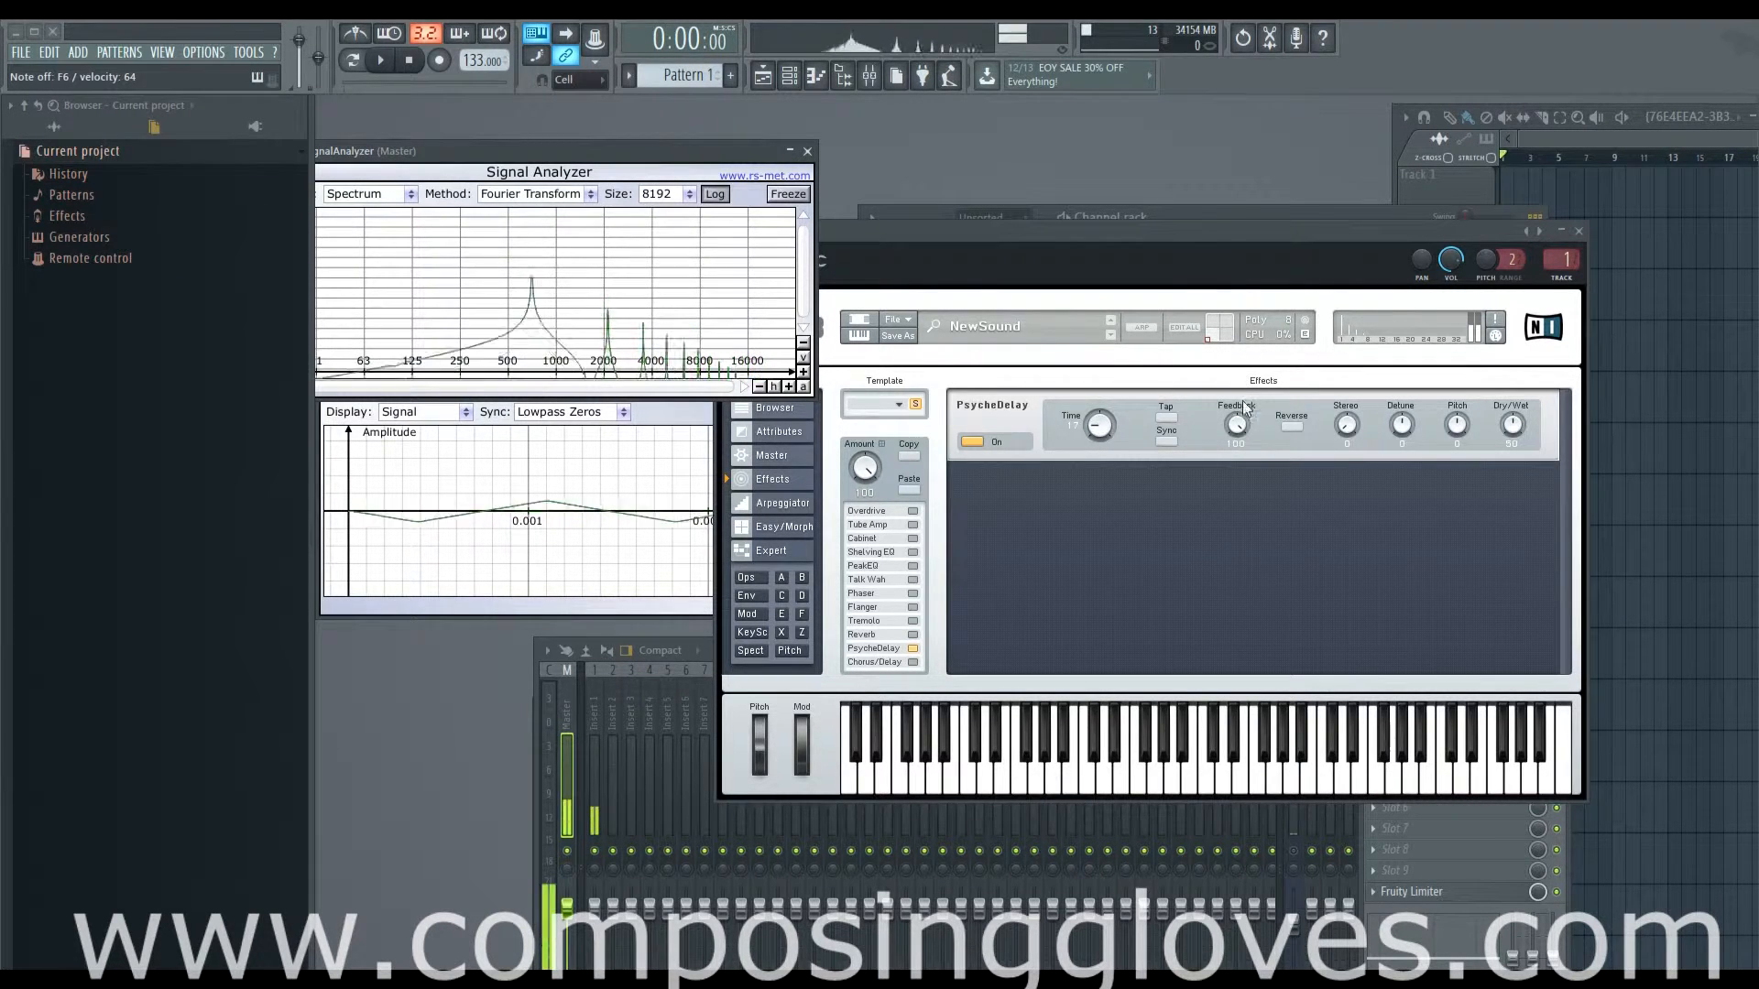
drag(1240, 426, 1246, 481)
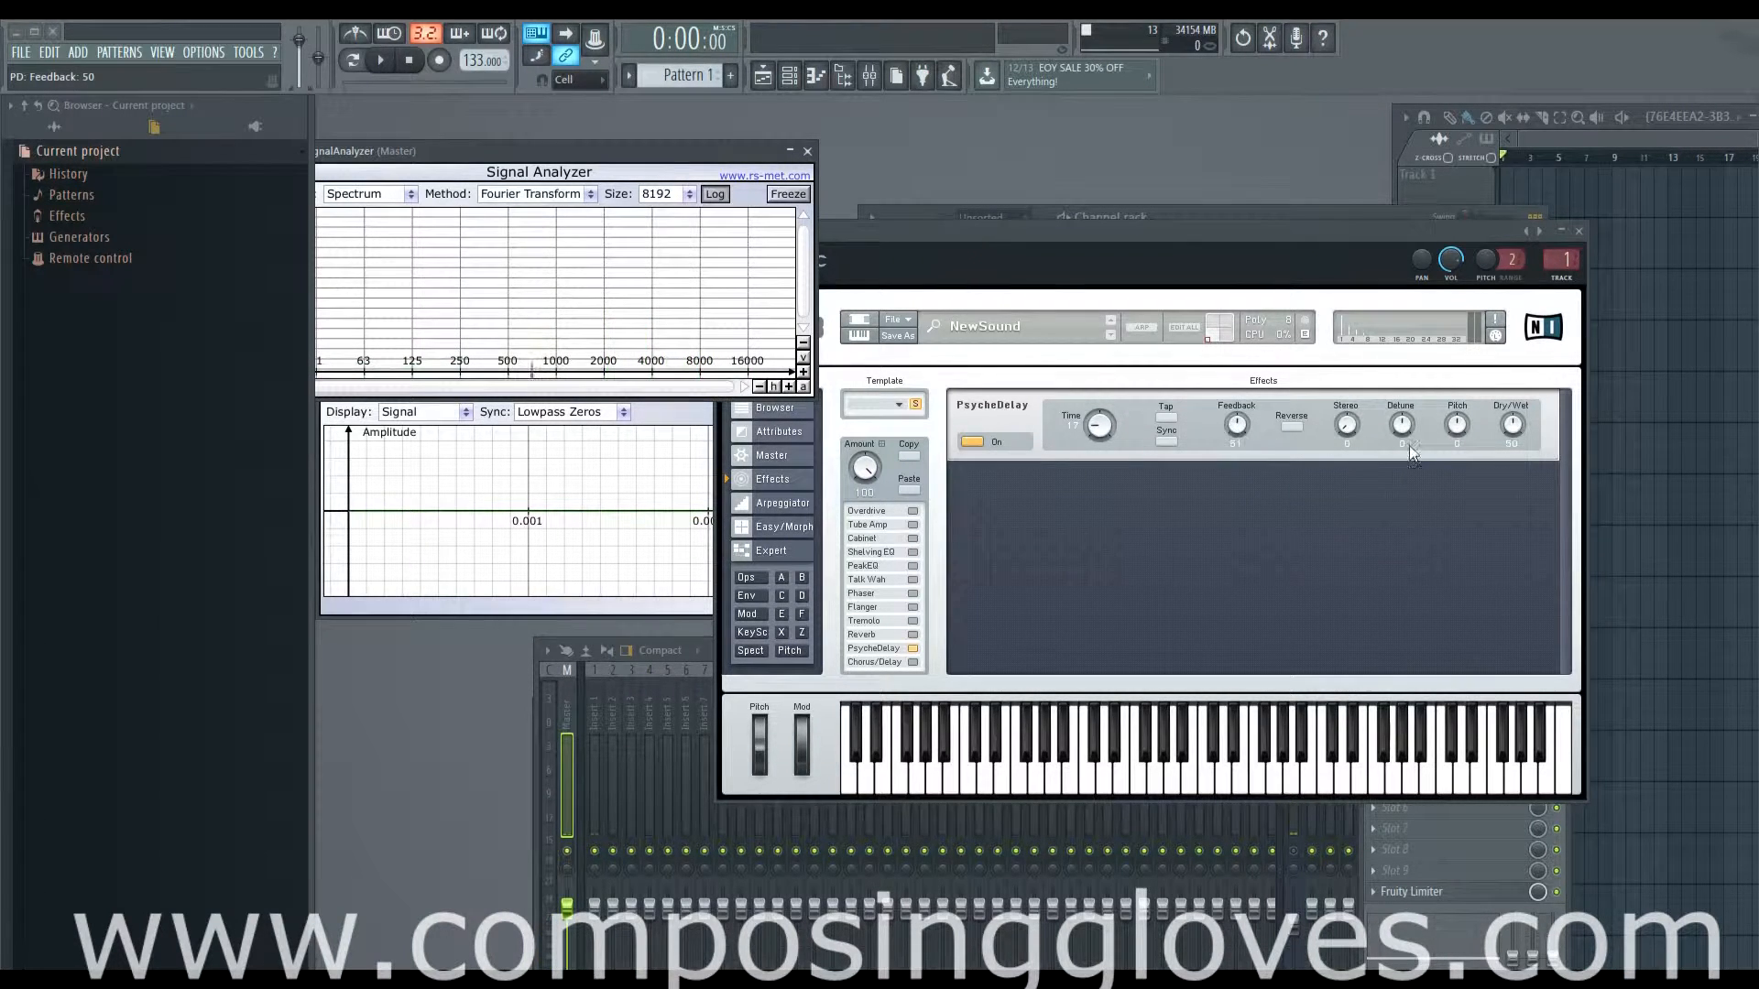
- Try the PsycheDelay's Reverse option while playing a note, and turn it off again
click(1296, 428)
key(r)
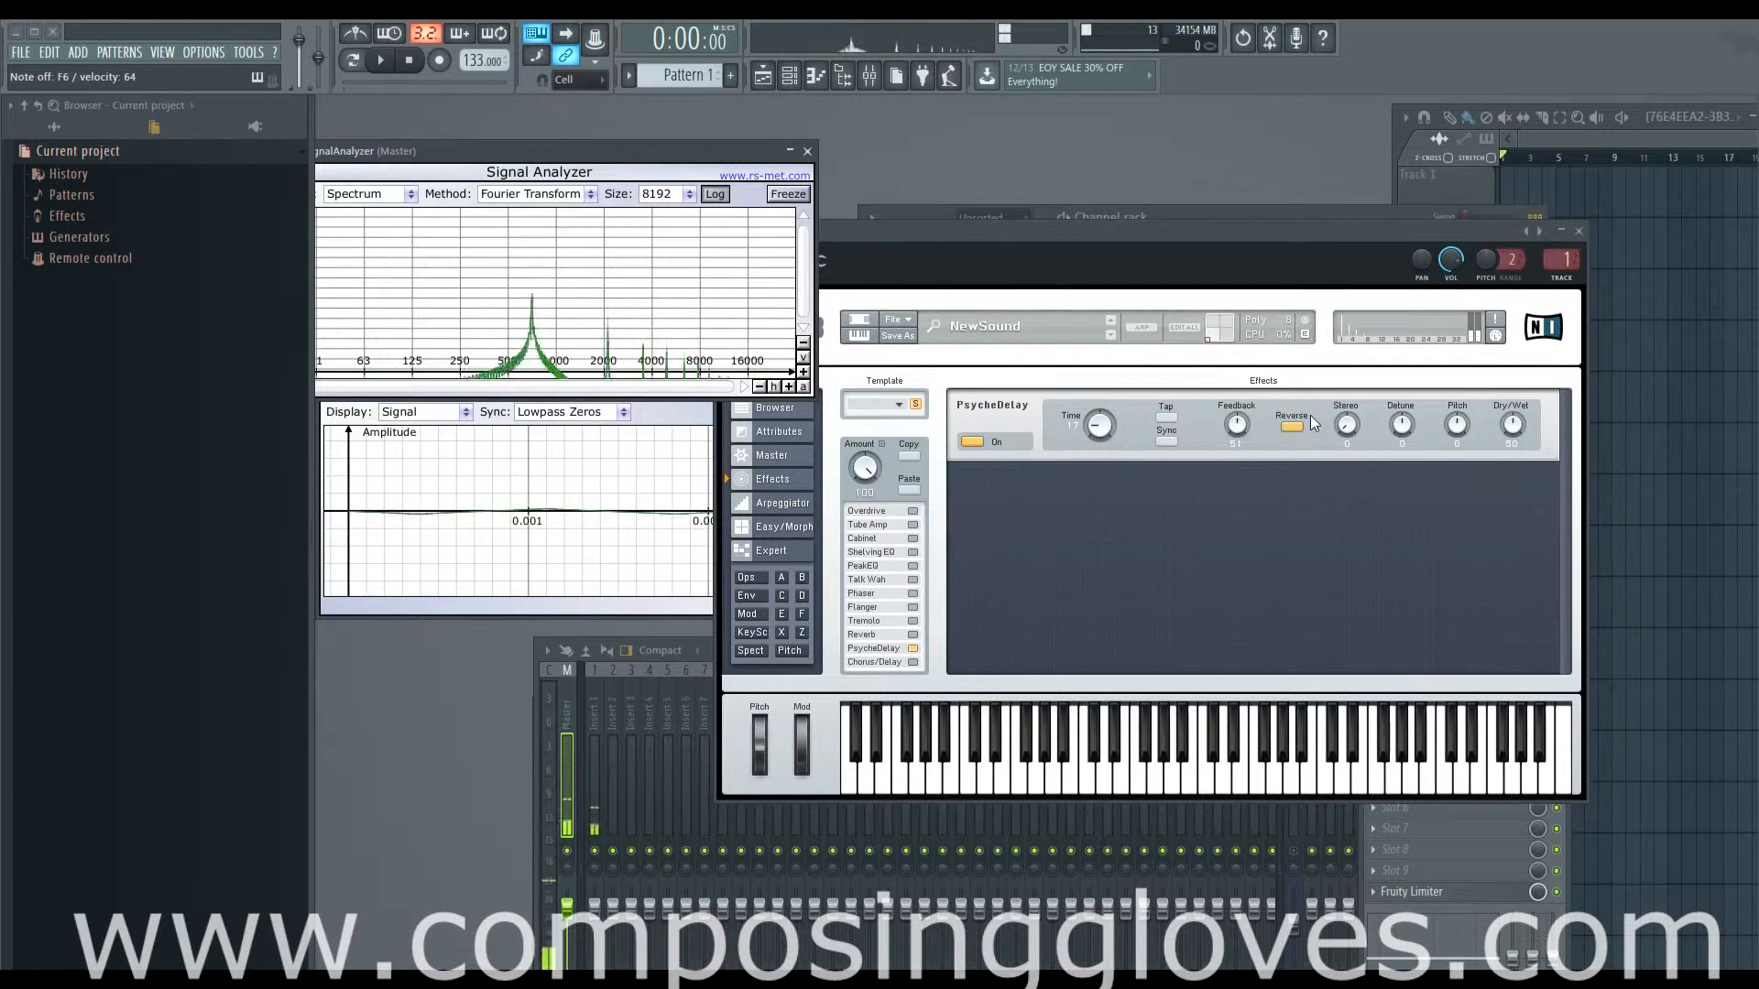
key(r)
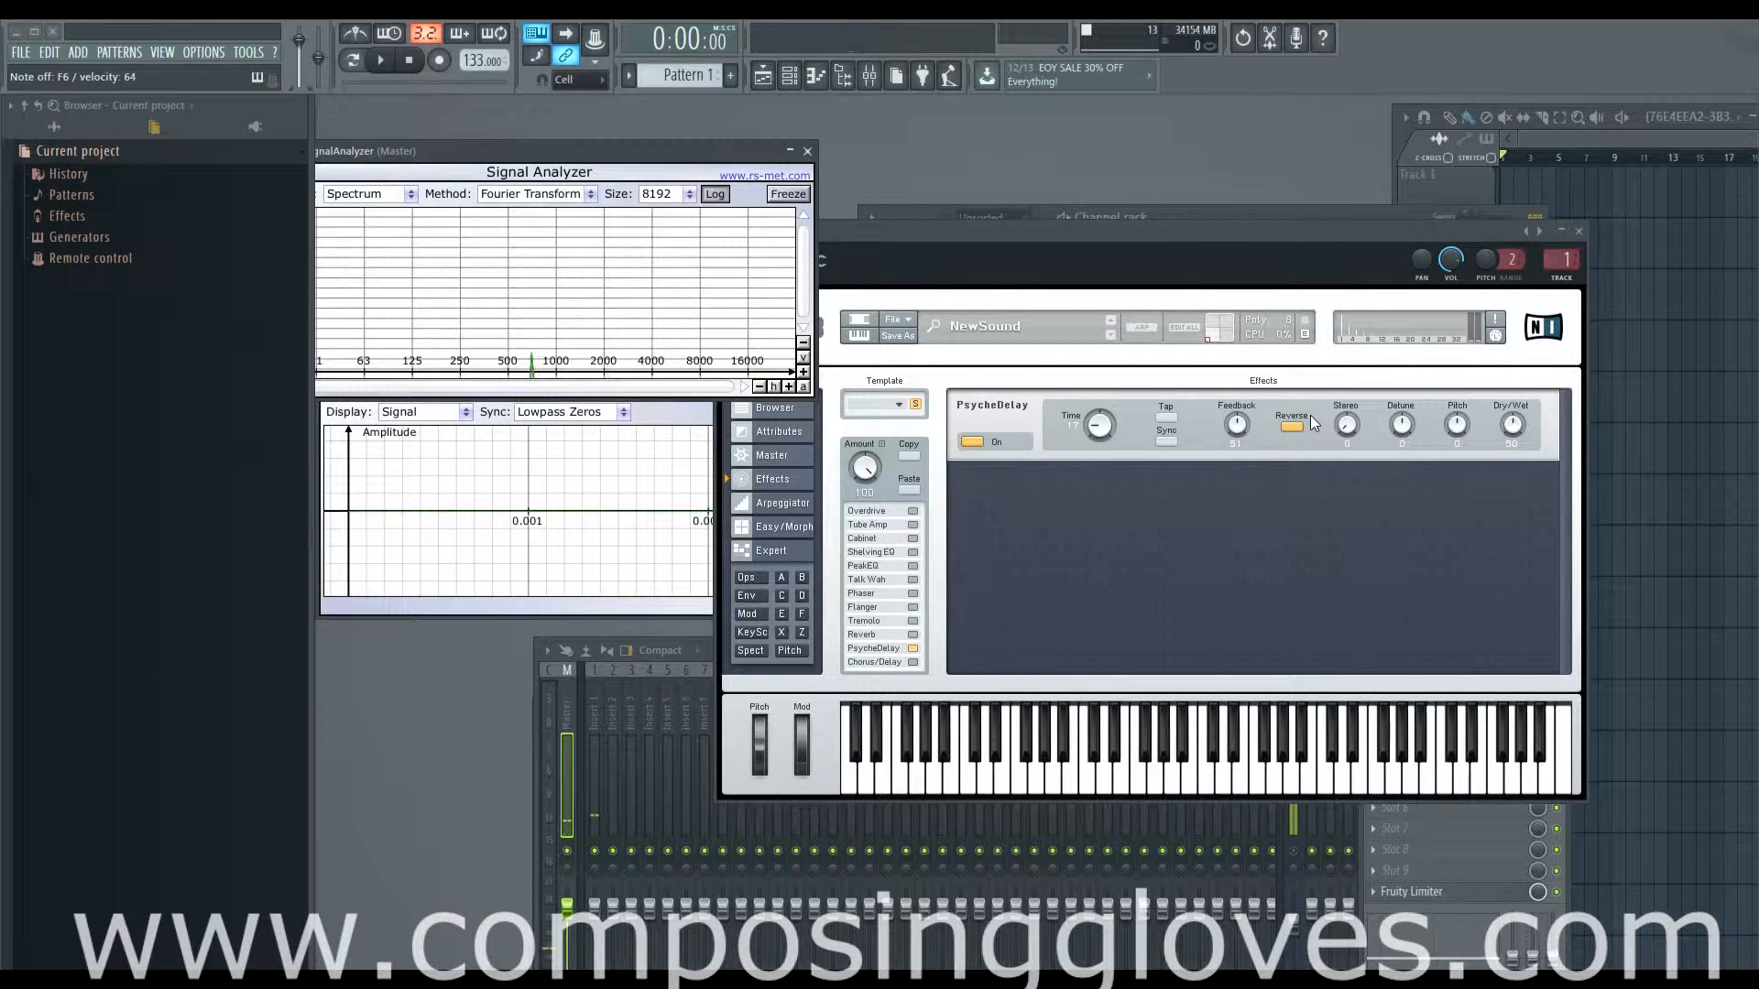
click(1290, 427)
- Raise the PsycheDelay's Time to about 48 and sweep Stereo down and back up to 100 while playing notes
drag(1108, 428, 1104, 399)
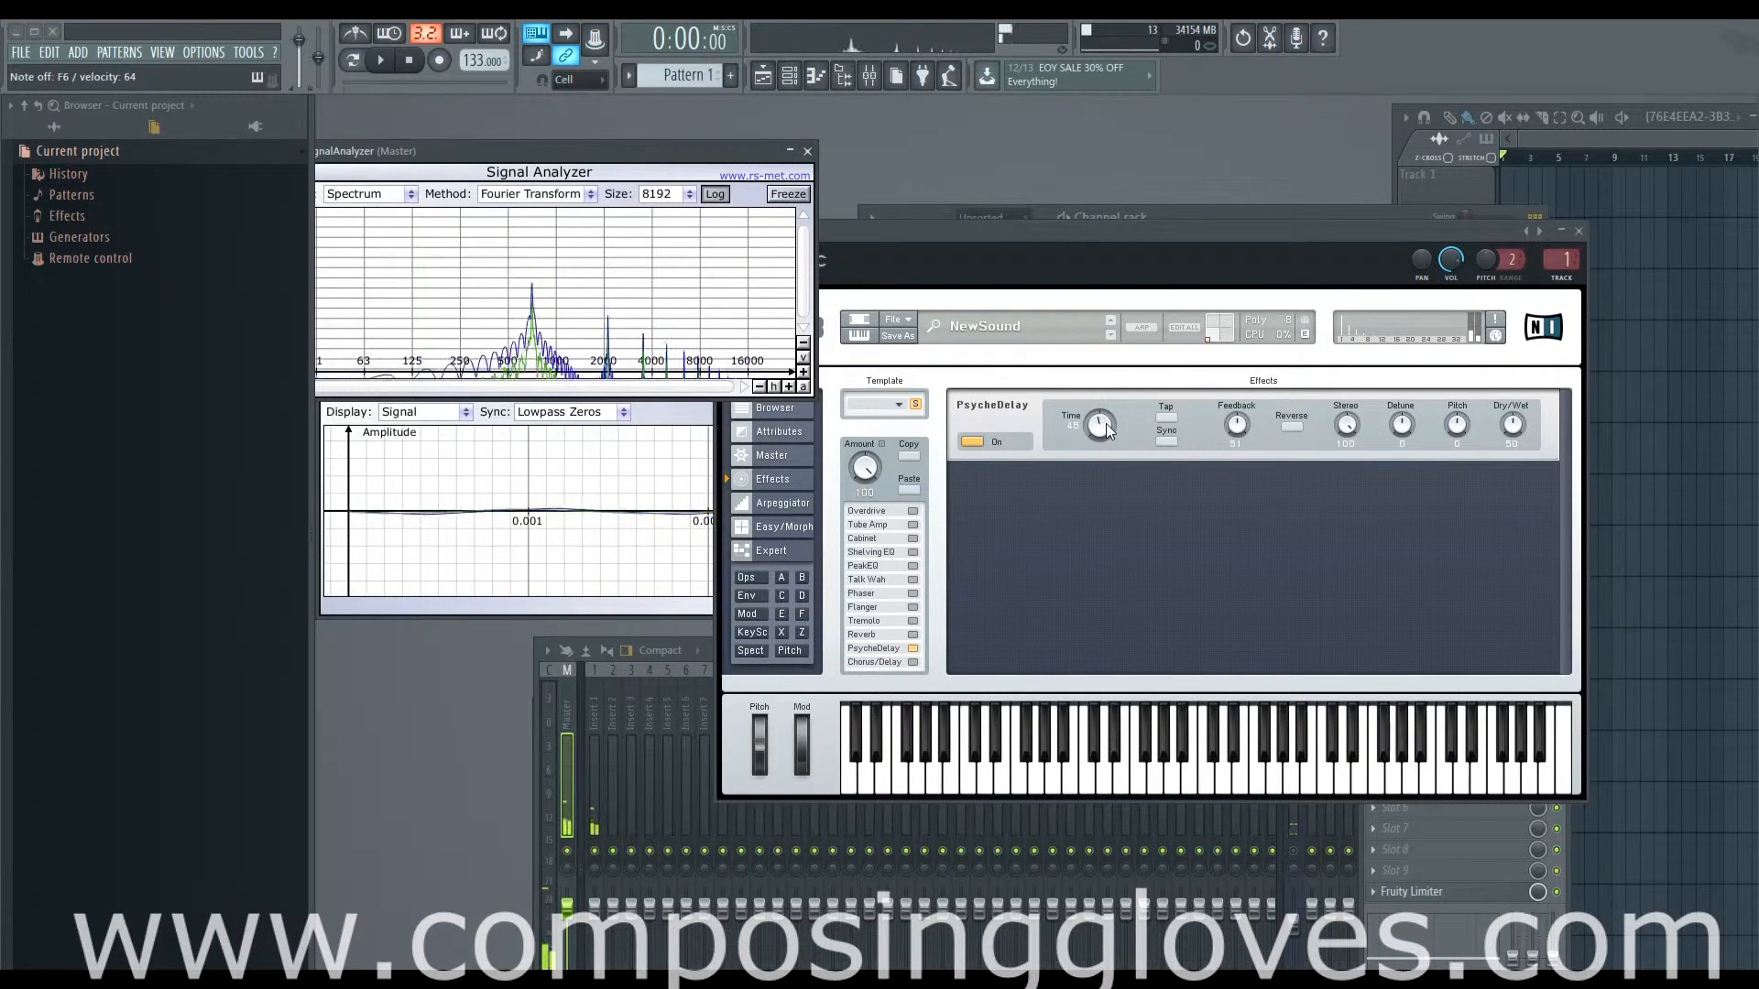
drag(1348, 425, 1359, 485)
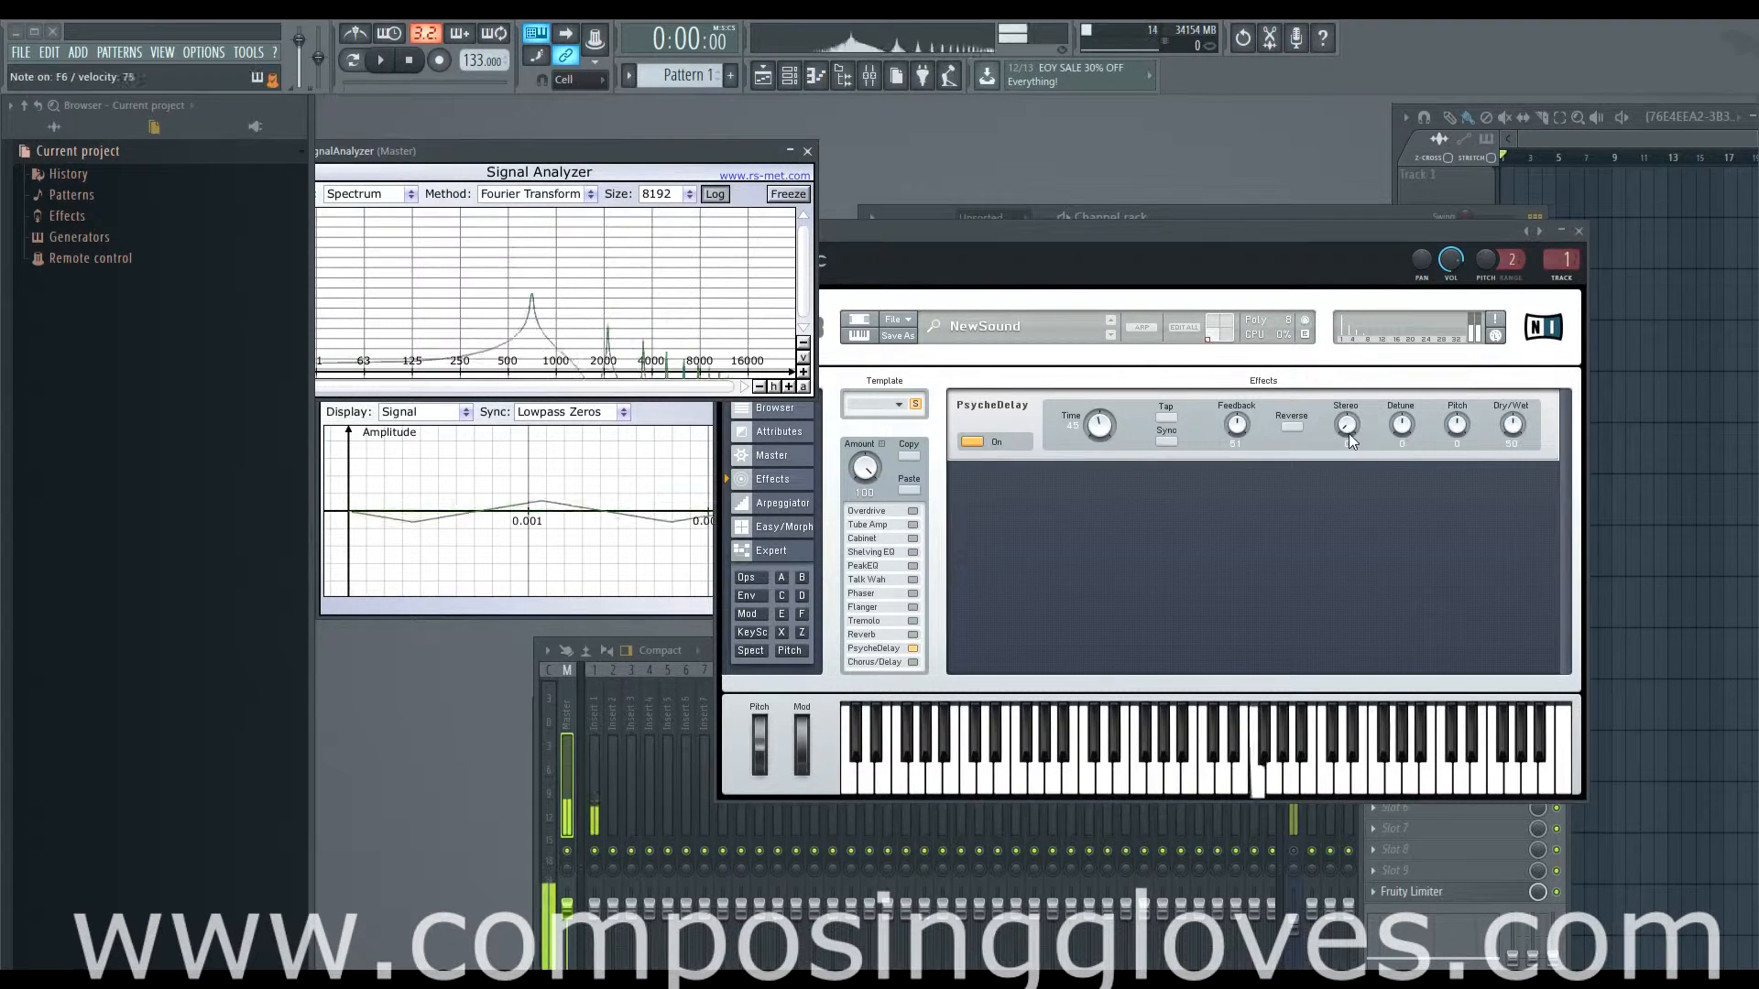
drag(1348, 430, 1354, 455)
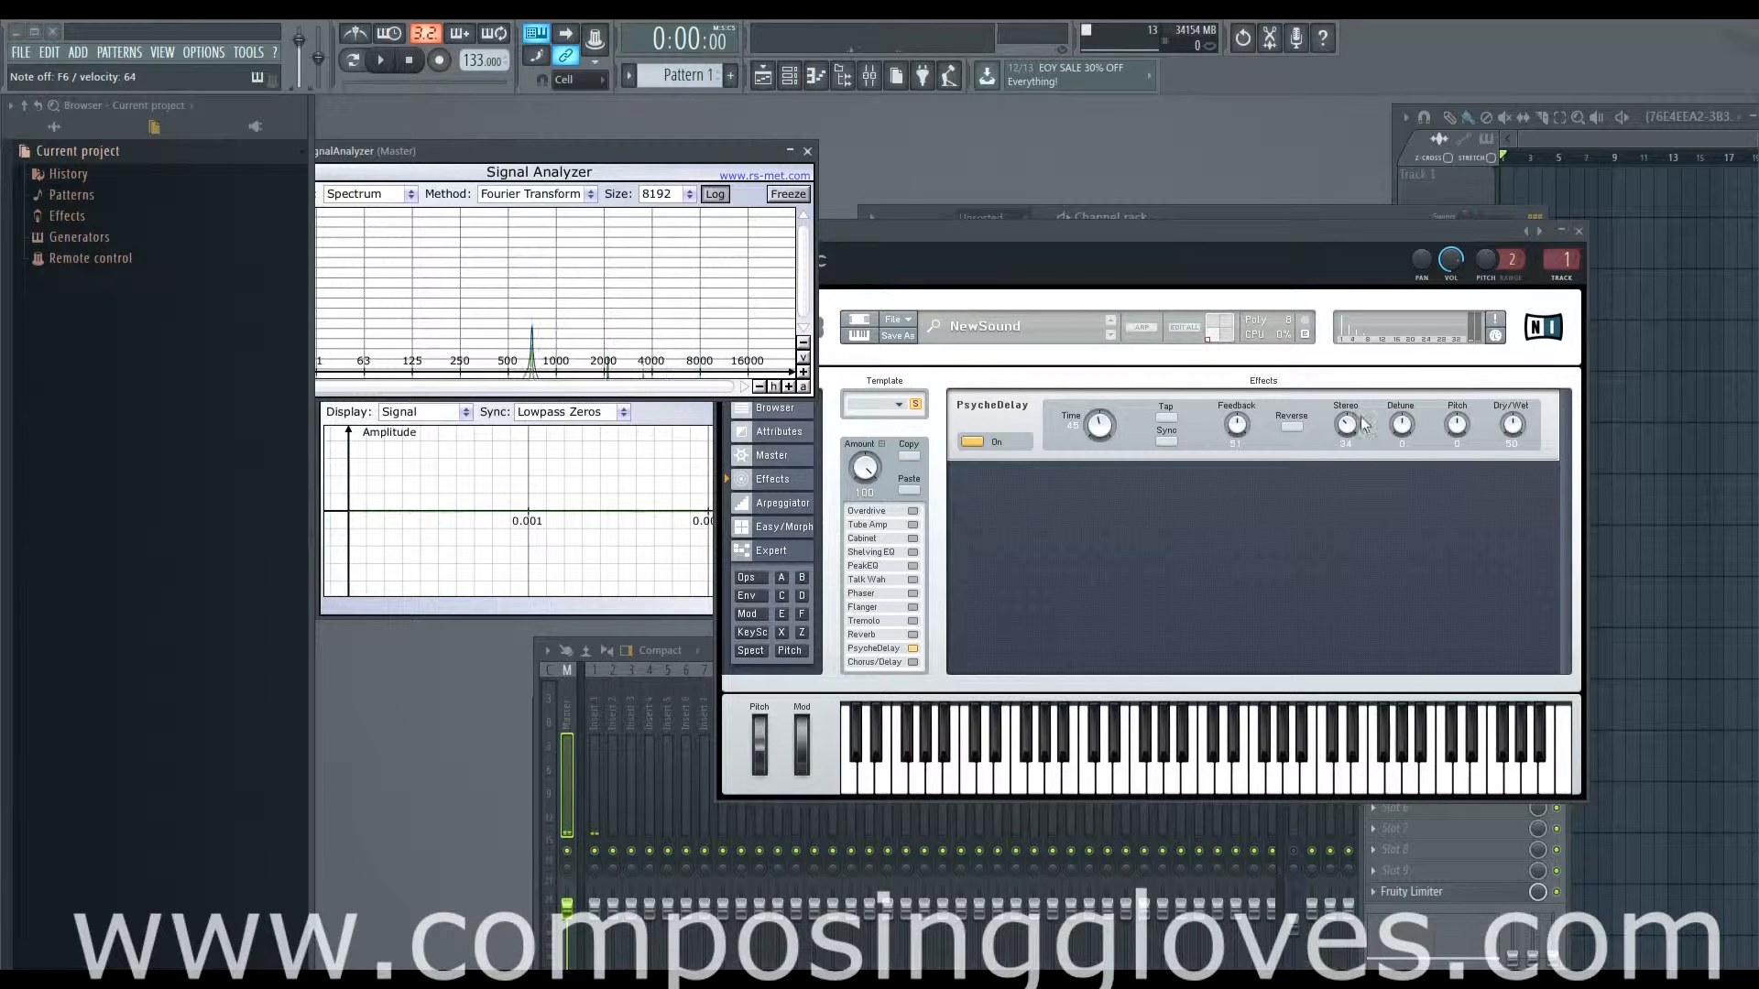
drag(1348, 423, 1349, 427)
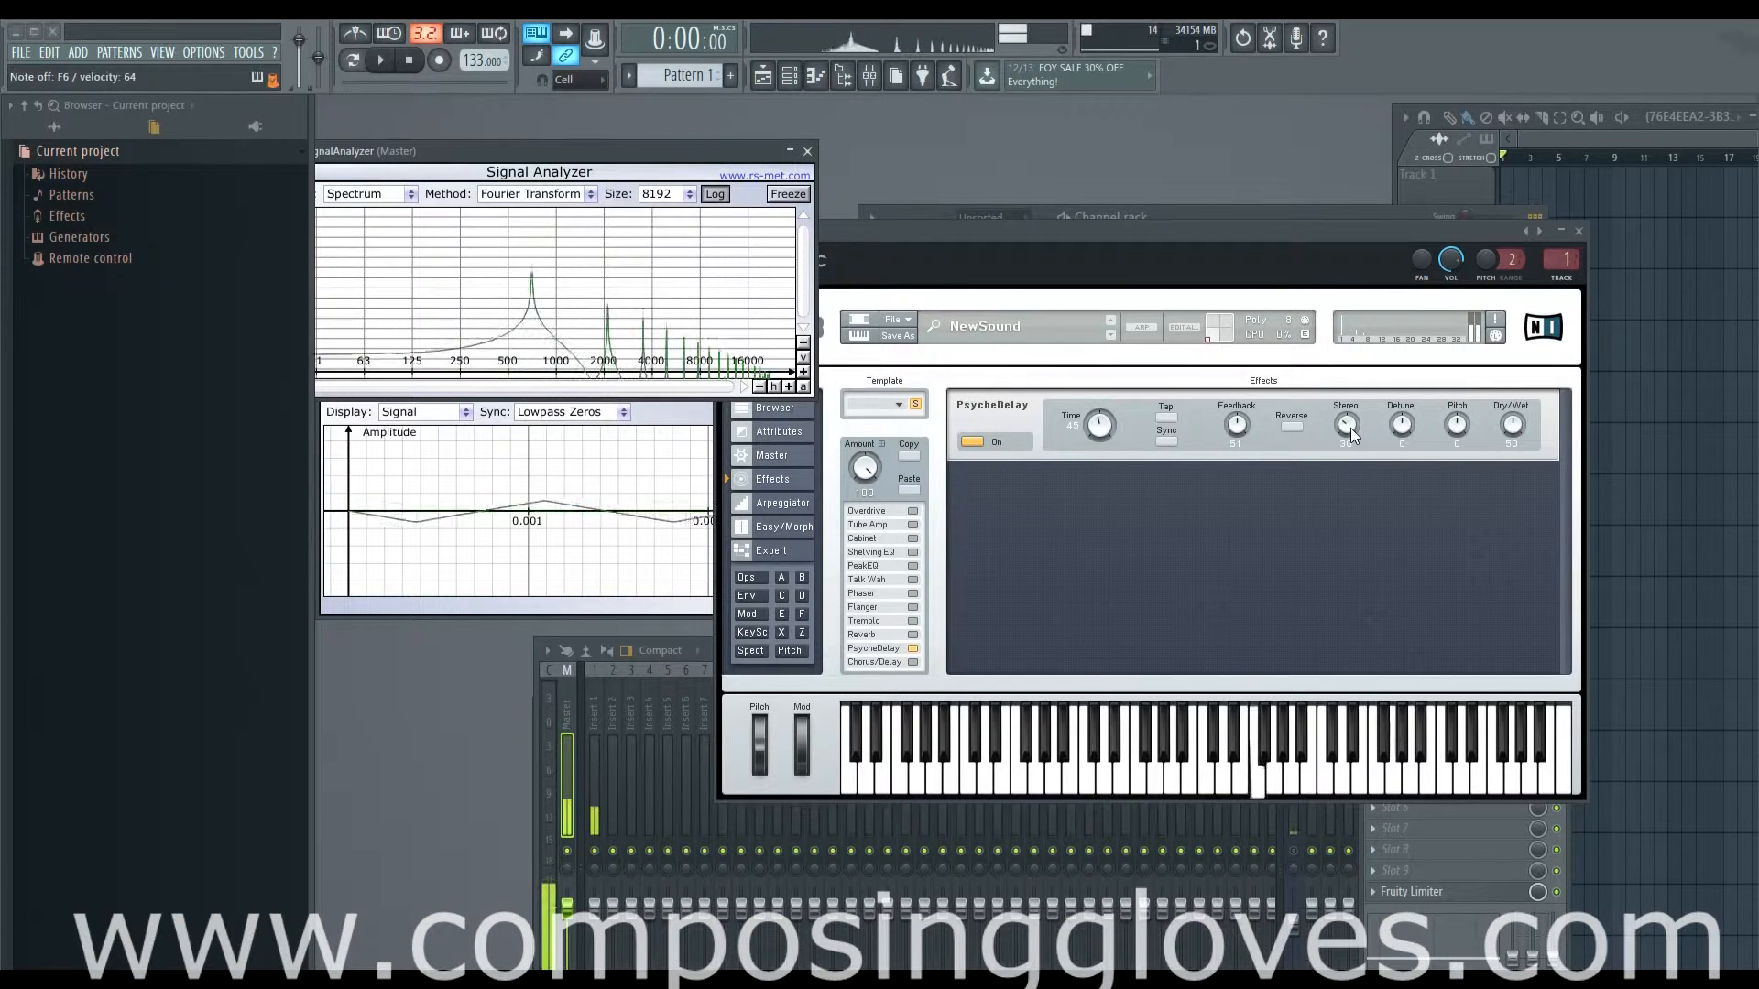
drag(1348, 427, 1342, 167)
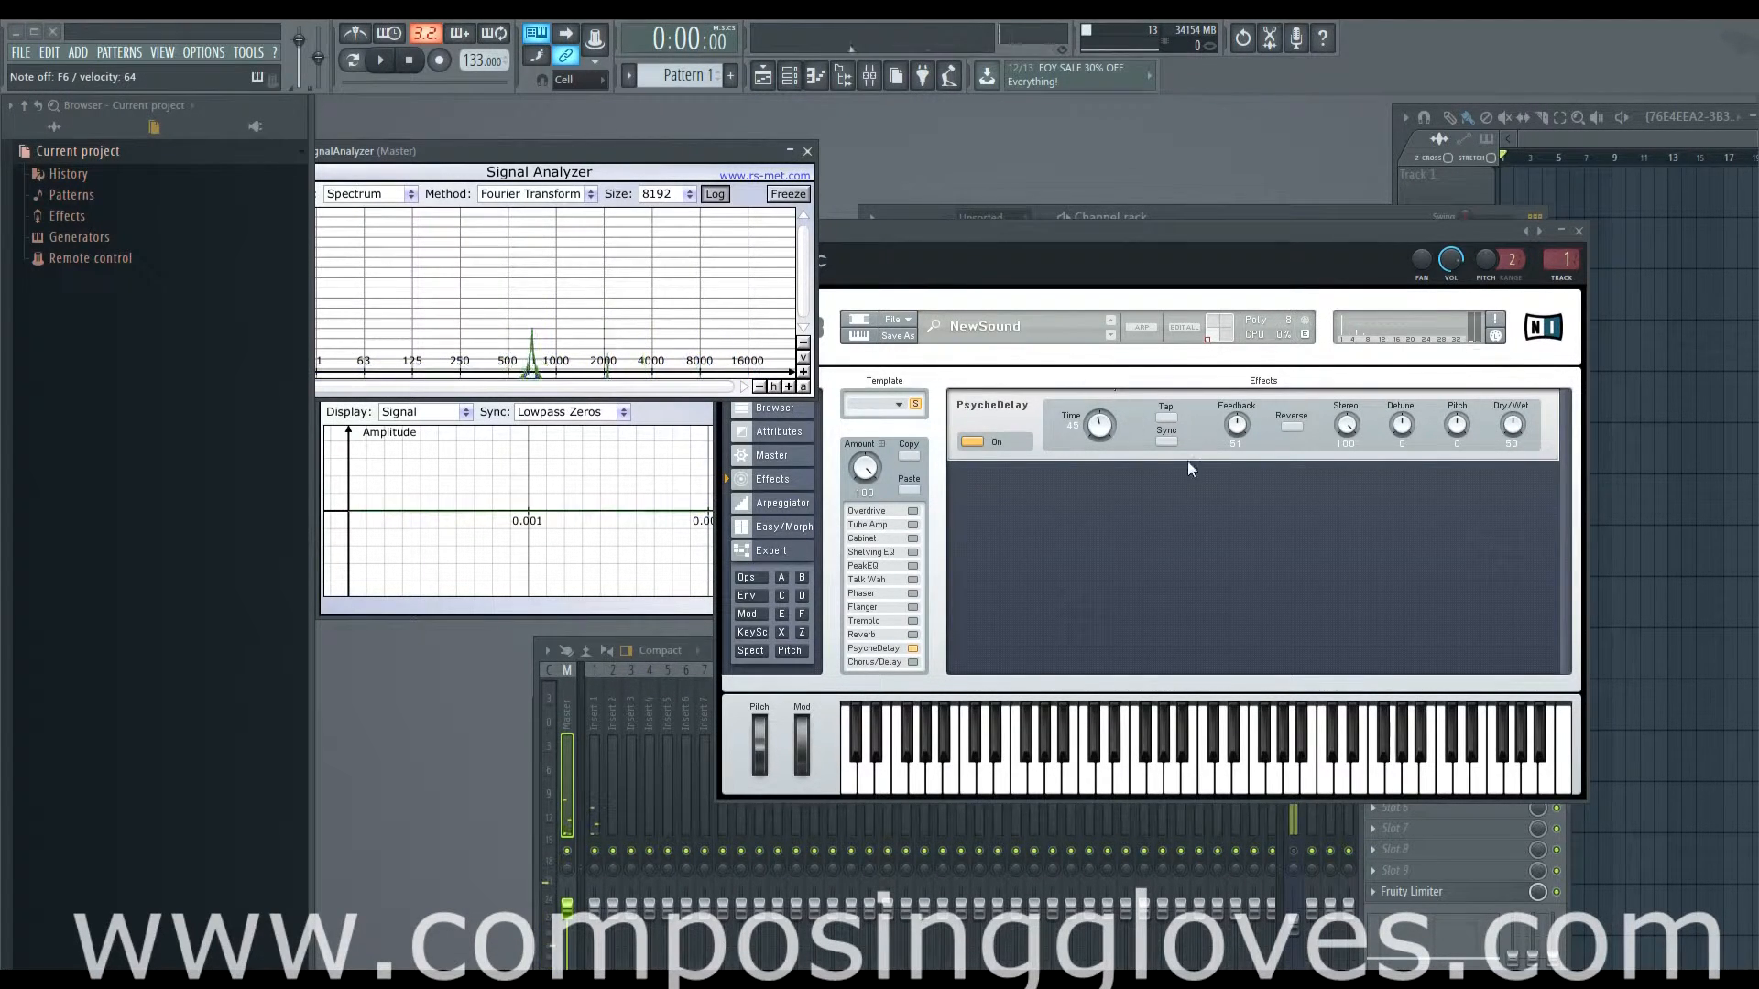
- Enable the PsycheDelay's Sync and lower Stereo to its minimum while playing notes
click(1164, 441)
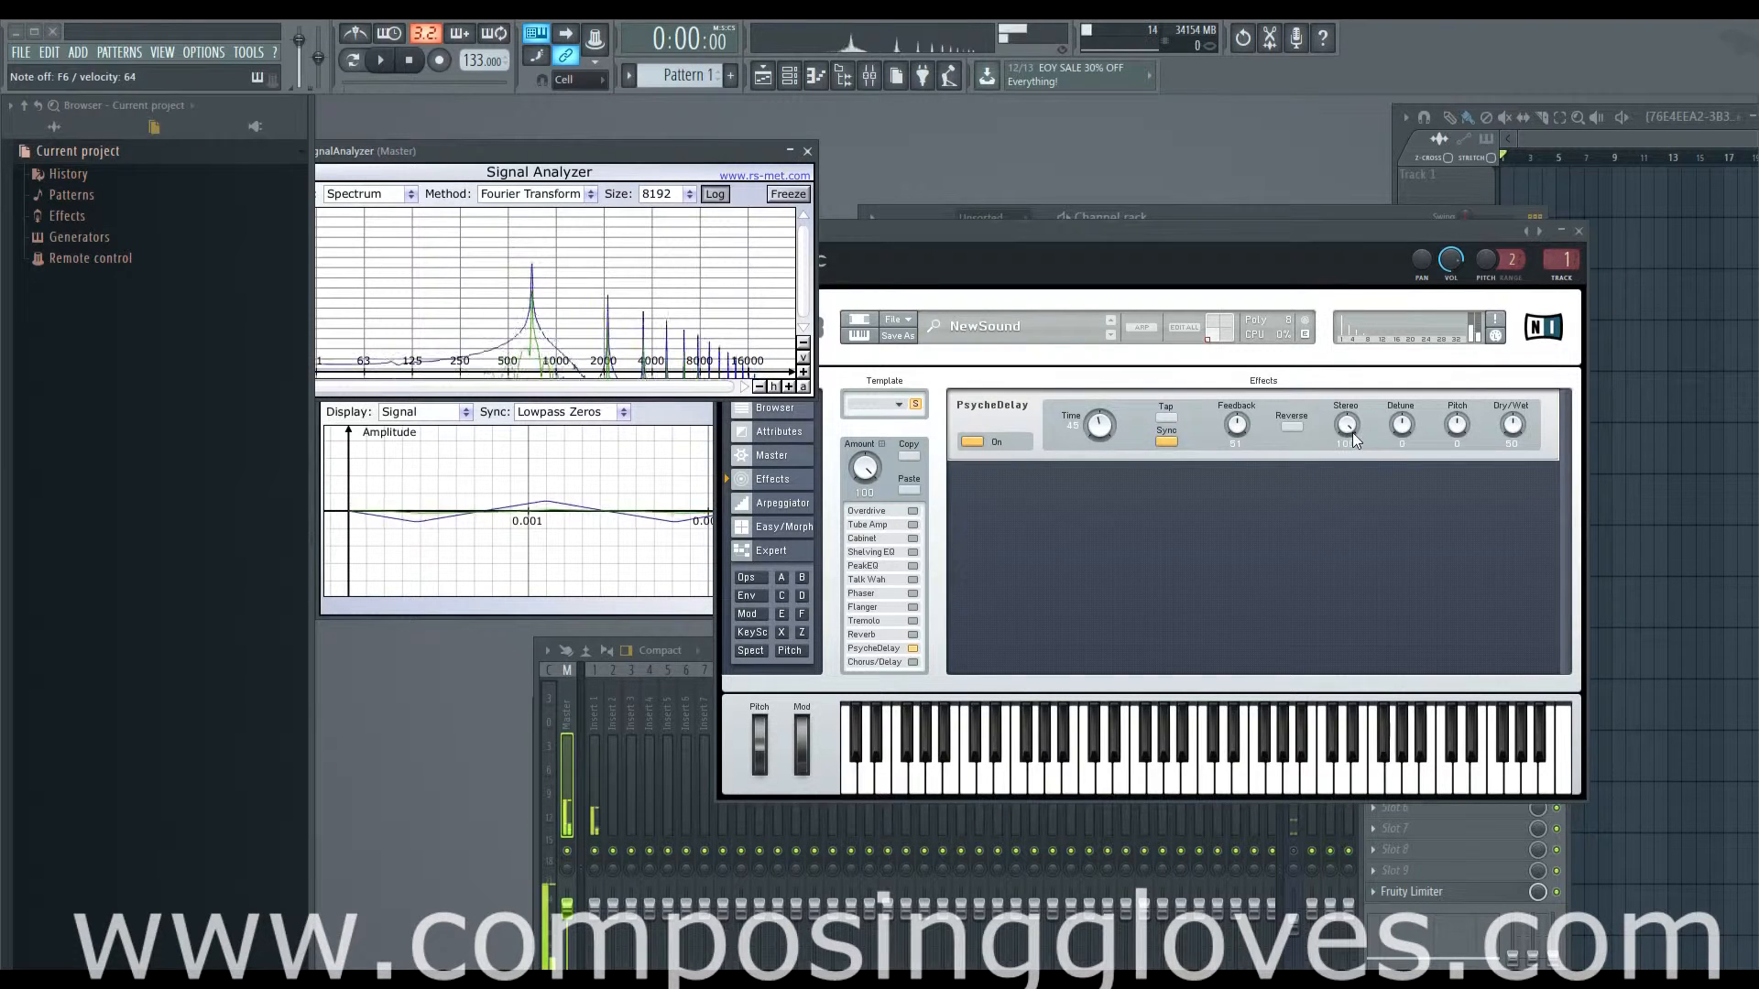
drag(1347, 425, 1348, 465)
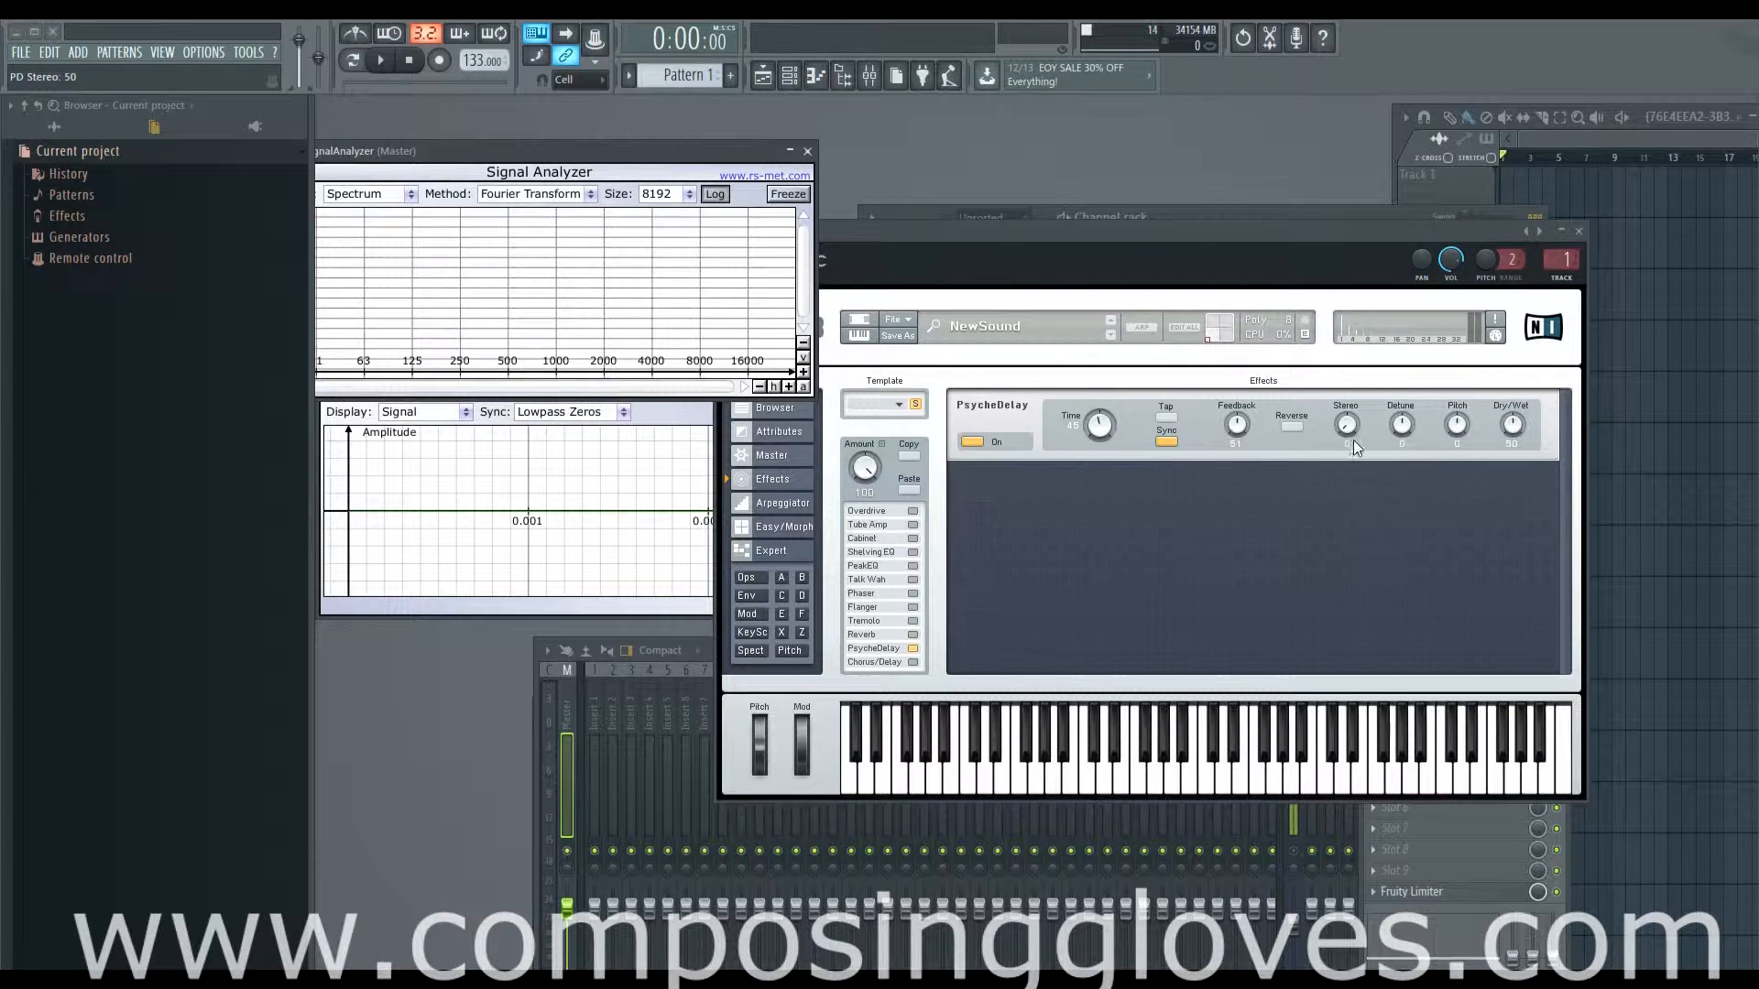
drag(1345, 425, 1369, 537)
- Sweep the PsycheDelay's Detune and Pitch, return both to 0, and try a short Time
drag(1404, 427, 1408, 491)
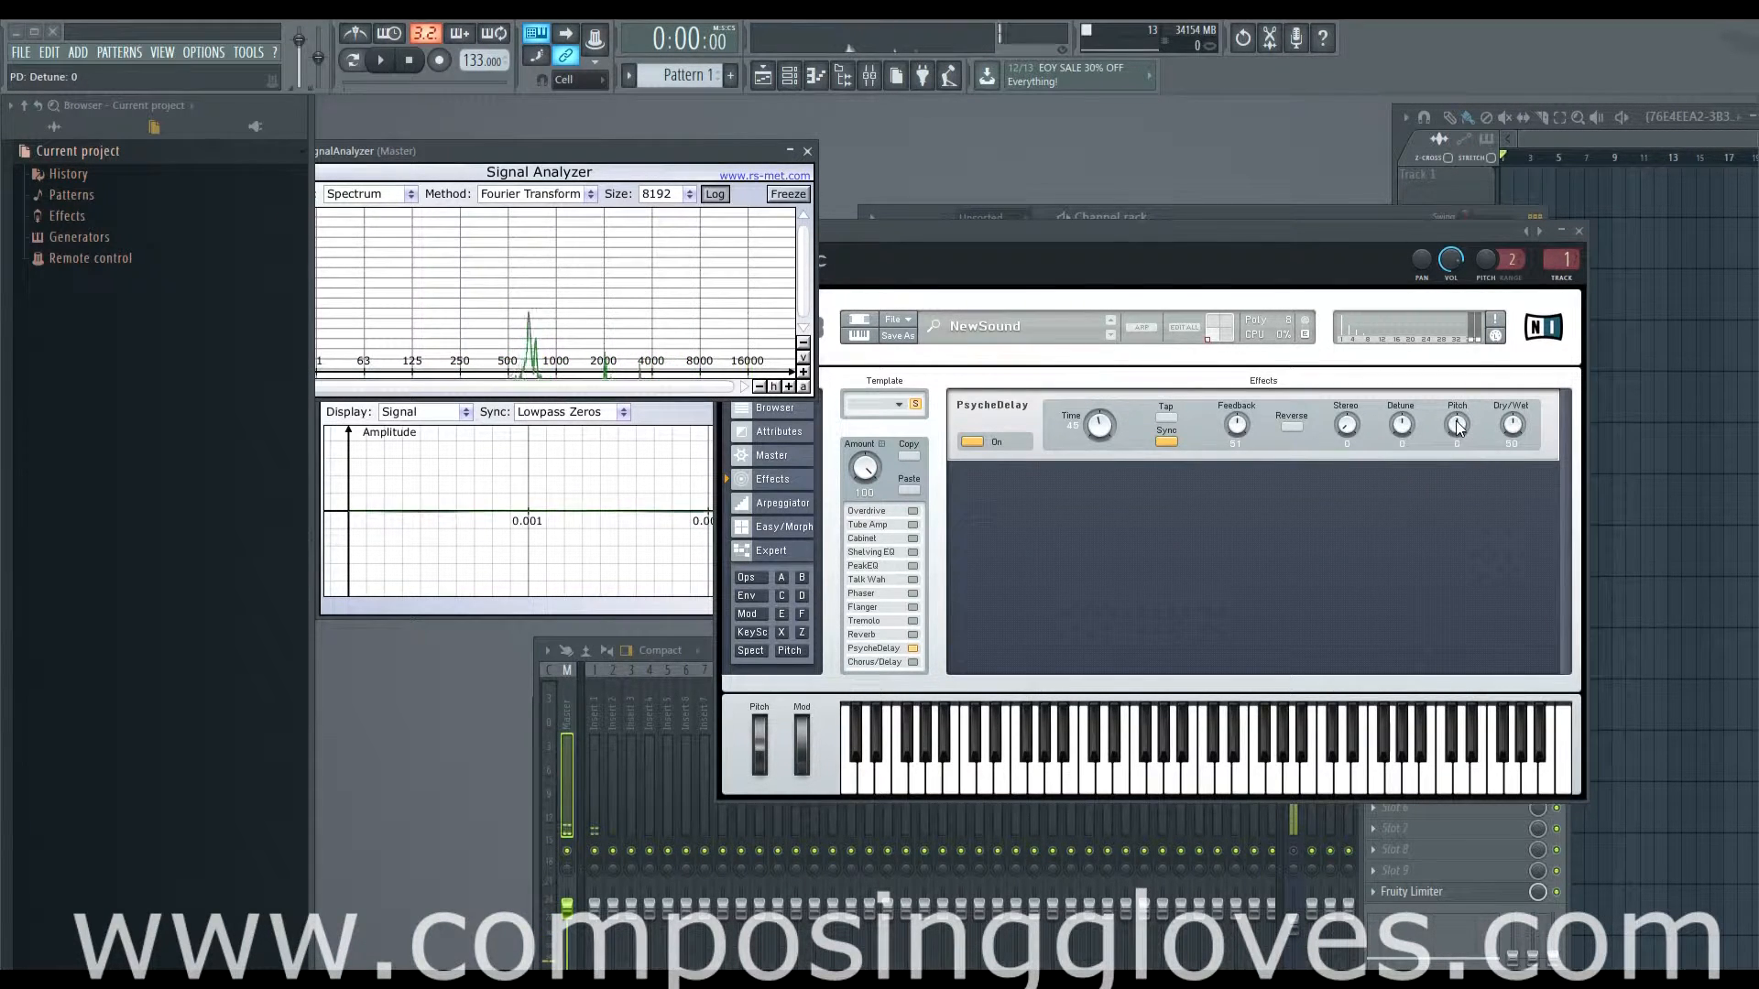
drag(1459, 428, 1515, 428)
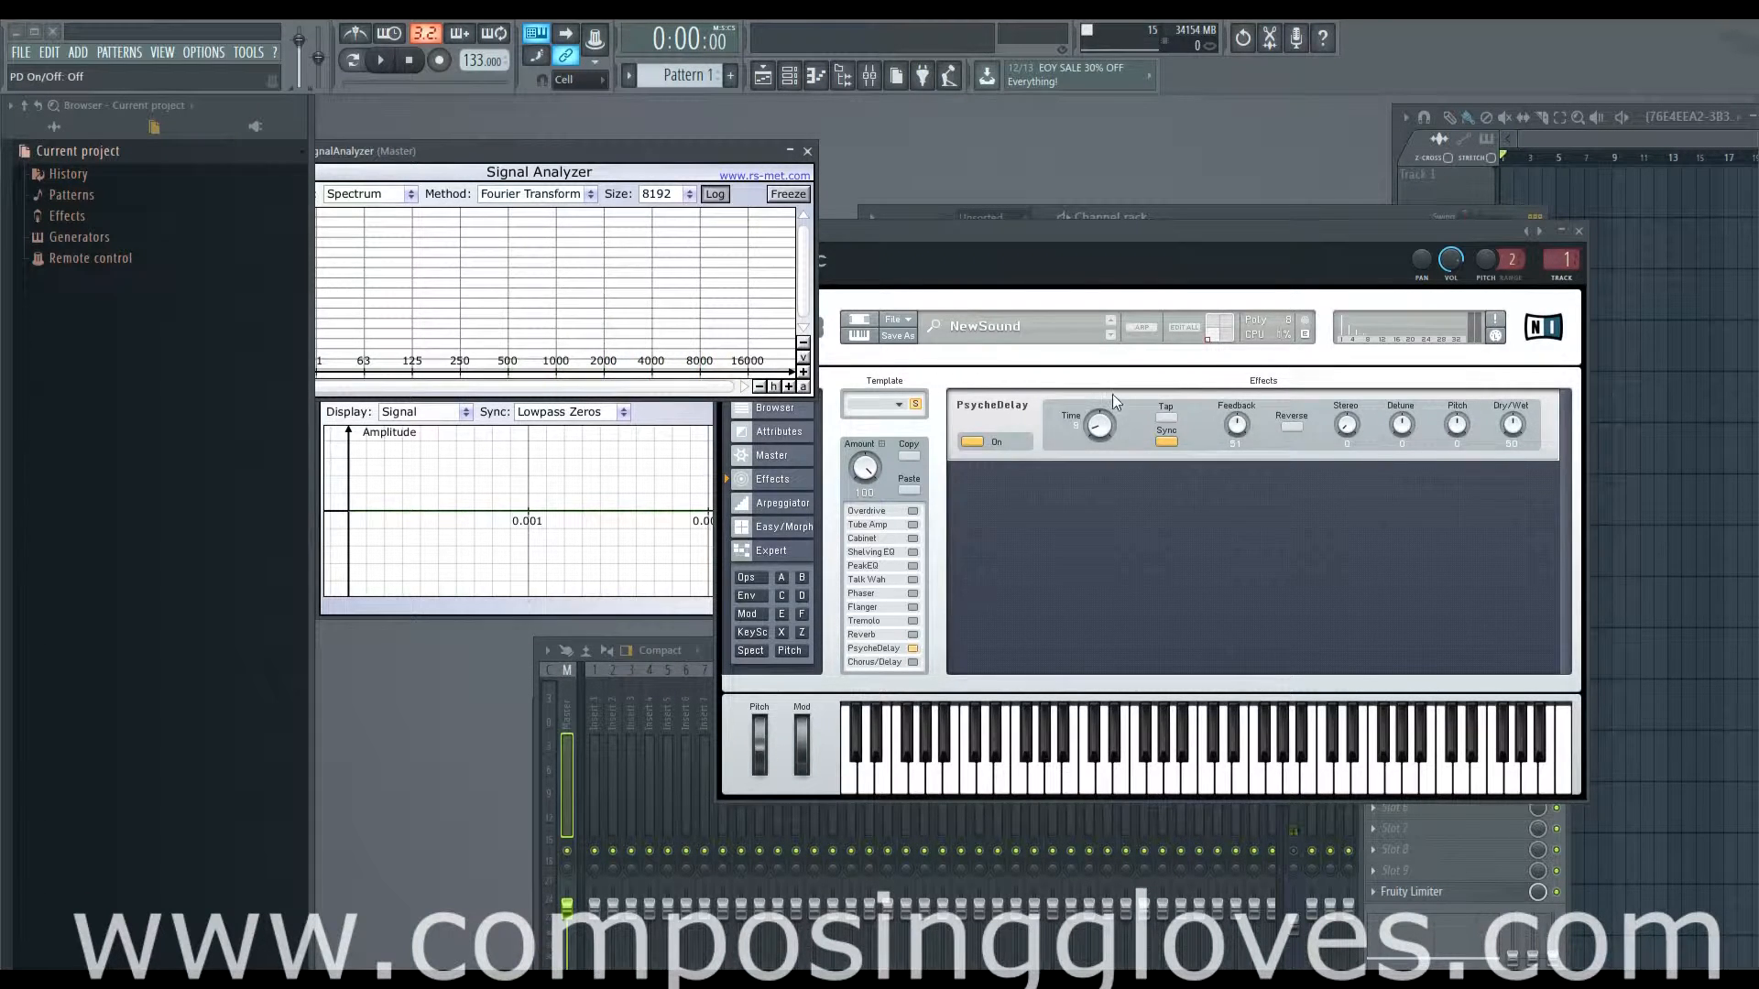
drag(1111, 393, 1118, 409)
- Replace the PsycheDelay with the Chorus/Delay effect
click(971, 445)
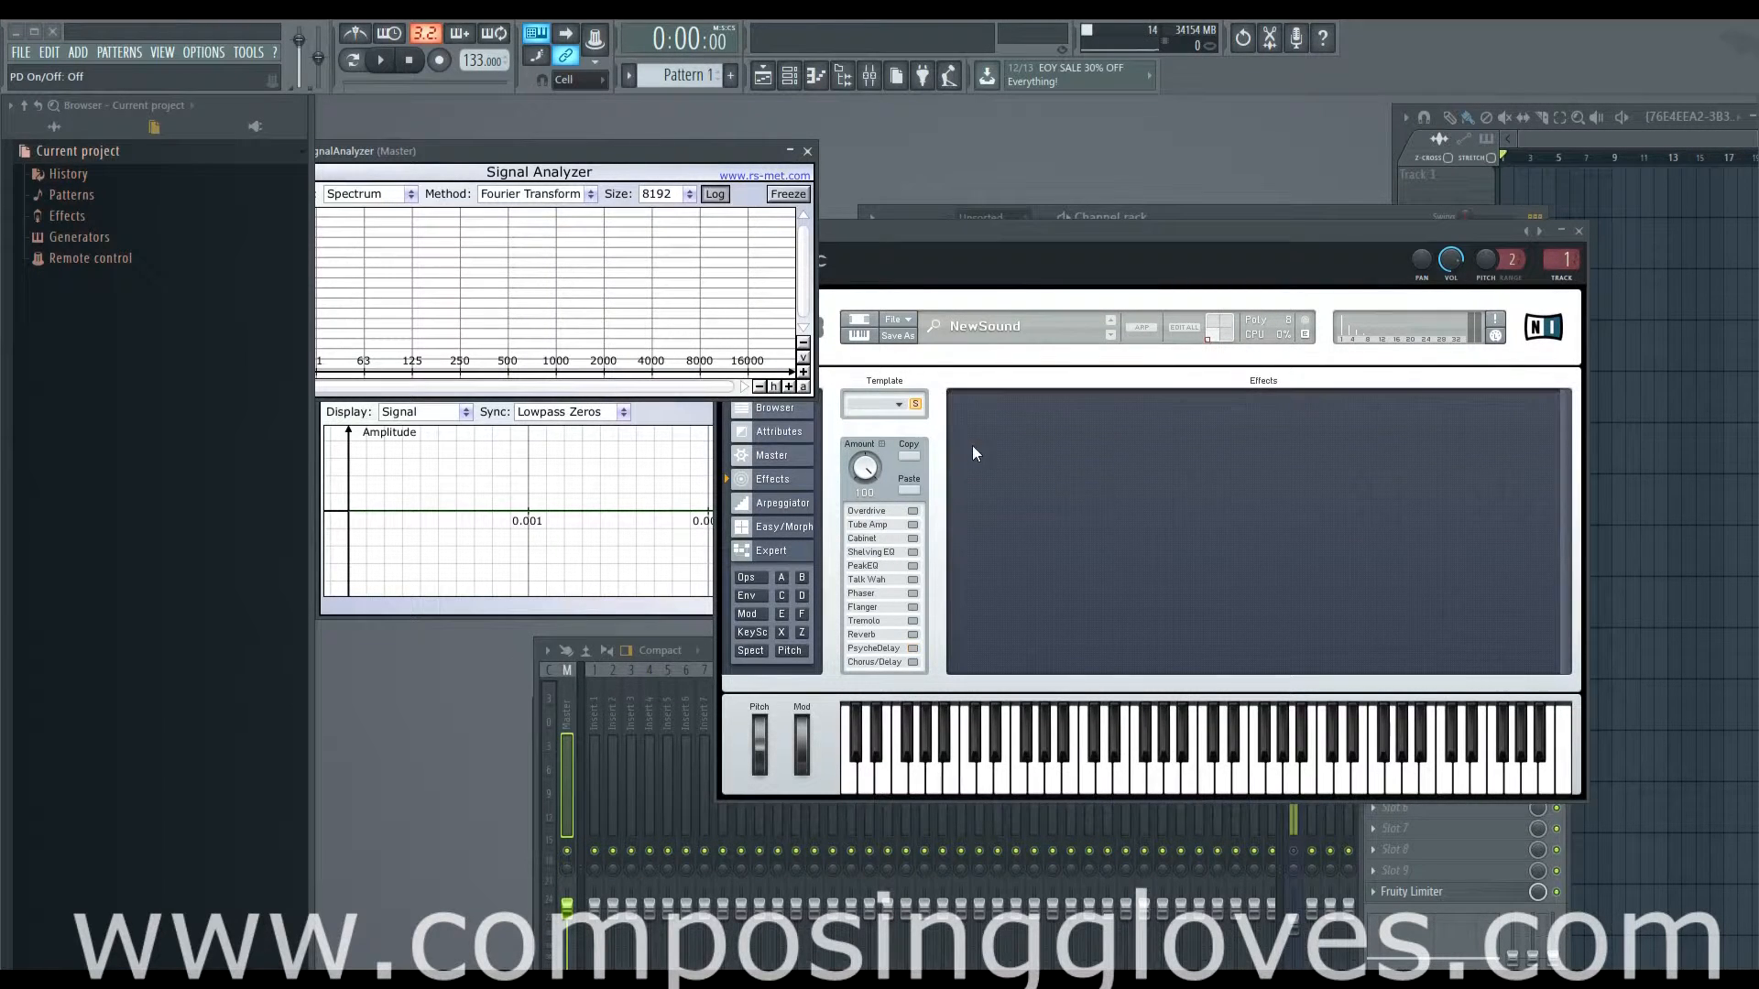
click(913, 662)
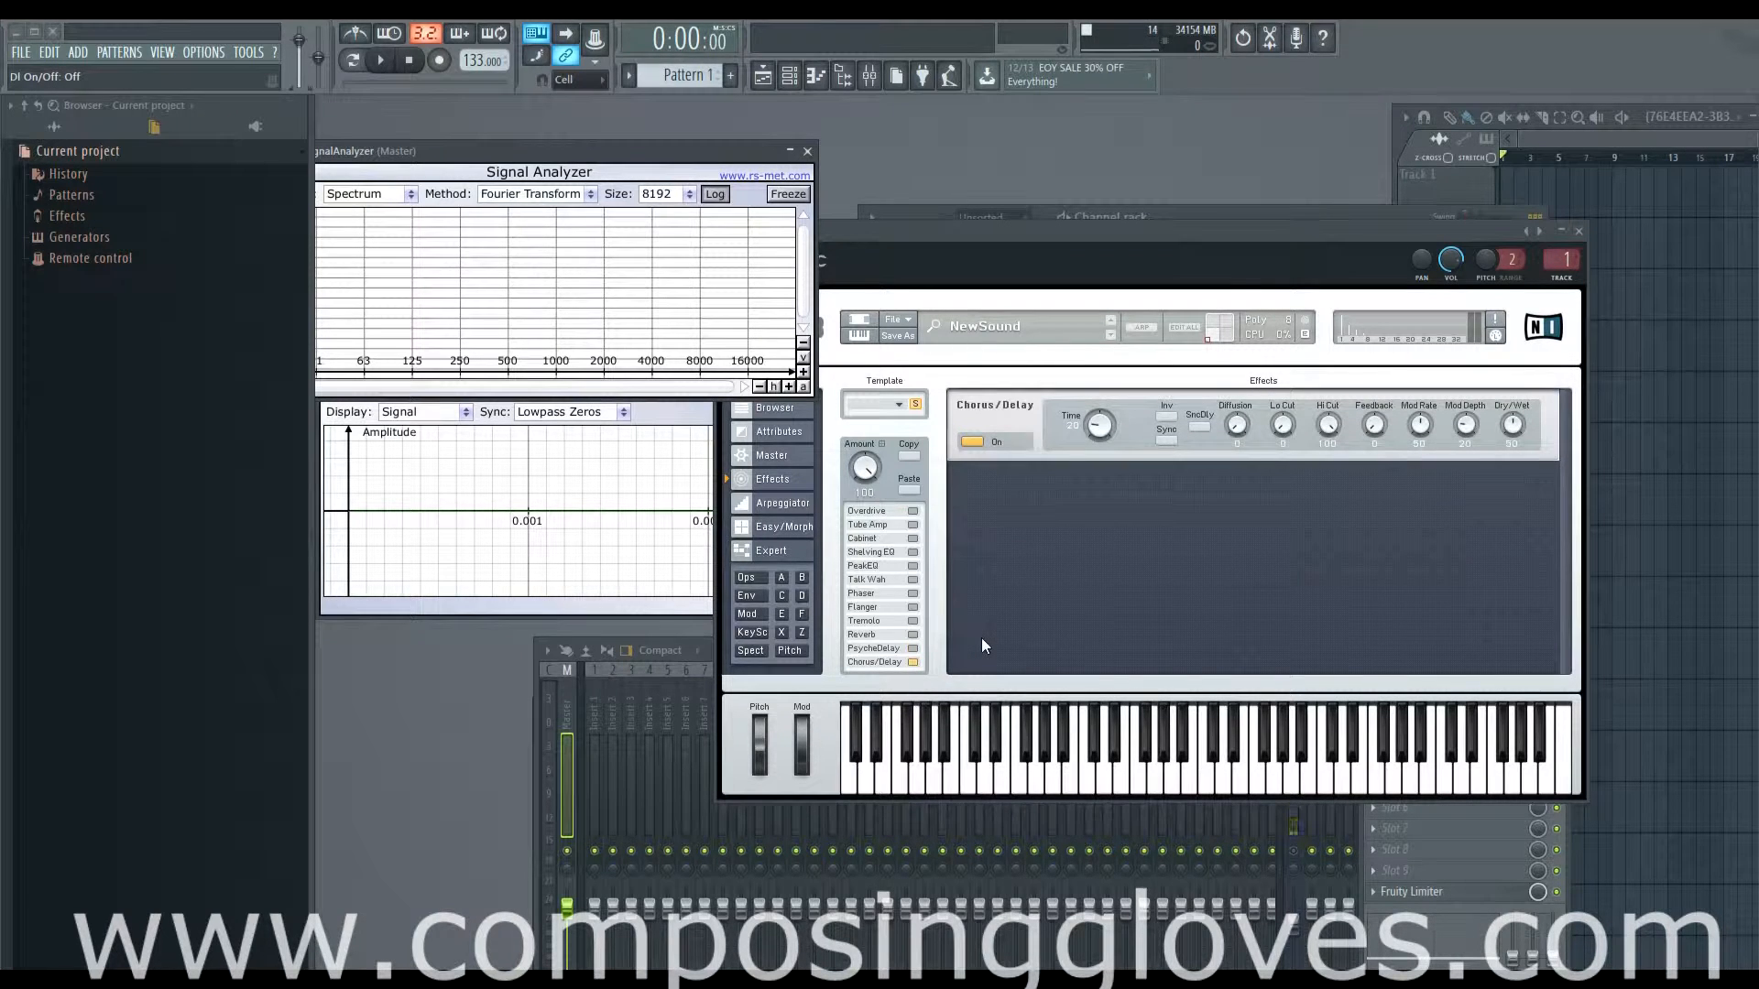
- Restart the Chorus/Delay effect, then sweep Time up to 100 and back to its minimum with Sync enabled while playing notes
click(914, 663)
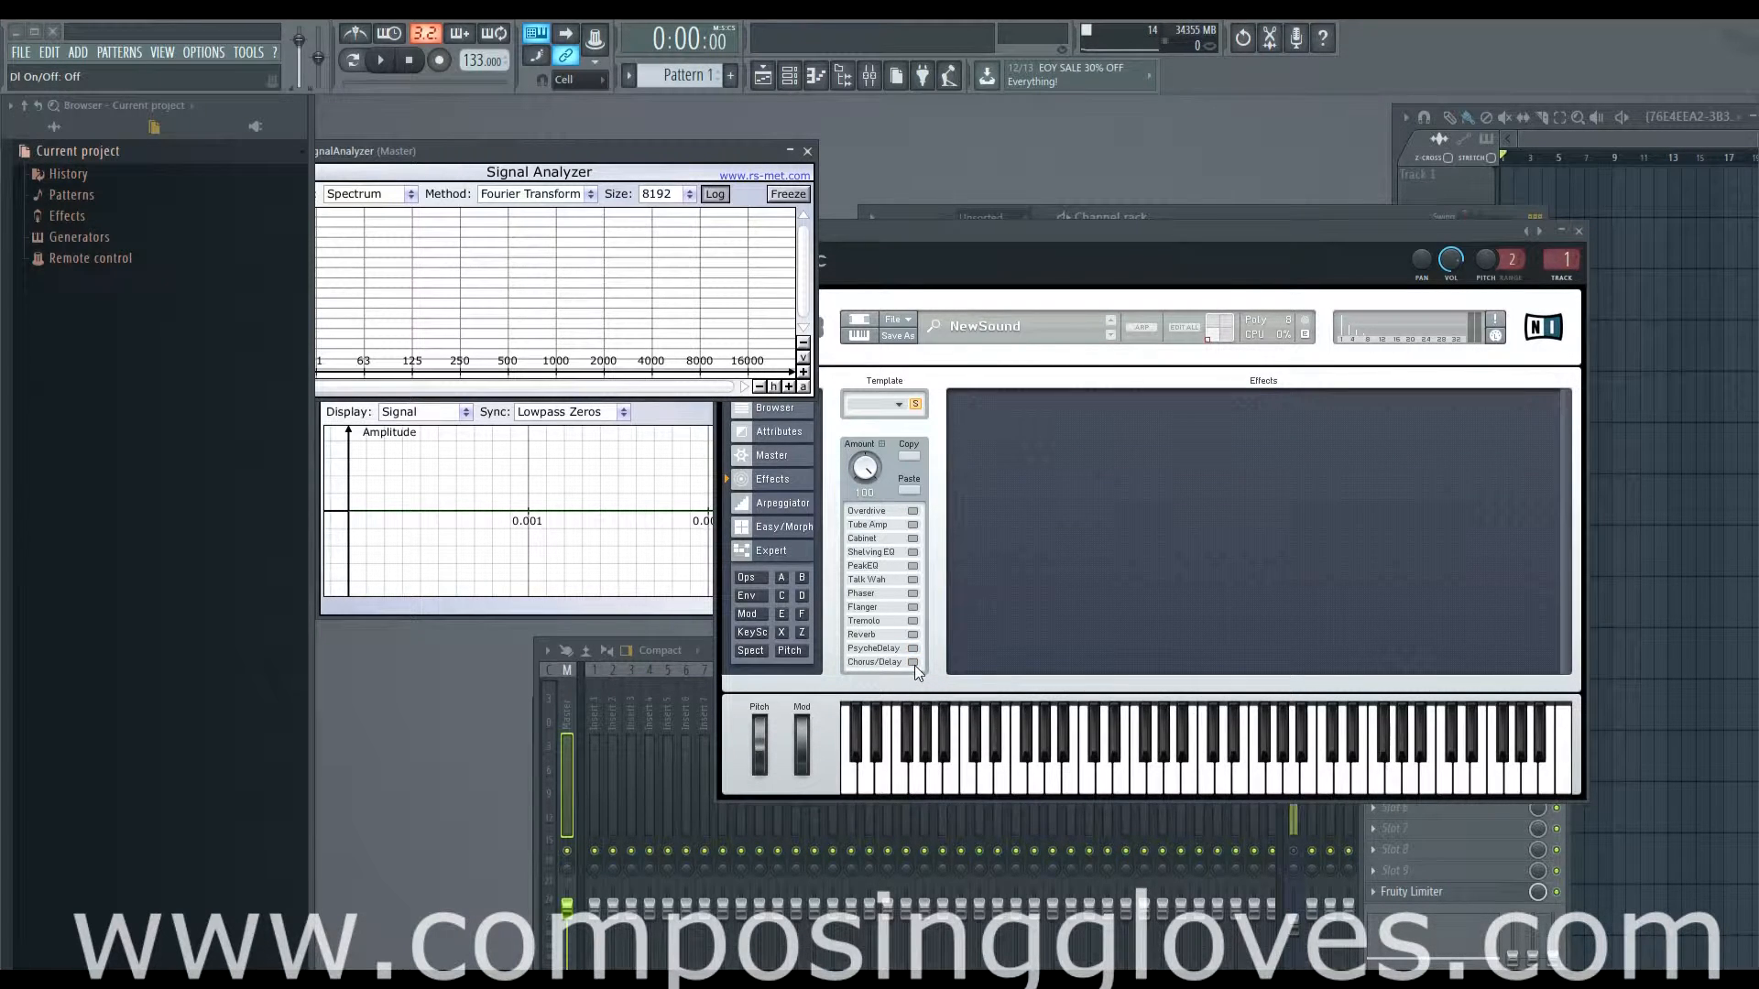
click(914, 663)
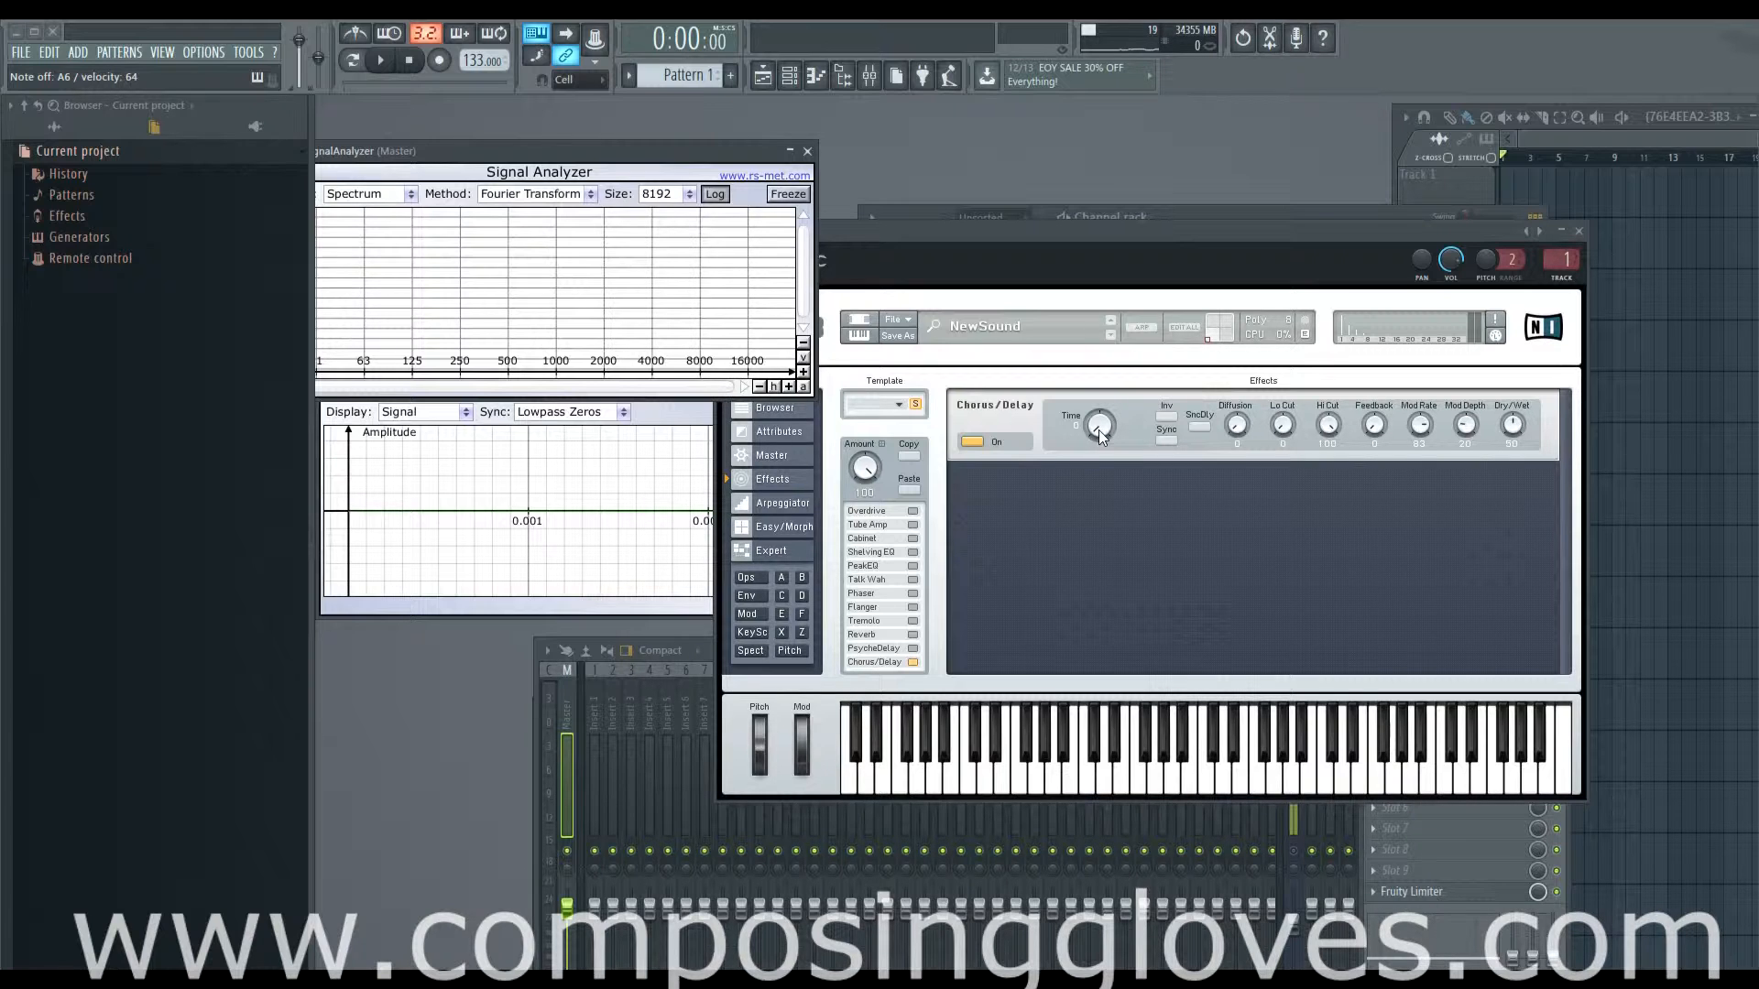
scroll(1098, 431, up, 2)
drag(1101, 436, 1104, 424)
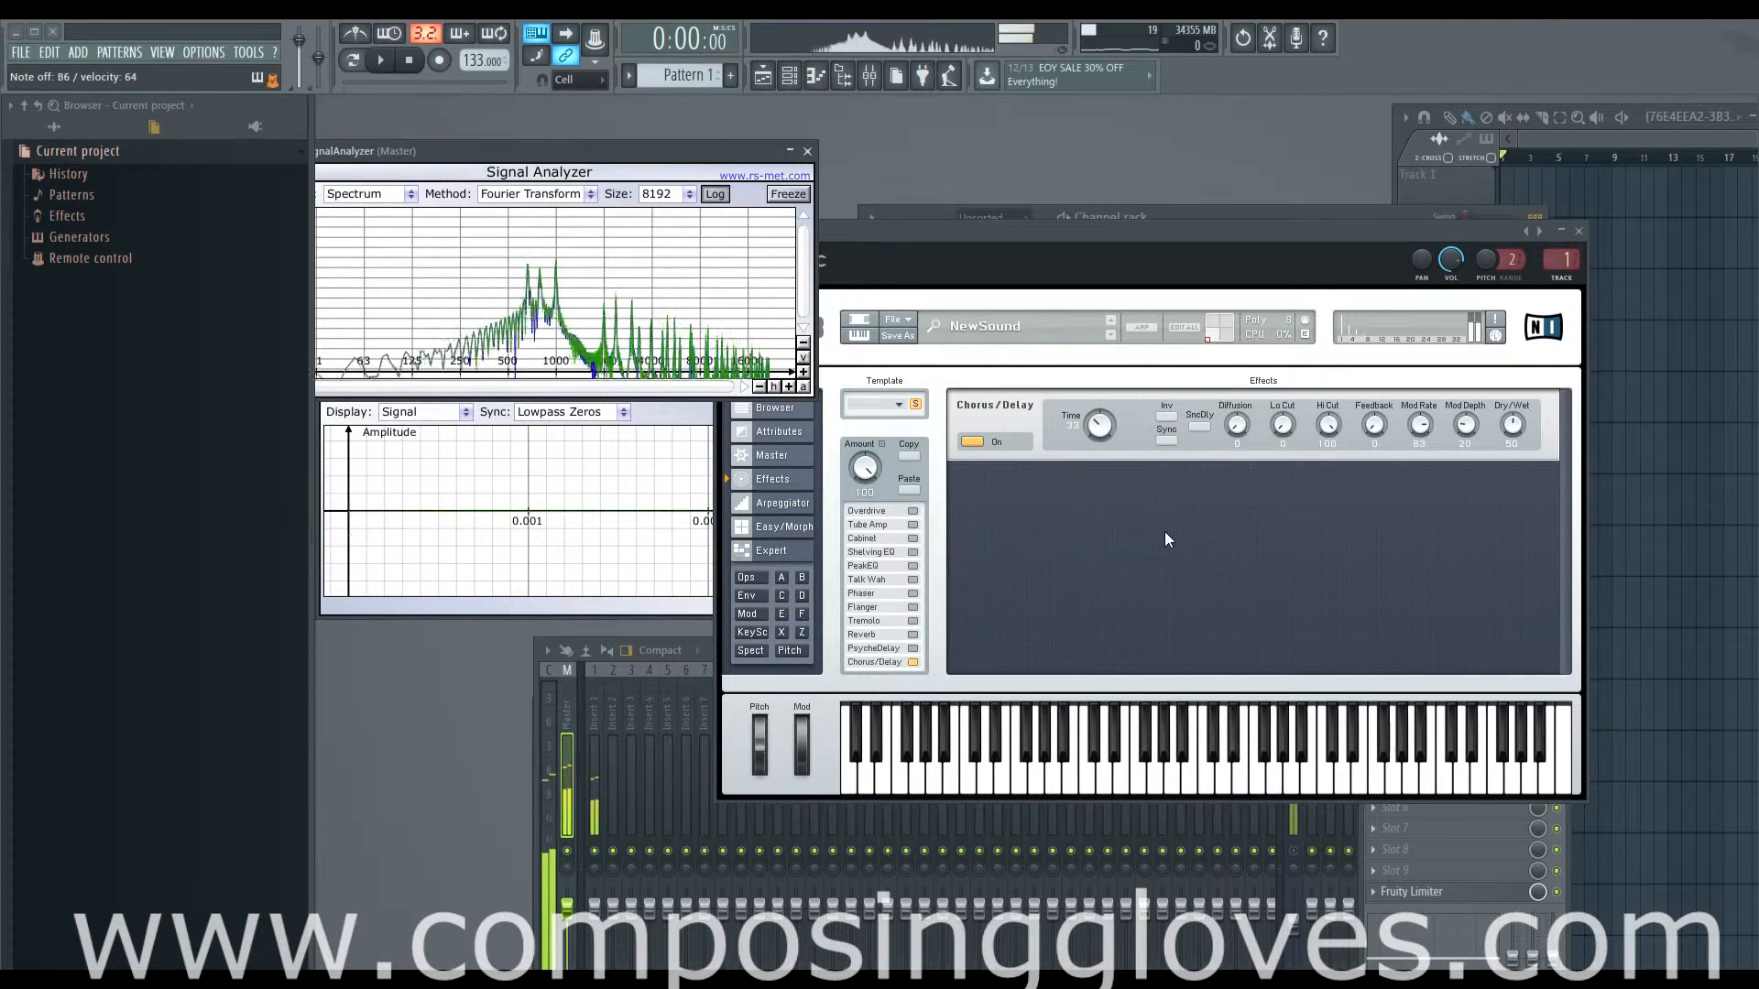
drag(1097, 429, 1110, 342)
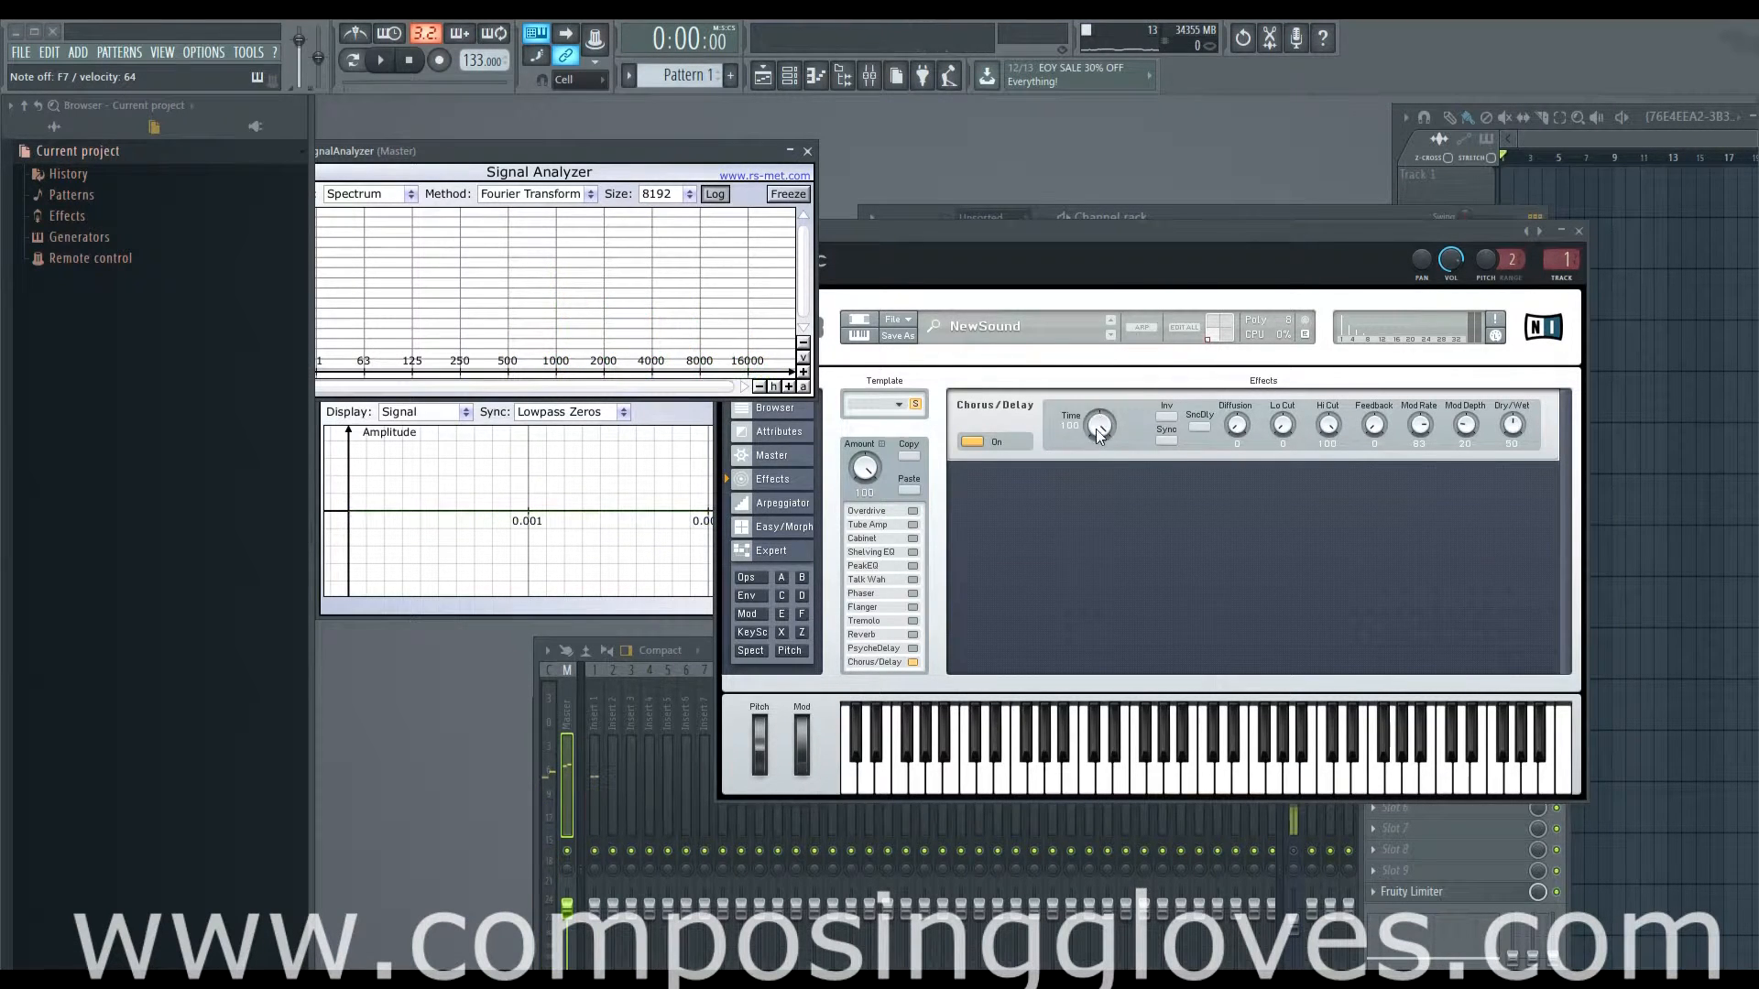
drag(1099, 425, 1096, 508)
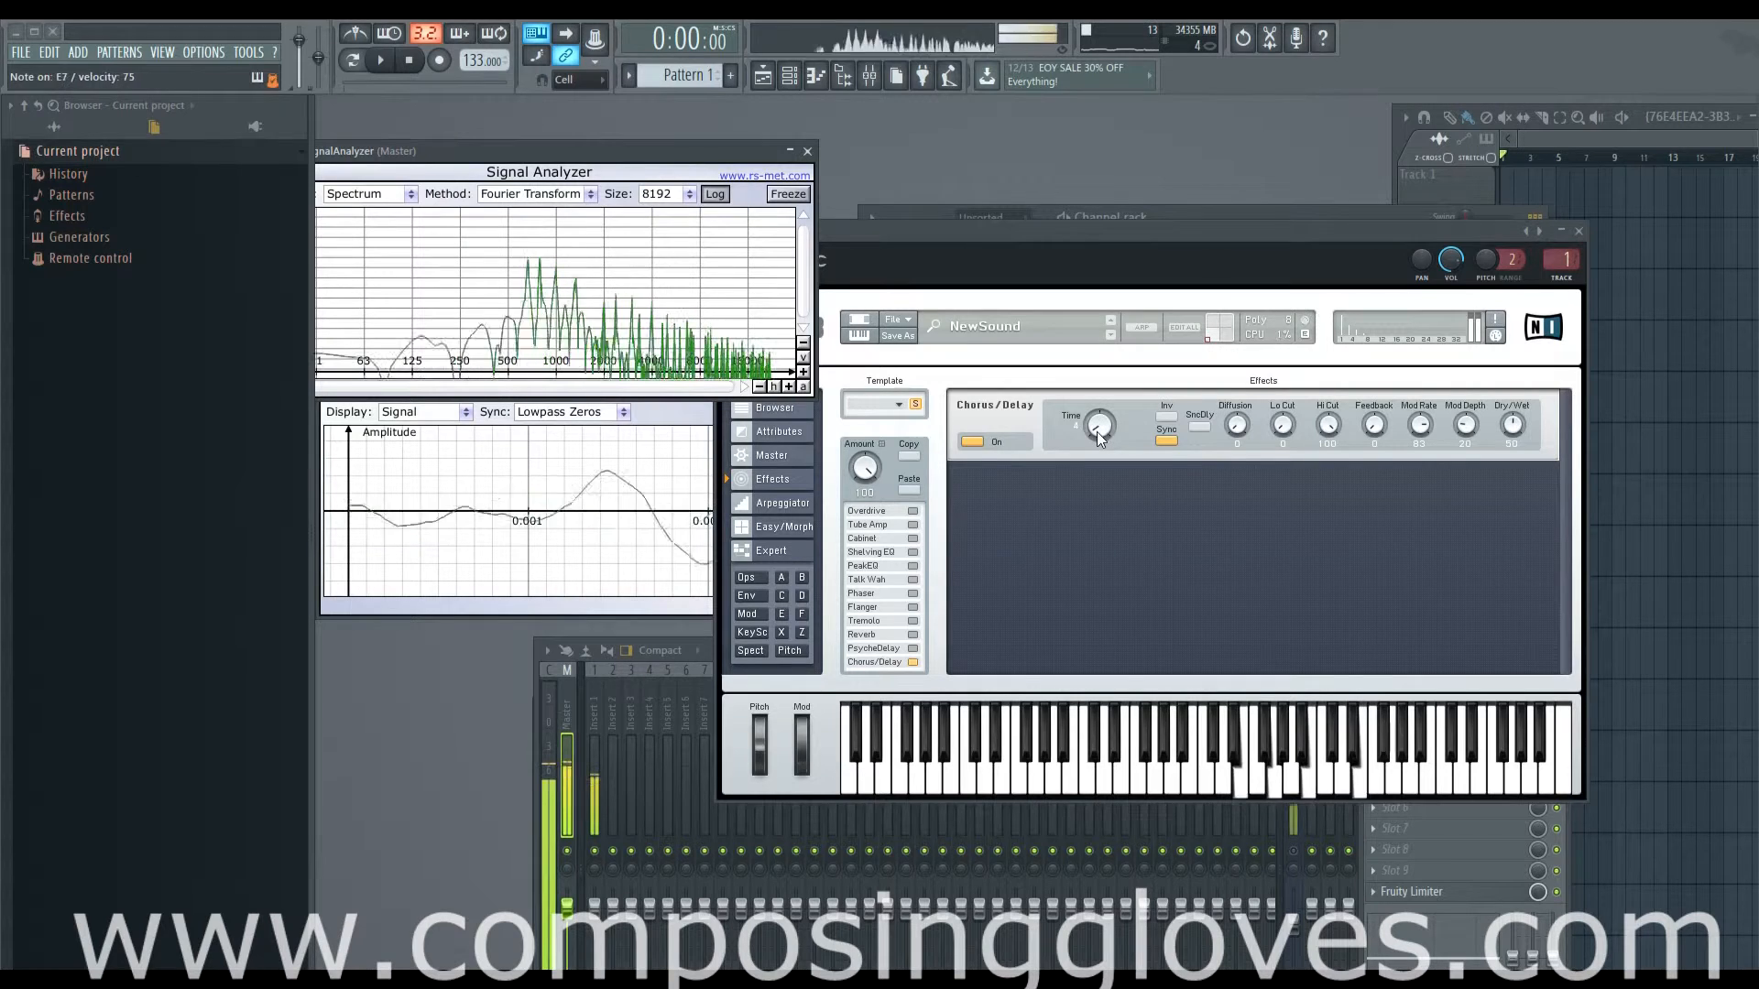
- Enable SncDly on the Chorus/Delay and sweep Feedback up to 100 and back down while playing notes
click(1198, 427)
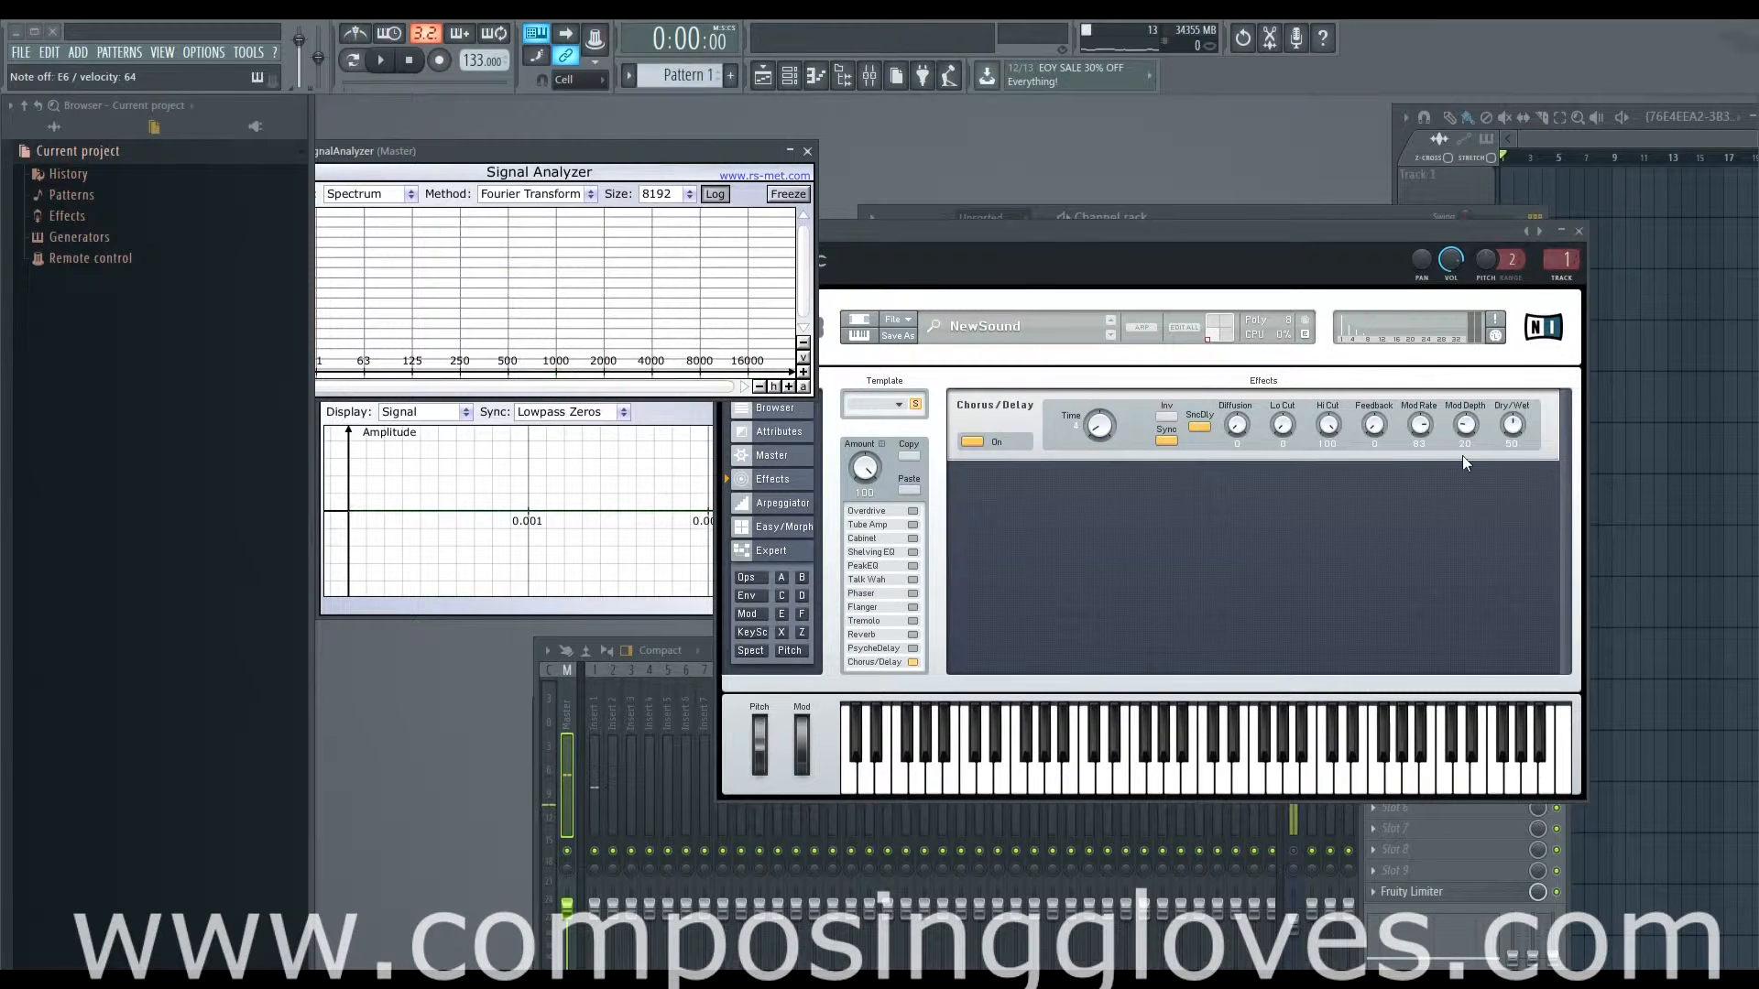
drag(1373, 427, 1319, 492)
drag(1373, 427, 1374, 314)
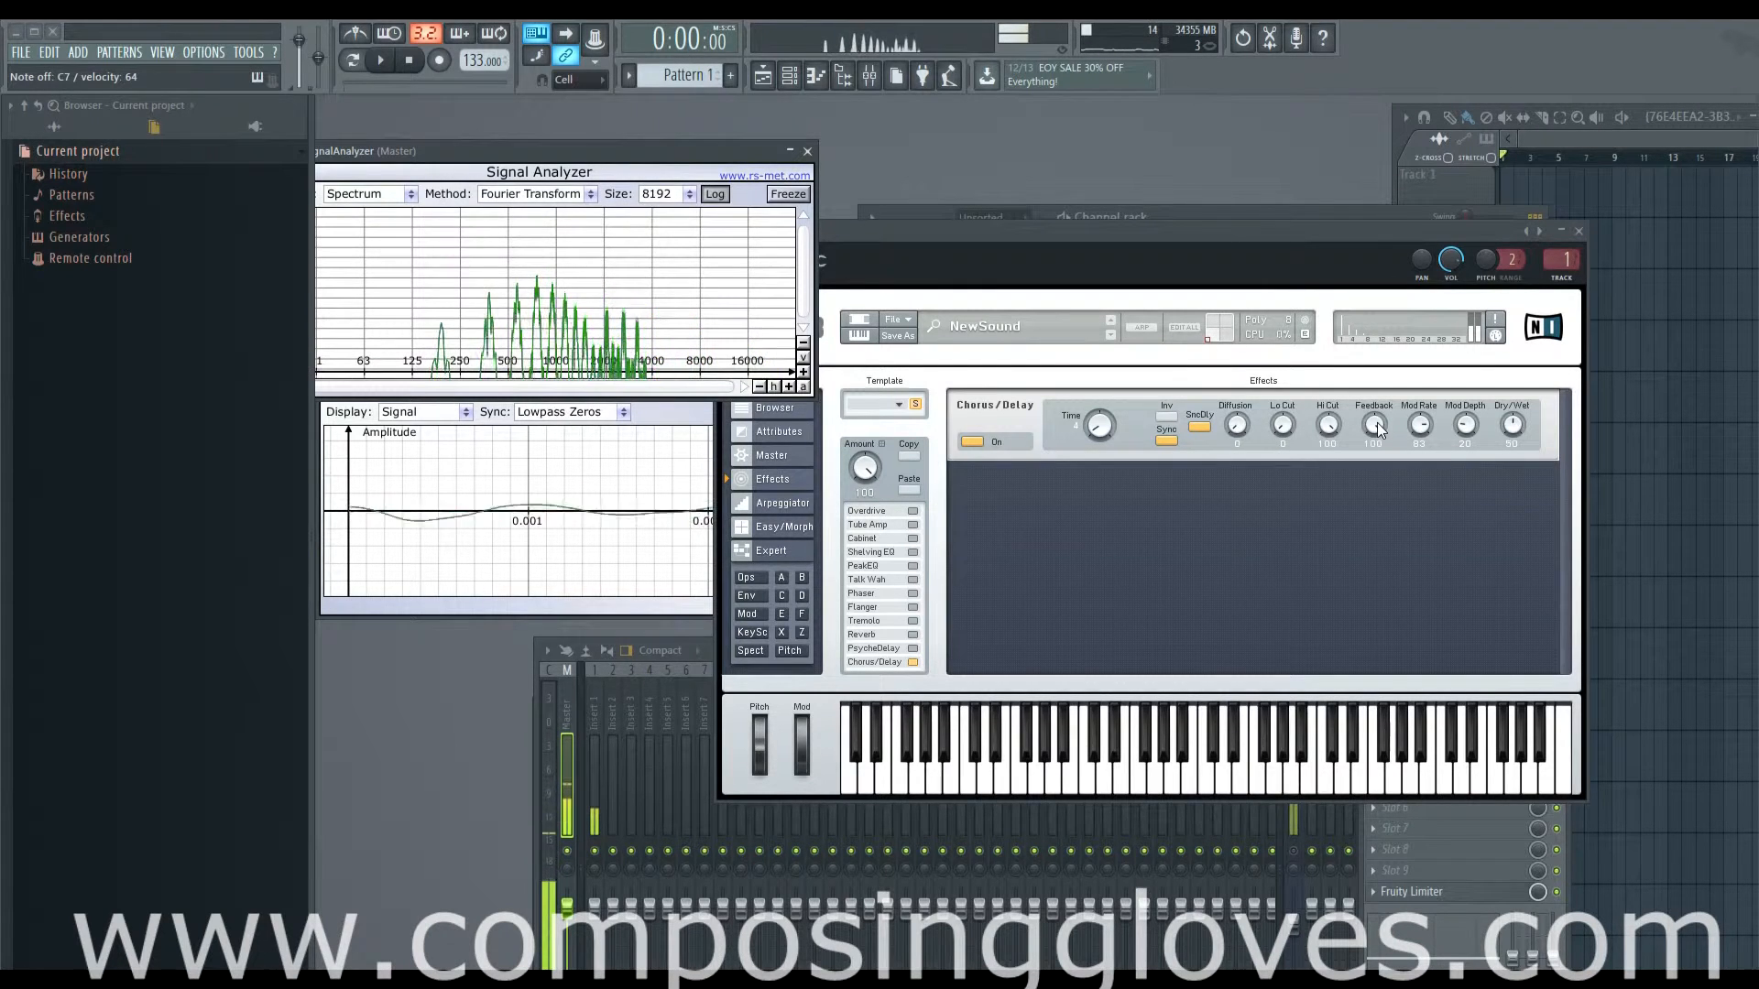
drag(1379, 430, 1371, 497)
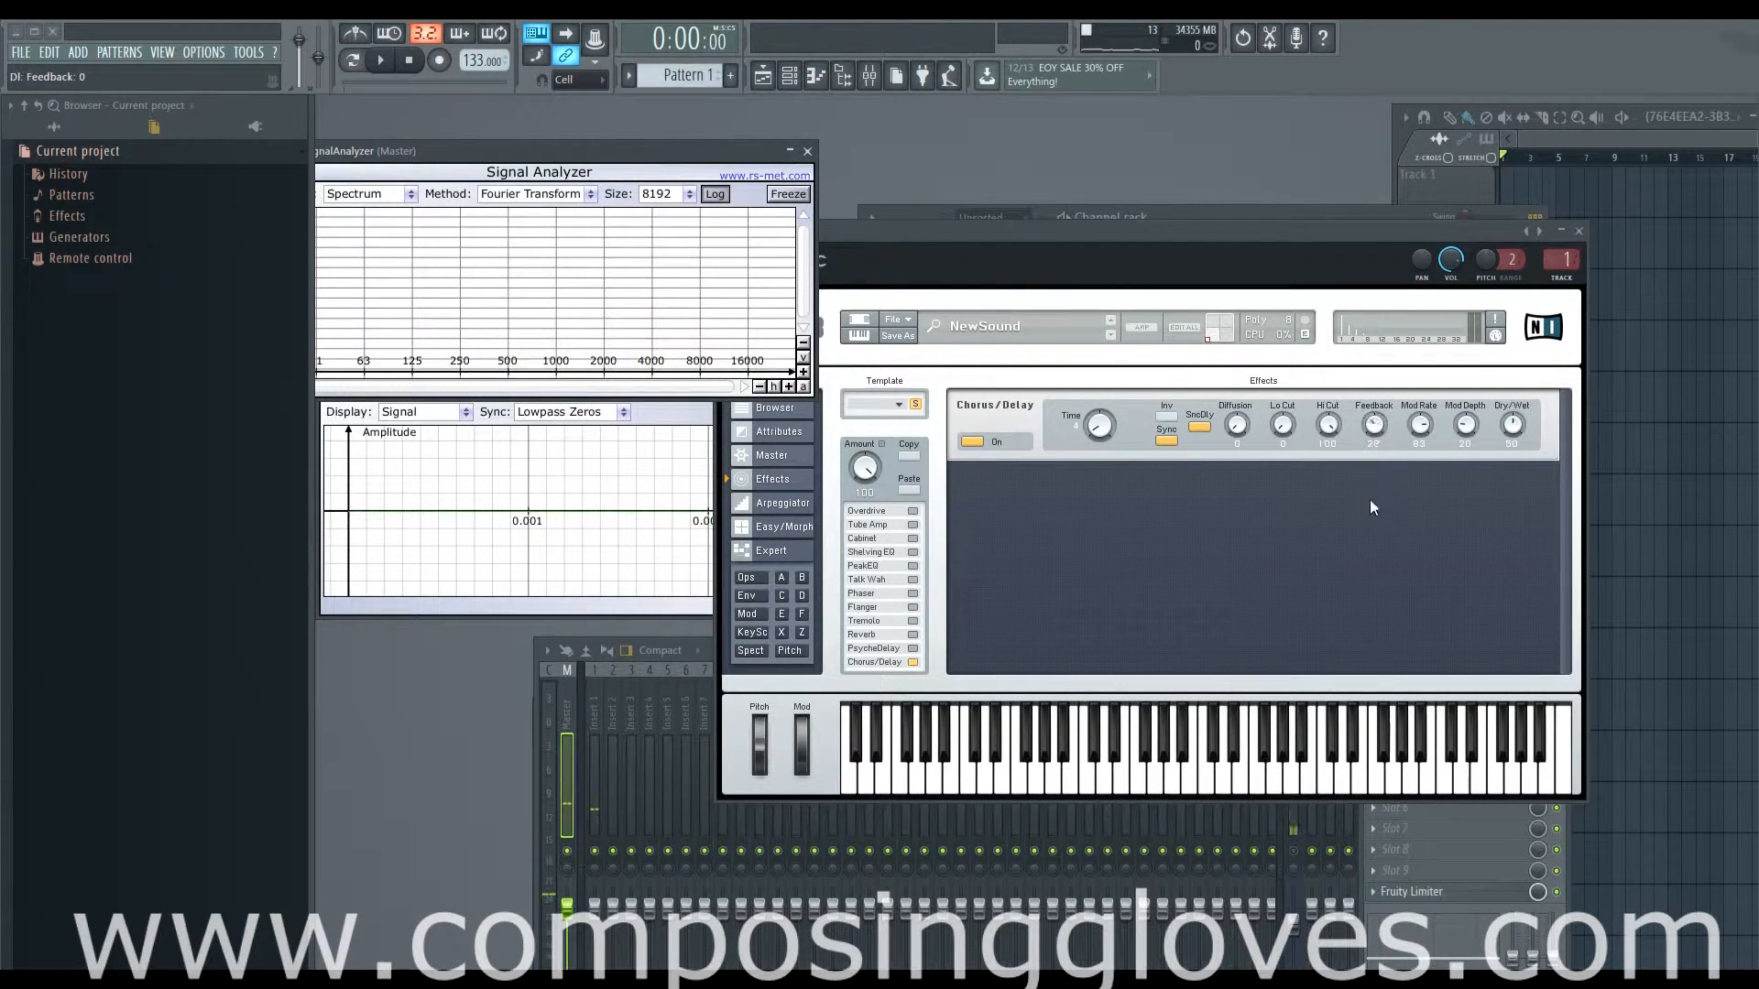
- Set Feedback to about 78 and compare the delay with SncDly off and on while playing notes
click(1199, 426)
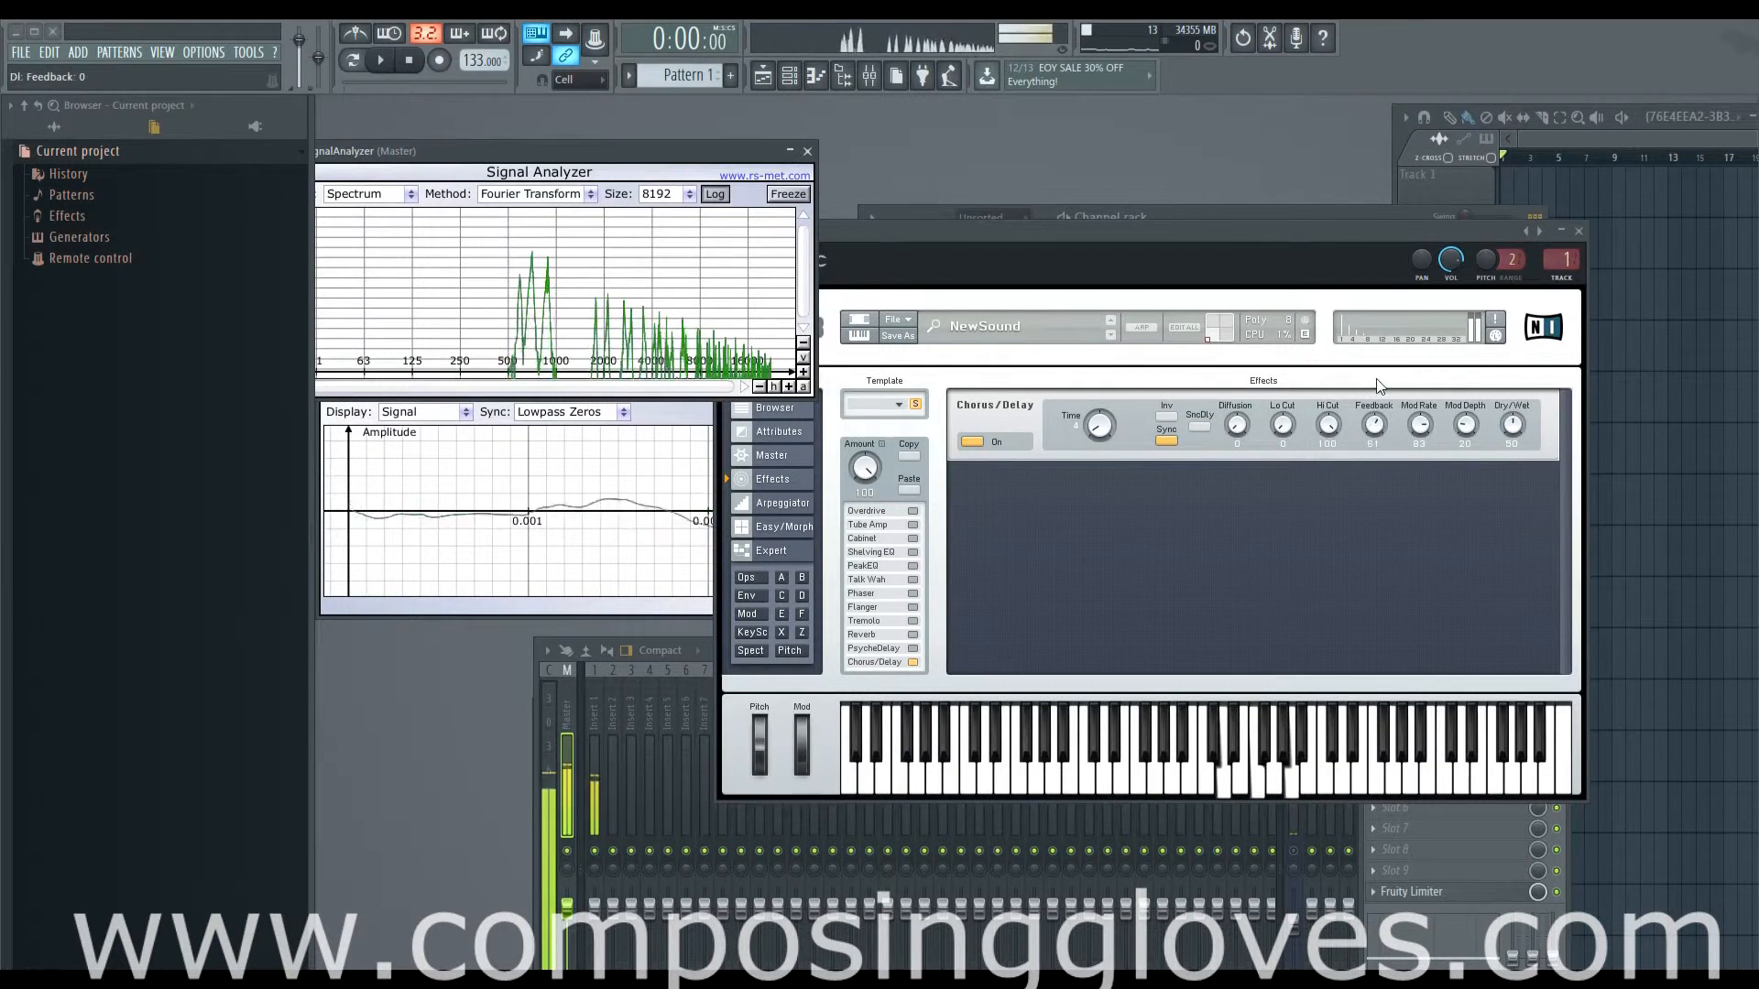
drag(1372, 430, 1377, 403)
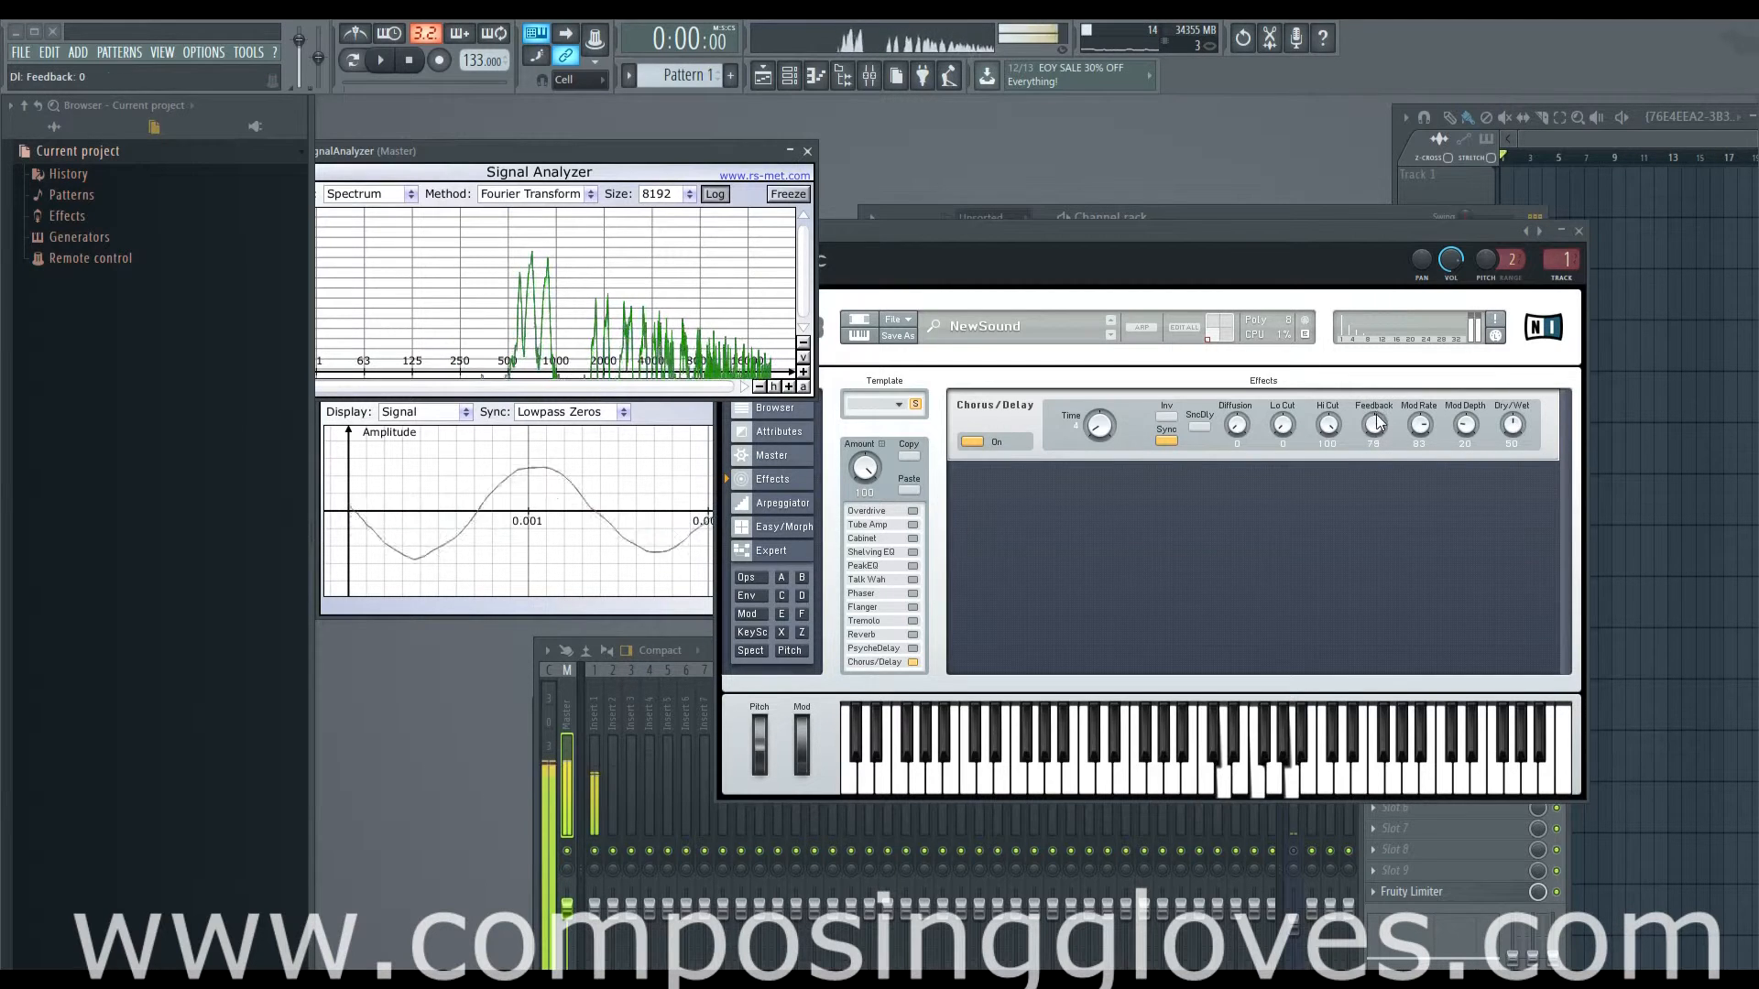
click(1200, 427)
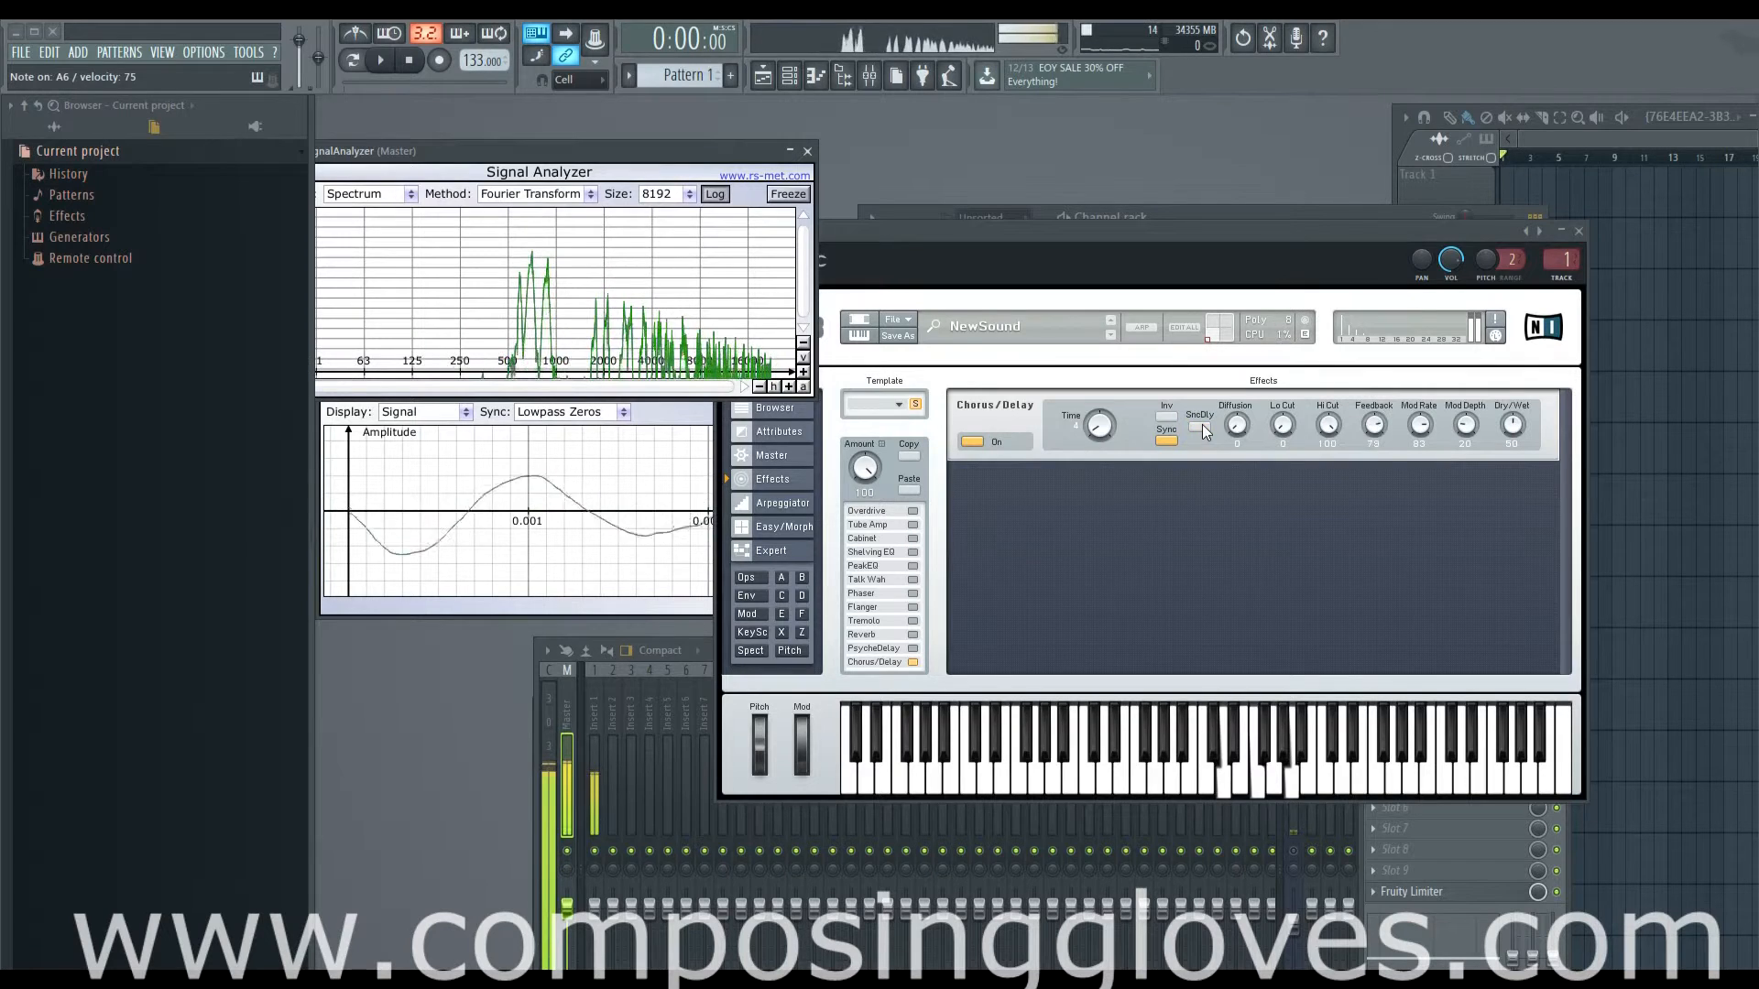
click(1202, 426)
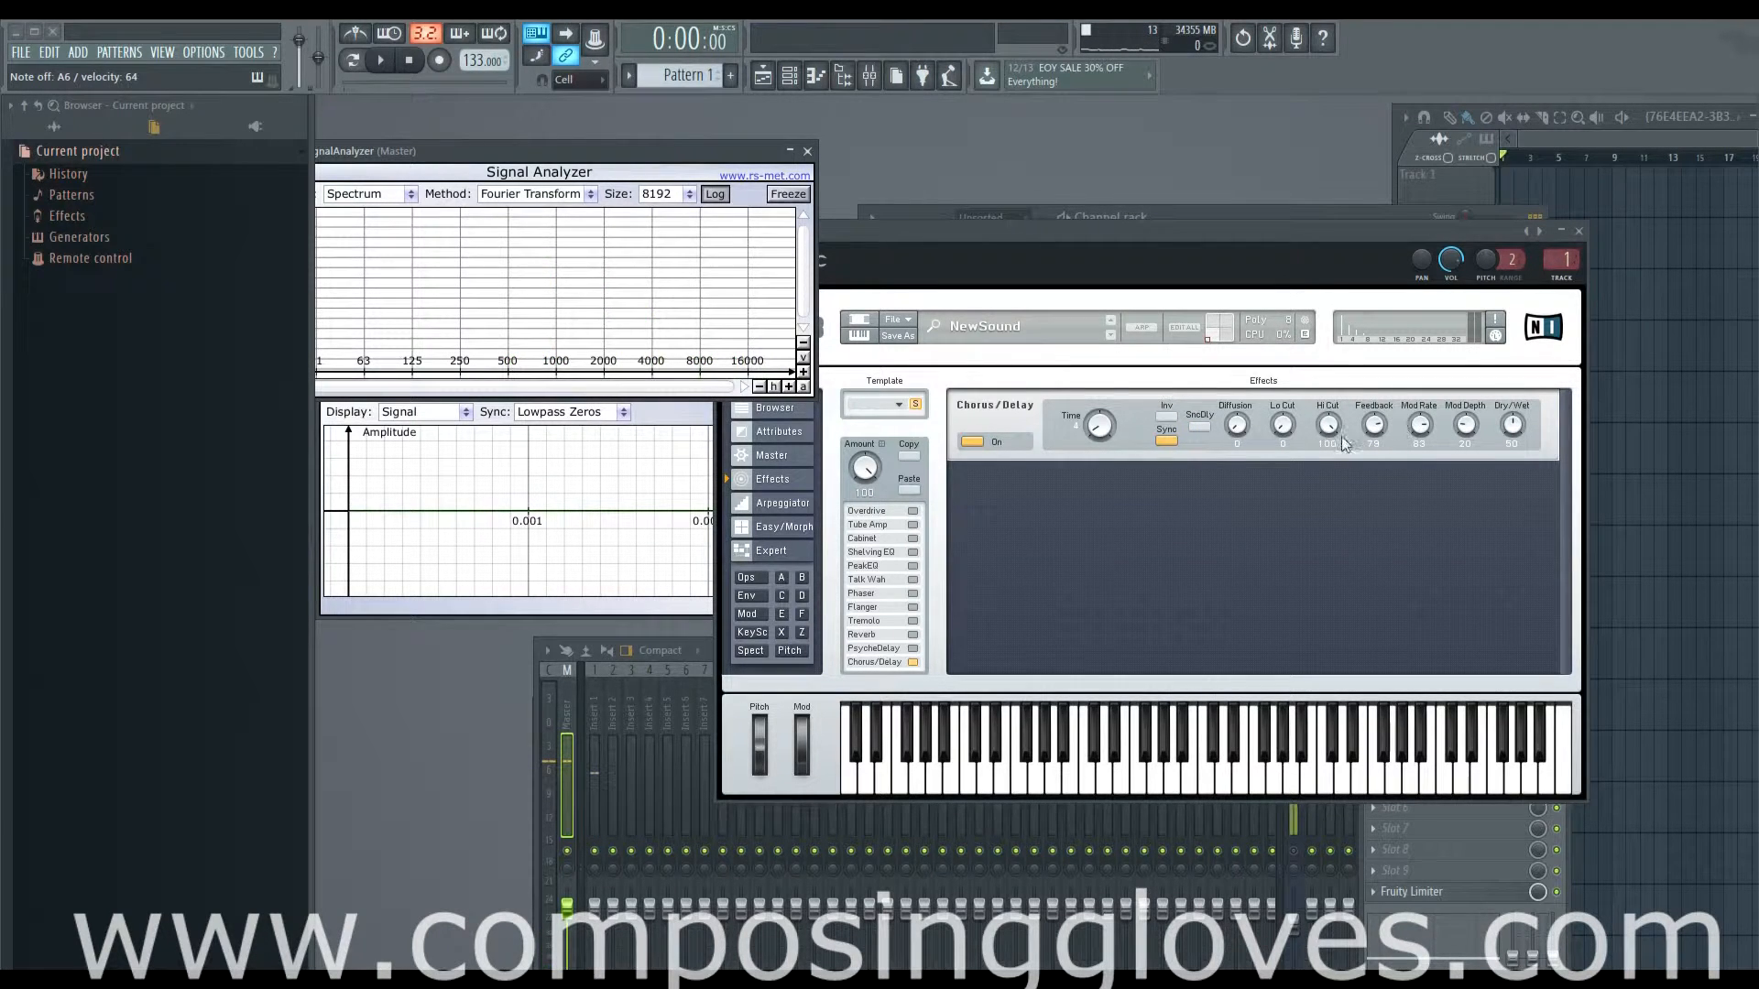
click(1198, 426)
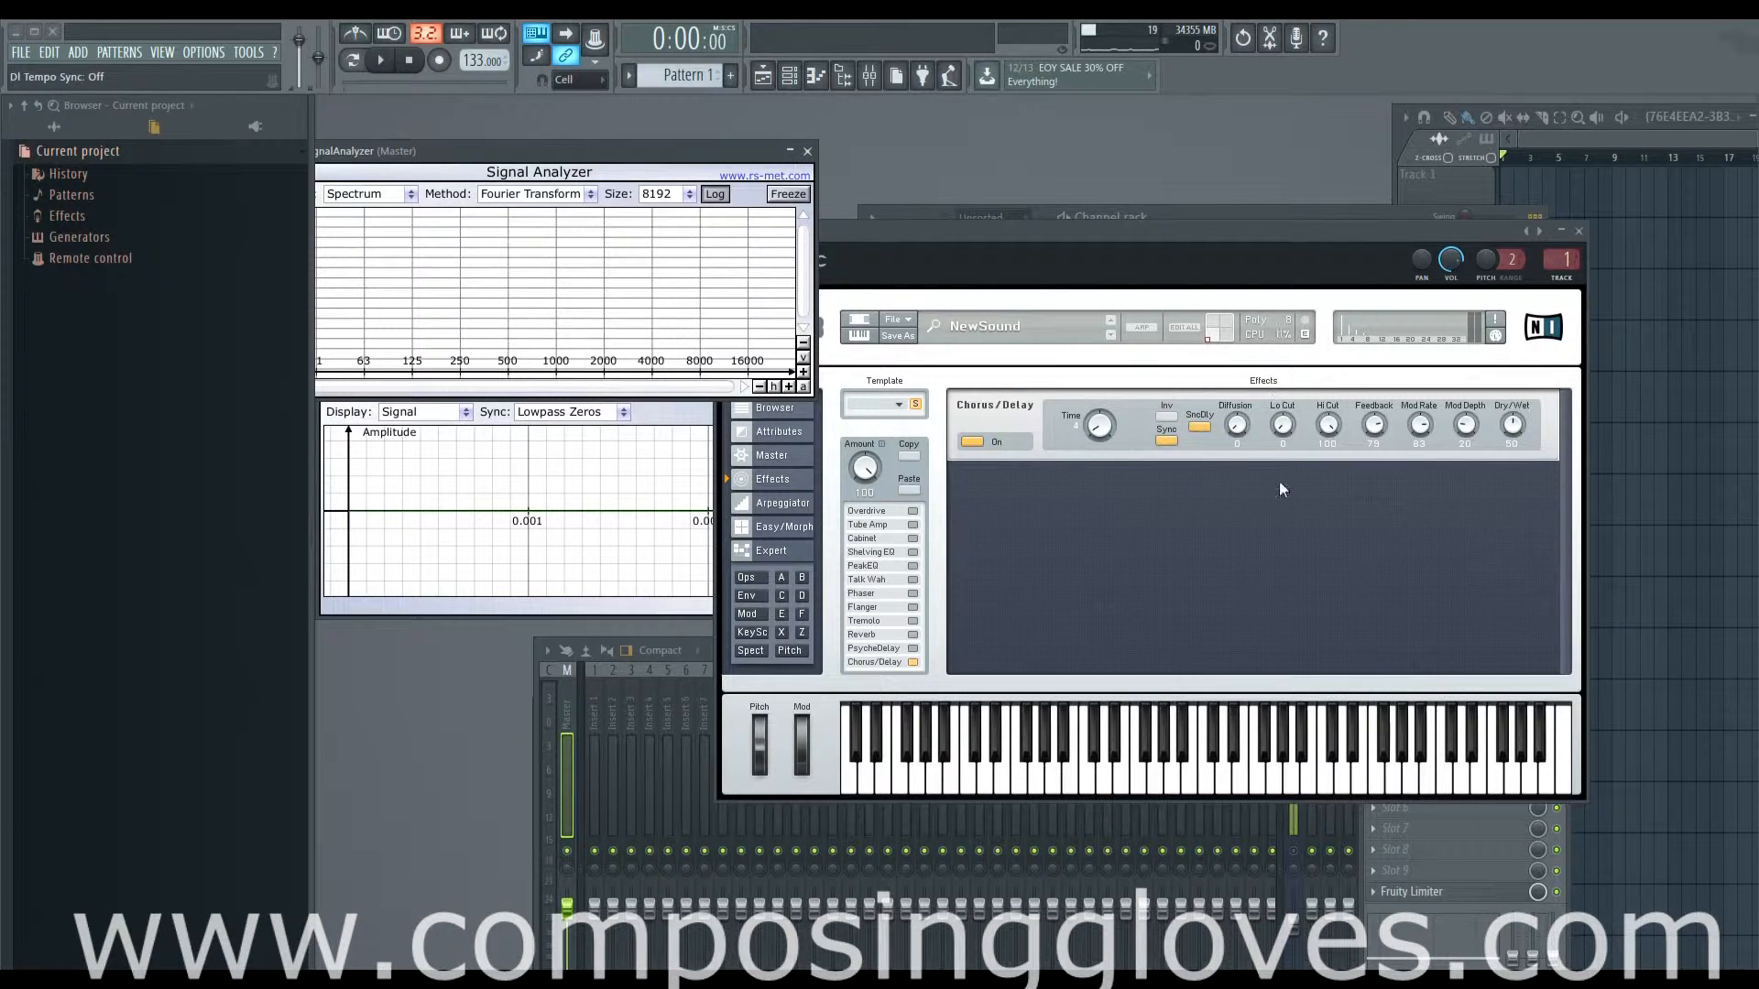
- Switch SncDly off, try the Inv and Sync toggles leaving only Sync enabled, and lower Feedback to 0
click(1197, 426)
click(1166, 417)
click(1167, 441)
click(1168, 441)
drag(1374, 426, 1383, 540)
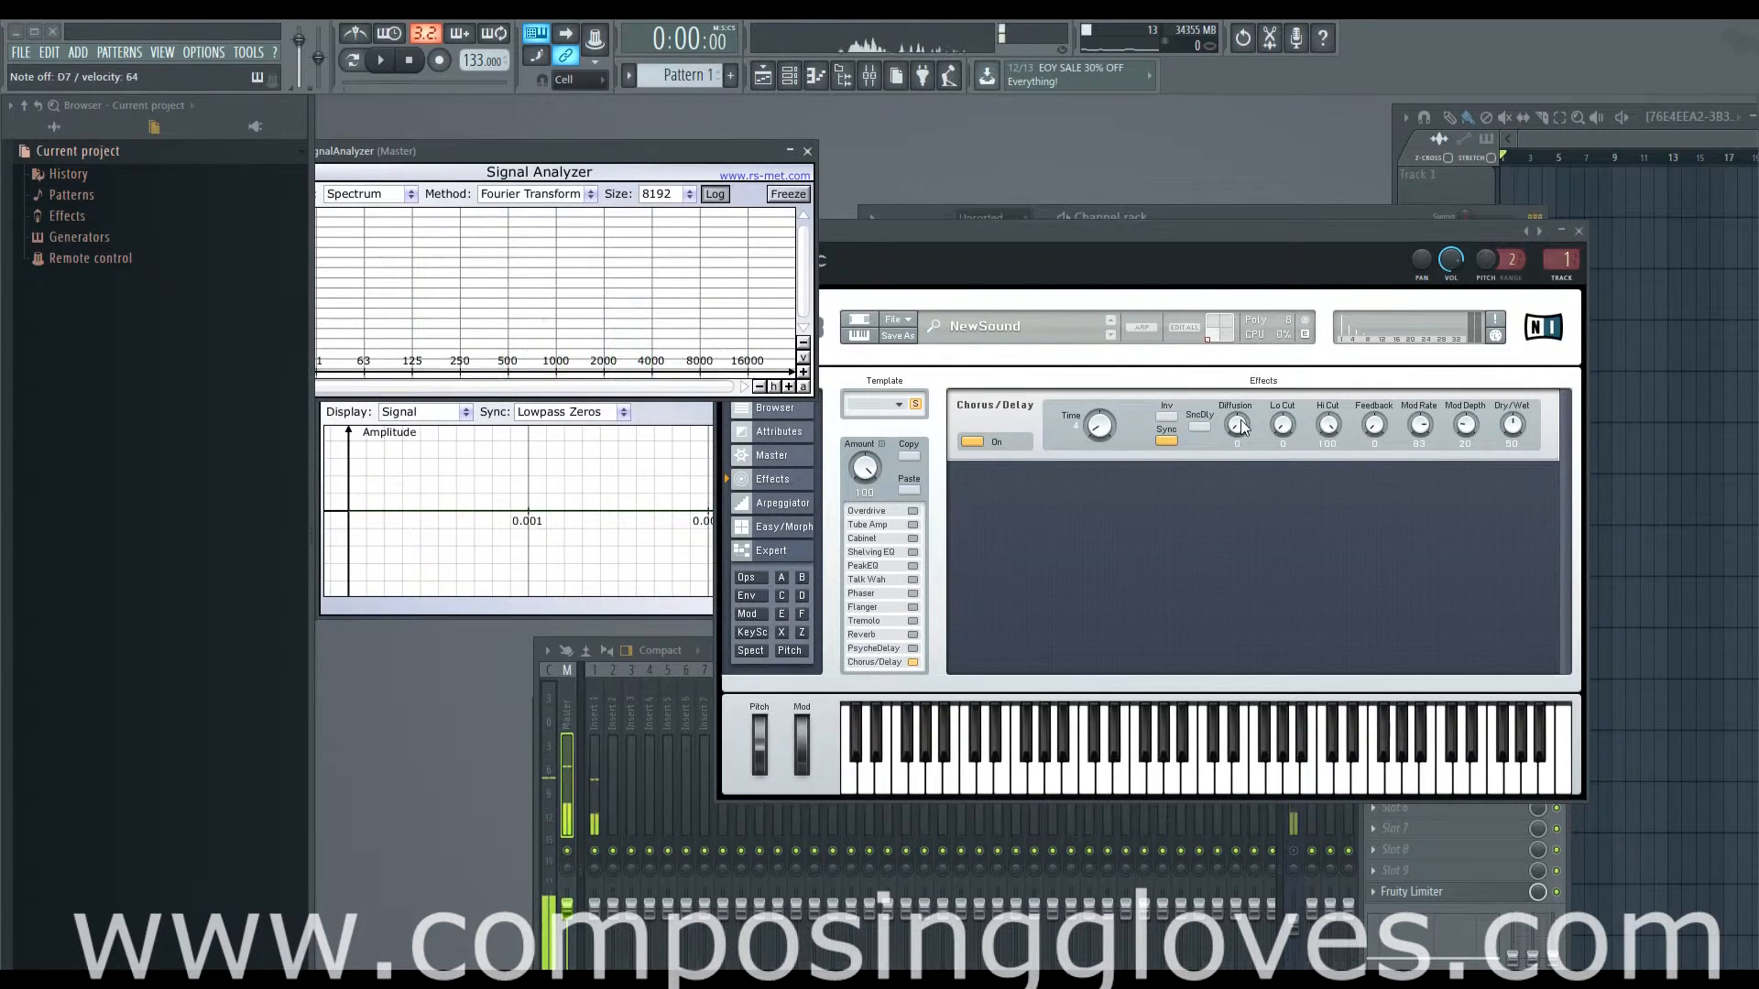
- Raise Diffusion to 100, compare it with SncDly and some Feedback, and return Diffusion to 0
drag(1240, 427, 1248, 357)
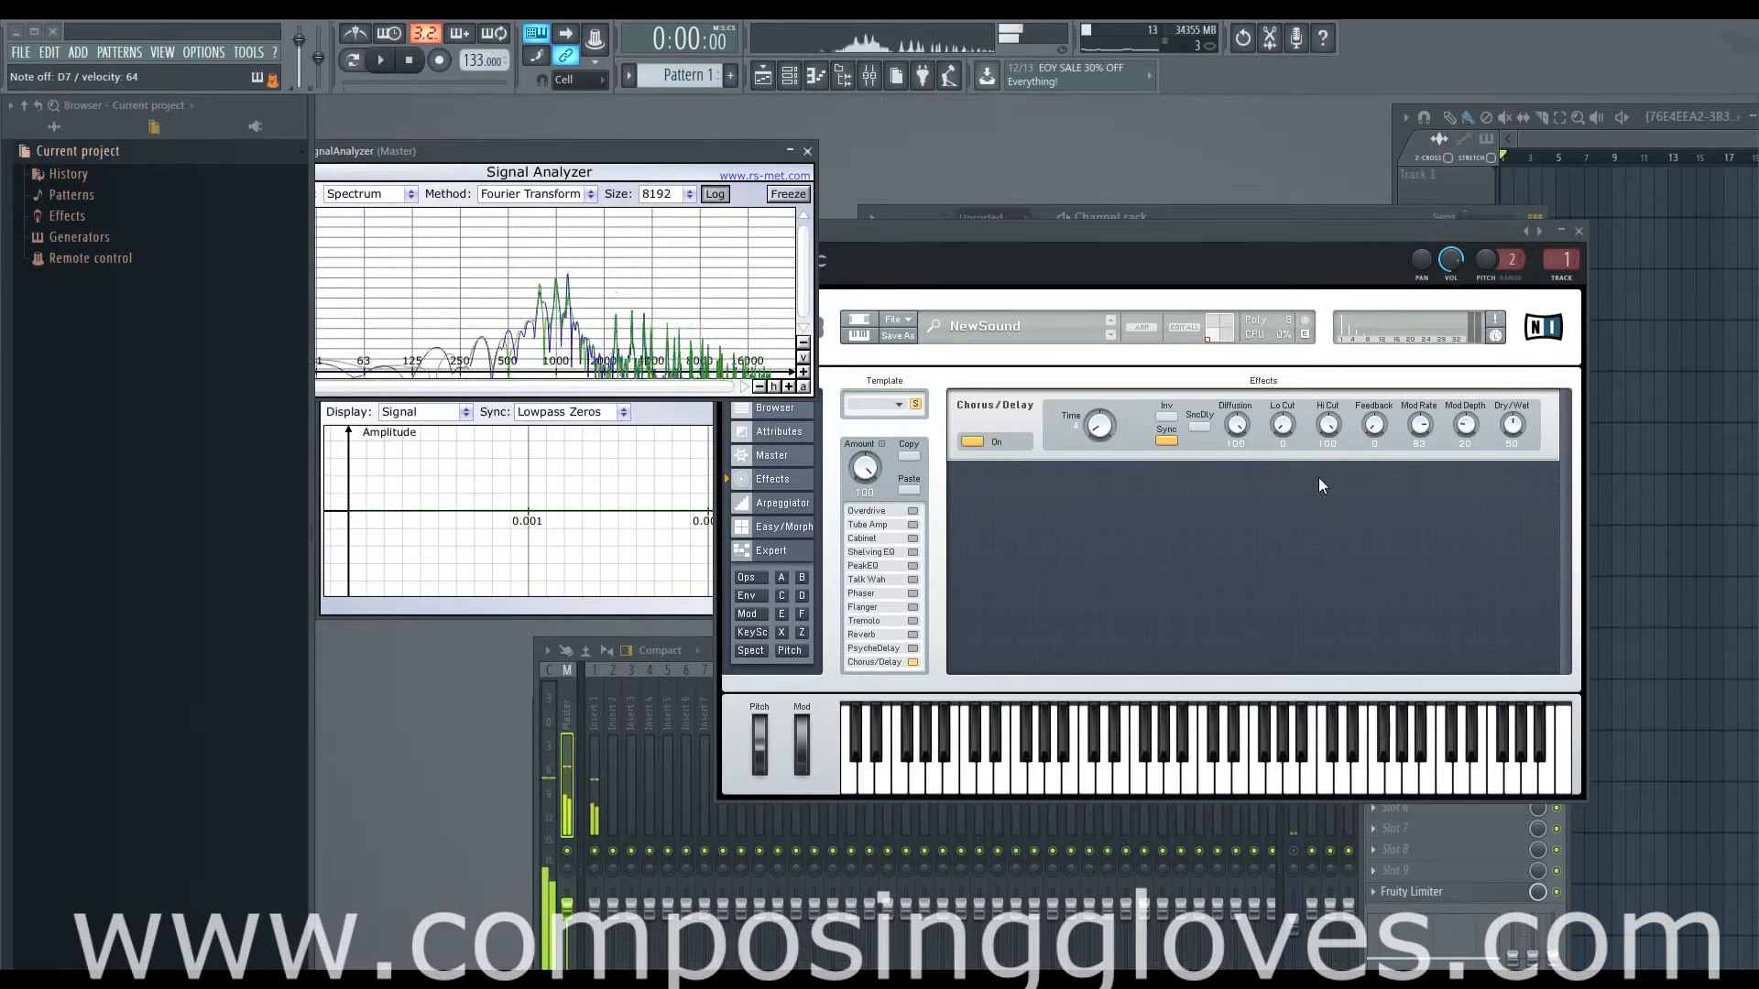
click(1201, 429)
mouse_move(1377, 430)
mouse_down()
mouse_move(1373, 380)
mouse_move(1376, 421)
mouse_up()
click(1199, 427)
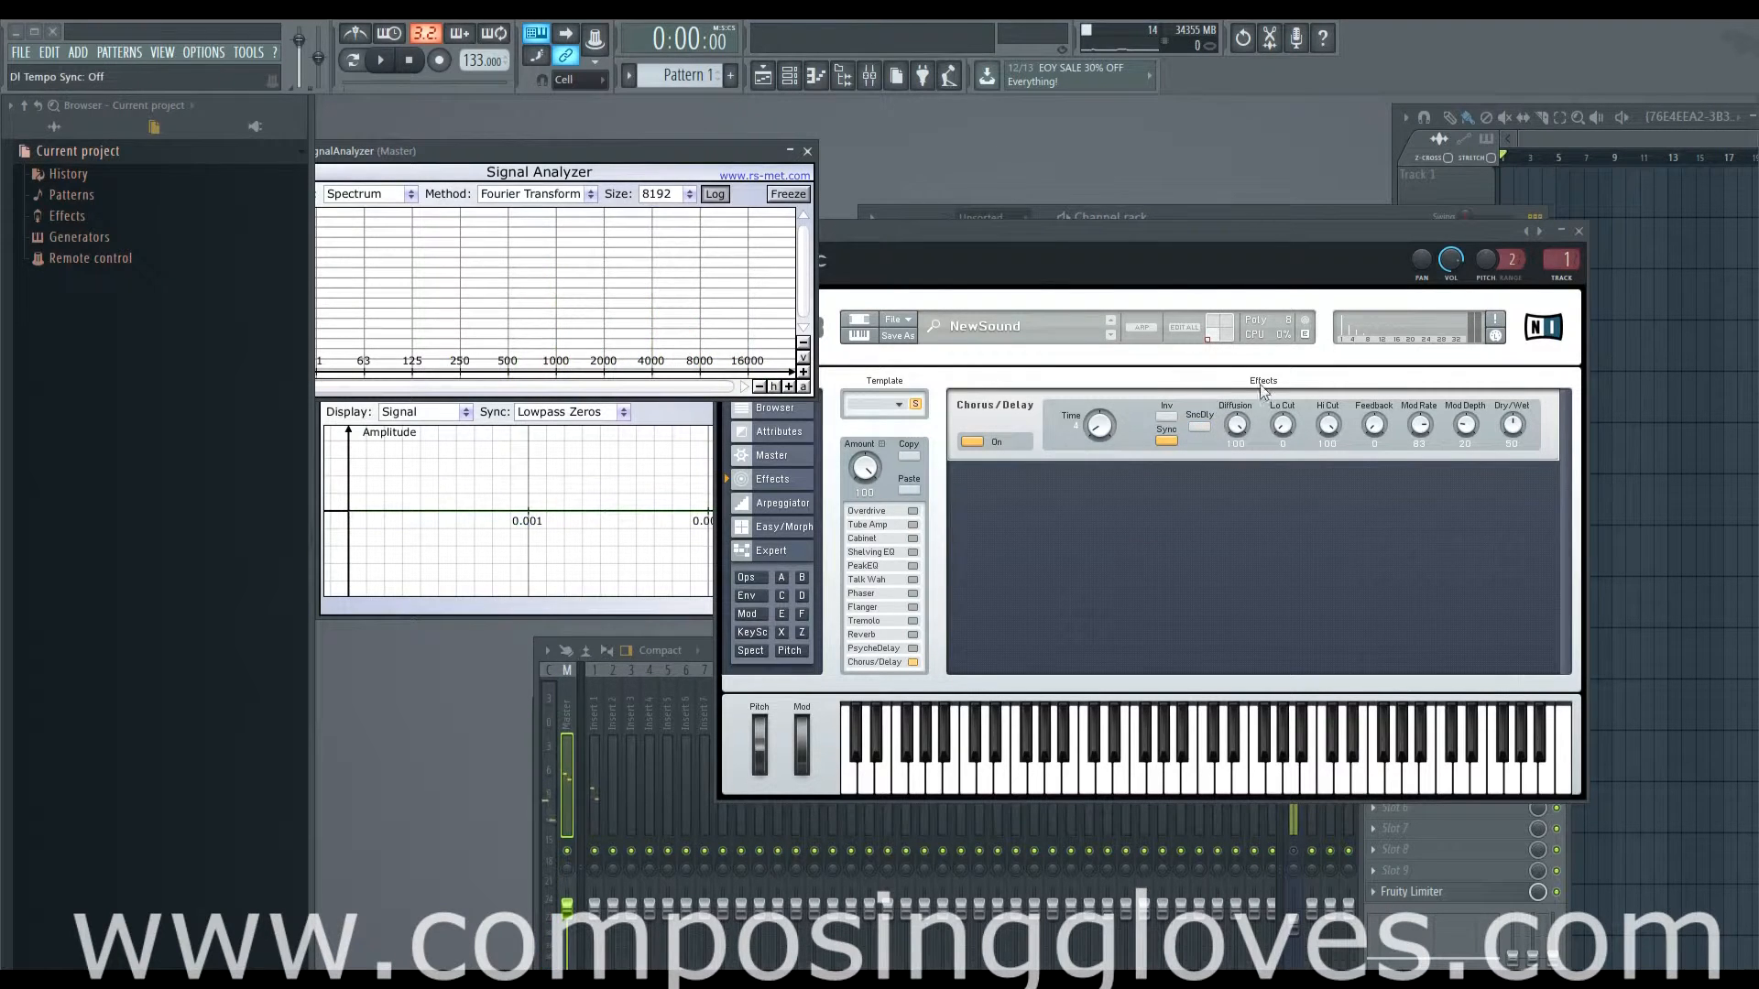
drag(1237, 426, 1242, 443)
- Sweep Lo Cut to 100 and back to 0 while playing notes, repeating the sweep with Feedback at 100
click(1286, 434)
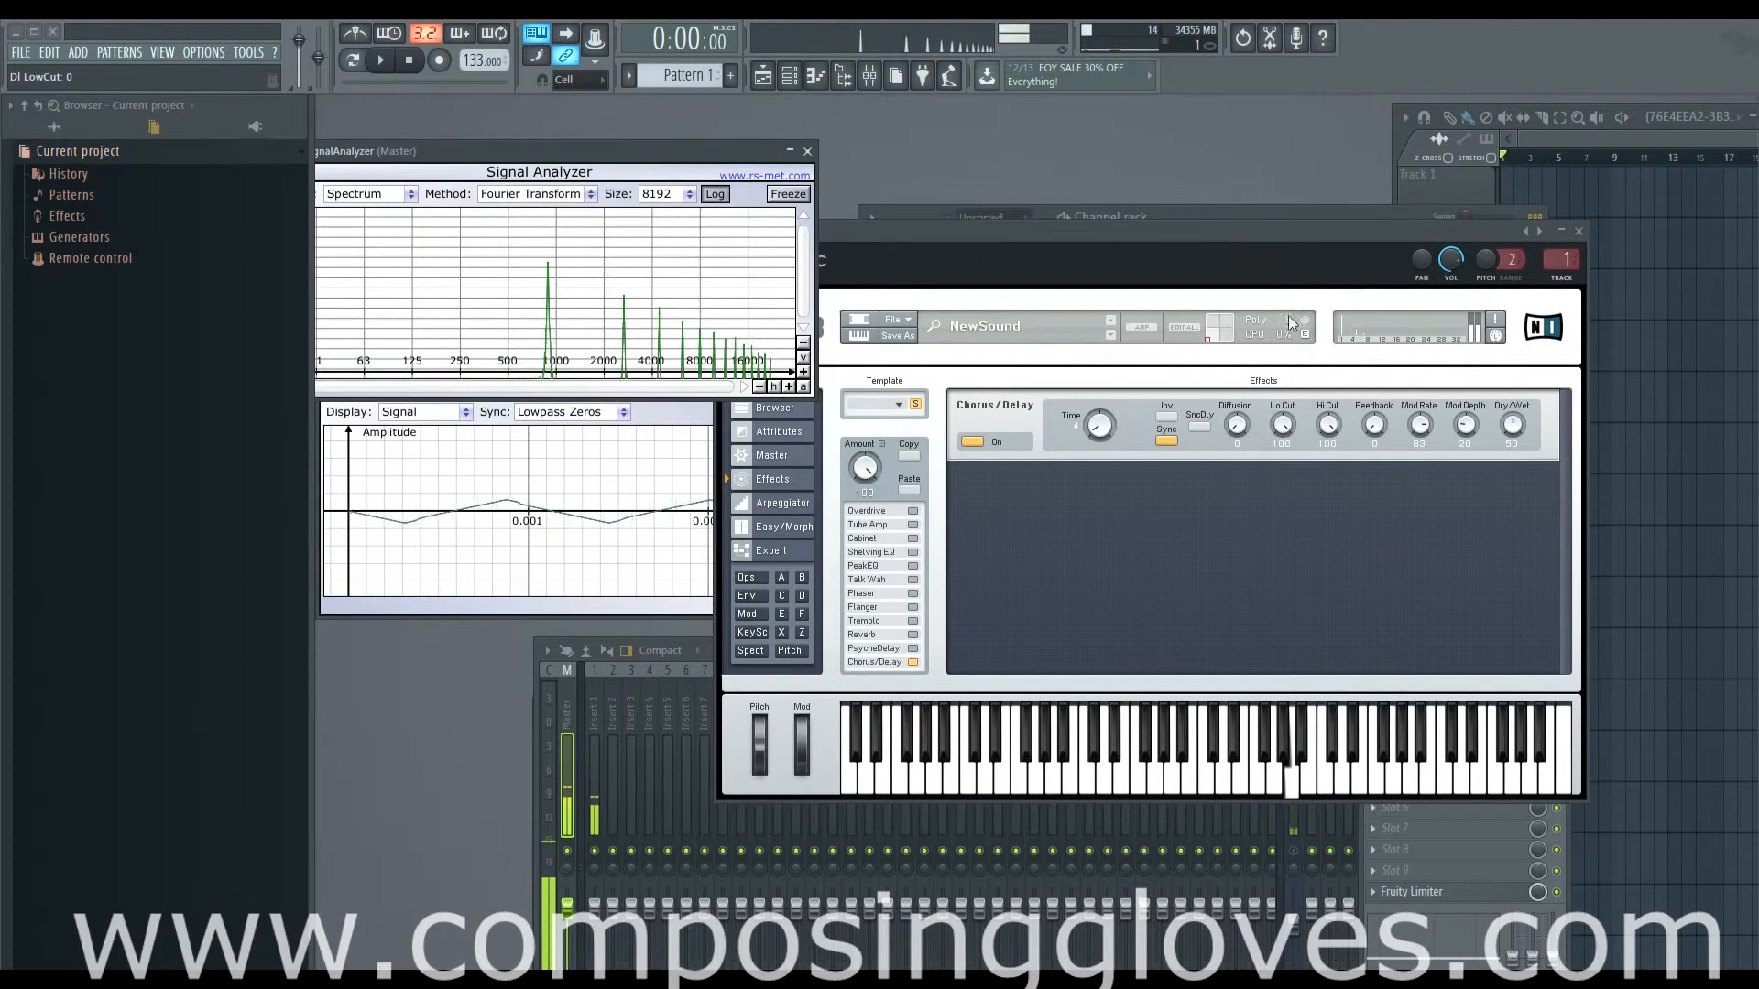
drag(1290, 322, 1310, 519)
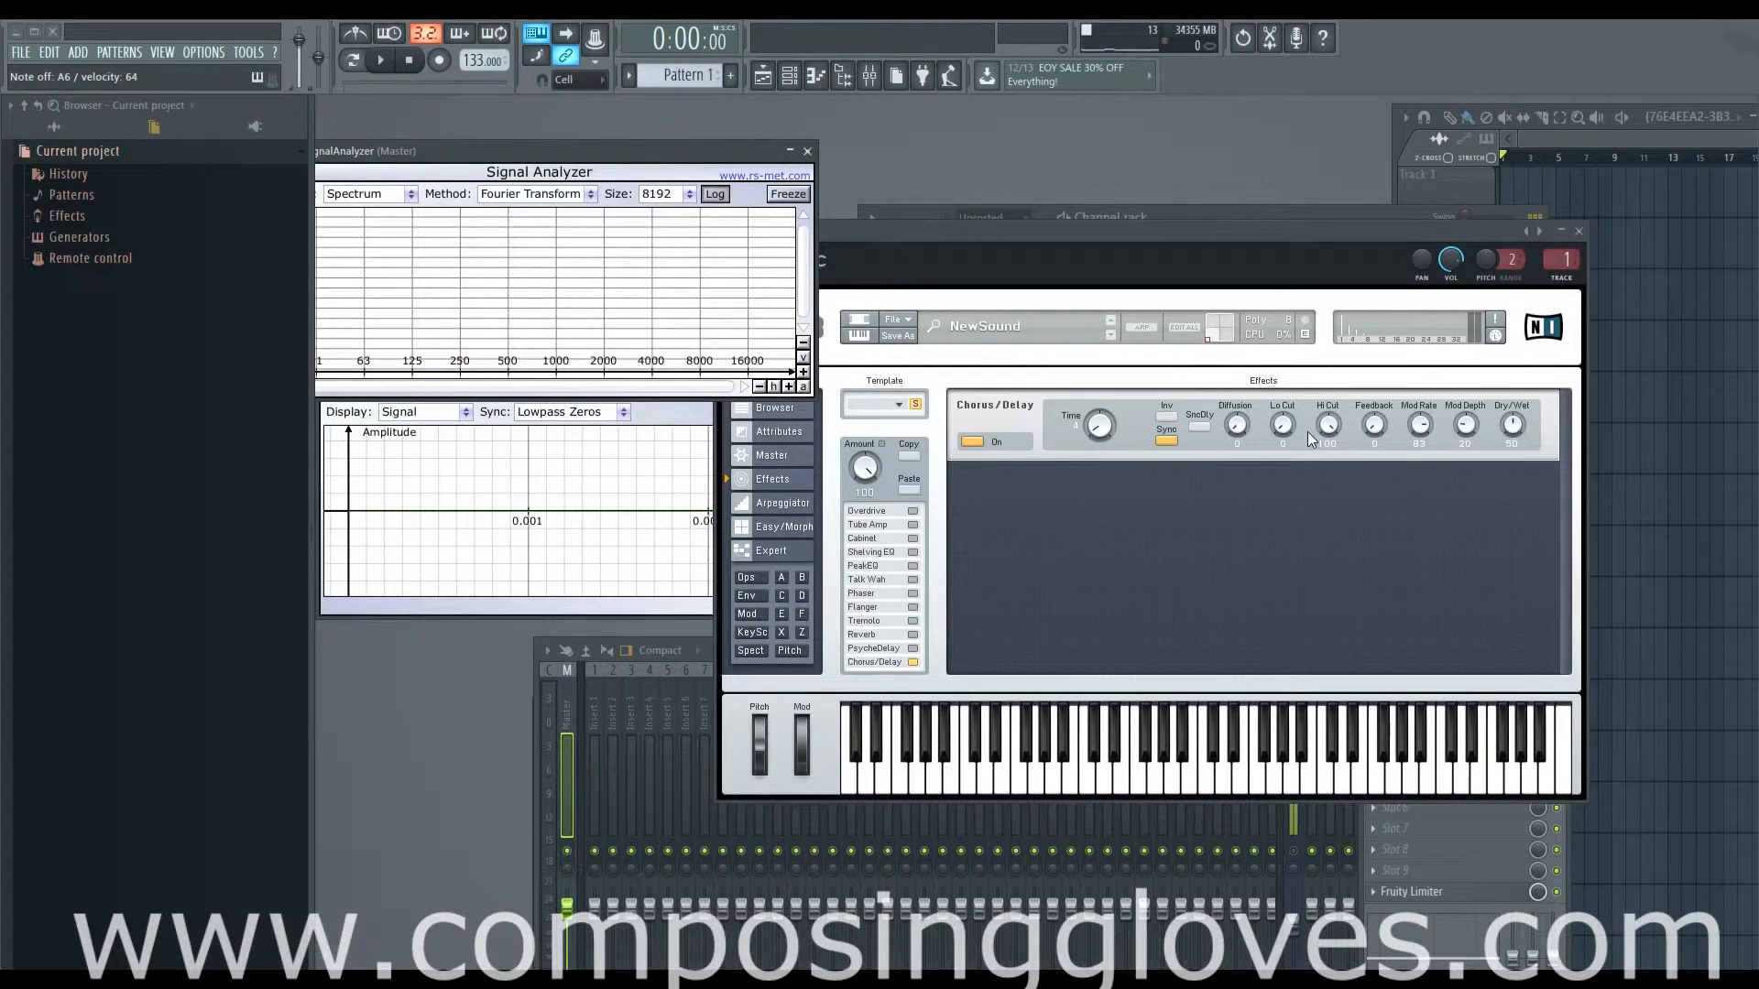
drag(1306, 431, 1267, 464)
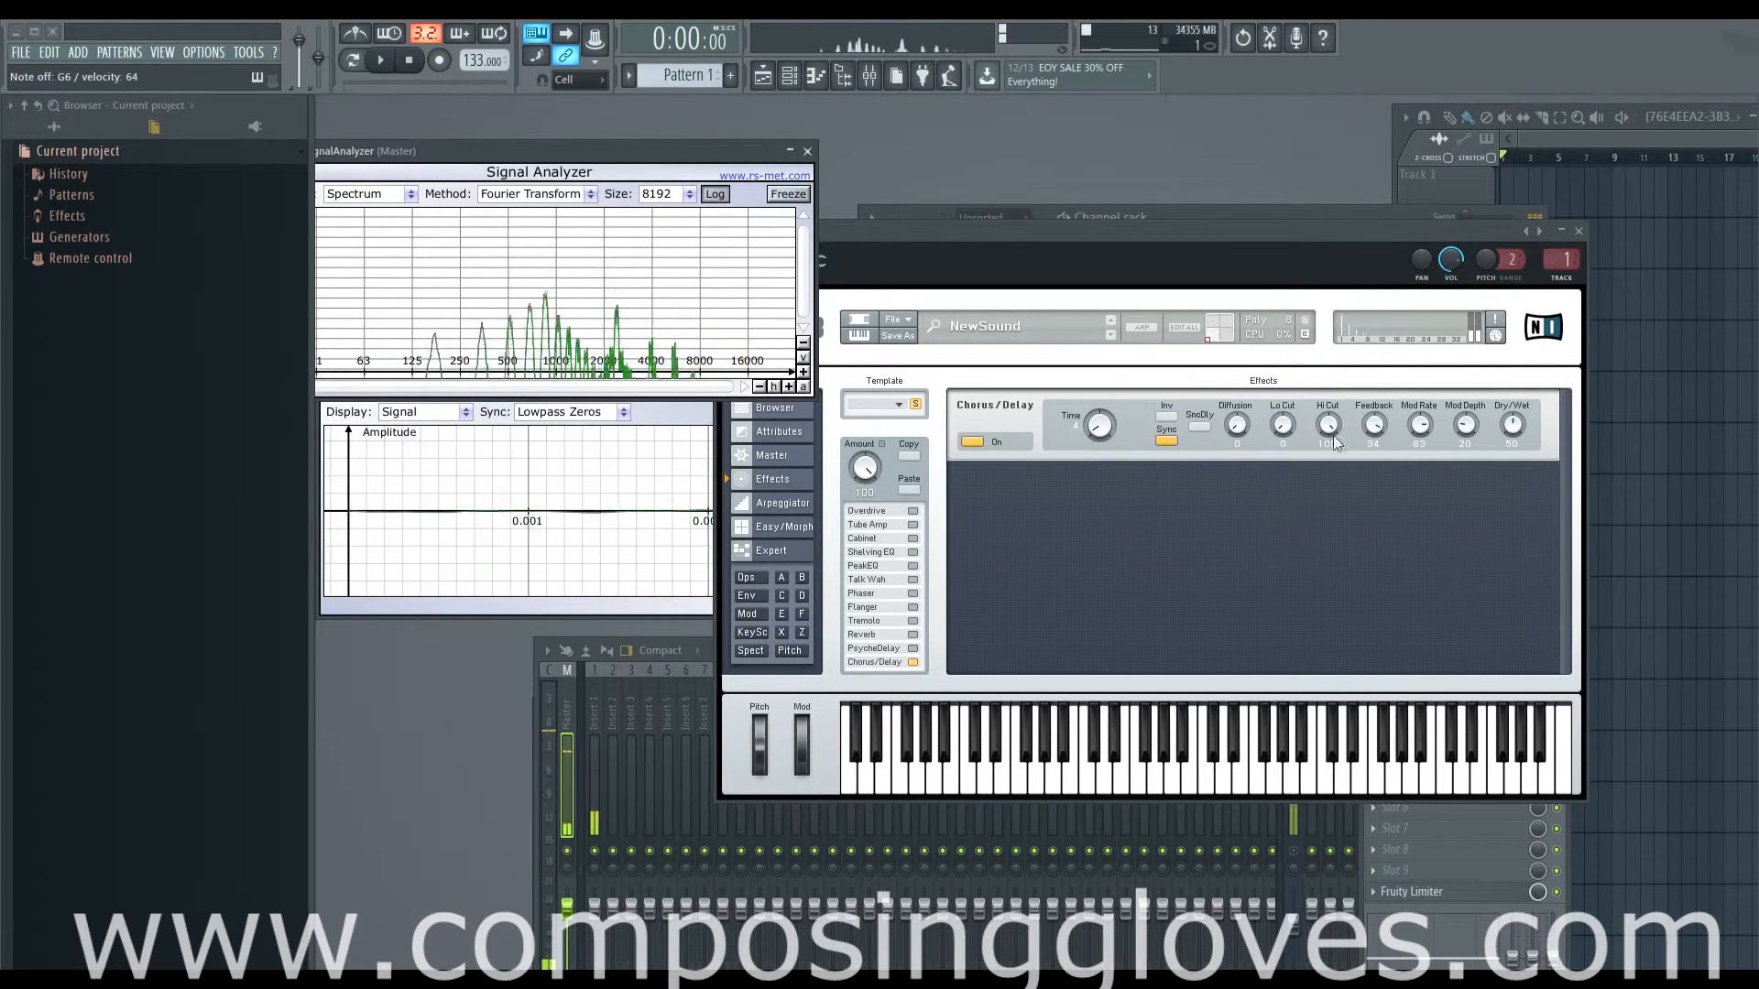
drag(1374, 424, 1374, 371)
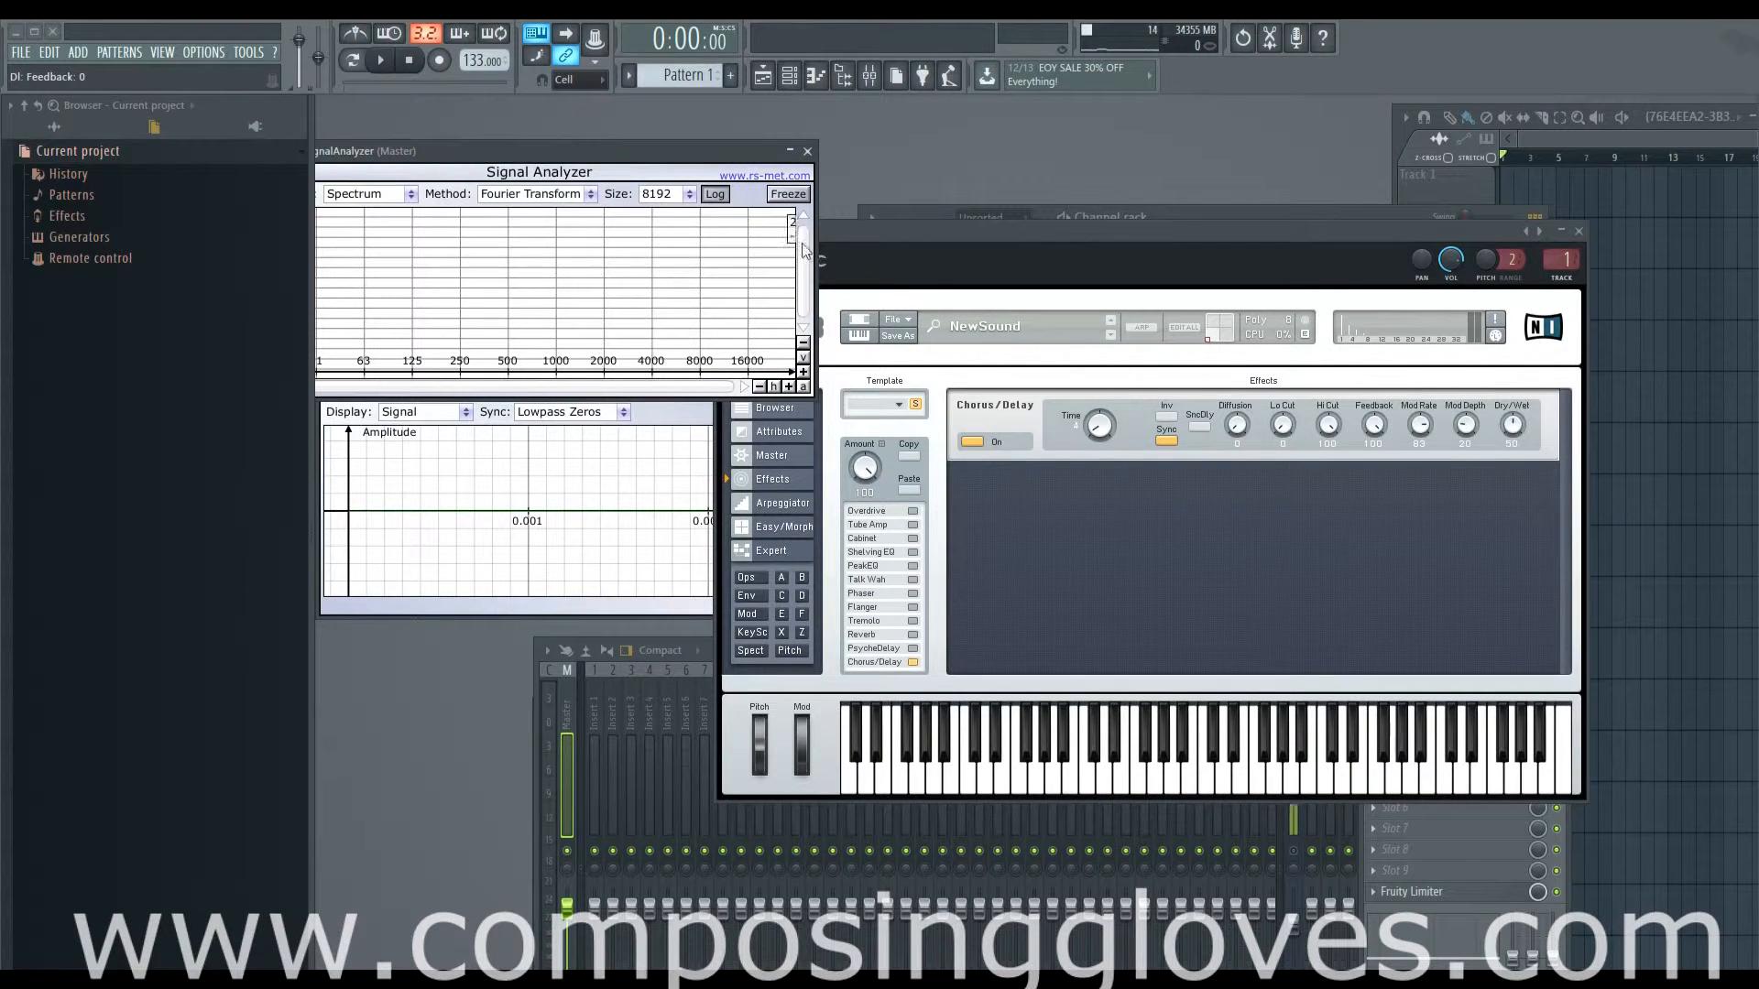
drag(1268, 436, 1282, 304)
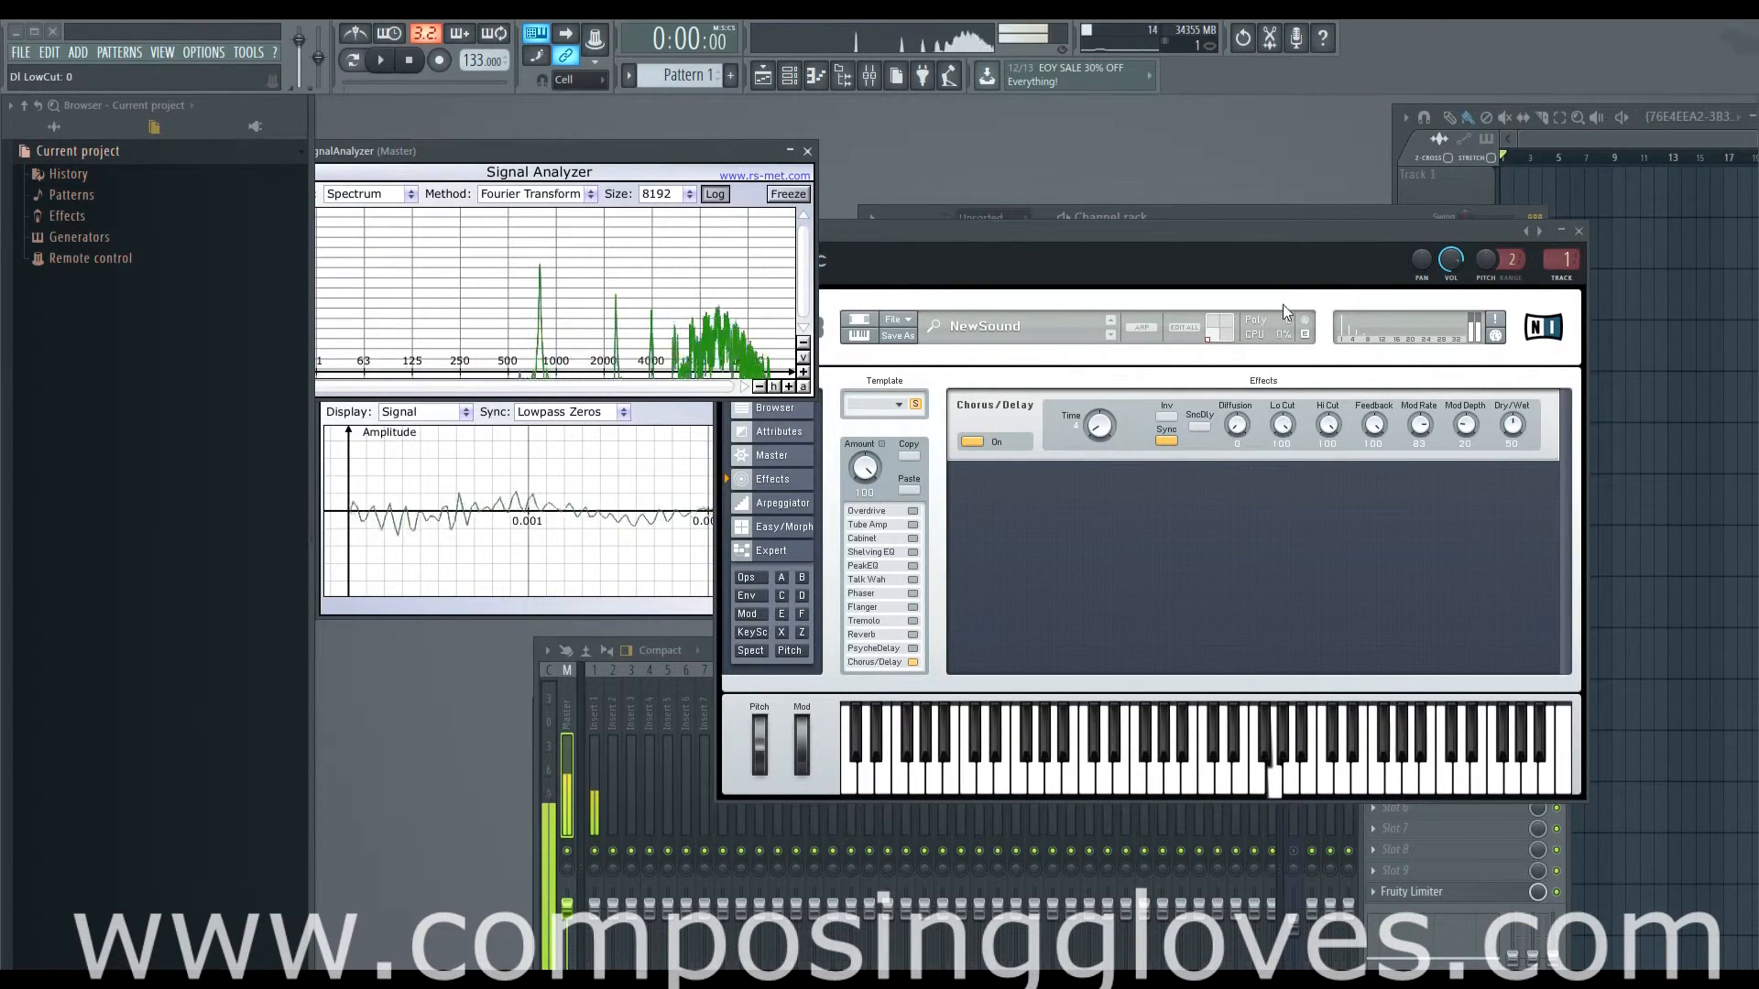
drag(1280, 431, 1283, 471)
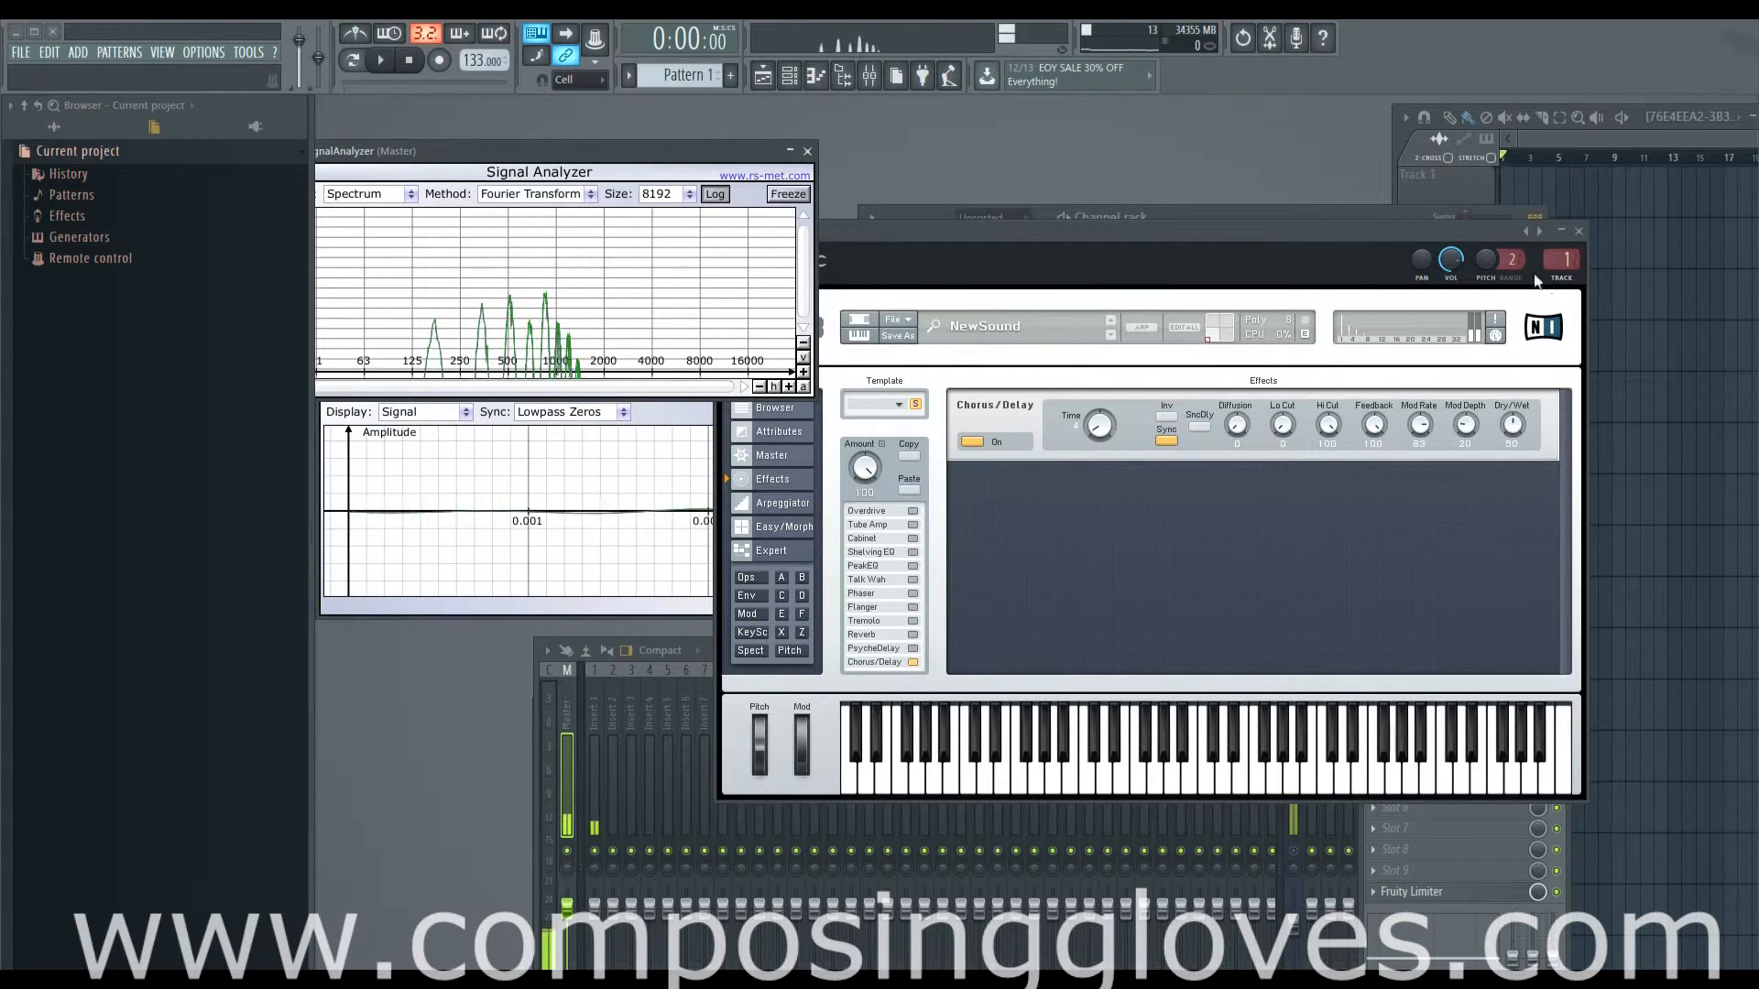
- Lower the Chorus/Delay's Feedback to about 73 and enable SncDly while playing notes
mouse_move(1379, 425)
mouse_down()
mouse_move(1368, 457)
mouse_move(1376, 430)
mouse_up()
click(1205, 427)
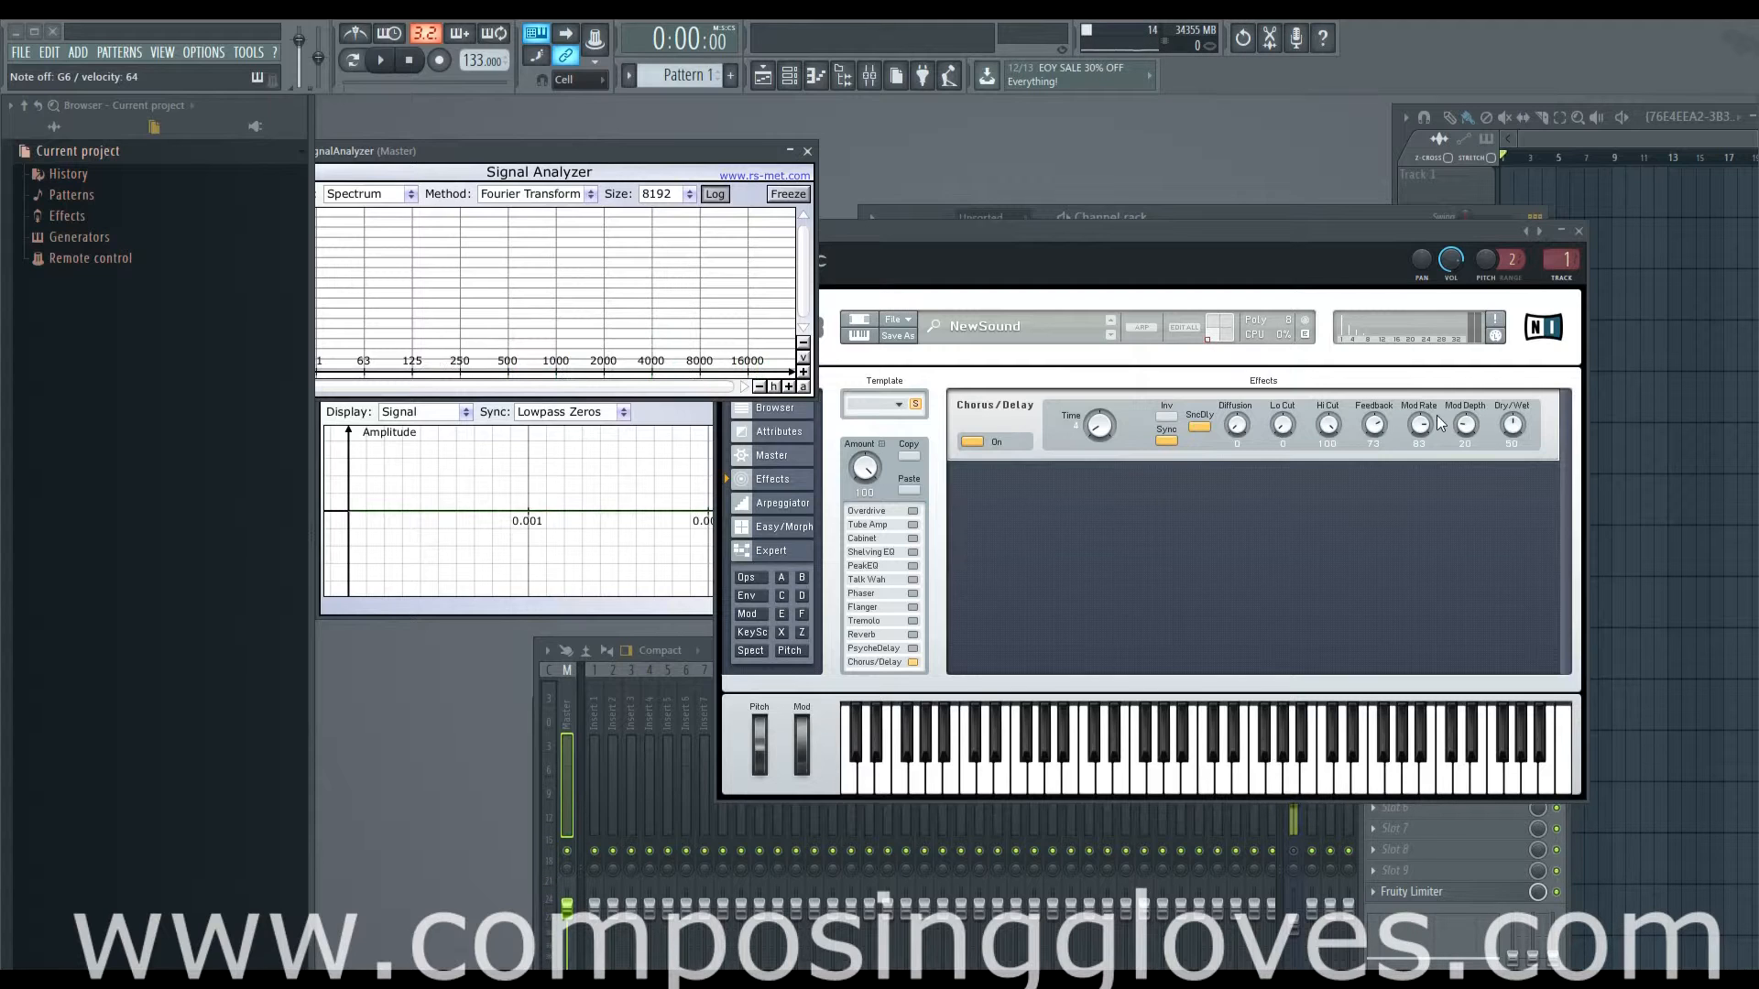
key(e)
- Try a Shelving EQ with its low and high points moved to the frequency extremes, and switch it off again
click(912, 552)
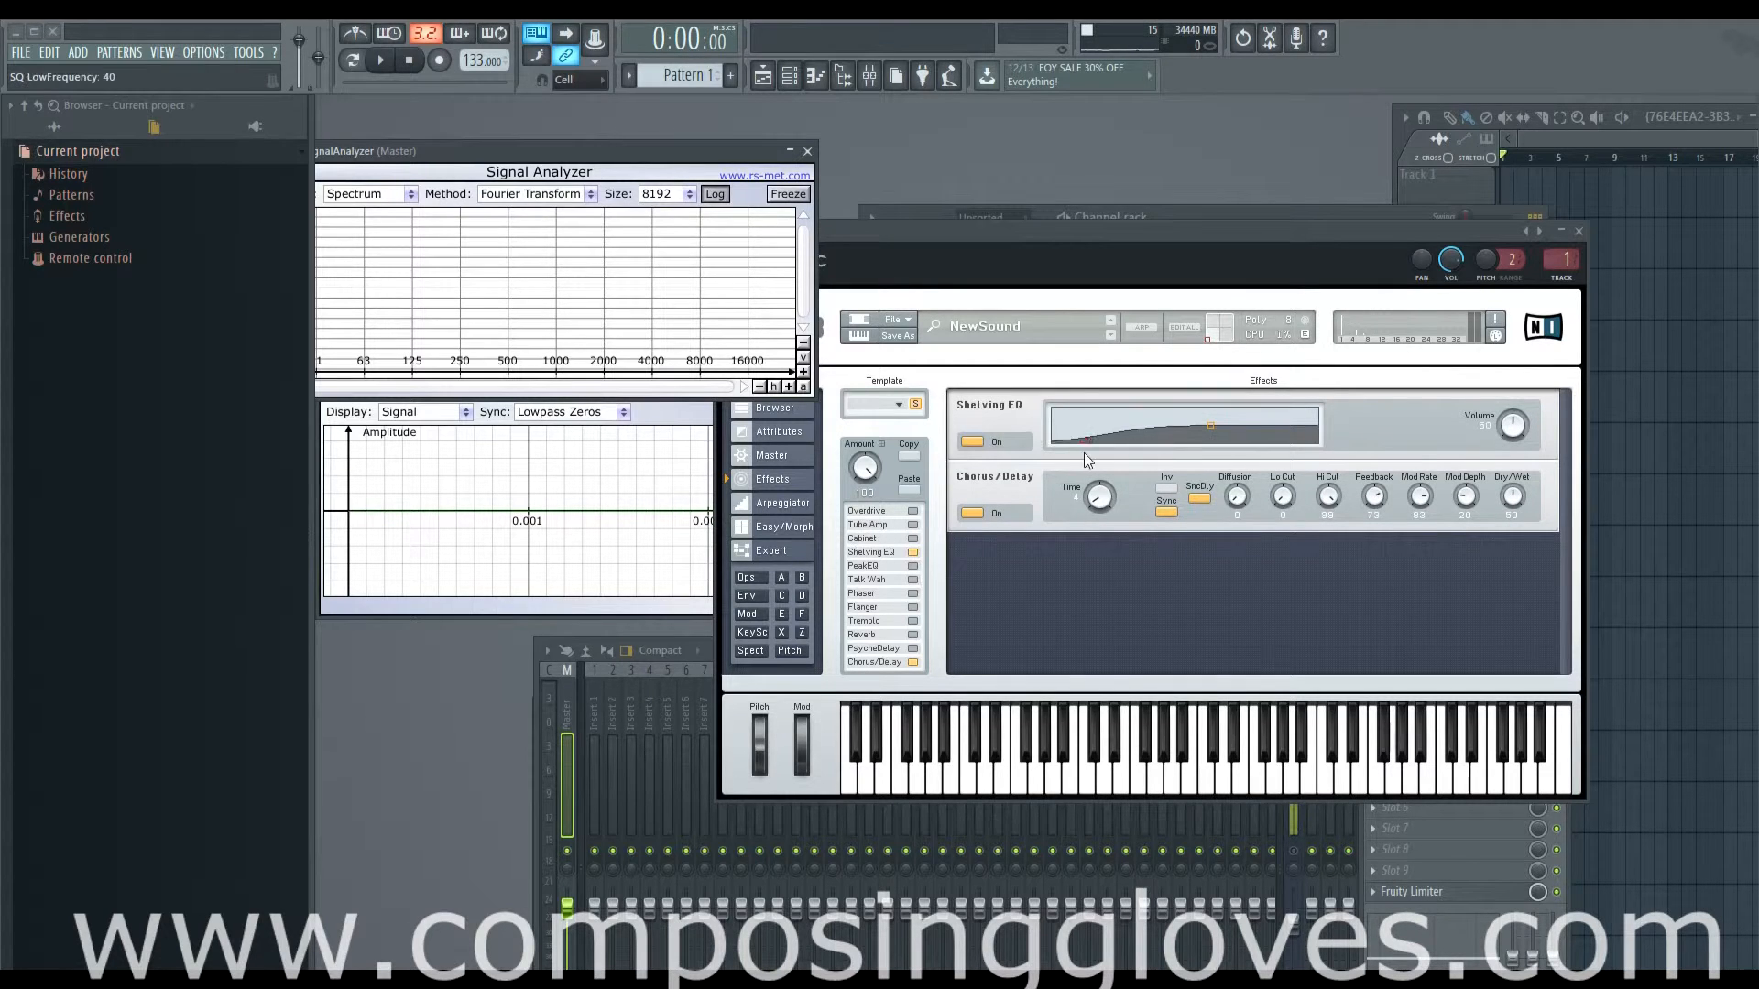
drag(1085, 458, 1017, 431)
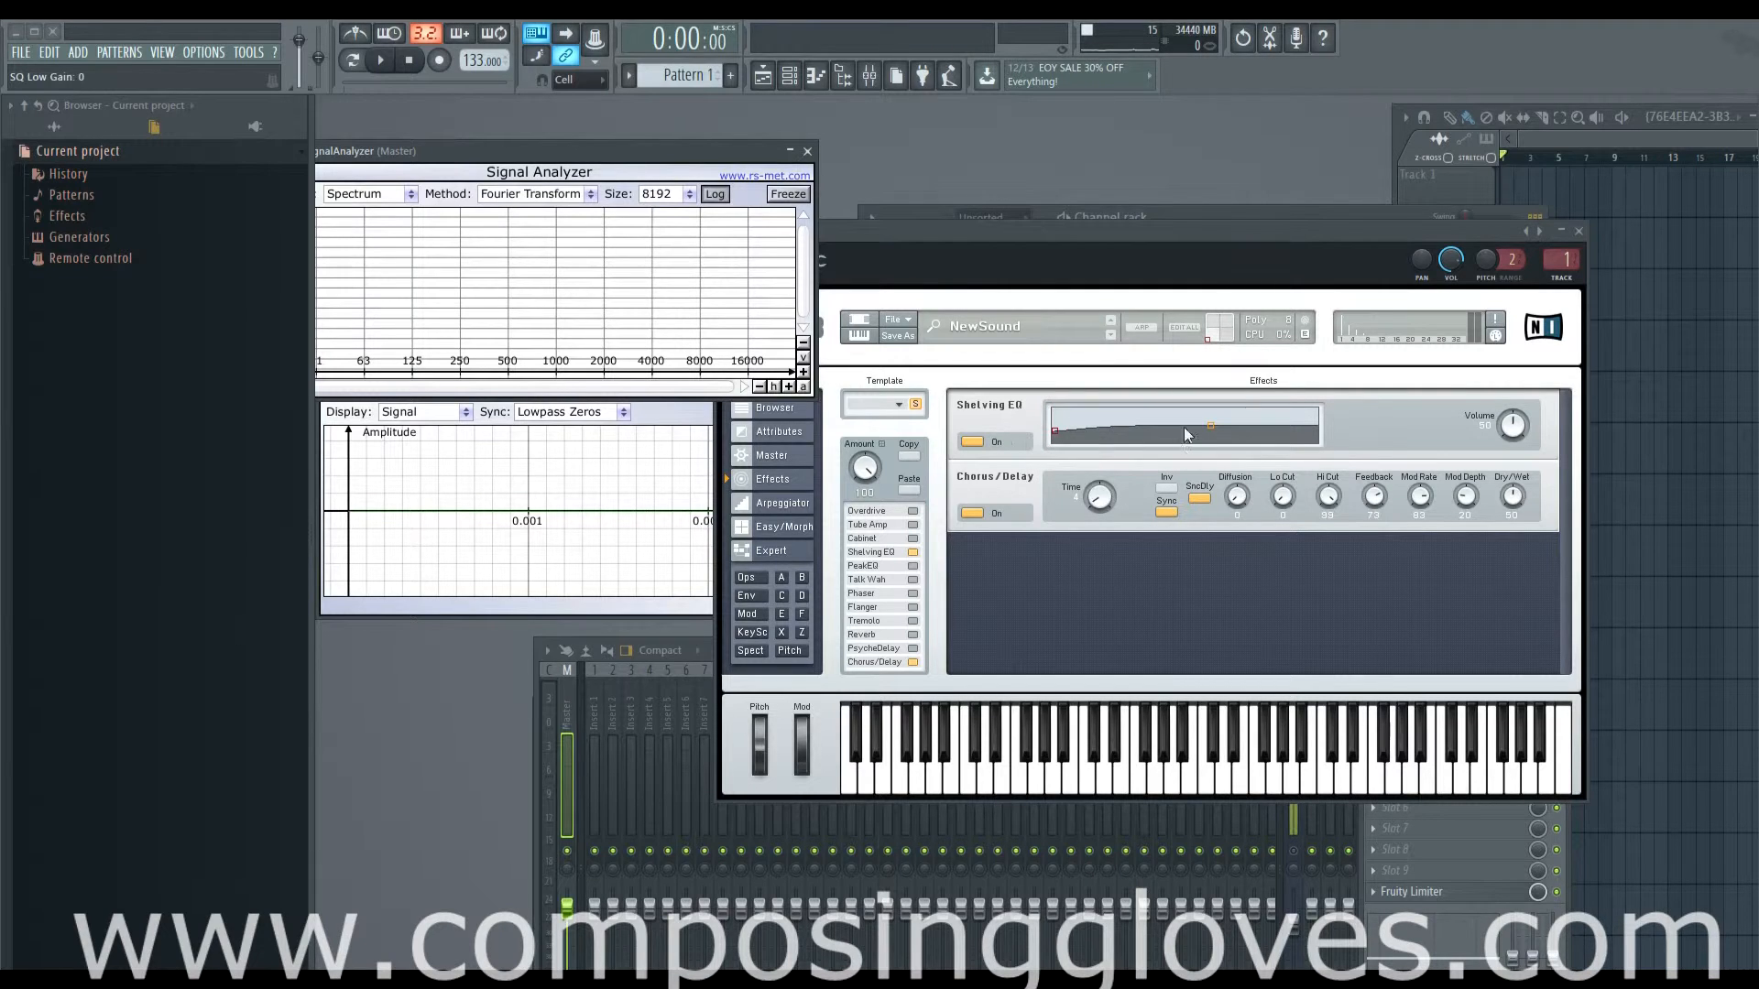
drag(1209, 425, 1315, 417)
click(973, 442)
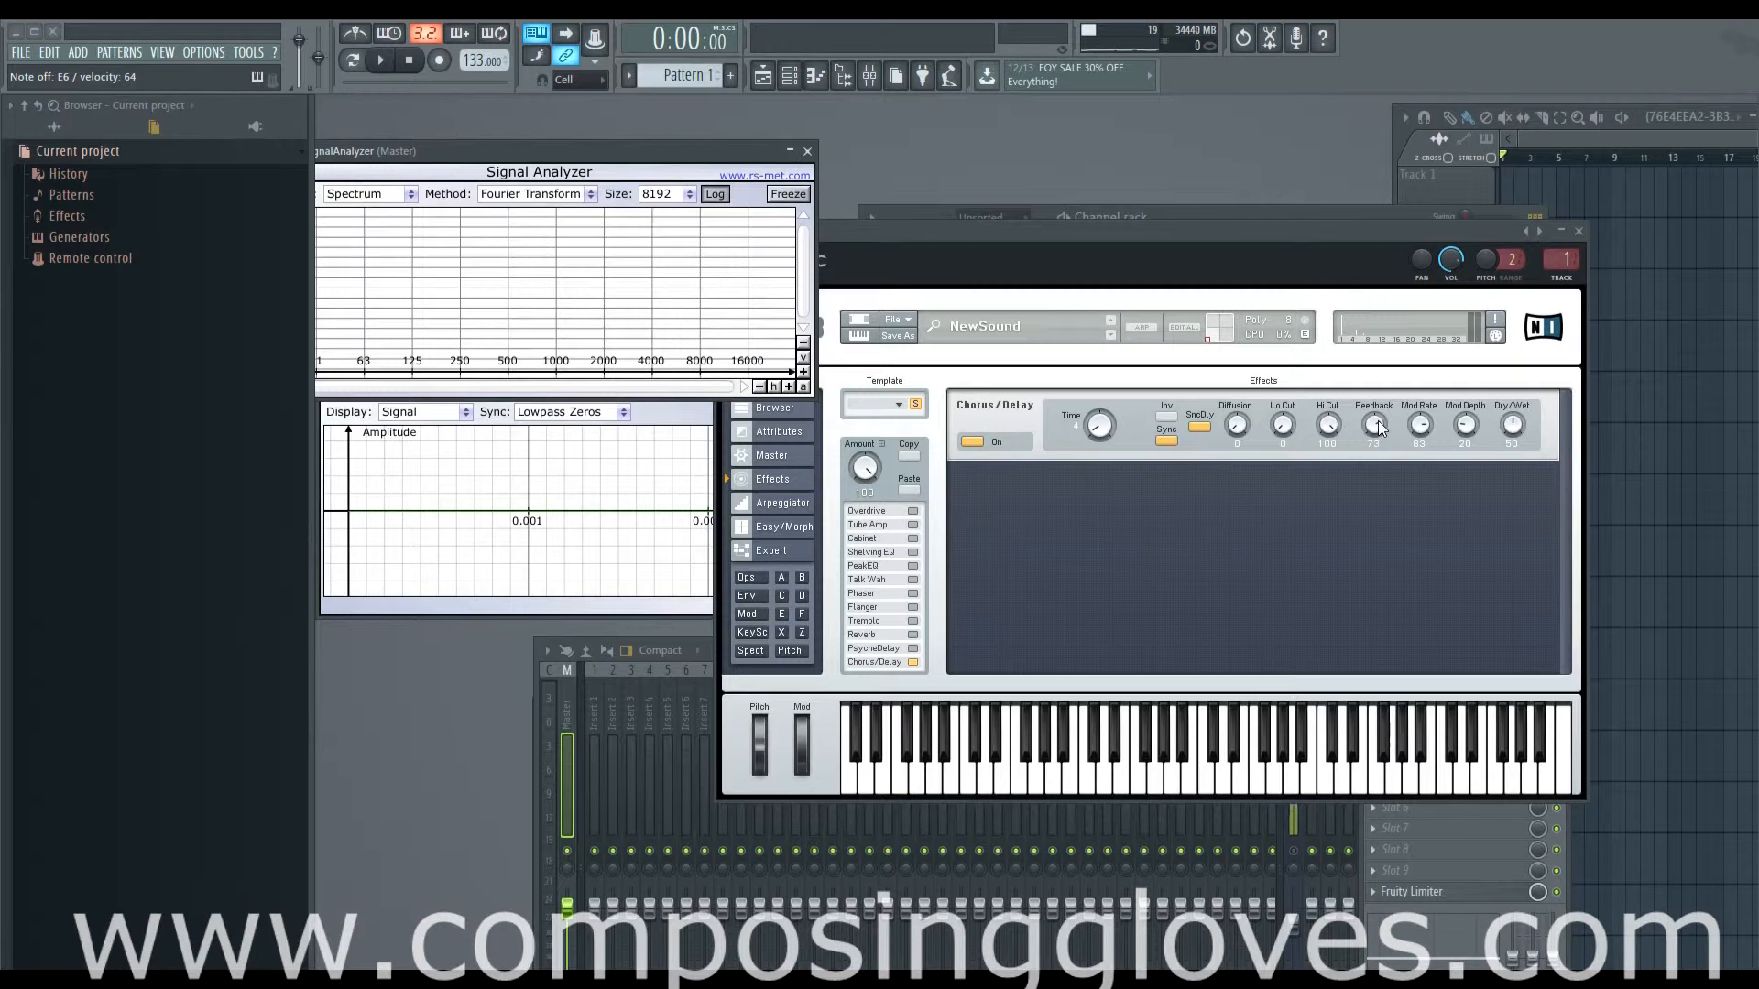
- Lower the Chorus/Delay's Feedback to 0 and raise Mod Rate to 100 while playing notes
drag(1378, 420, 1421, 470)
drag(1424, 427, 1414, 342)
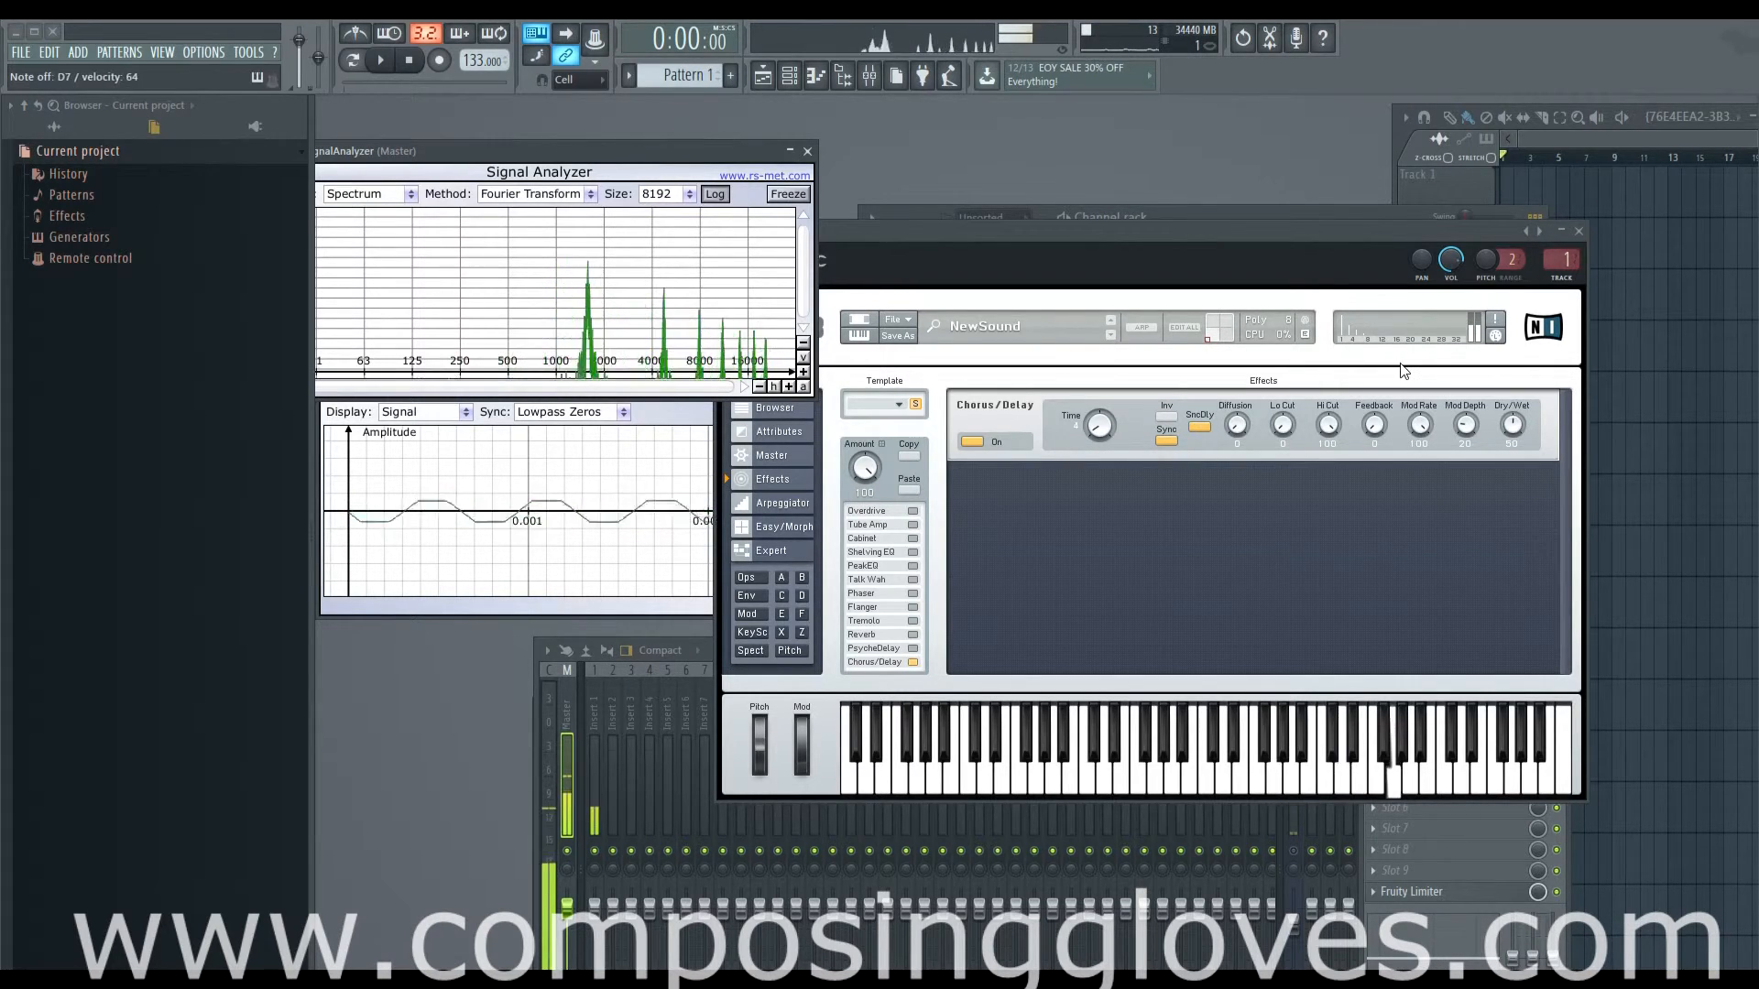
drag(1420, 427, 1422, 375)
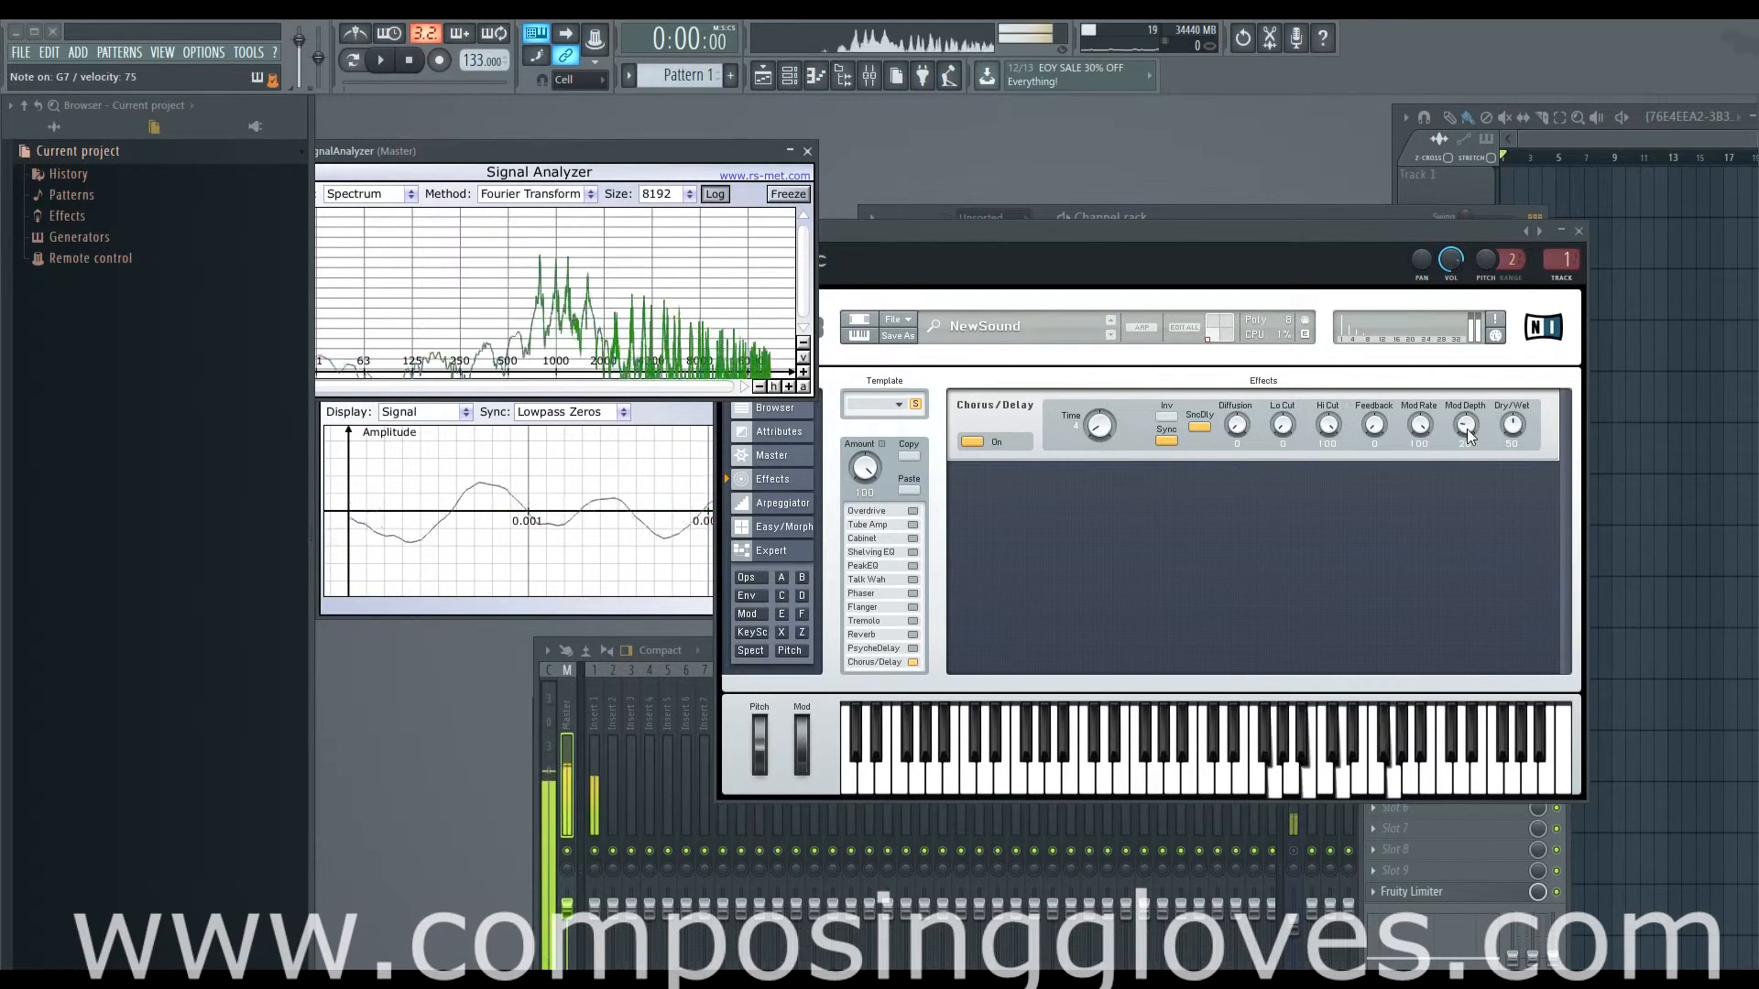
- Raise Mod Depth to 100 and Dry/Wet to 71, and switch the Chorus/Delay off
drag(1465, 429, 1416, 475)
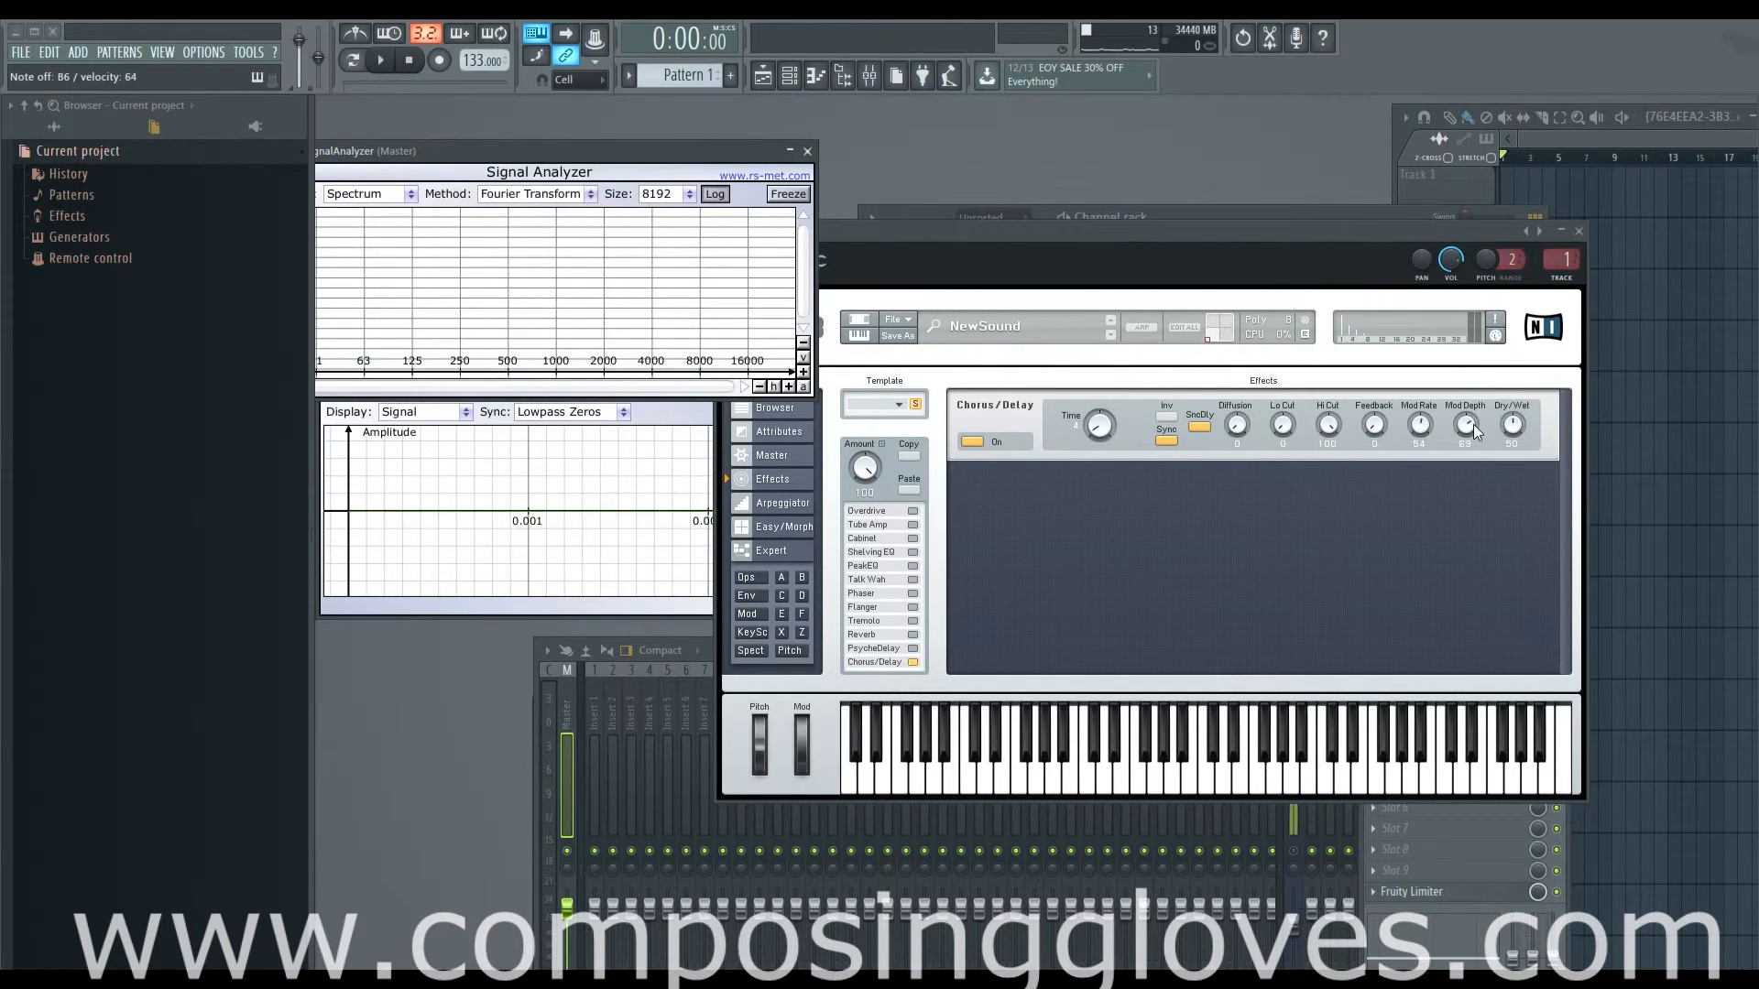
drag(1470, 426, 1472, 373)
drag(1513, 425, 1513, 403)
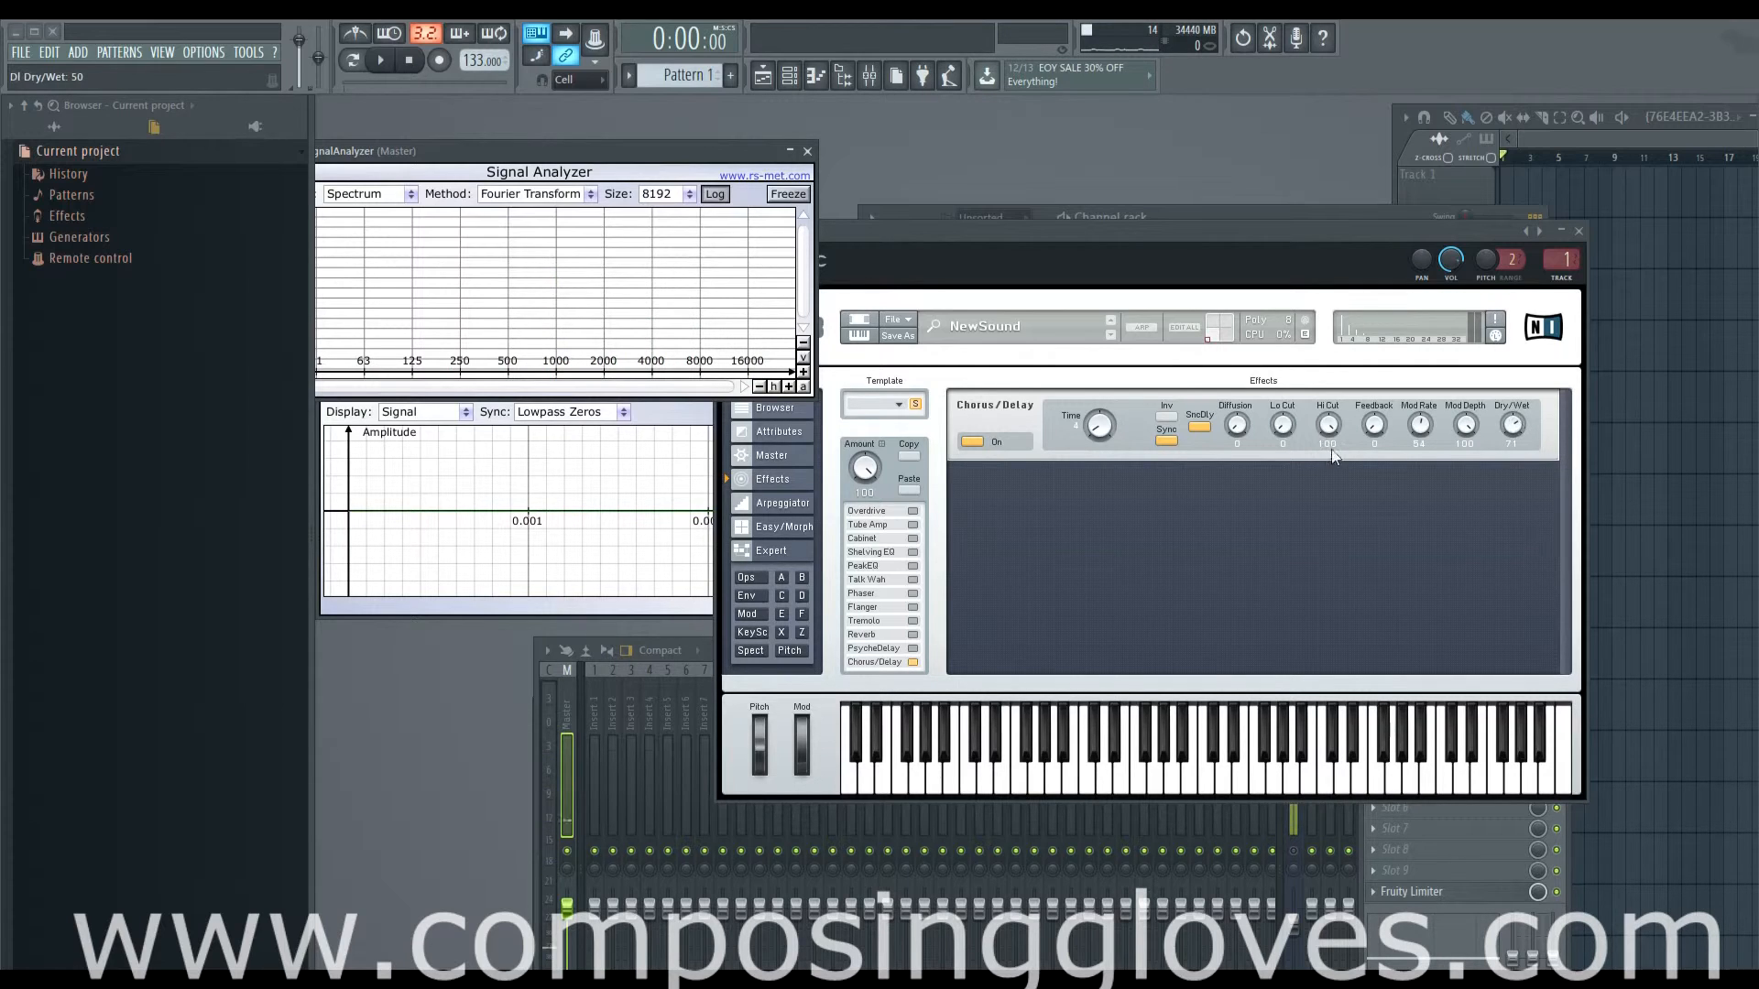
click(973, 442)
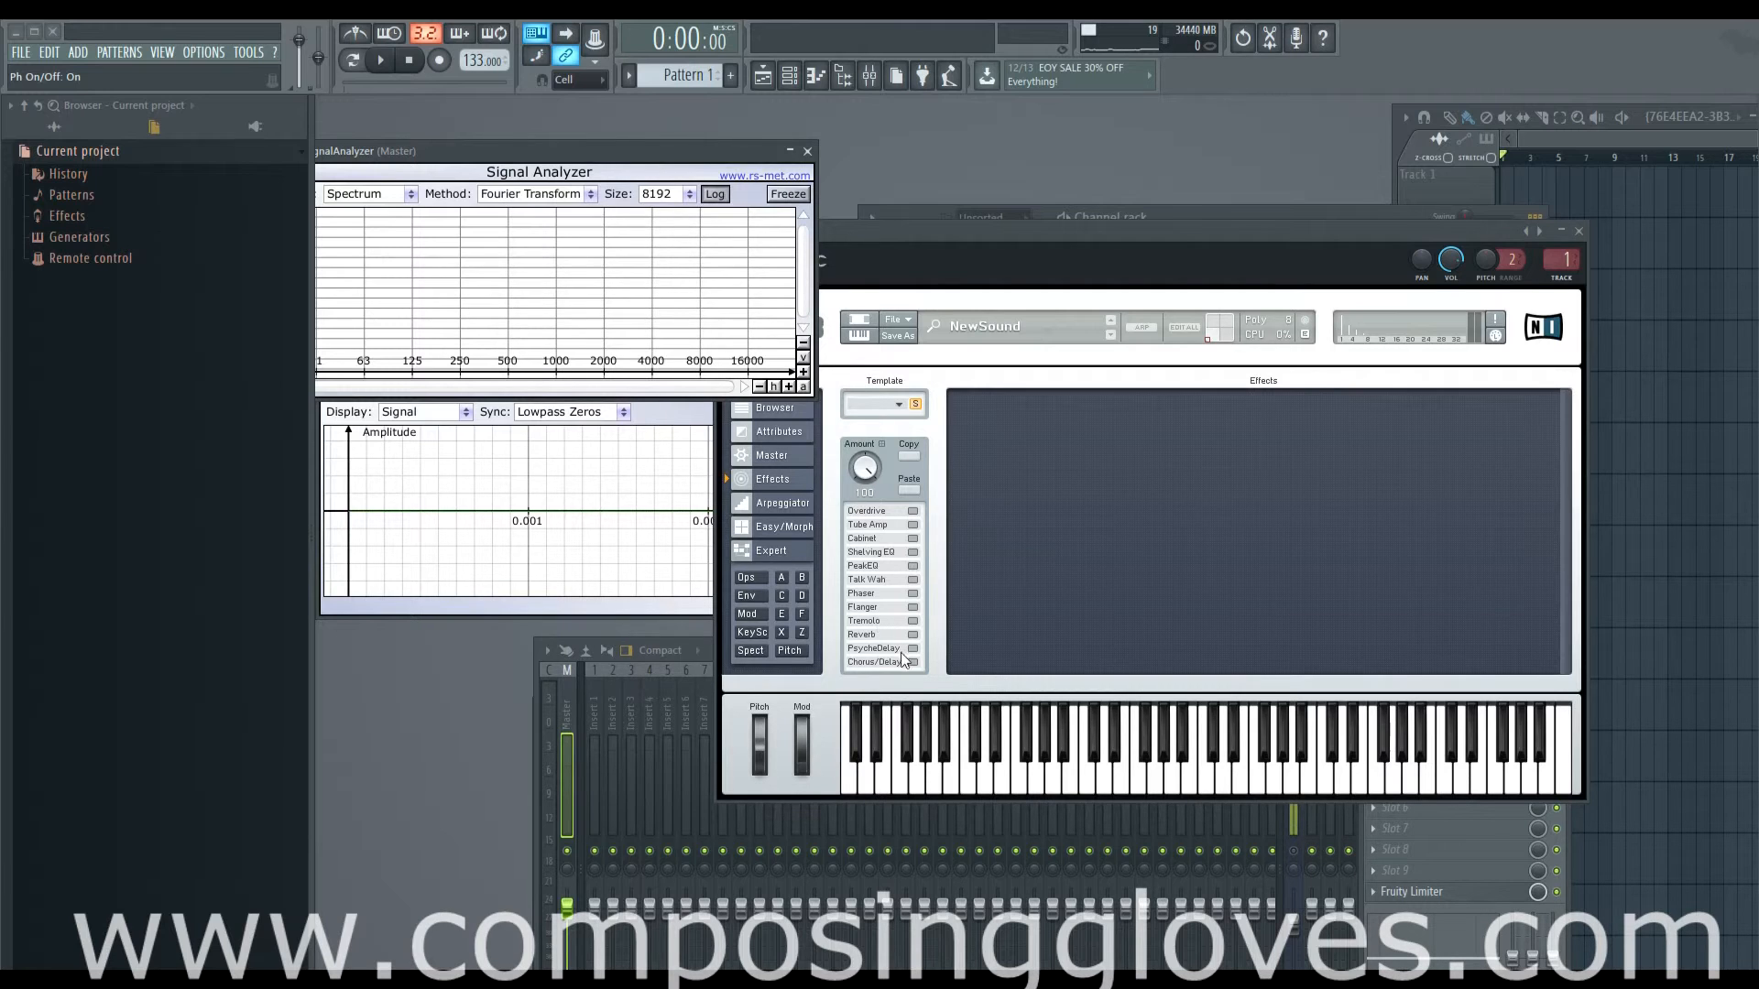
- Enable the Chorus/Delay, PsycheDelay and Reverb together and switch all three off again
click(888, 658)
click(913, 647)
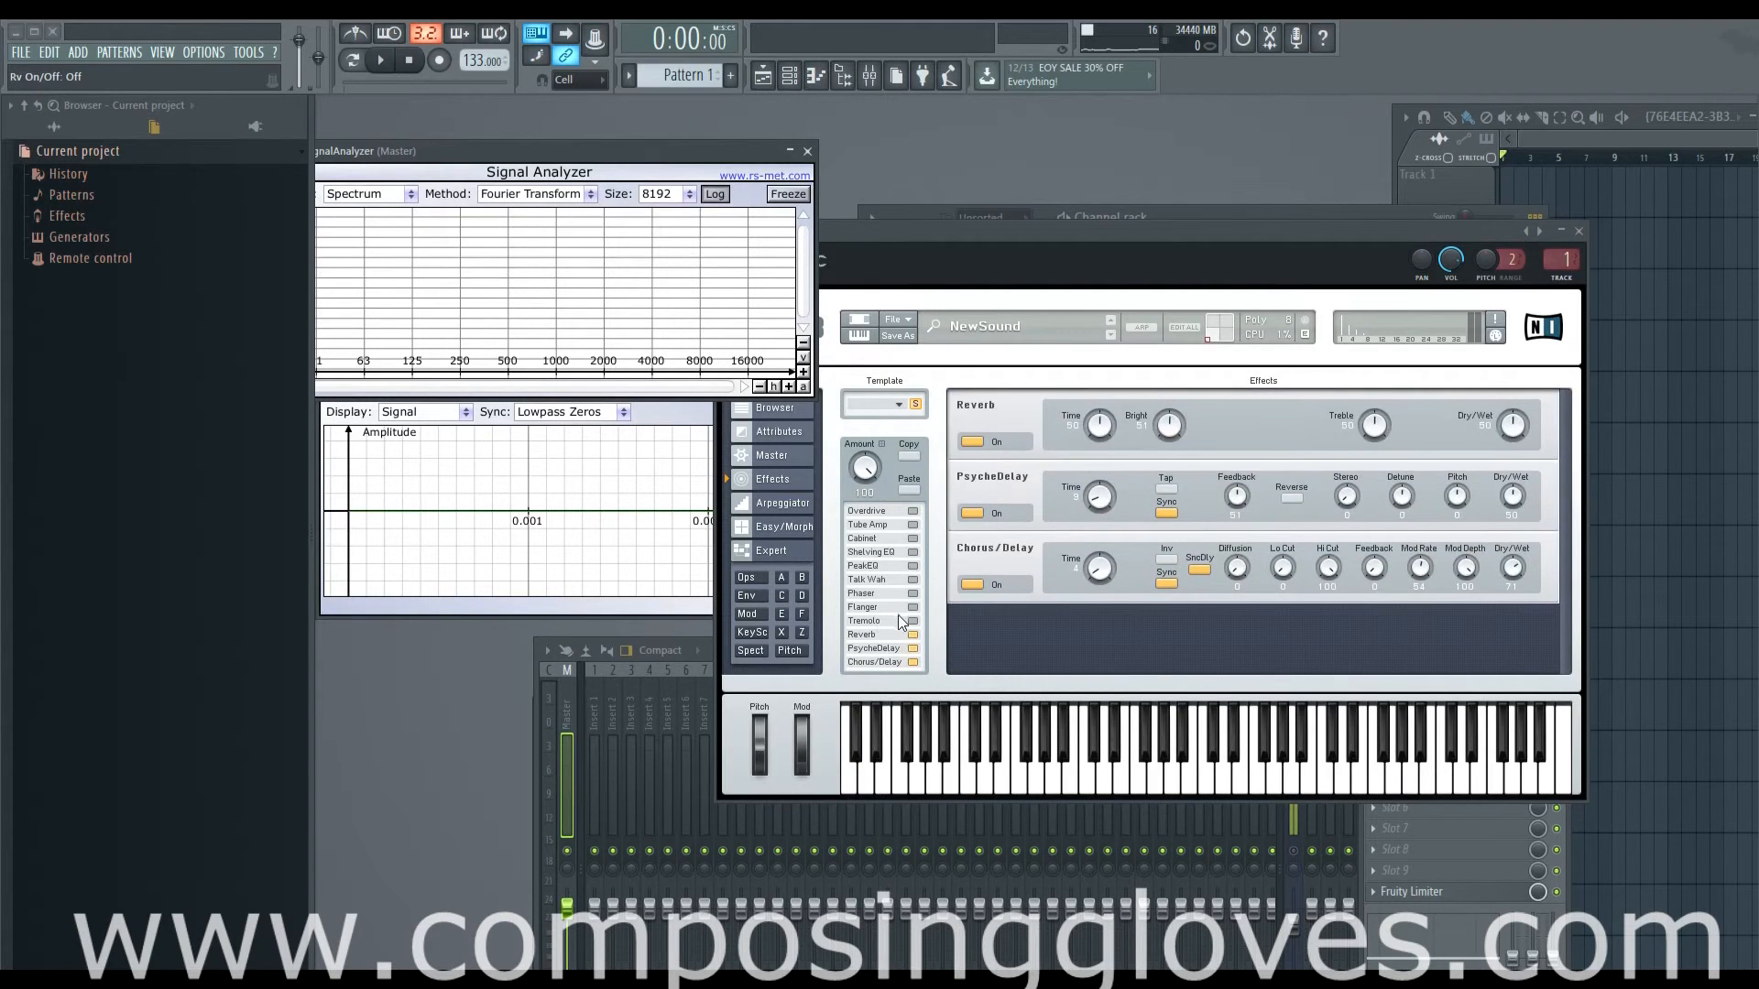
click(912, 634)
click(912, 632)
click(912, 648)
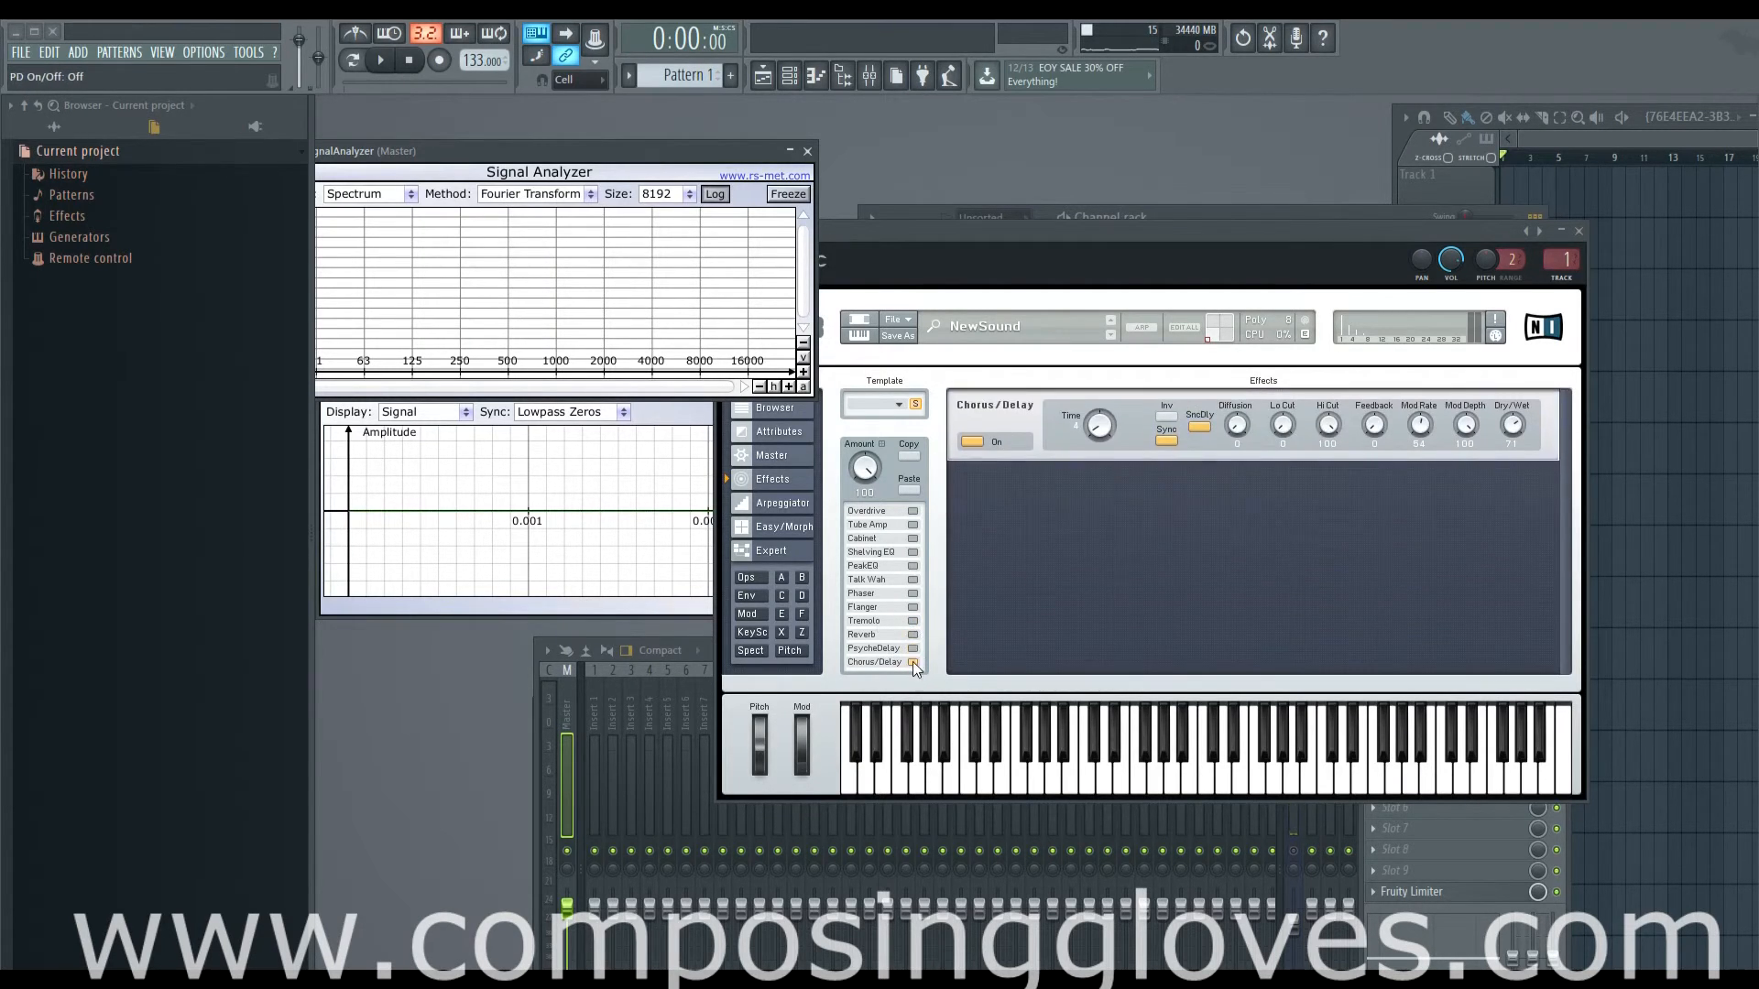
click(912, 662)
- Enable the Flanger and Tremolo together and switch both off again
click(912, 606)
click(913, 620)
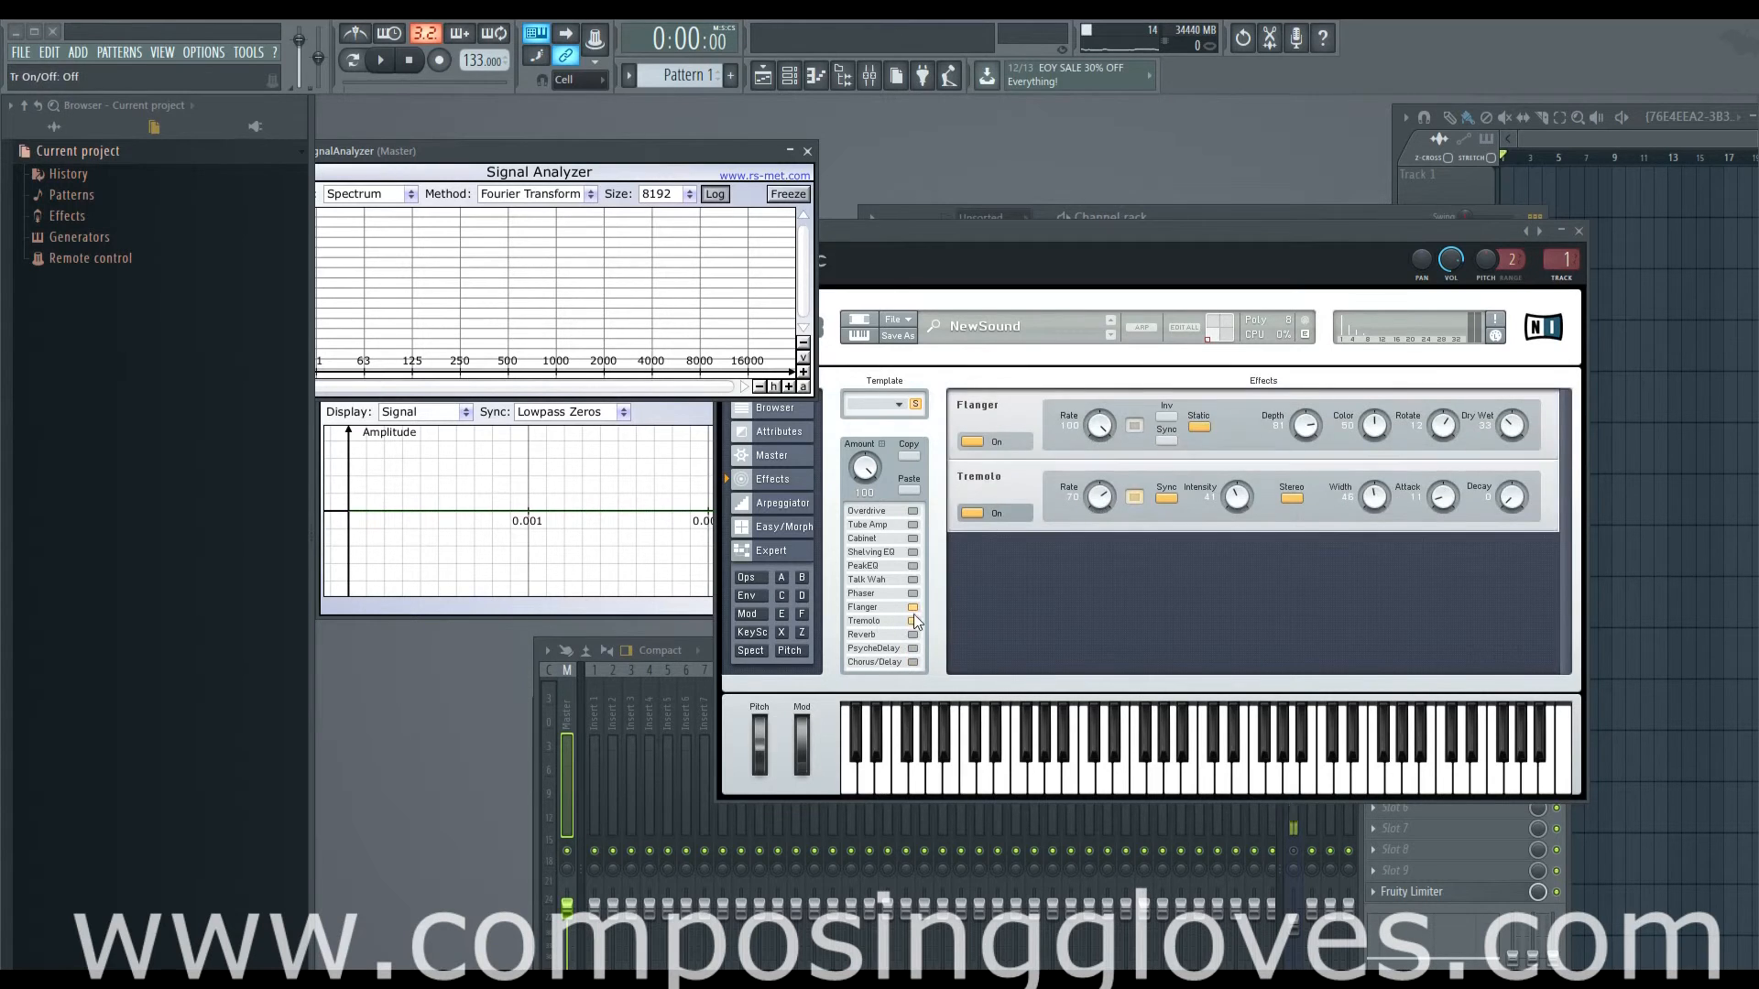
click(913, 607)
click(912, 621)
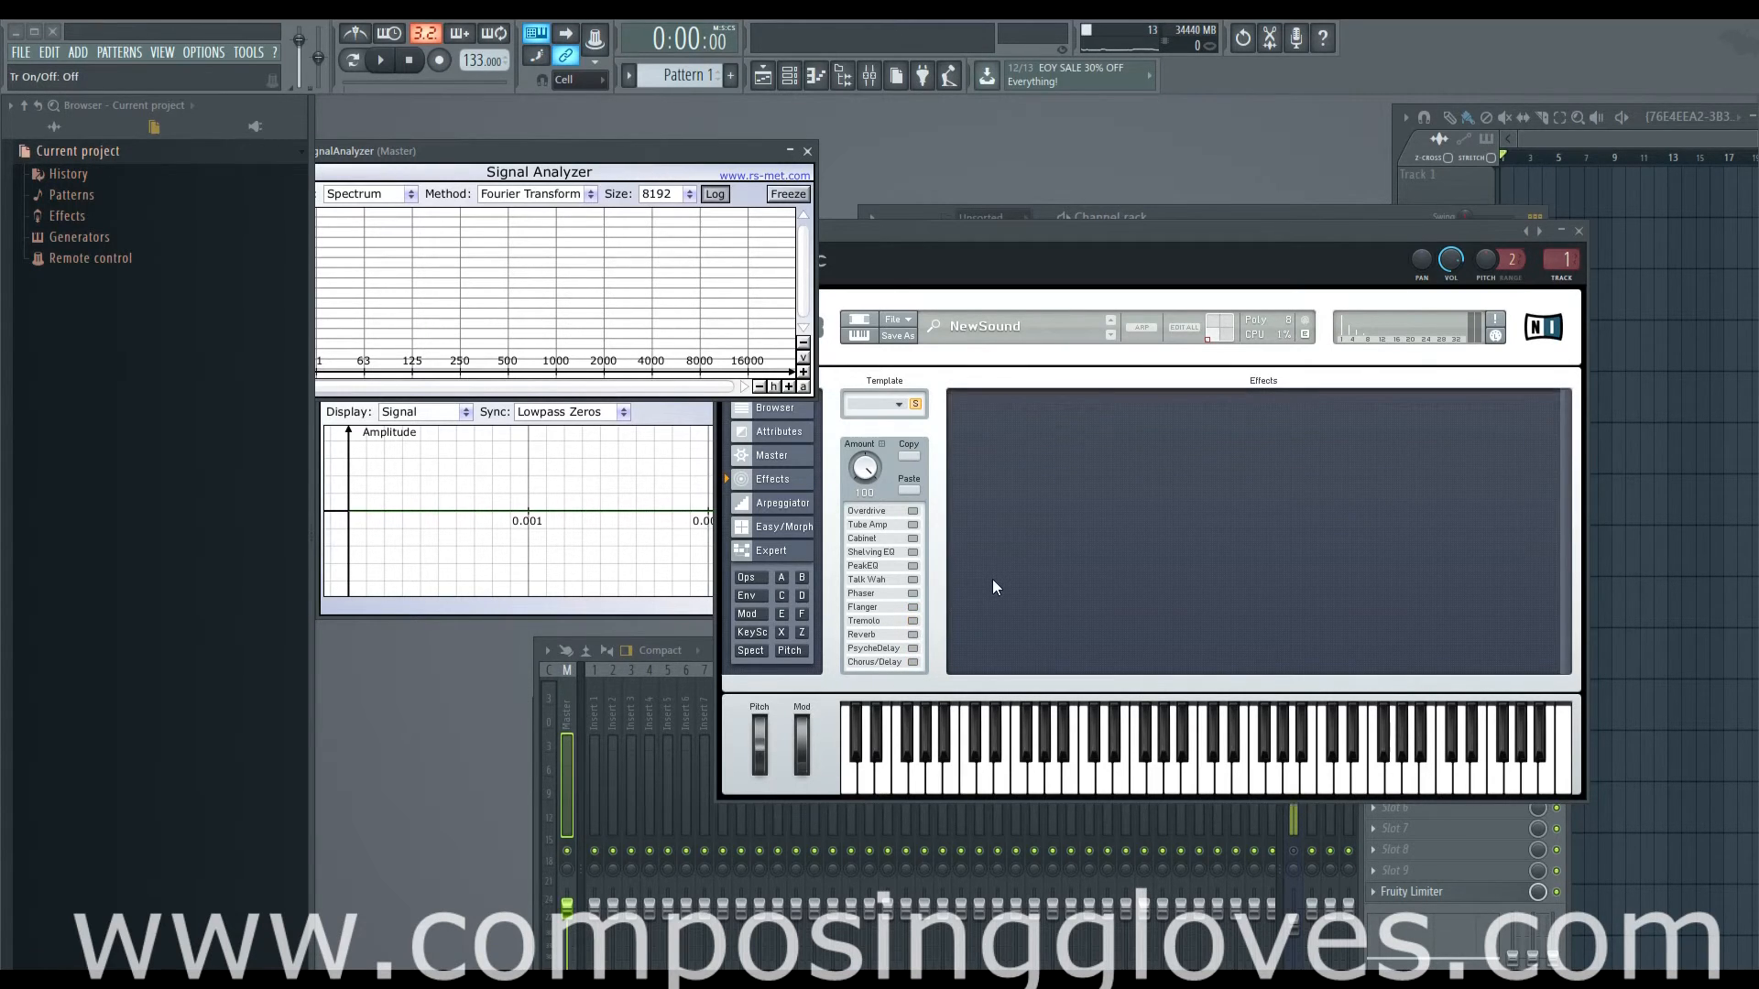